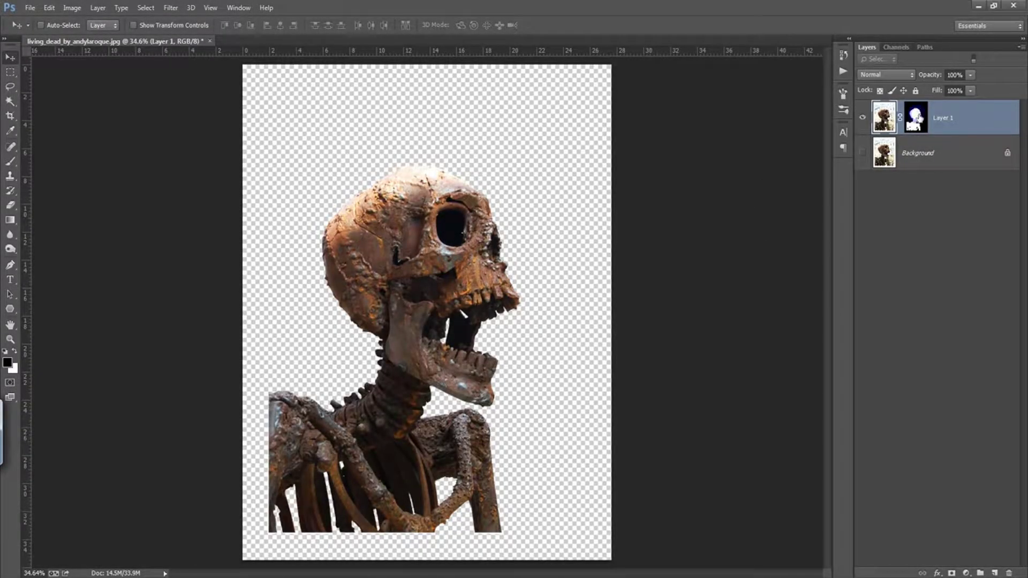
Step: Disable and re-enable the skeleton's layer mask to check the cut-out
{"action": "right_click", "coordinate": [917, 117]}
{"action": "left_click", "coordinate": [919, 124]}
{"action": "right_click", "coordinate": [918, 127]}
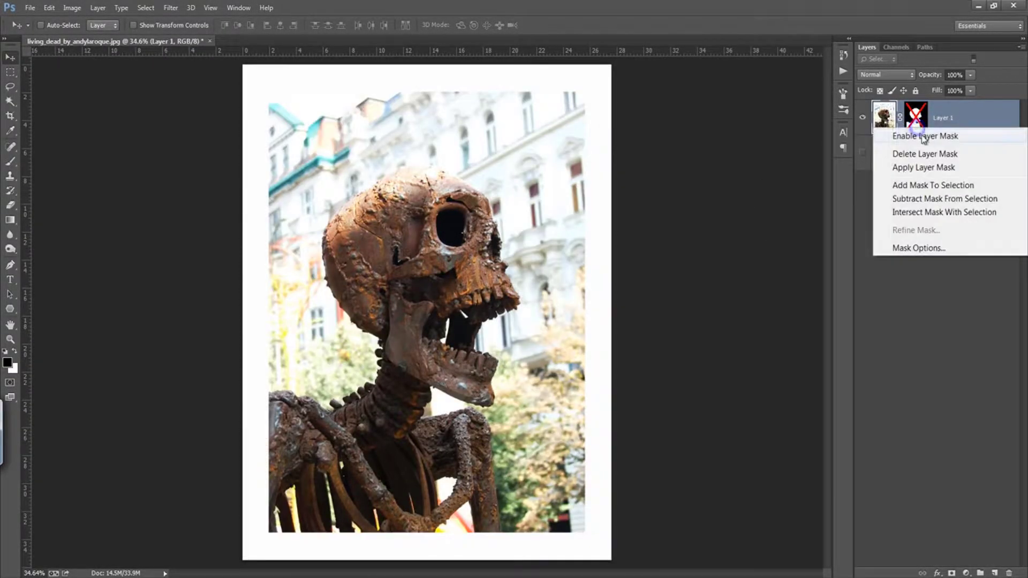
{"action": "left_click", "coordinate": [921, 137]}
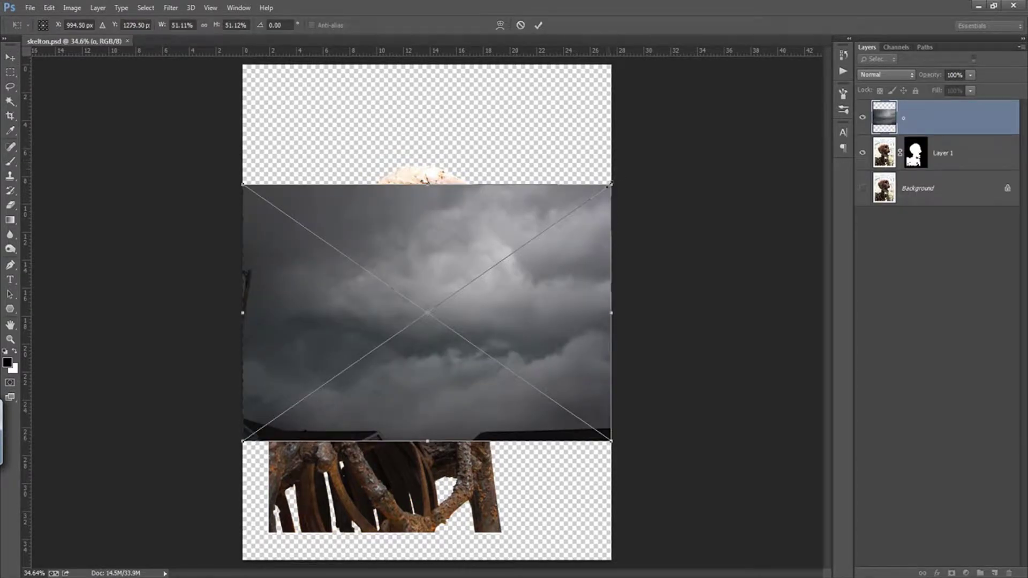
Step: Scale the storm clouds to about 102%, move them below Layer 1, and enlarge slightly more
{"action": "left_click_drag", "start_coordinate": [611, 184], "coordinate": [795, 58], "text": "alt+shift"}
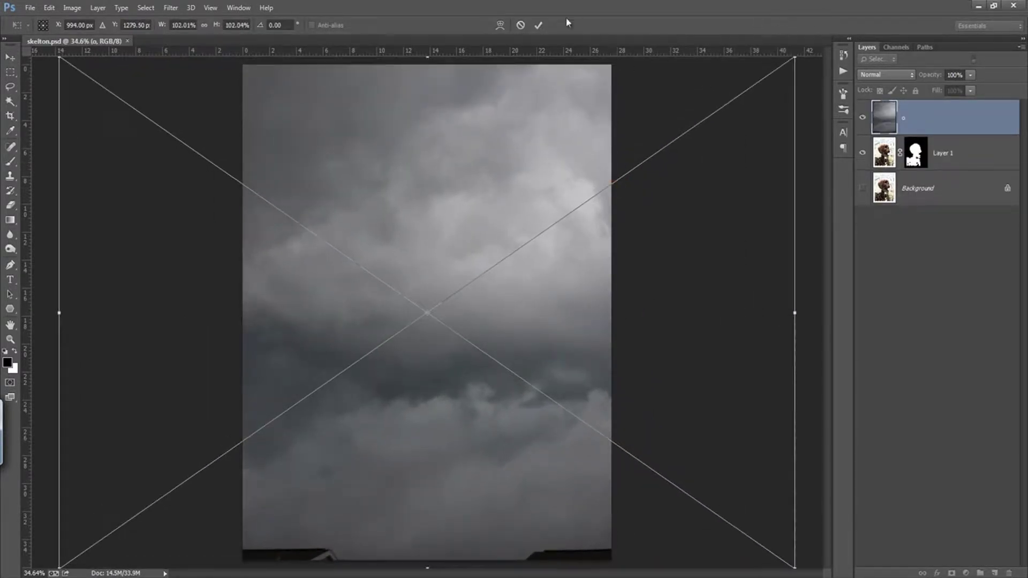
{"action": "left_click", "coordinate": [539, 24]}
{"action": "left_click_drag", "start_coordinate": [948, 119], "coordinate": [948, 167]}
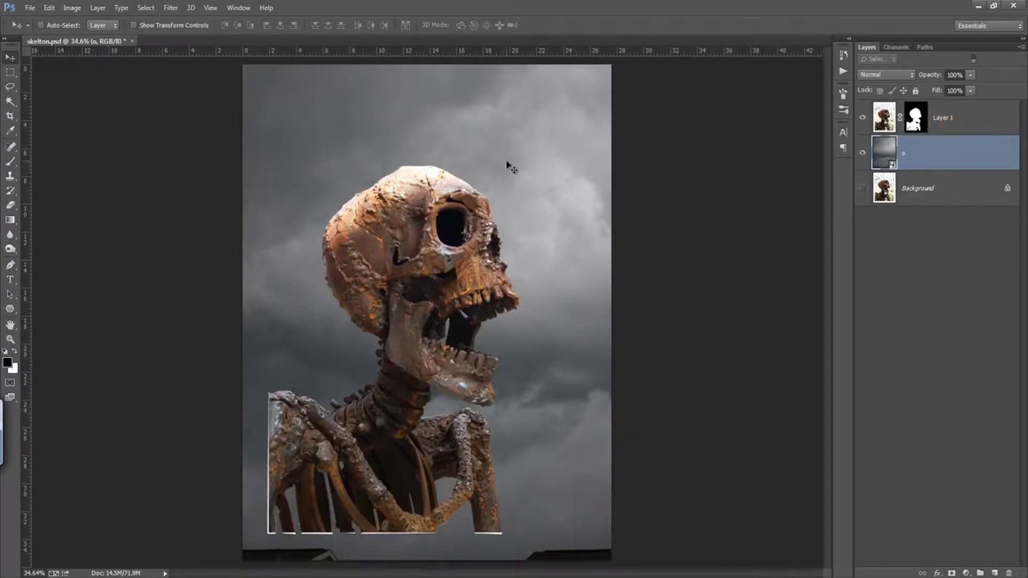
{"action": "key", "text": "ctrl+t"}
{"action": "key", "text": "ctrl+minus"}
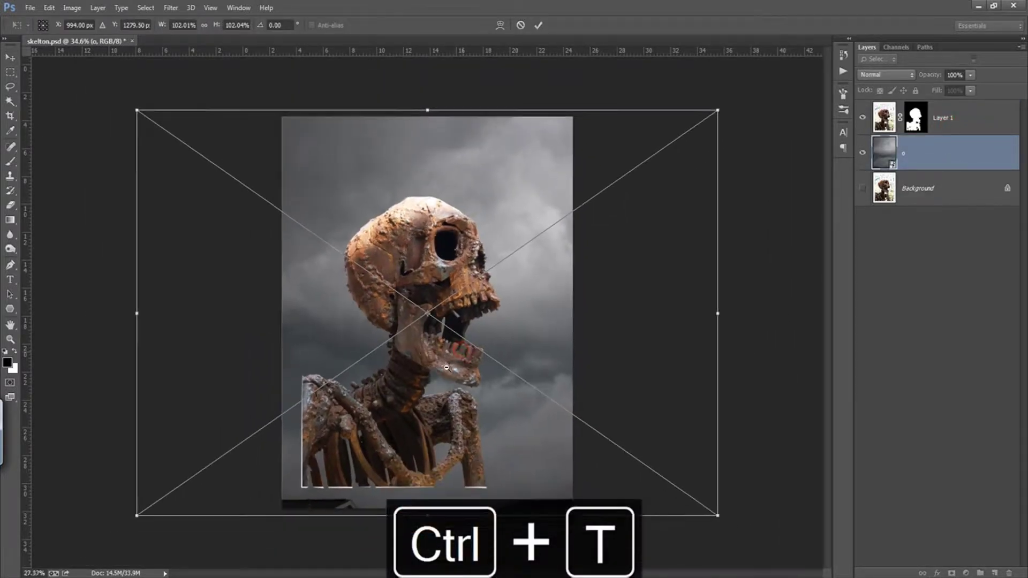
{"action": "left_click_drag", "start_coordinate": [142, 513], "coordinate": [125, 523], "text": "shift"}
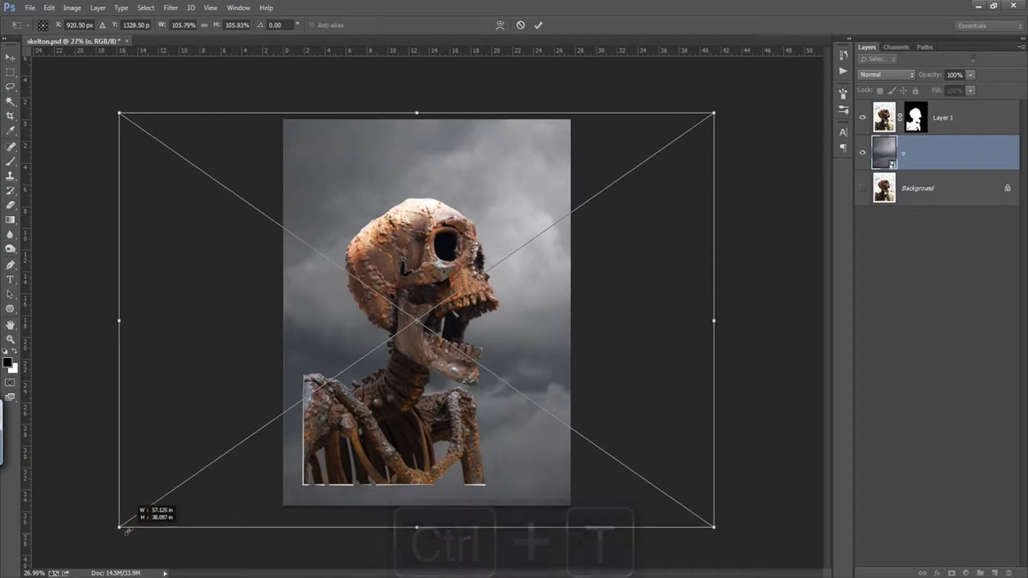
{"action": "left_click", "coordinate": [539, 25]}
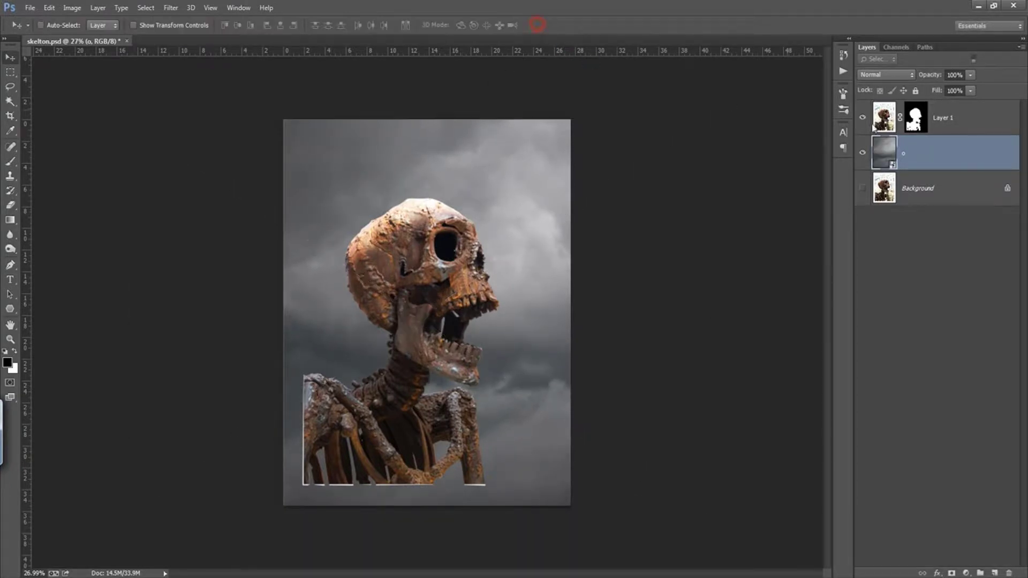
Step: Enlarge the skeleton layer to roughly 109% so it reaches the bottom edge
{"action": "left_click", "coordinate": [887, 120]}
{"action": "key", "text": "ctrl+t"}
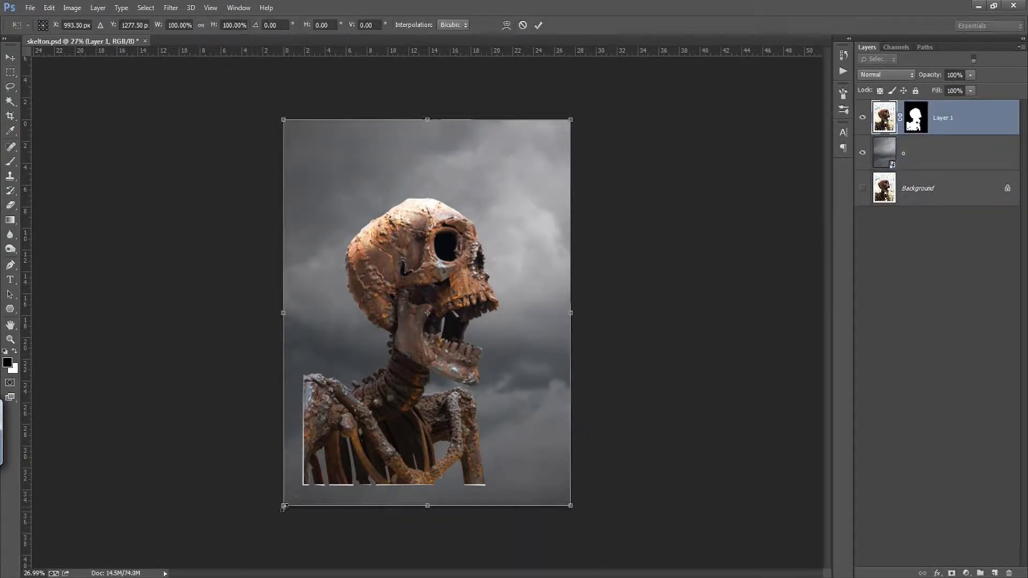
{"action": "left_click_drag", "start_coordinate": [282, 509], "coordinate": [261, 535]}
{"action": "left_click_drag", "start_coordinate": [572, 122], "coordinate": [572, 111]}
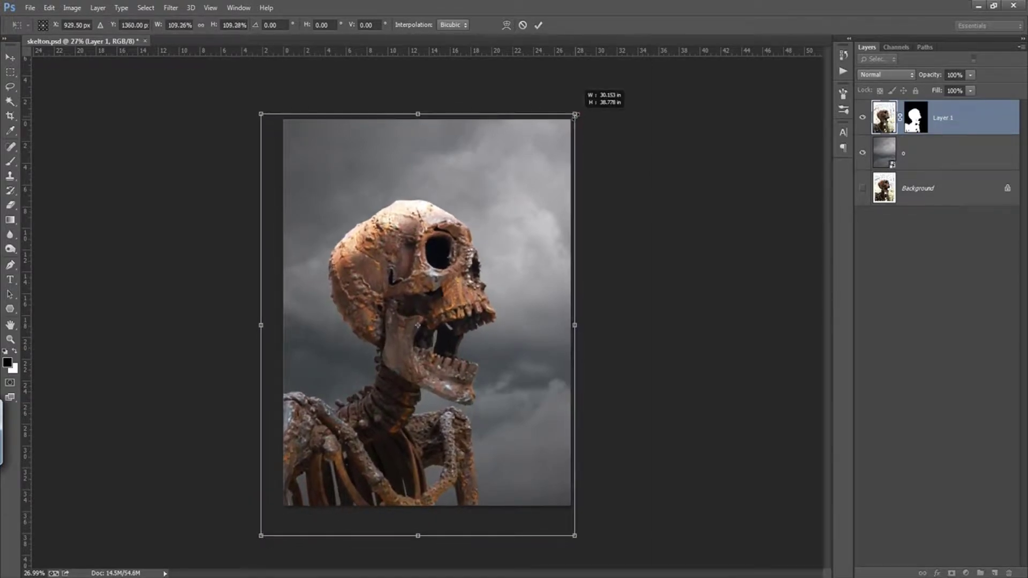
{"action": "left_click", "coordinate": [538, 25]}
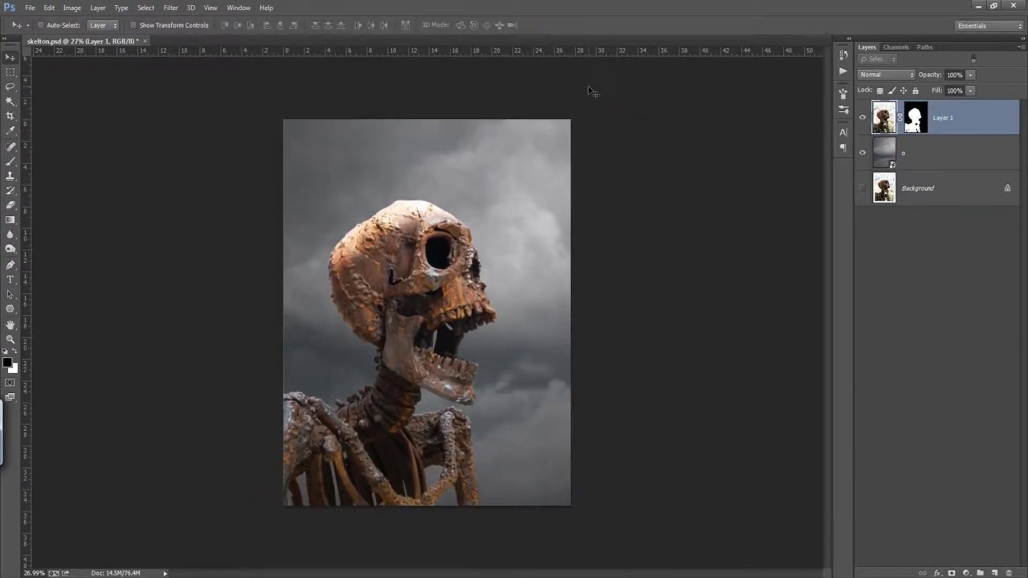
{"action": "key", "text": "ctrl+0"}
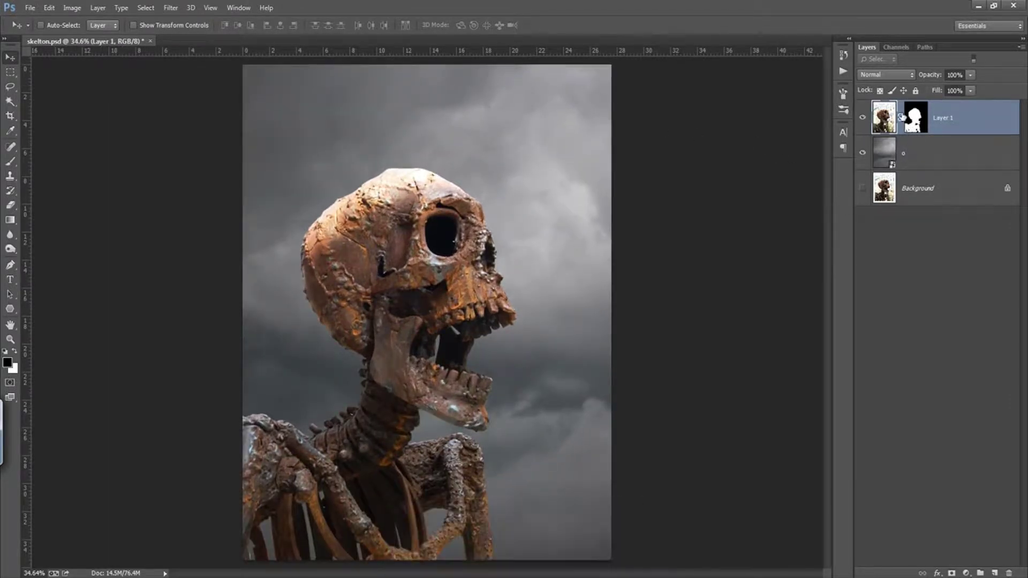
Step: Save, duplicate the skeleton layer, and hide the original Layer 1 as a backup
{"action": "key", "text": "ctrl+s"}
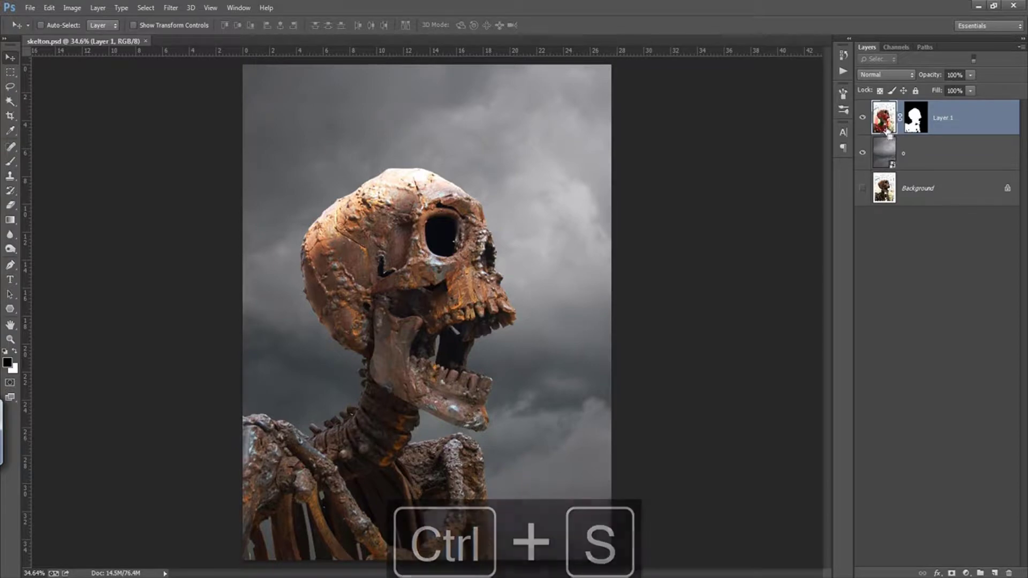
{"action": "key", "text": "ctrl+j"}
{"action": "left_click", "coordinate": [863, 153]}
Step: Apply Camera Raw to the copy: Highlights -100, Shadows +28, Saturation -33, more Clarity, Blacks 0
{"action": "left_click", "coordinate": [171, 7]}
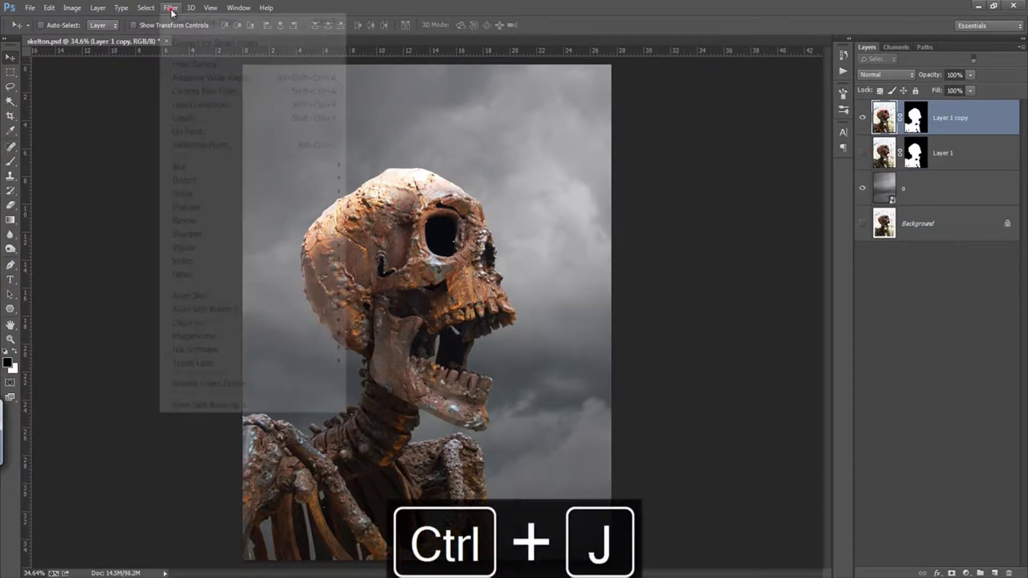
{"action": "left_click", "coordinate": [188, 93]}
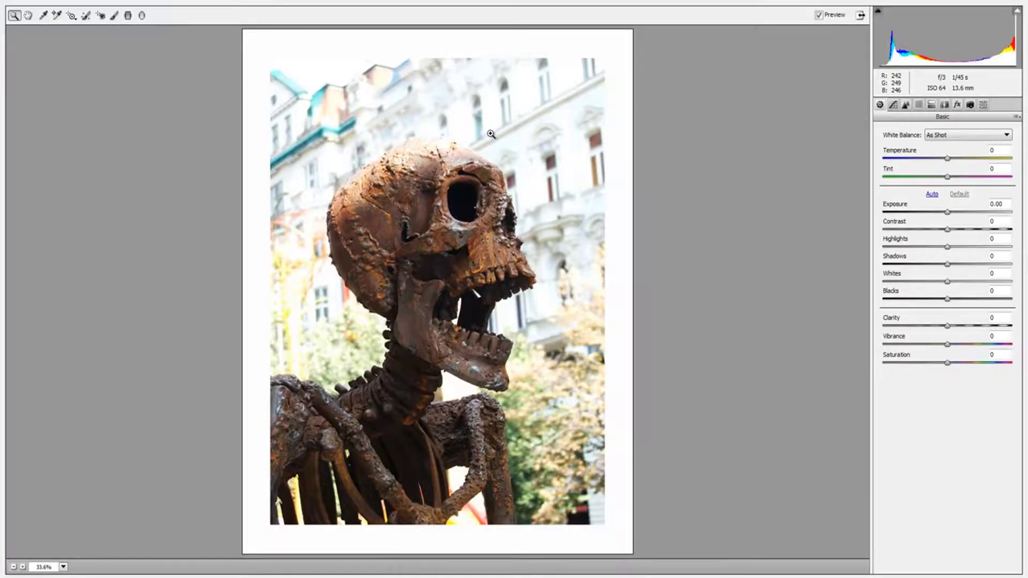
{"action": "left_click_drag", "start_coordinate": [947, 247], "coordinate": [882, 248]}
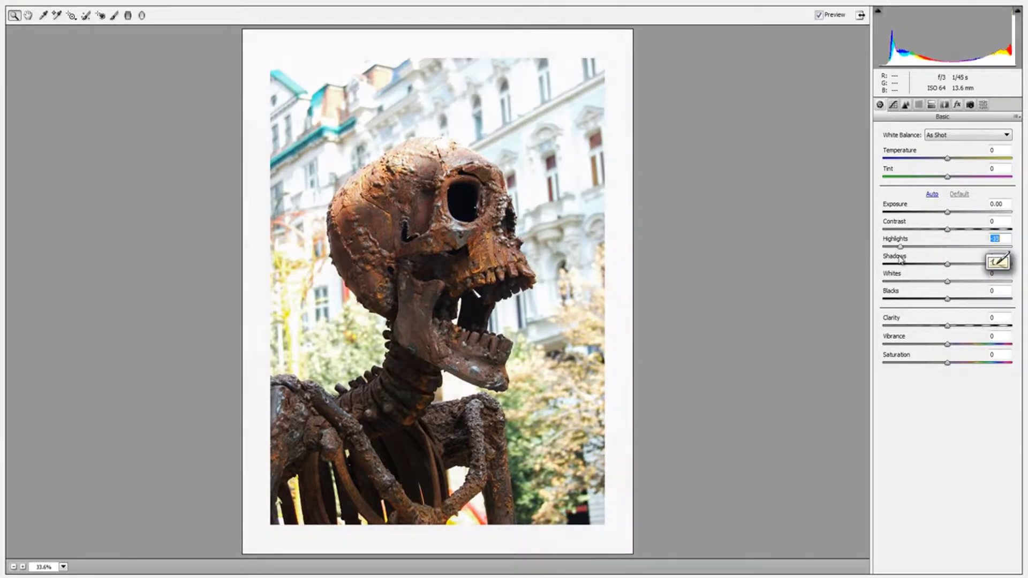
{"action": "left_click_drag", "start_coordinate": [948, 264], "coordinate": [966, 264]}
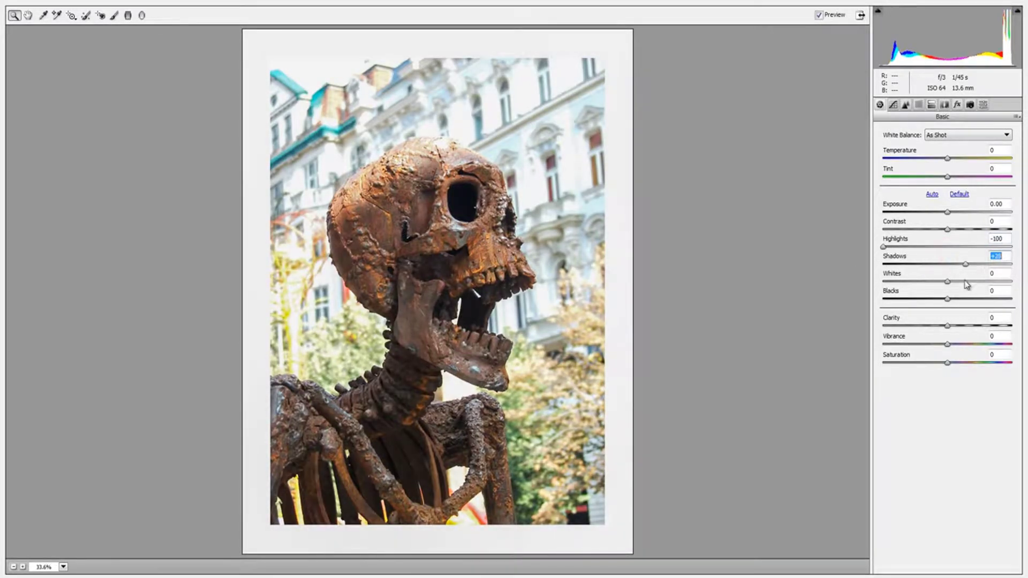
{"action": "left_click_drag", "start_coordinate": [947, 299], "coordinate": [933, 299]}
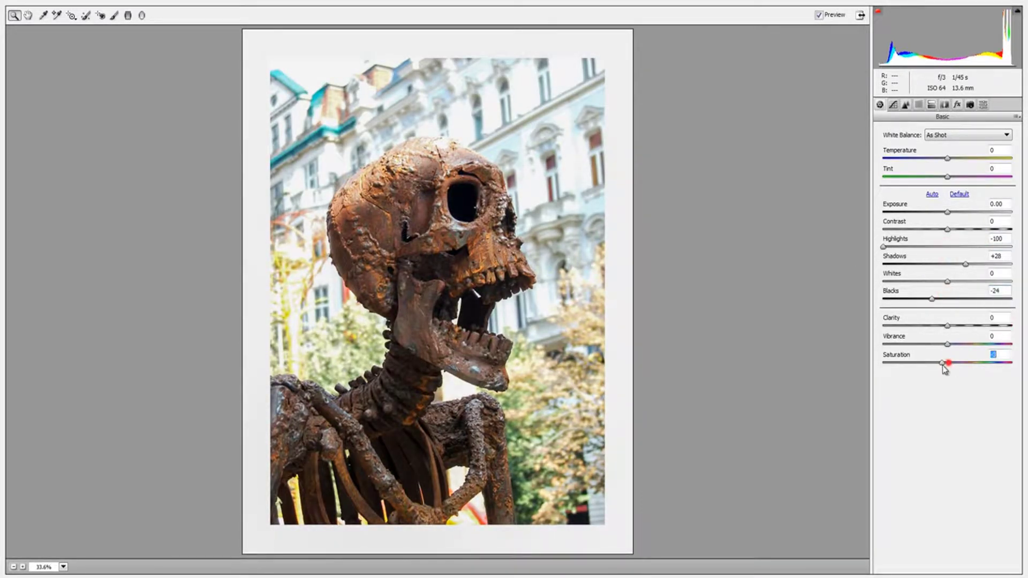
{"action": "mouse_move", "coordinate": [947, 363]}
{"action": "left_mouse_down"}
{"action": "mouse_move", "coordinate": [926, 363]}
{"action": "mouse_move", "coordinate": [938, 344]}
{"action": "left_mouse_up"}
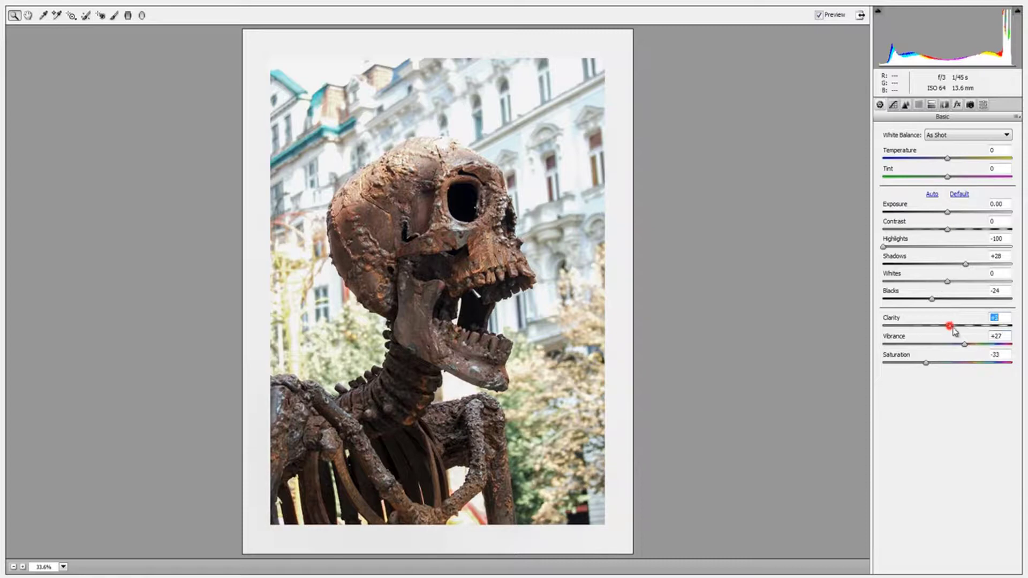
{"action": "mouse_move", "coordinate": [948, 326]}
{"action": "left_mouse_down"}
{"action": "mouse_move", "coordinate": [967, 325]}
{"action": "mouse_move", "coordinate": [972, 310]}
{"action": "mouse_move", "coordinate": [954, 310]}
{"action": "left_mouse_up"}
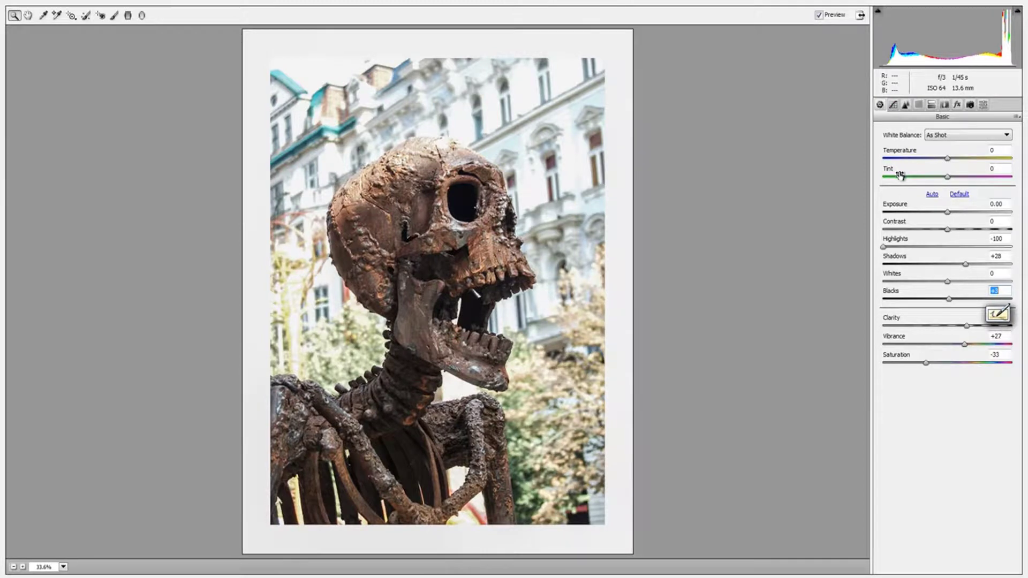
{"action": "type", "text": "0"}
{"action": "left_click", "coordinate": [893, 104]}
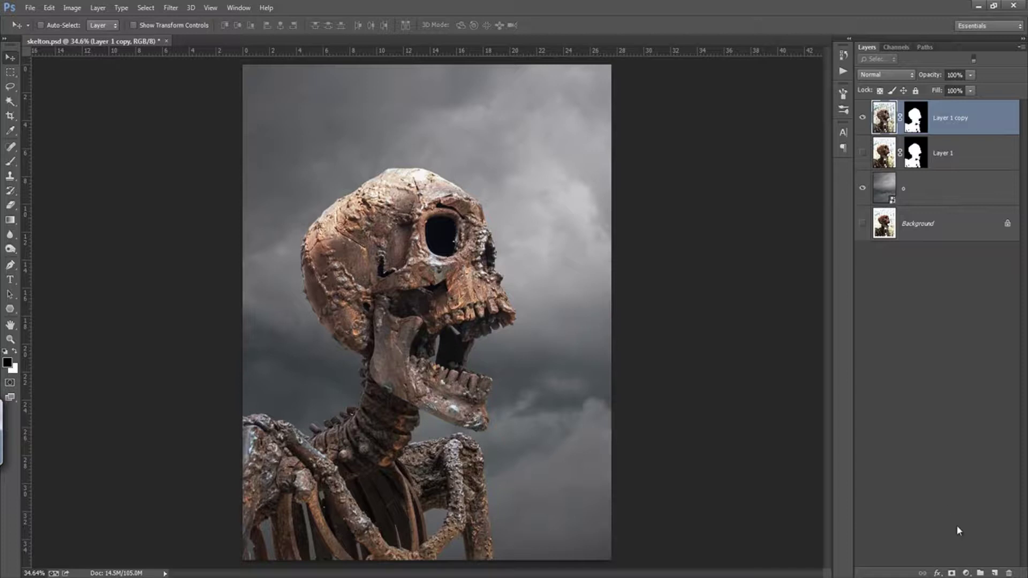
Step: Add a new layer filled with 50% Gray
{"action": "left_click", "coordinate": [995, 573]}
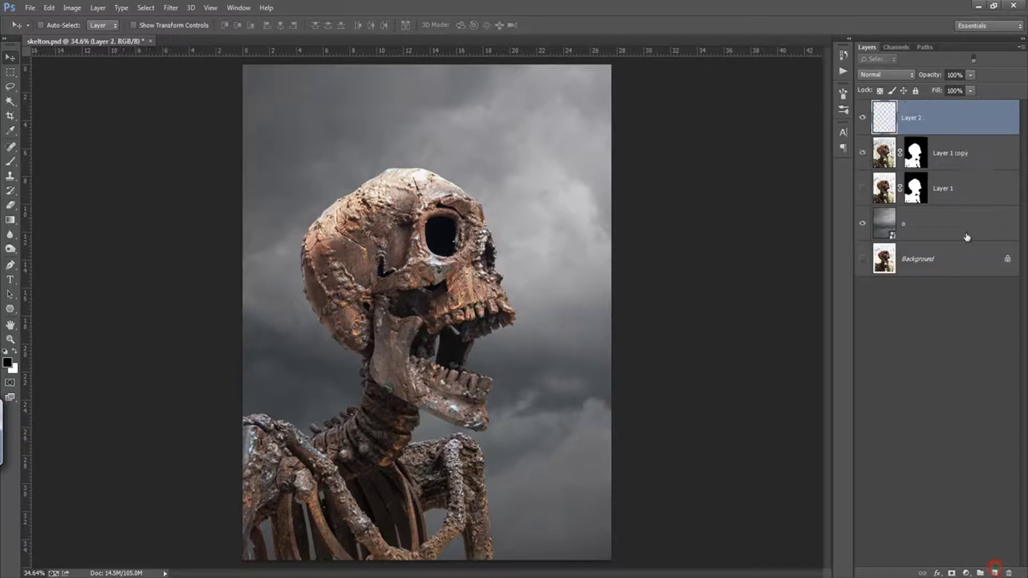
{"action": "left_click", "coordinate": [954, 134], "text": "alt"}
{"action": "key", "text": "shift+F5"}
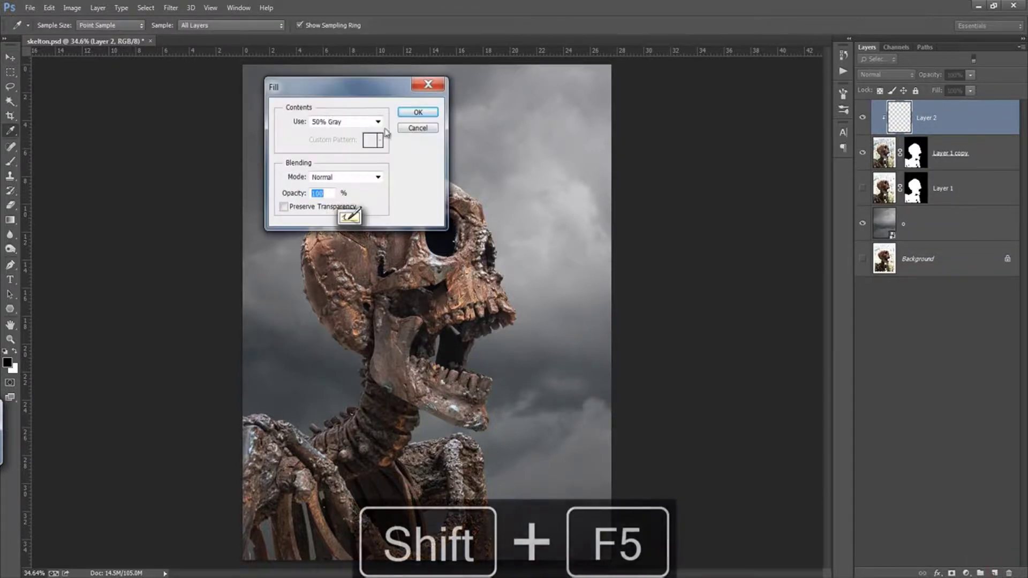
{"action": "left_click", "coordinate": [335, 121]}
{"action": "left_click", "coordinate": [321, 232]}
{"action": "left_click", "coordinate": [417, 114]}
Step: Clip the gray layer to the skeleton copy and set its blend mode to Overlay
{"action": "key", "text": "v"}
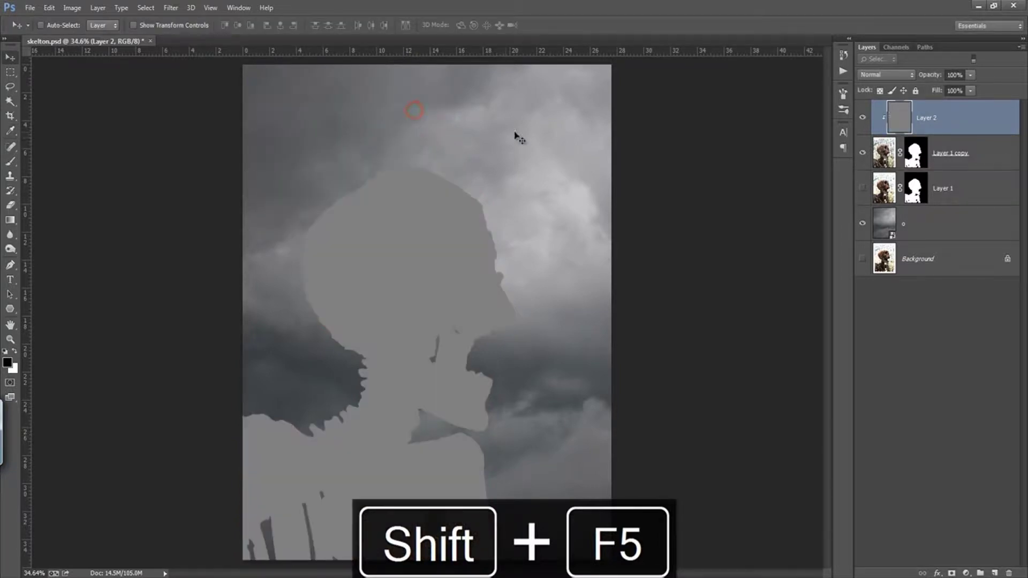
{"action": "left_click", "coordinate": [943, 133], "text": "alt"}
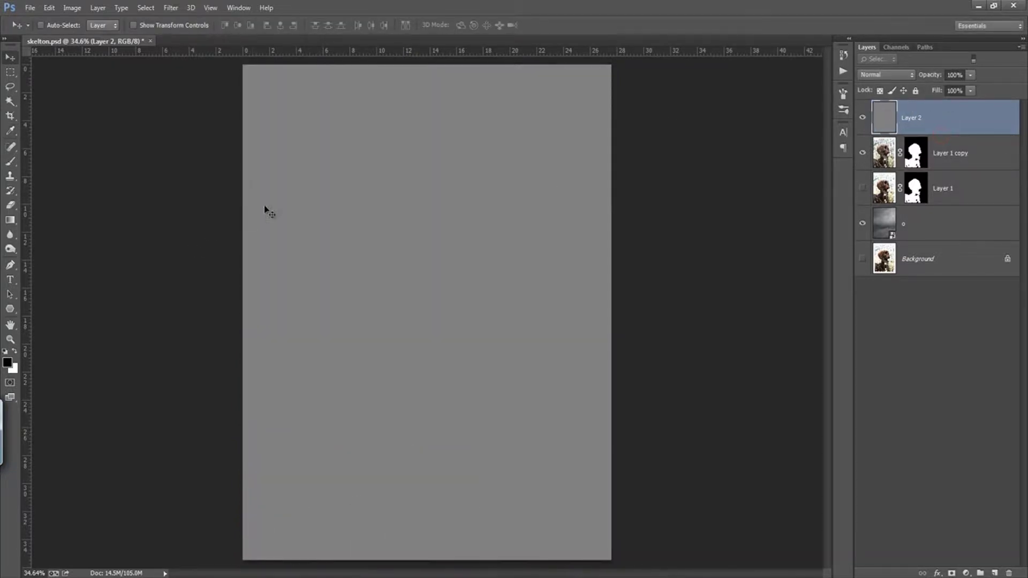
{"action": "left_click", "coordinate": [955, 134], "text": "alt"}
{"action": "left_click", "coordinate": [887, 74]}
{"action": "left_click", "coordinate": [890, 267]}
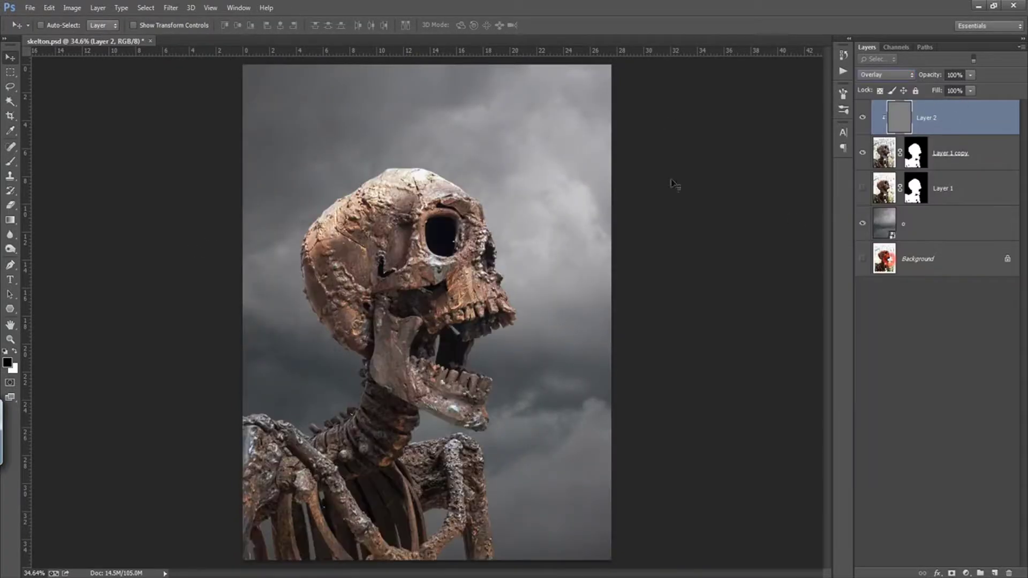
{"action": "right_click", "coordinate": [10, 249]}
Step: Burn shading into the skull's left side, cheek, eye-socket rim, jaw and teeth
{"action": "left_click", "coordinate": [60, 256]}
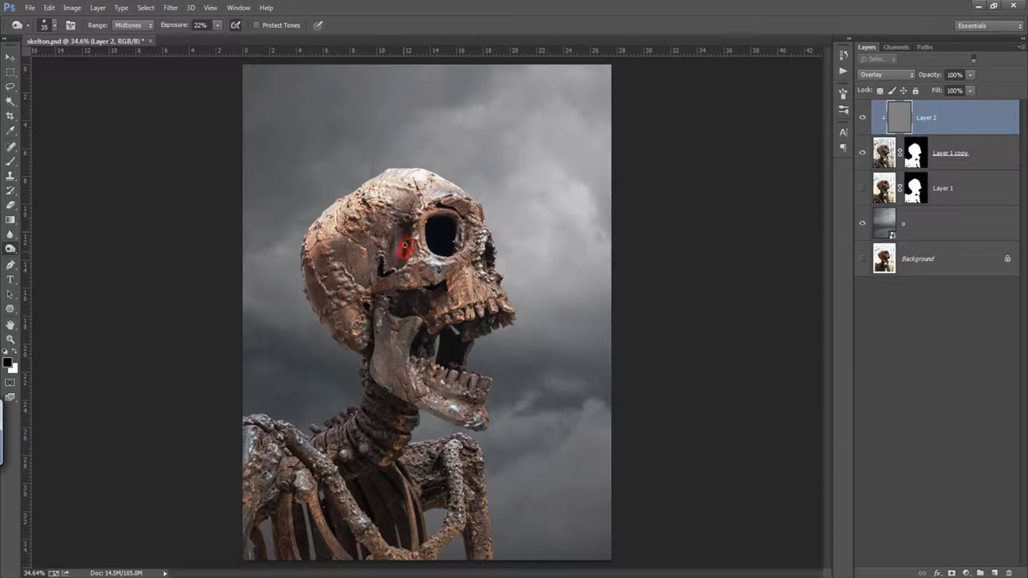
{"action": "left_click", "coordinate": [864, 118]}
{"action": "scroll", "coordinate": [396, 221], "scroll_direction": "up", "scroll_amount": 3}
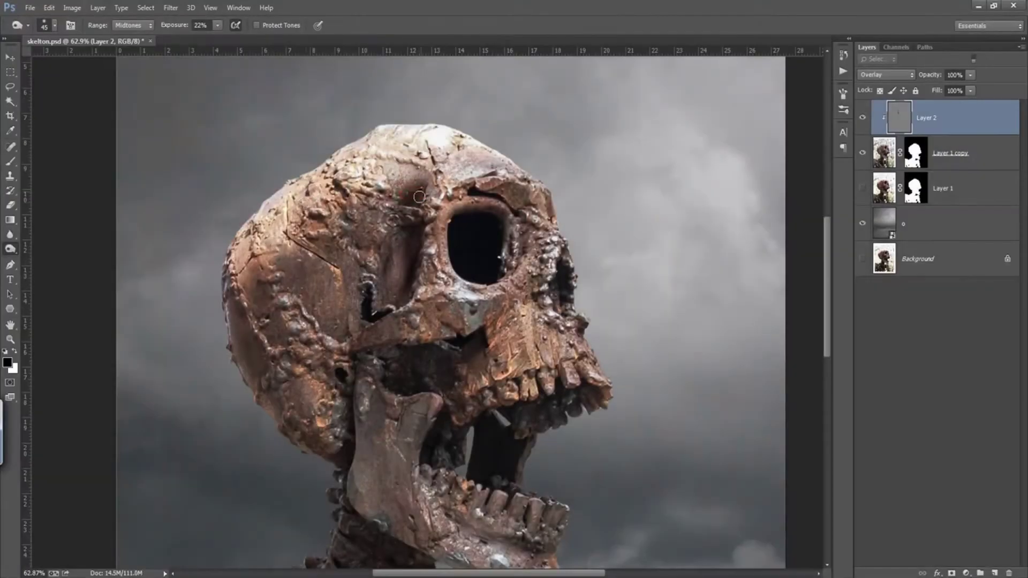
{"action": "left_click_drag", "start_coordinate": [343, 205], "coordinate": [342, 327]}
{"action": "key", "text": "bracketleft"}
{"action": "key", "text": "bracketleft"}
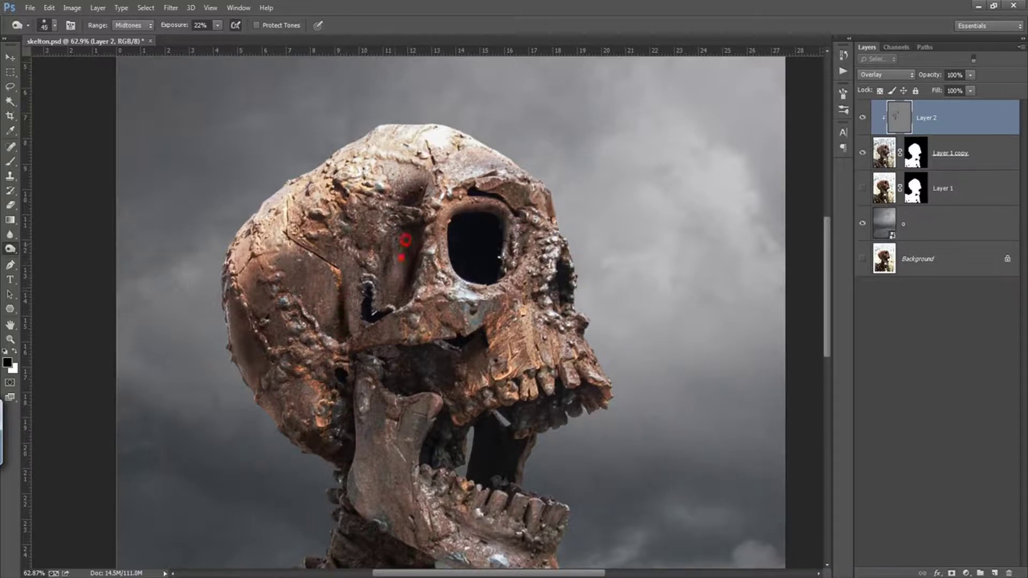
{"action": "left_click_drag", "start_coordinate": [405, 240], "coordinate": [390, 299]}
{"action": "left_click_drag", "start_coordinate": [519, 196], "coordinate": [437, 279]}
{"action": "left_click_drag", "start_coordinate": [371, 344], "coordinate": [468, 342]}
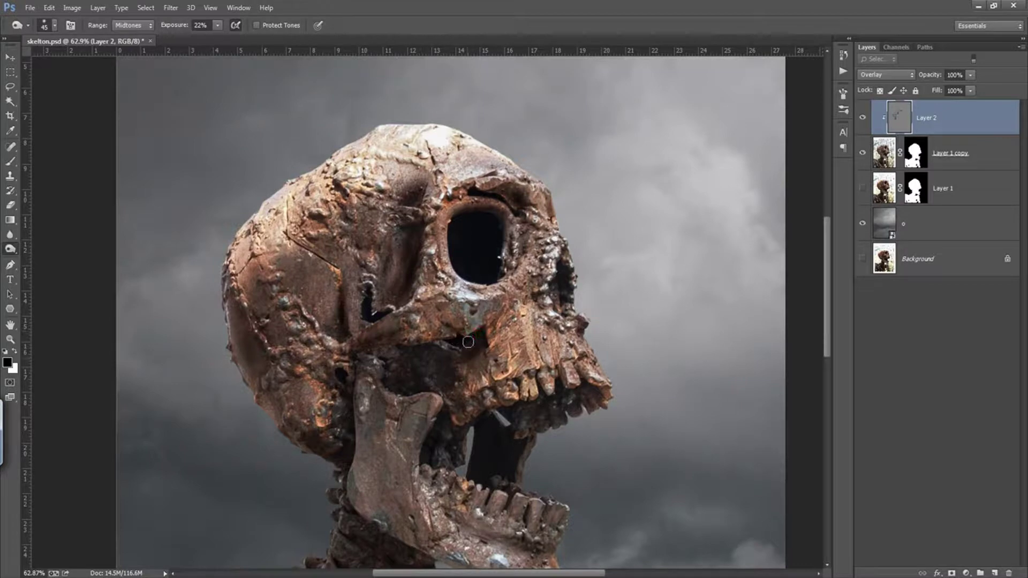
{"action": "mouse_move", "coordinate": [373, 375]}
{"action": "left_mouse_down"}
{"action": "mouse_move", "coordinate": [369, 450]}
{"action": "mouse_move", "coordinate": [418, 447]}
{"action": "left_mouse_up"}
{"action": "left_click_drag", "start_coordinate": [557, 413], "coordinate": [541, 428]}
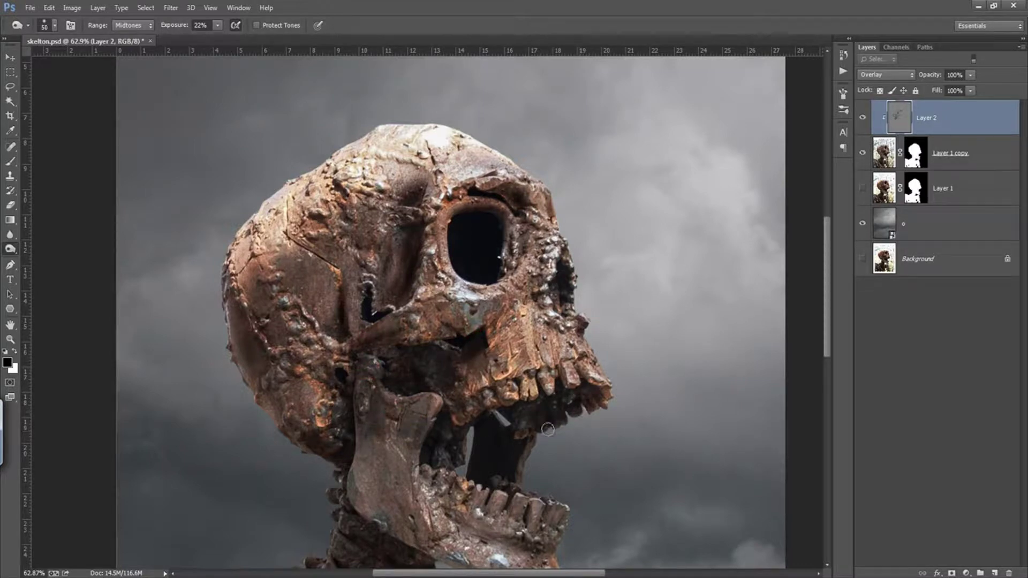
Step: Burn the collarbone, neck vertebrae, left shoulder, ribs, lower jaw and temple with 125 and 70 px brushes
{"action": "scroll", "coordinate": [485, 363], "scroll_direction": "down", "scroll_amount": 3}
{"action": "left_click", "coordinate": [863, 119]}
{"action": "left_click", "coordinate": [863, 119]}
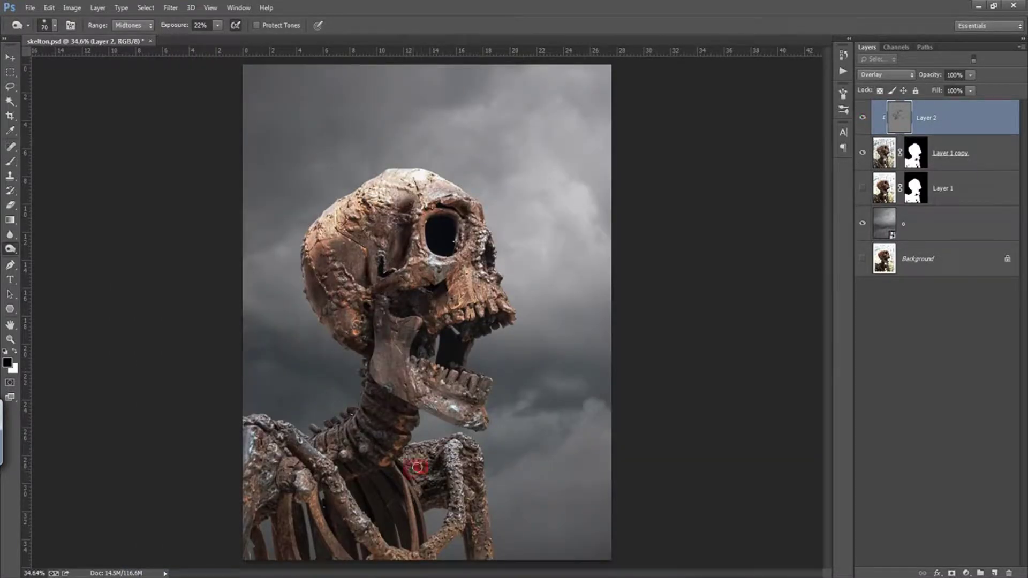
{"action": "left_click_drag", "start_coordinate": [418, 468], "coordinate": [421, 494]}
{"action": "left_click_drag", "start_coordinate": [463, 461], "coordinate": [462, 518]}
{"action": "key", "text": "bracketright"}
{"action": "key", "text": "bracketright"}
{"action": "key", "text": "bracketright"}
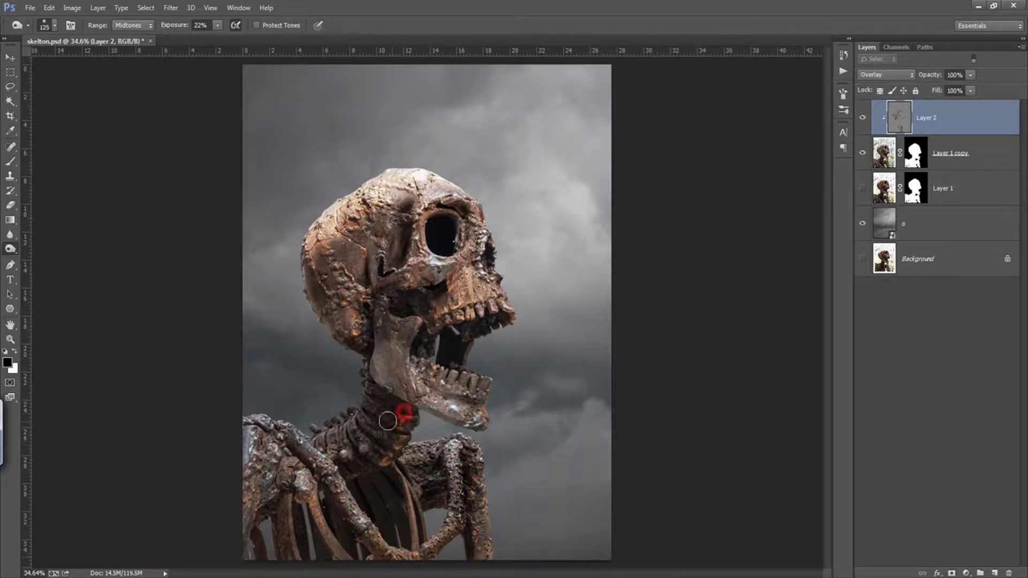
{"action": "left_click_drag", "start_coordinate": [432, 481], "coordinate": [419, 475]}
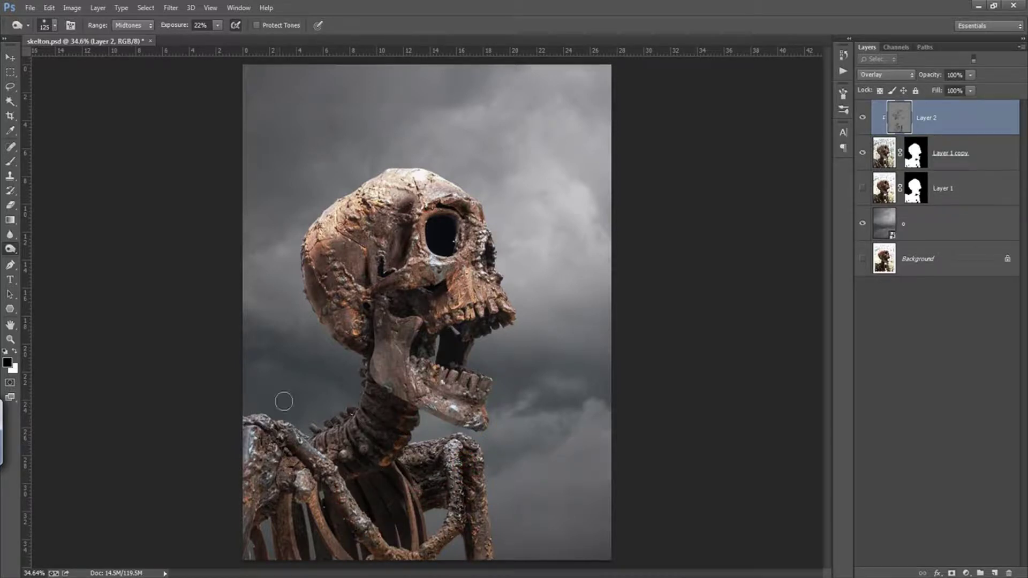
{"action": "left_click_drag", "start_coordinate": [275, 448], "coordinate": [429, 554]}
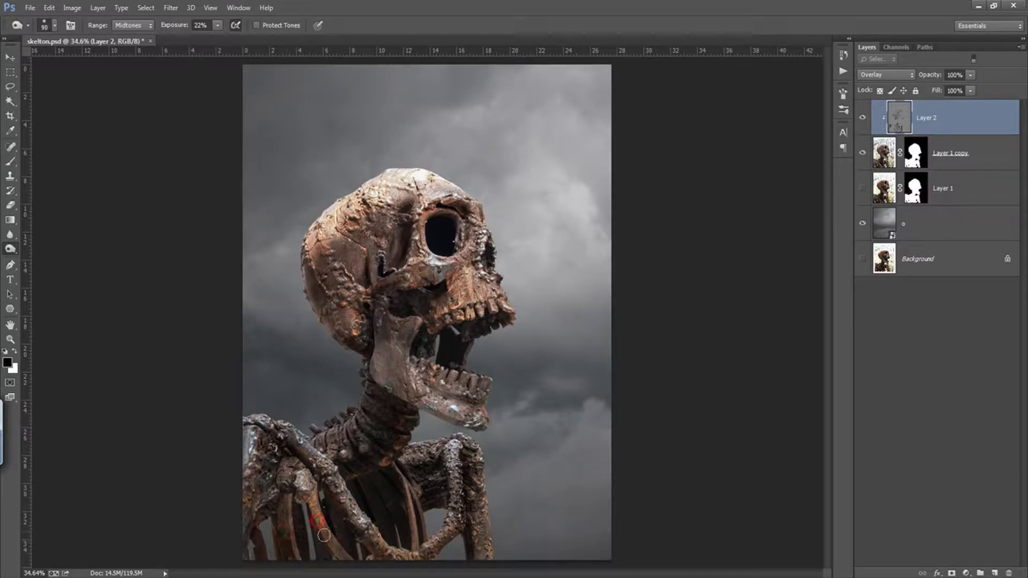
{"action": "key", "text": "bracketleft"}
{"action": "key", "text": "bracketleft"}
{"action": "left_click_drag", "start_coordinate": [257, 489], "coordinate": [313, 433]}
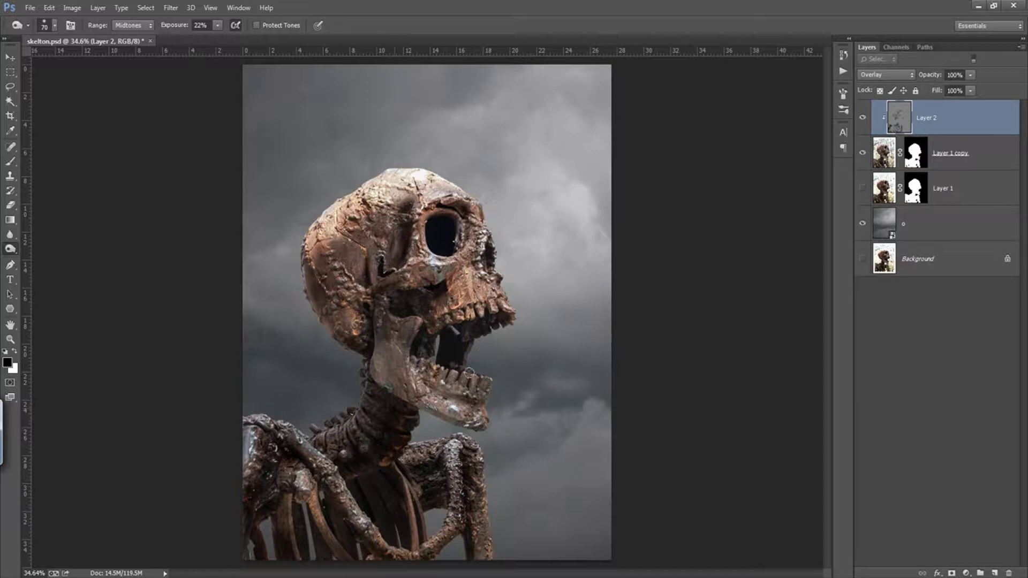
{"action": "mouse_move", "coordinate": [435, 387]}
{"action": "left_mouse_down"}
{"action": "mouse_move", "coordinate": [465, 401]}
{"action": "mouse_move", "coordinate": [387, 229]}
{"action": "mouse_move", "coordinate": [348, 314]}
{"action": "left_mouse_up"}
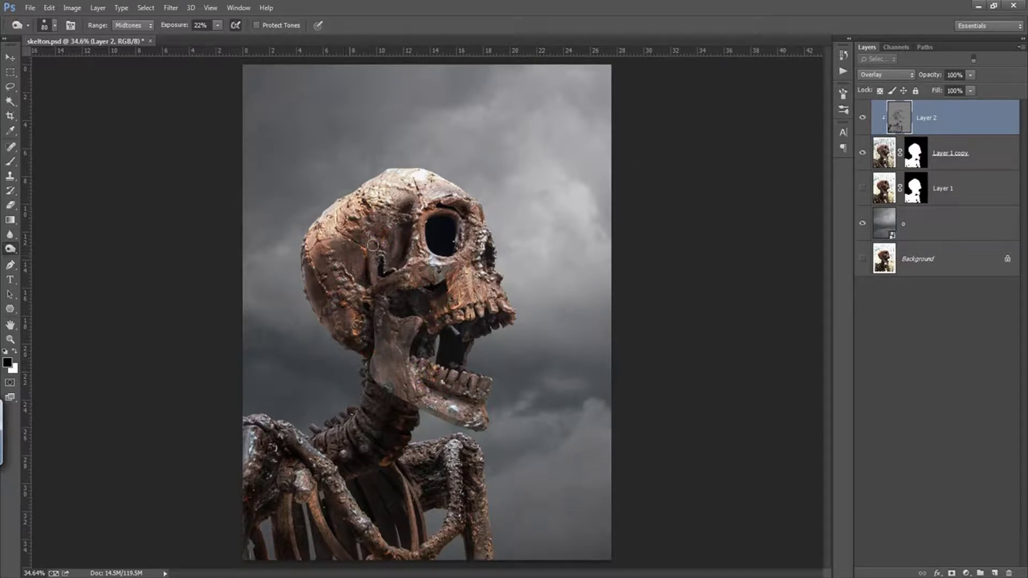
{"action": "mouse_move", "coordinate": [271, 459]}
{"action": "left_mouse_down"}
{"action": "mouse_move", "coordinate": [255, 494]}
{"action": "mouse_move", "coordinate": [289, 522]}
{"action": "left_mouse_up"}
Step: Add a new top layer and pick a soft cloud brush sized to 700 px
{"action": "left_click", "coordinate": [996, 573]}
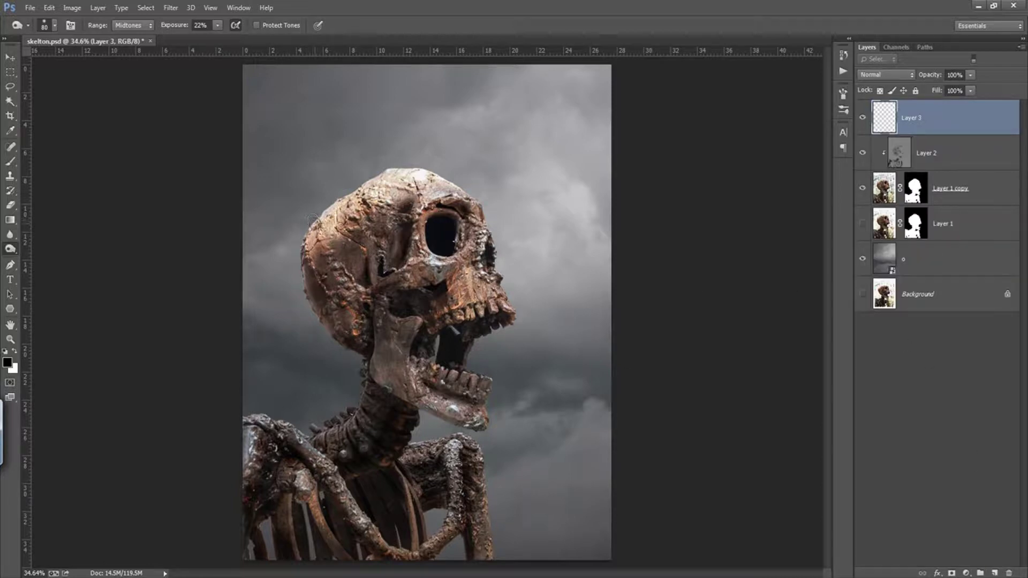
{"action": "right_click", "coordinate": [319, 224]}
{"action": "left_click_drag", "start_coordinate": [720, 459], "coordinate": [711, 248]}
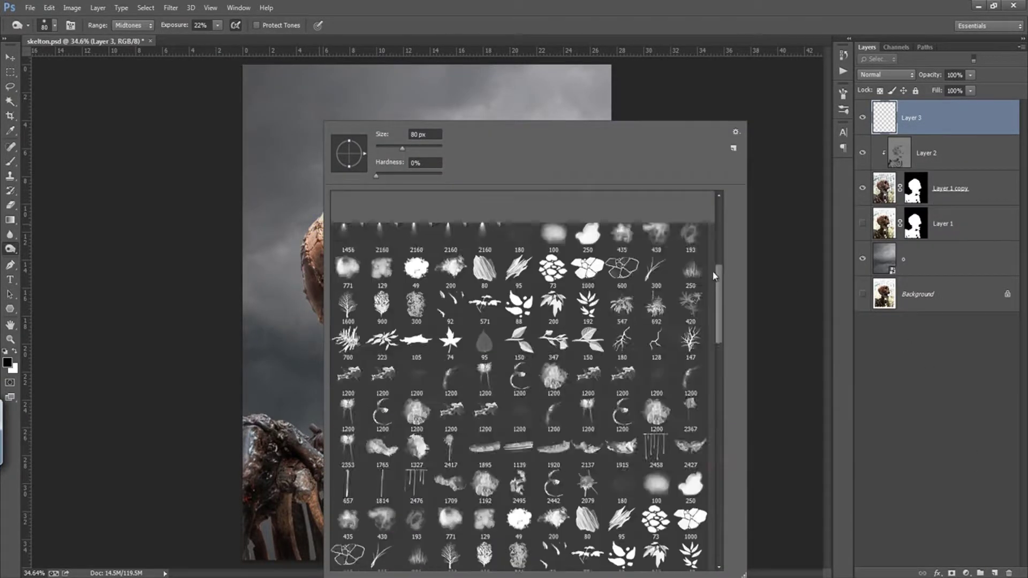
{"action": "left_click", "coordinate": [564, 529]}
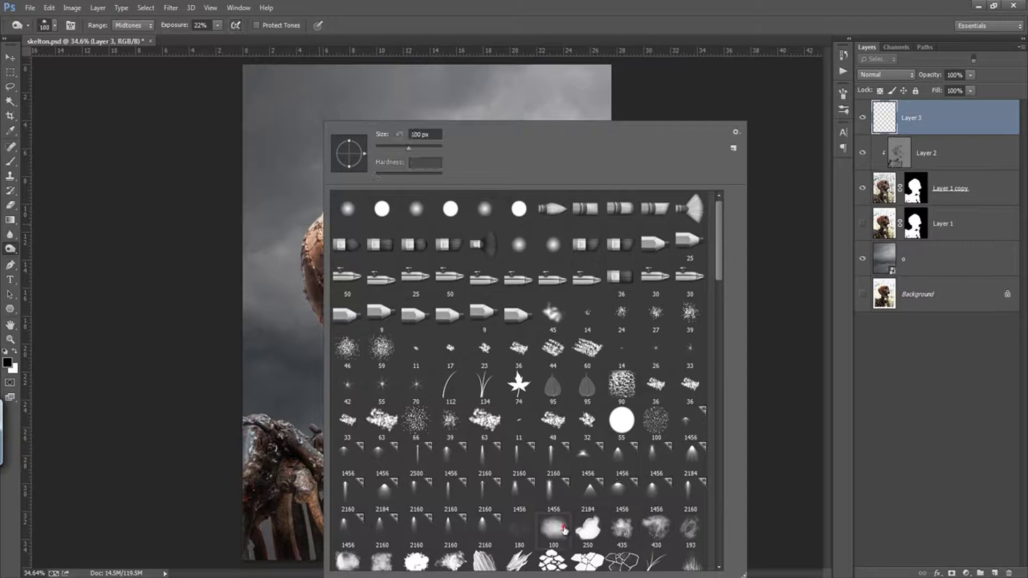
{"action": "left_click", "coordinate": [730, 27]}
{"action": "key", "text": "bracketright"}
{"action": "key", "text": "bracketright"}
{"action": "key", "text": "bracketright"}
{"action": "key", "text": "bracketright"}
{"action": "key", "text": "bracketright"}
{"action": "key", "text": "bracketright"}
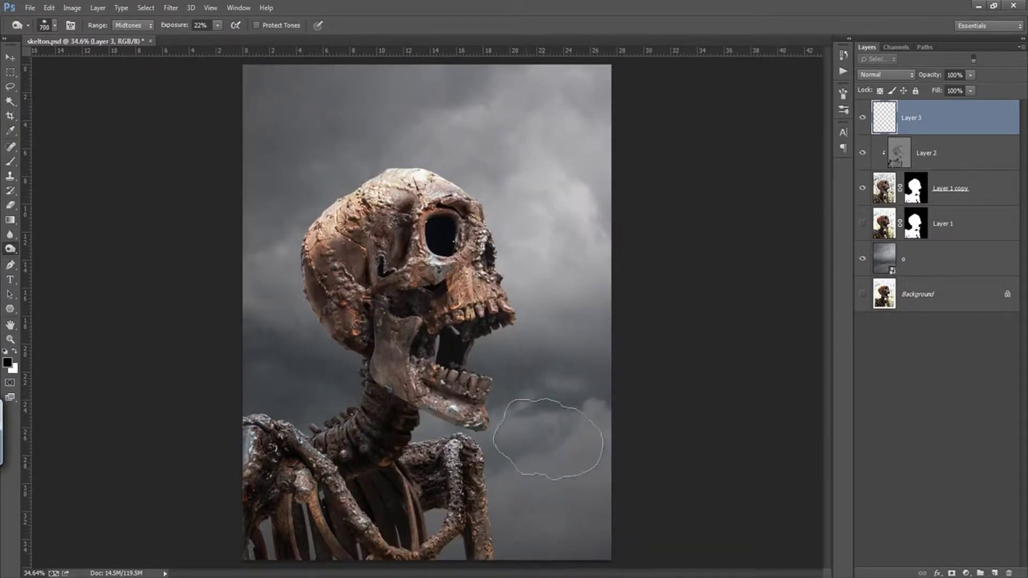
{"action": "key", "text": "bracketright"}
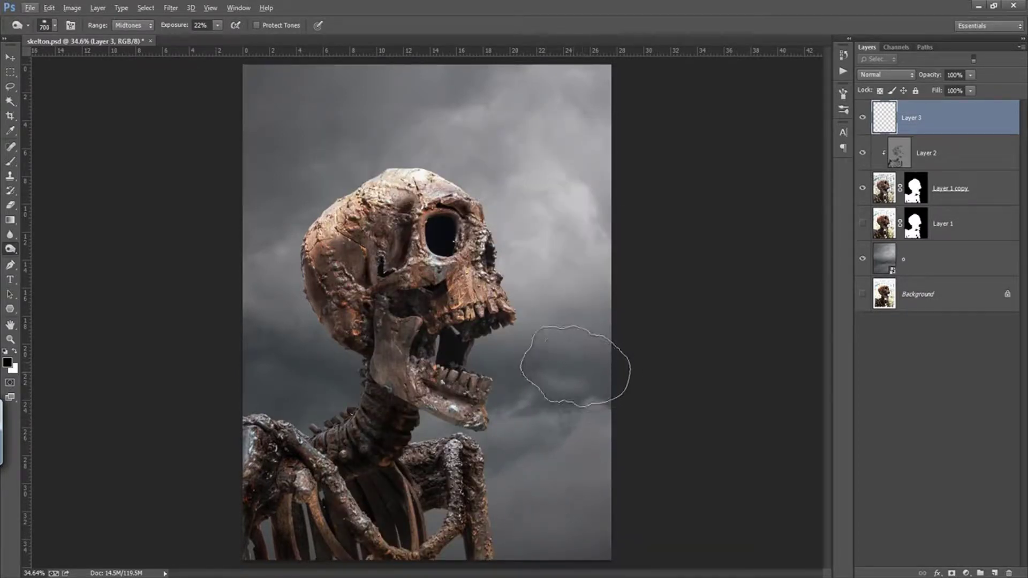
Step: Select the soft cloud brush with the Brush tool and set it to 500 px
{"action": "key", "text": "b"}
{"action": "right_click", "coordinate": [561, 334]}
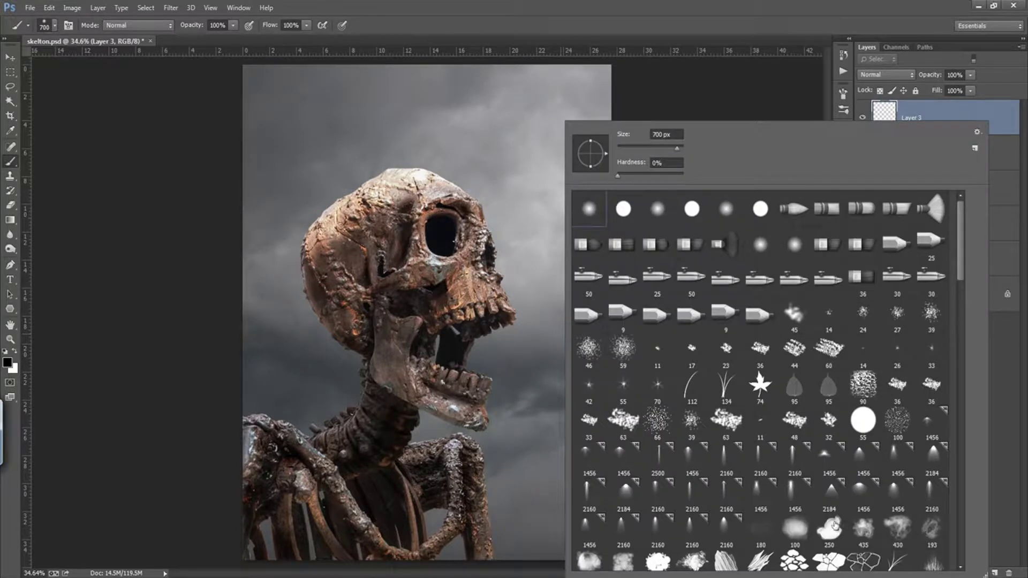
{"action": "left_click", "coordinate": [803, 524]}
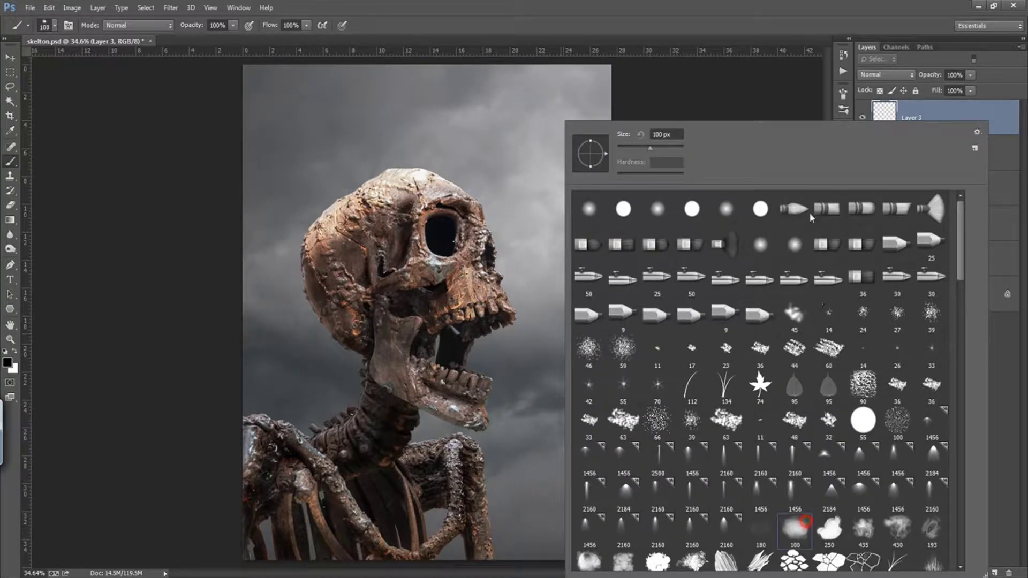
{"action": "left_click", "coordinate": [729, 26]}
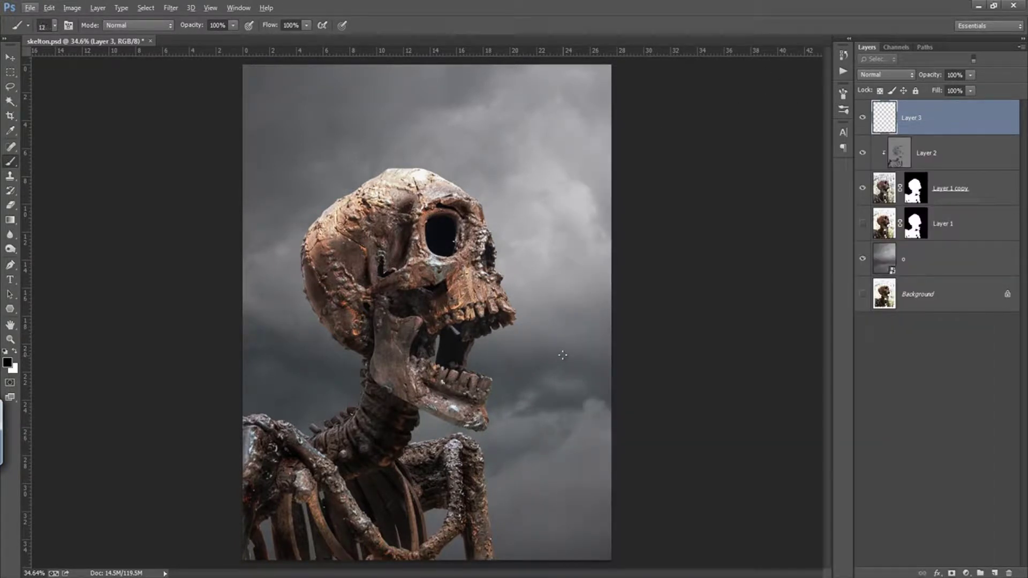
{"action": "left_click", "coordinate": [54, 25]}
{"action": "left_click", "coordinate": [118, 62]}
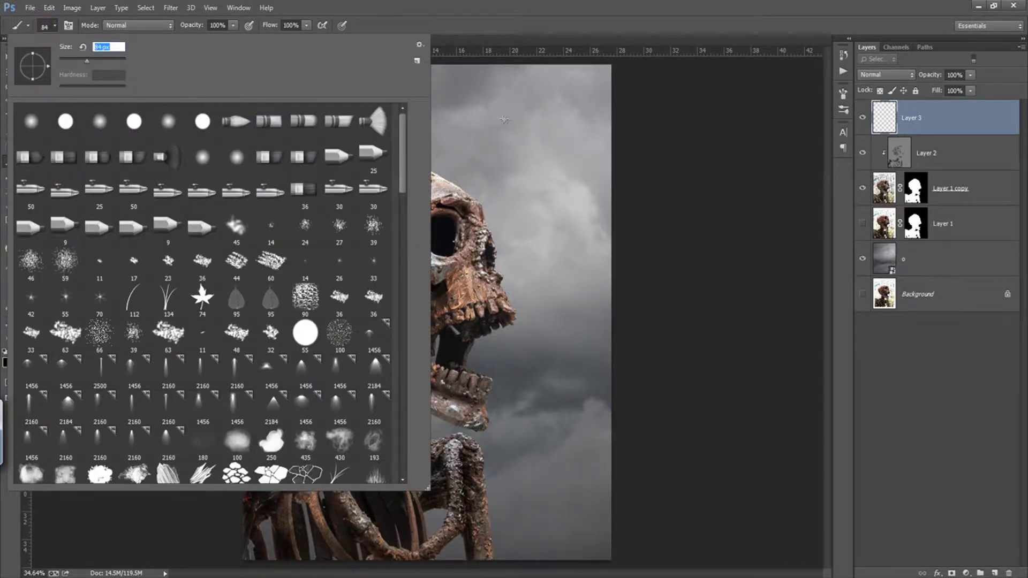
{"action": "left_click", "coordinate": [237, 440]}
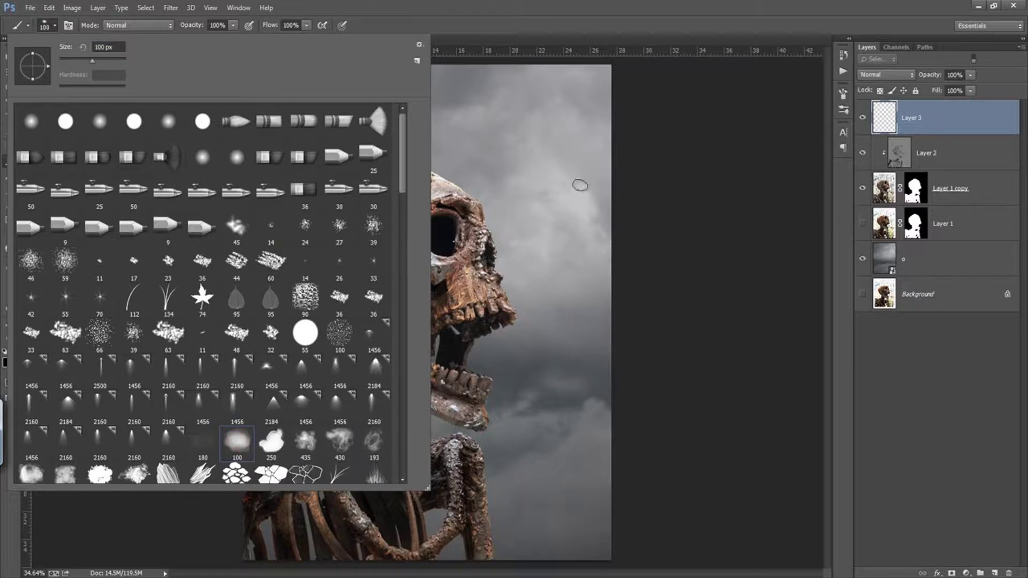
{"action": "left_click", "coordinate": [538, 200]}
{"action": "key", "text": "bracketright"}
{"action": "key", "text": "bracketright"}
{"action": "key", "text": "bracketright"}
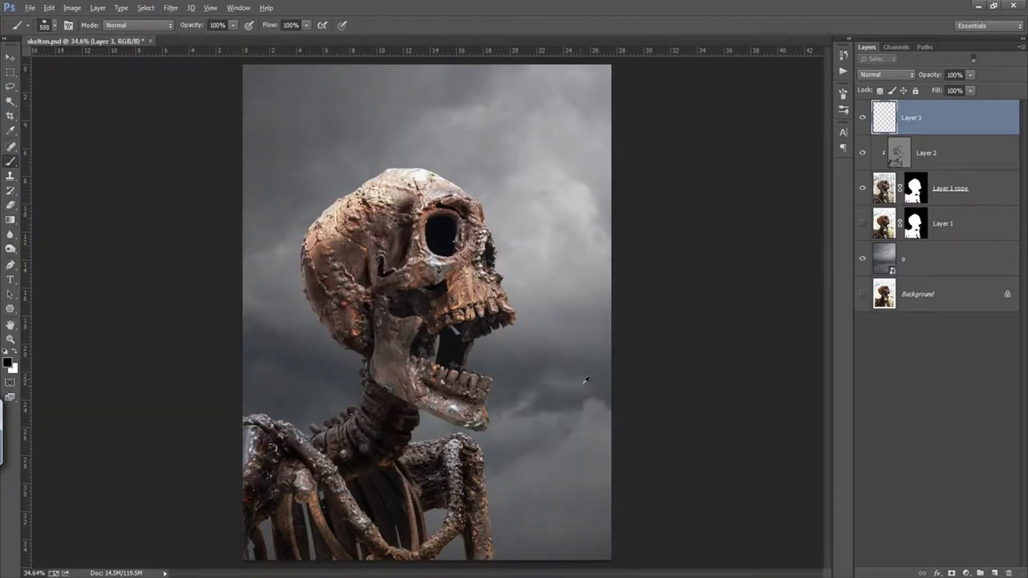
Step: Paint cloud-sampled grey smoke over the lower arm bone, jaw and ribs, darkening lower-left ribs black
{"action": "left_click", "coordinate": [573, 385], "text": "alt"}
{"action": "left_click_drag", "start_coordinate": [486, 534], "coordinate": [493, 552]}
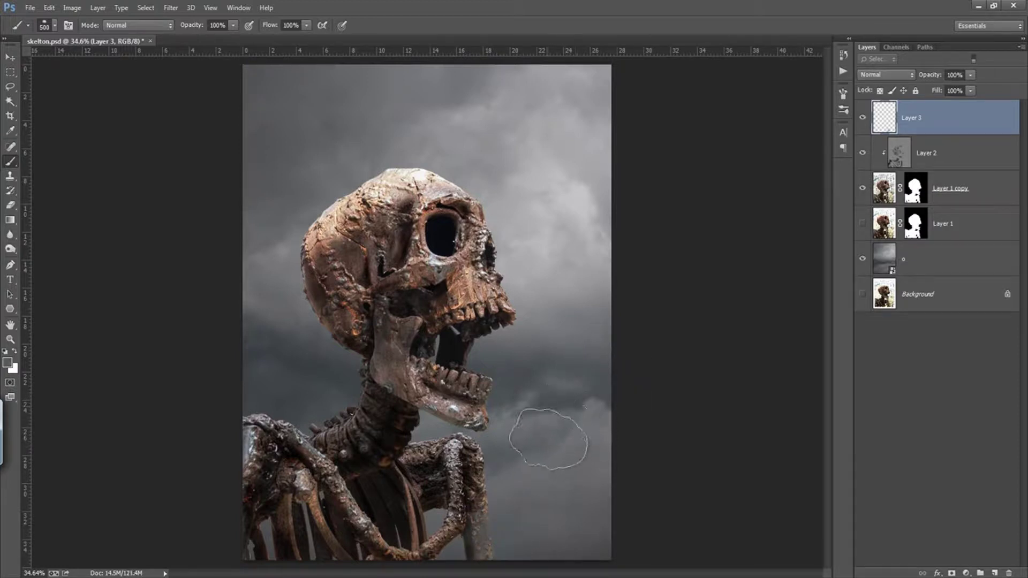
{"action": "left_click_drag", "start_coordinate": [543, 389], "coordinate": [557, 355]}
{"action": "left_click_drag", "start_coordinate": [426, 549], "coordinate": [378, 554]}
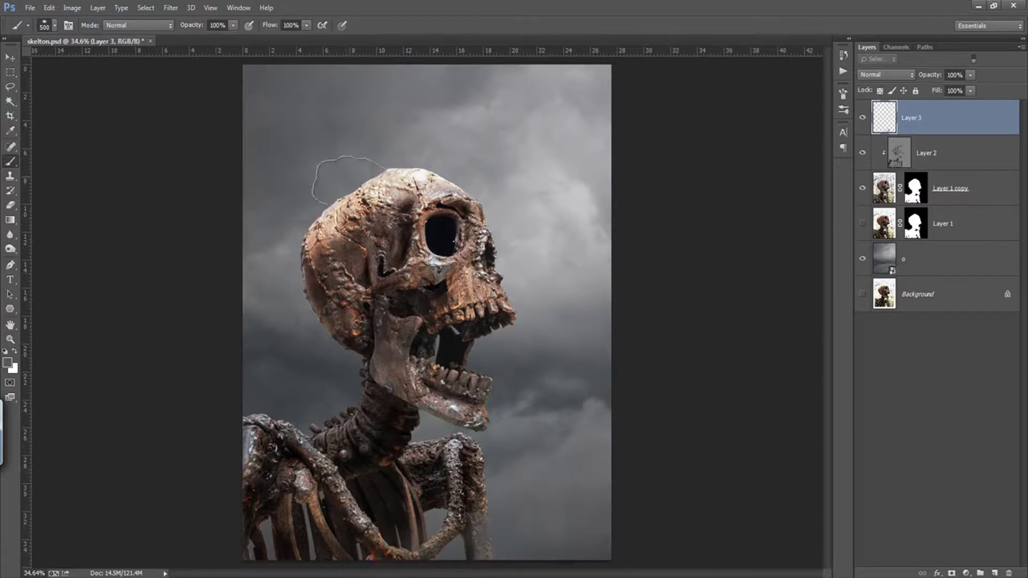
{"action": "key", "text": "d"}
{"action": "mouse_move", "coordinate": [319, 539]}
{"action": "left_mouse_down"}
{"action": "mouse_move", "coordinate": [264, 539]}
{"action": "mouse_move", "coordinate": [343, 552]}
{"action": "left_mouse_up"}
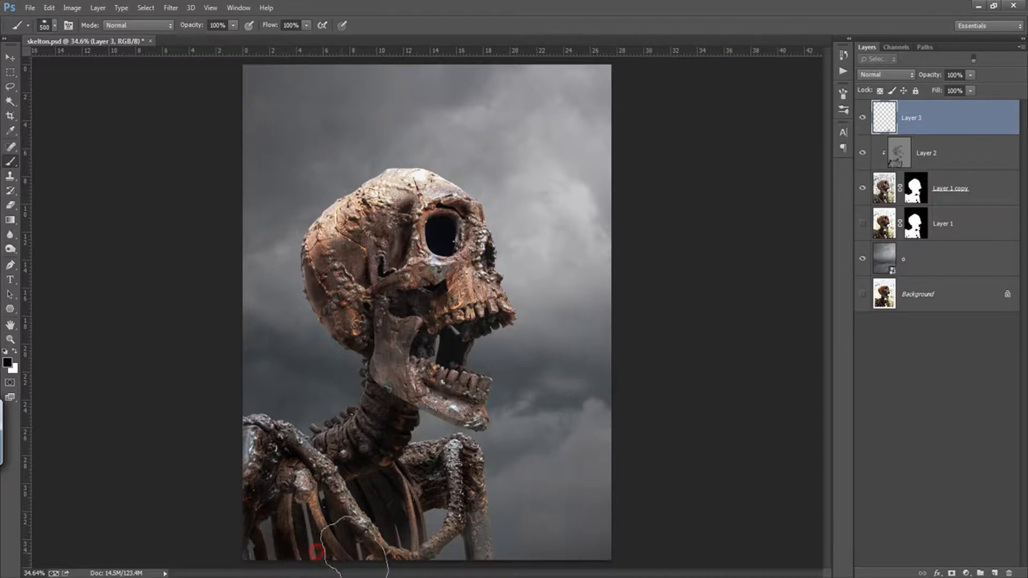
Step: Paint lighter grey smoke over the lower-left ribs and bone base with 175 and 100 px brushes
{"action": "left_click", "coordinate": [560, 400], "text": "alt"}
{"action": "mouse_move", "coordinate": [407, 552]}
{"action": "left_mouse_down"}
{"action": "mouse_move", "coordinate": [330, 556]}
{"action": "mouse_move", "coordinate": [255, 543]}
{"action": "mouse_move", "coordinate": [300, 552]}
{"action": "left_mouse_up"}
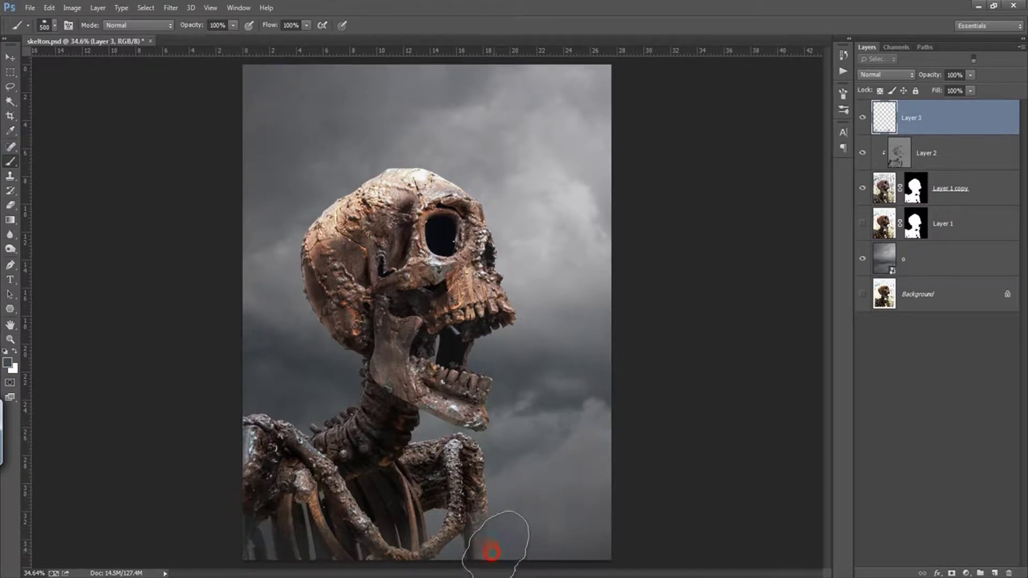
{"action": "key", "text": "bracketleft"}
{"action": "key", "text": "bracketleft"}
{"action": "key", "text": "bracketleft"}
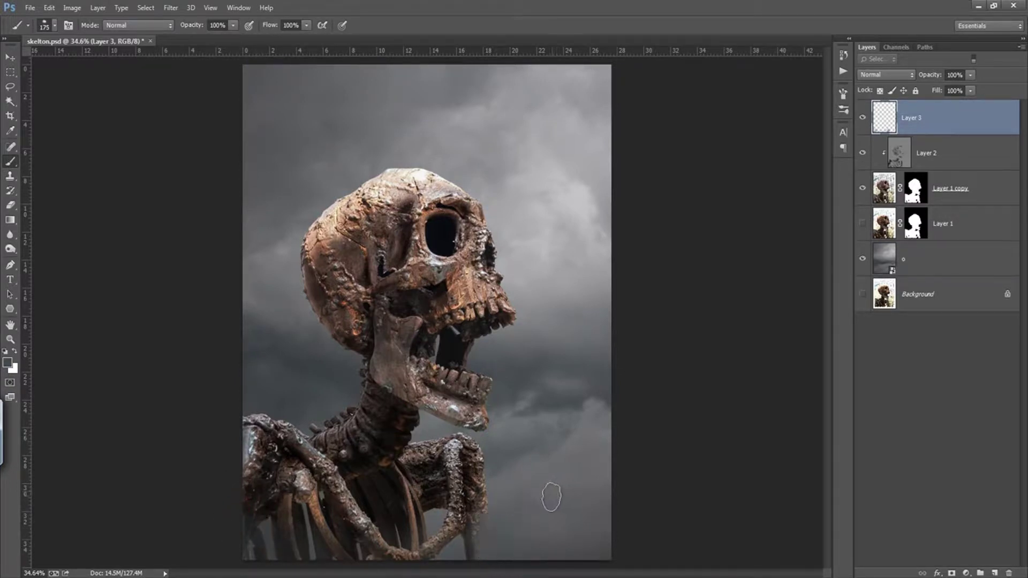
{"action": "mouse_move", "coordinate": [490, 551]}
{"action": "left_mouse_down"}
{"action": "mouse_move", "coordinate": [475, 561]}
{"action": "mouse_move", "coordinate": [493, 523]}
{"action": "mouse_move", "coordinate": [479, 546]}
{"action": "mouse_move", "coordinate": [456, 539]}
{"action": "mouse_move", "coordinate": [429, 561]}
{"action": "left_mouse_up"}
{"action": "key", "text": "bracketleft"}
{"action": "key", "text": "bracketleft"}
{"action": "key", "text": "bracketleft"}
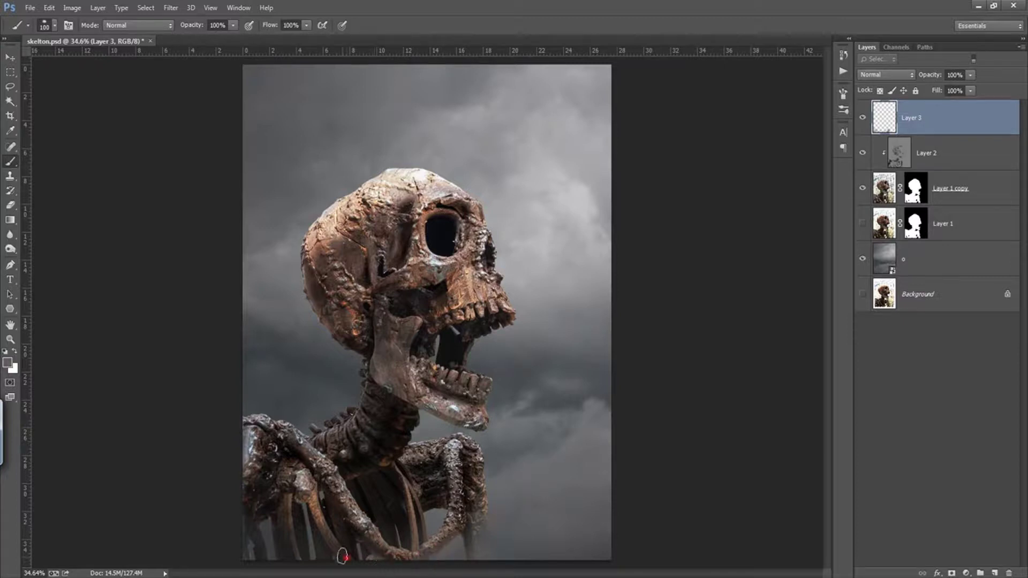
{"action": "mouse_move", "coordinate": [343, 557]}
{"action": "left_mouse_down"}
{"action": "mouse_move", "coordinate": [244, 550]}
{"action": "mouse_move", "coordinate": [283, 563]}
{"action": "left_mouse_up"}
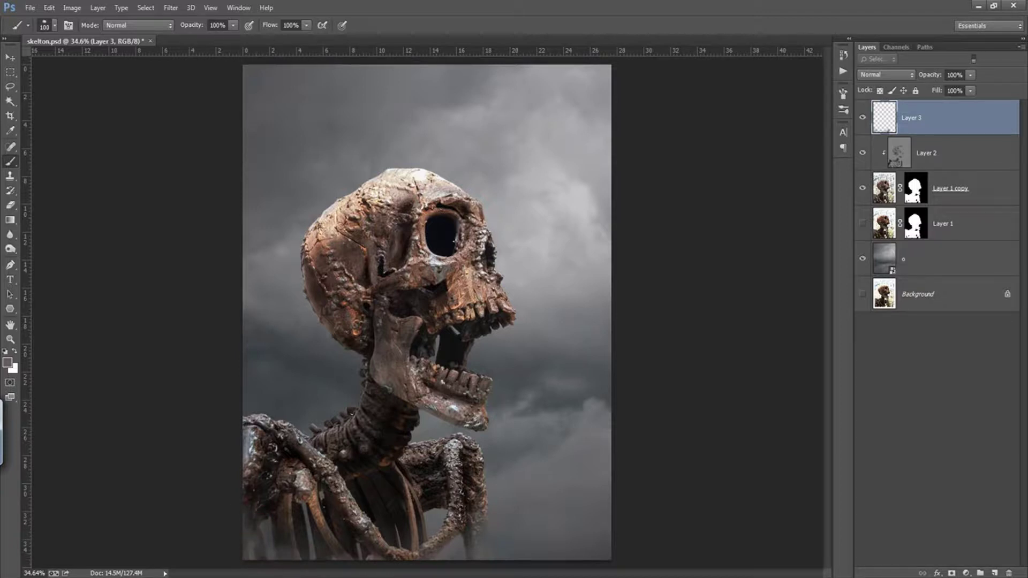
Step: Paint more faint strokes along the lower-left ribs, neck and bottom-left corner
{"action": "left_click_drag", "start_coordinate": [277, 546], "coordinate": [258, 563]}
{"action": "left_click_drag", "start_coordinate": [258, 526], "coordinate": [262, 562]}
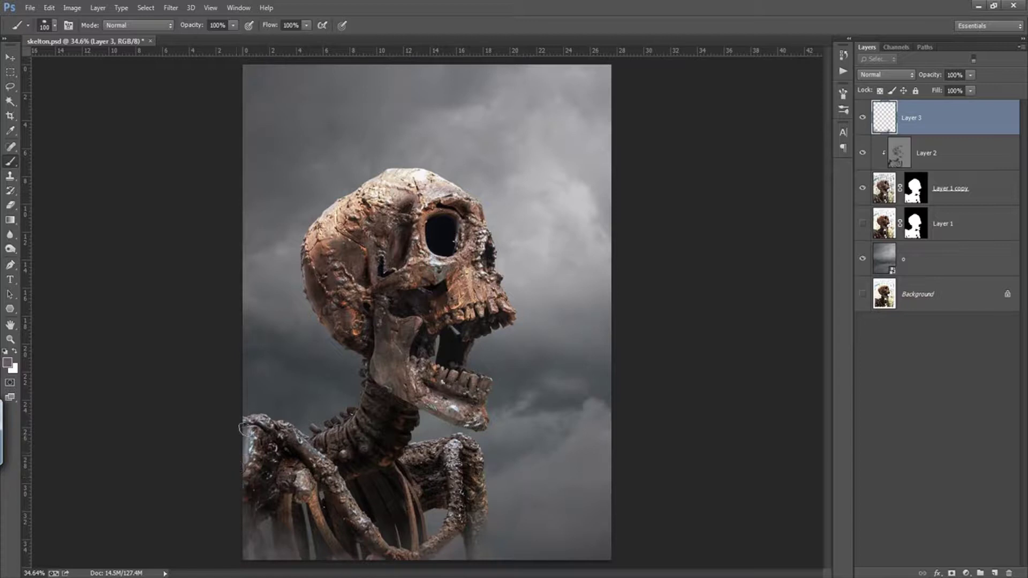
{"action": "left_click_drag", "start_coordinate": [326, 422], "coordinate": [338, 412]}
{"action": "left_click_drag", "start_coordinate": [394, 560], "coordinate": [304, 497]}
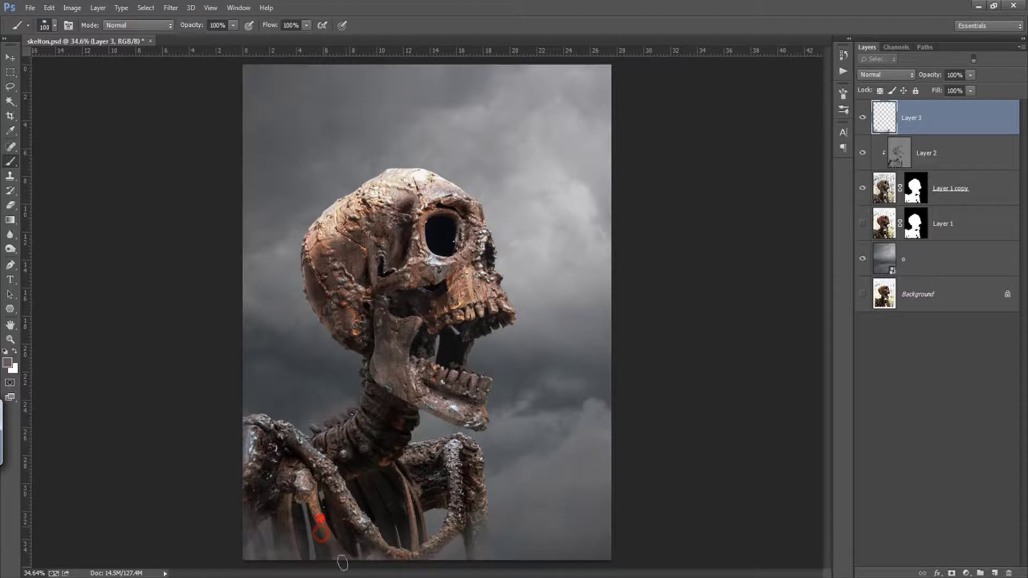
{"action": "left_click_drag", "start_coordinate": [336, 553], "coordinate": [247, 557]}
{"action": "left_click_drag", "start_coordinate": [265, 523], "coordinate": [246, 564]}
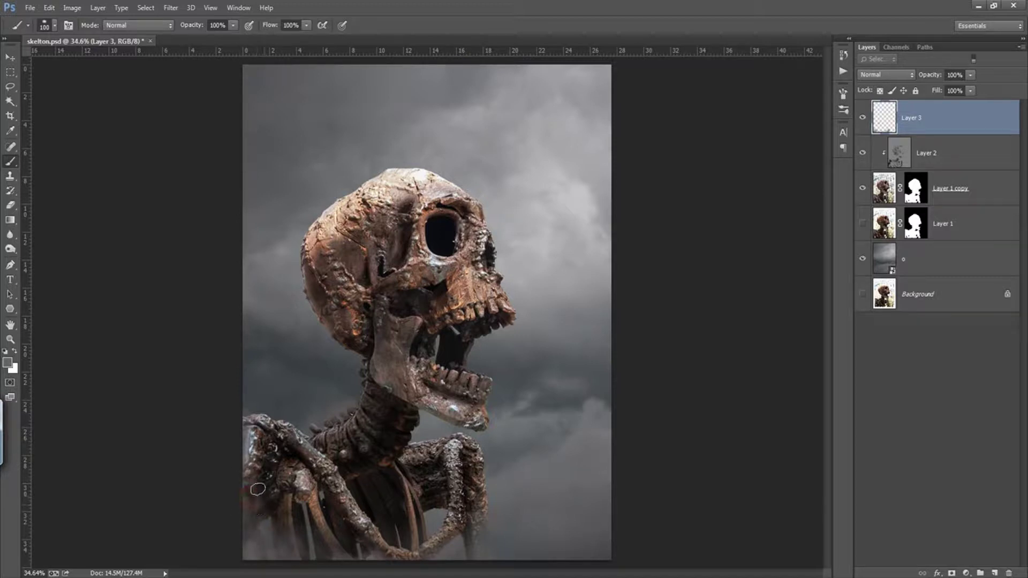
{"action": "mouse_move", "coordinate": [253, 556]}
{"action": "left_mouse_down"}
{"action": "mouse_move", "coordinate": [234, 542]}
{"action": "mouse_move", "coordinate": [294, 519]}
{"action": "mouse_move", "coordinate": [304, 534]}
{"action": "mouse_move", "coordinate": [390, 561]}
{"action": "mouse_move", "coordinate": [476, 547]}
{"action": "left_mouse_up"}
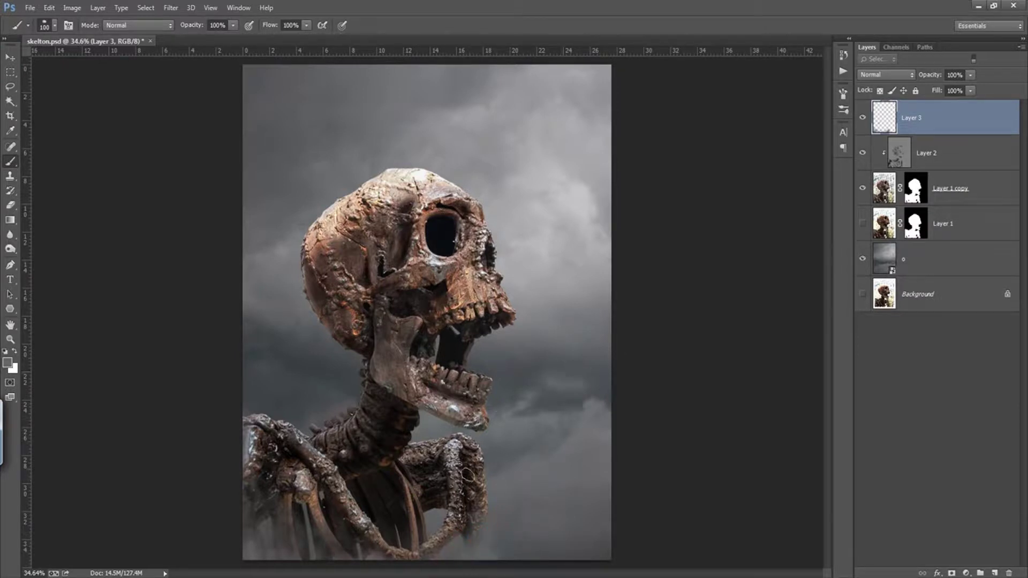
Step: Dab soft black shadows onto the ribs and beside the neck
{"action": "left_click", "coordinate": [433, 510]}
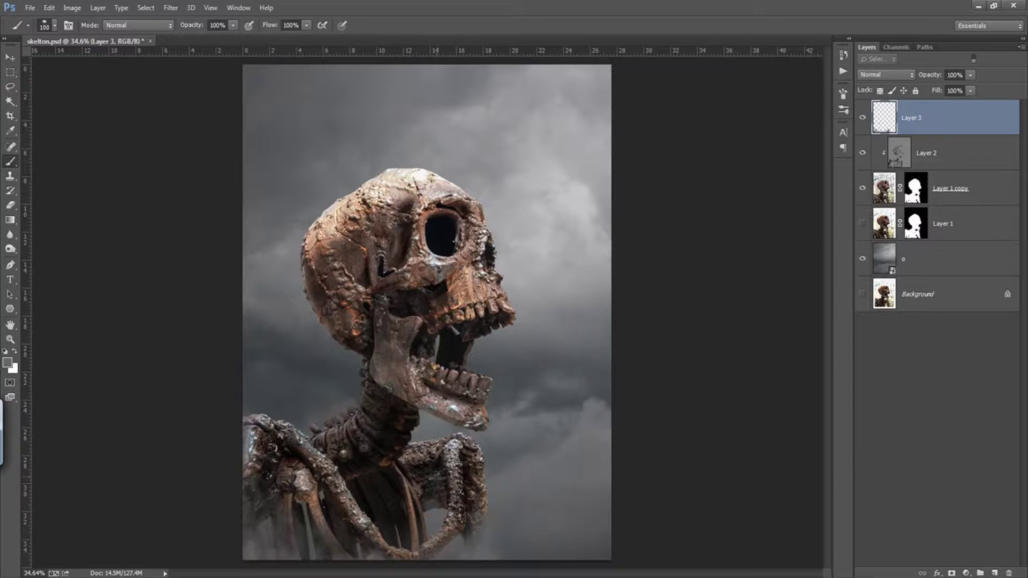
{"action": "left_click", "coordinate": [432, 504]}
{"action": "left_click", "coordinate": [421, 482]}
{"action": "left_click", "coordinate": [439, 494]}
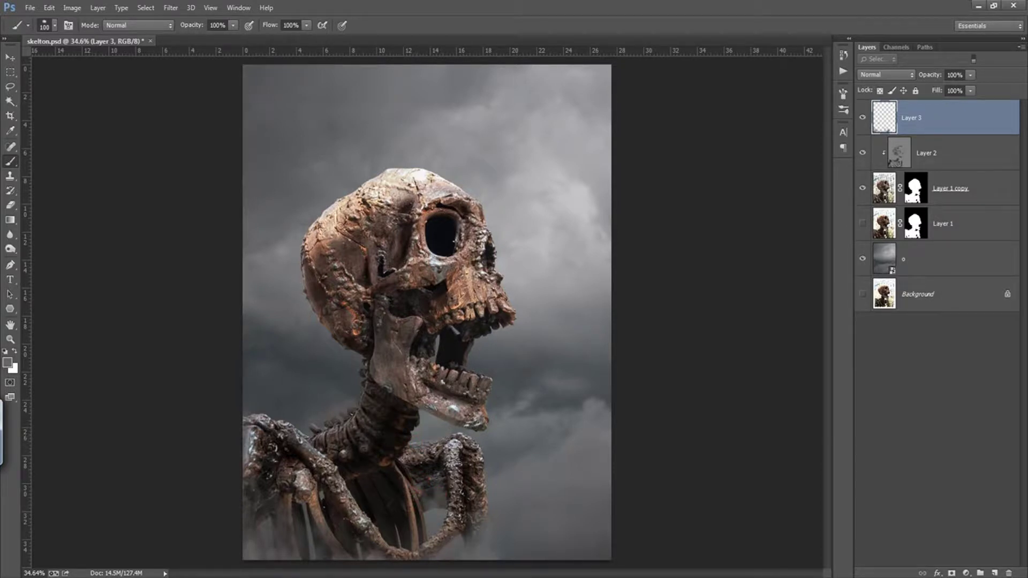
{"action": "left_click", "coordinate": [543, 396]}
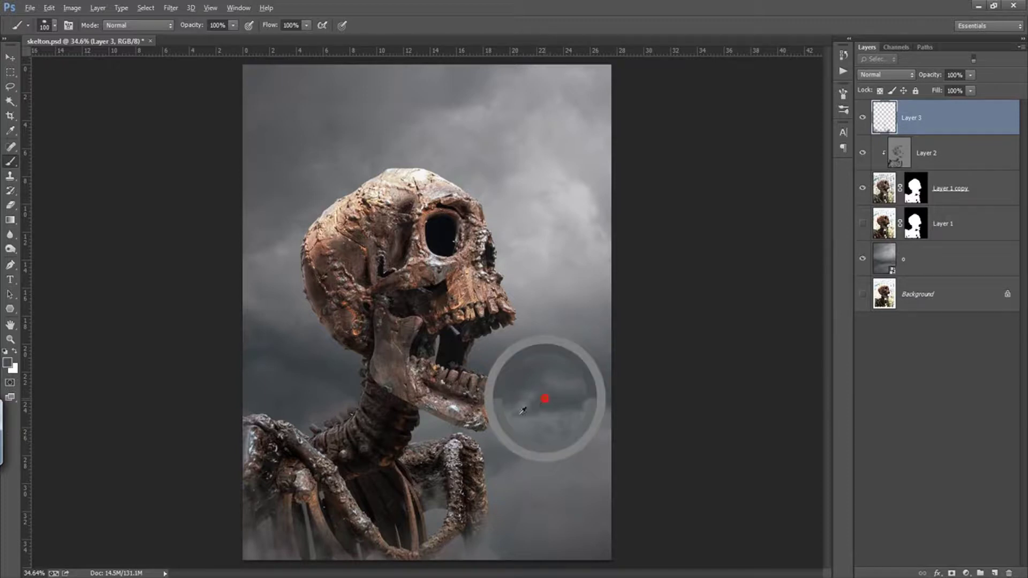
{"action": "left_click", "coordinate": [427, 436]}
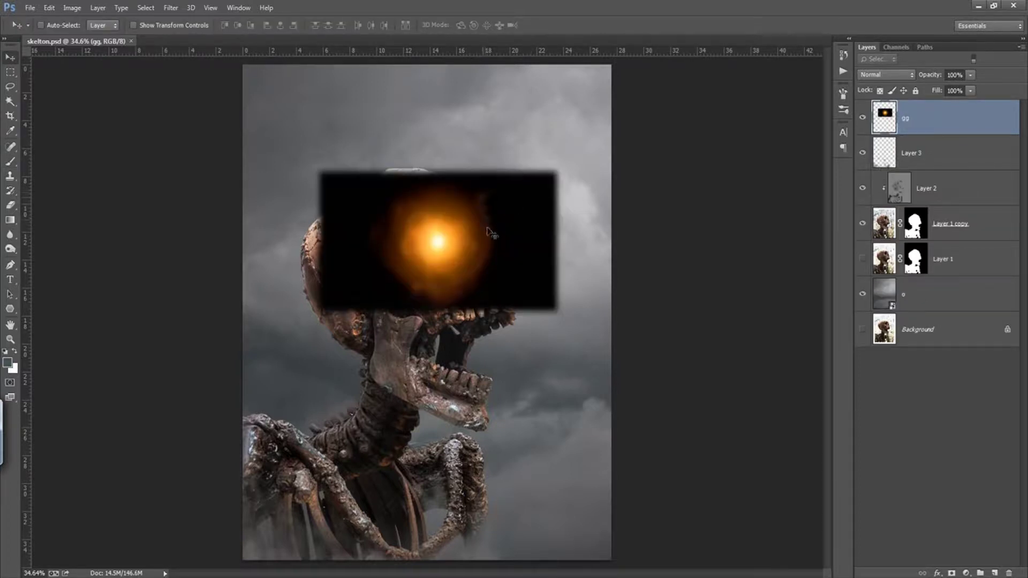
Step: Set the fire glow layer to Screen and move it onto the eye socket
{"action": "left_click", "coordinate": [863, 119]}
{"action": "left_click", "coordinate": [863, 119]}
{"action": "left_click", "coordinate": [886, 74]}
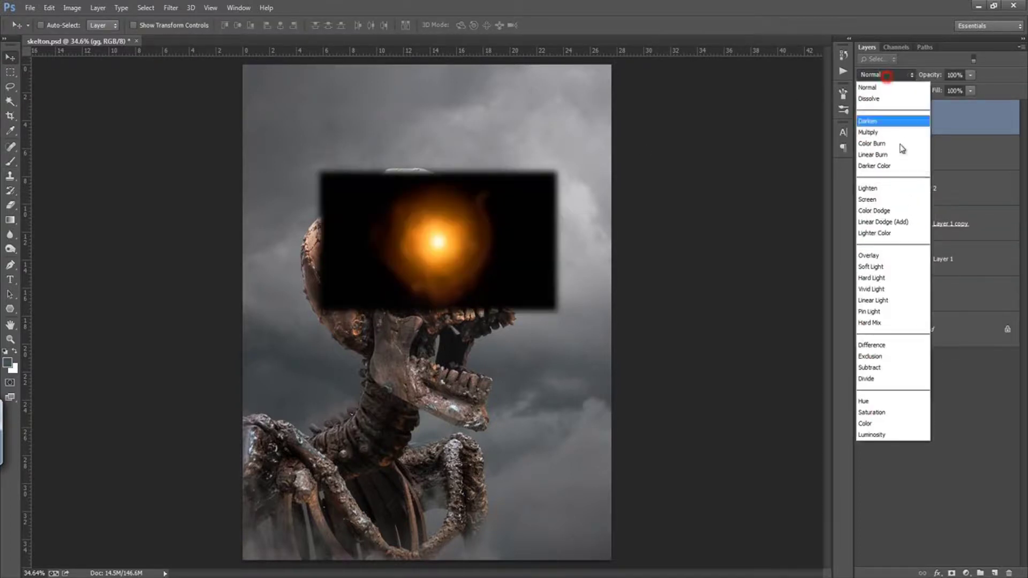
{"action": "left_click", "coordinate": [885, 200]}
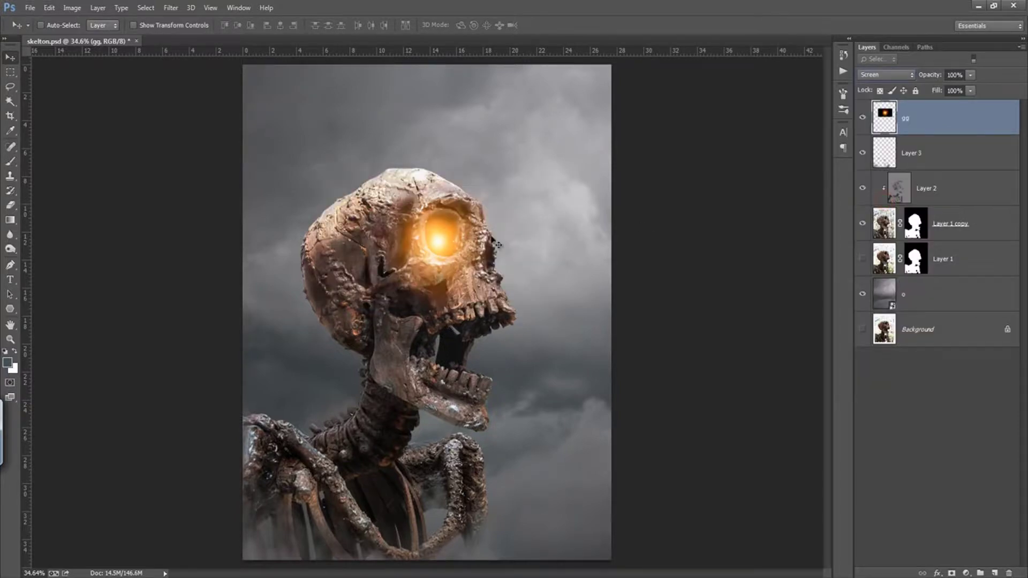
{"action": "left_click_drag", "start_coordinate": [498, 244], "coordinate": [495, 243]}
Step: Draw a Pen path around the eye socket edge
{"action": "scroll", "coordinate": [495, 244], "scroll_direction": "up", "scroll_amount": 3}
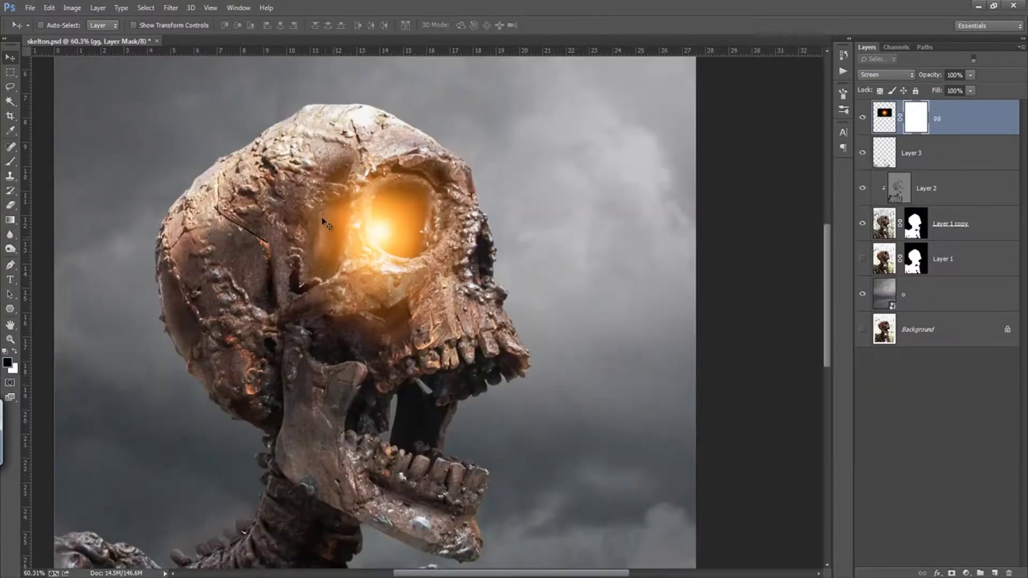
{"action": "key", "text": "p"}
{"action": "scroll", "coordinate": [414, 156], "scroll_direction": "up", "scroll_amount": 3}
{"action": "scroll", "coordinate": [413, 157], "scroll_direction": "up", "scroll_amount": 2}
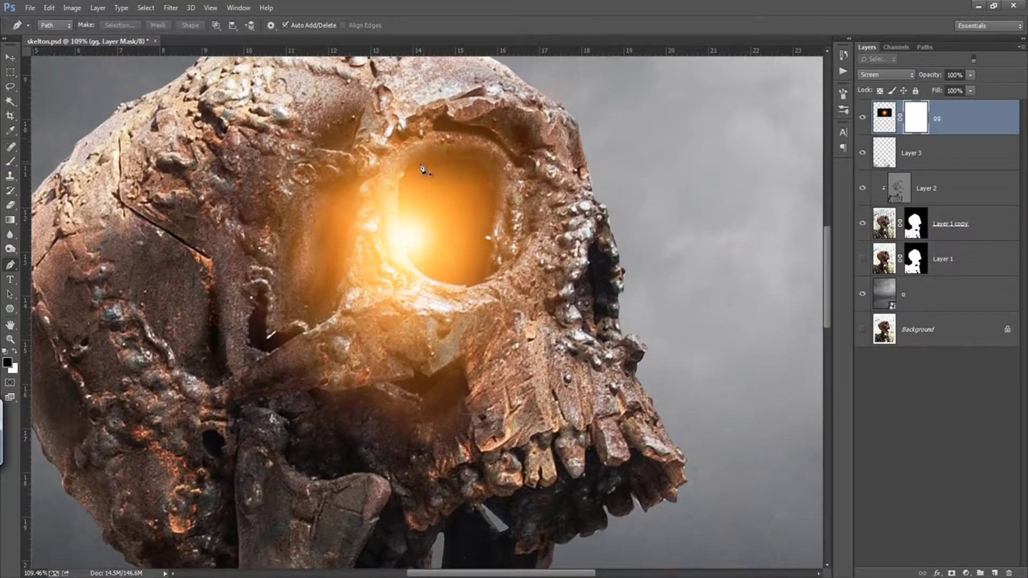
{"action": "left_click_drag", "start_coordinate": [421, 170], "coordinate": [420, 202]}
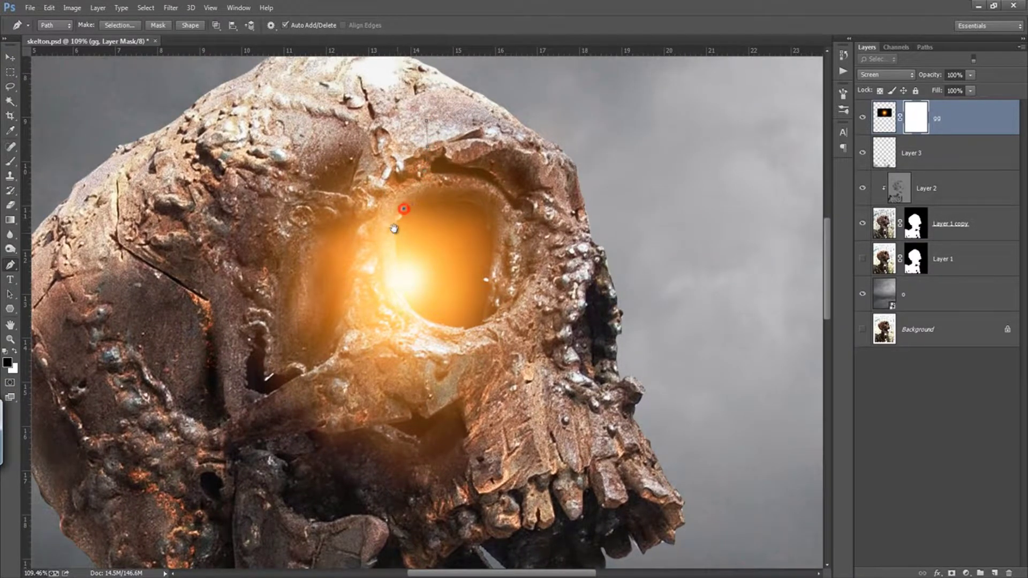
{"action": "scroll", "coordinate": [402, 230], "scroll_direction": "down", "scroll_amount": 2}
{"action": "mouse_move", "coordinate": [401, 264]}
{"action": "left_mouse_down"}
{"action": "mouse_move", "coordinate": [418, 300]}
{"action": "mouse_move", "coordinate": [385, 253]}
{"action": "mouse_move", "coordinate": [421, 273]}
{"action": "left_mouse_up"}
{"action": "left_click_drag", "start_coordinate": [421, 363], "coordinate": [407, 394]}
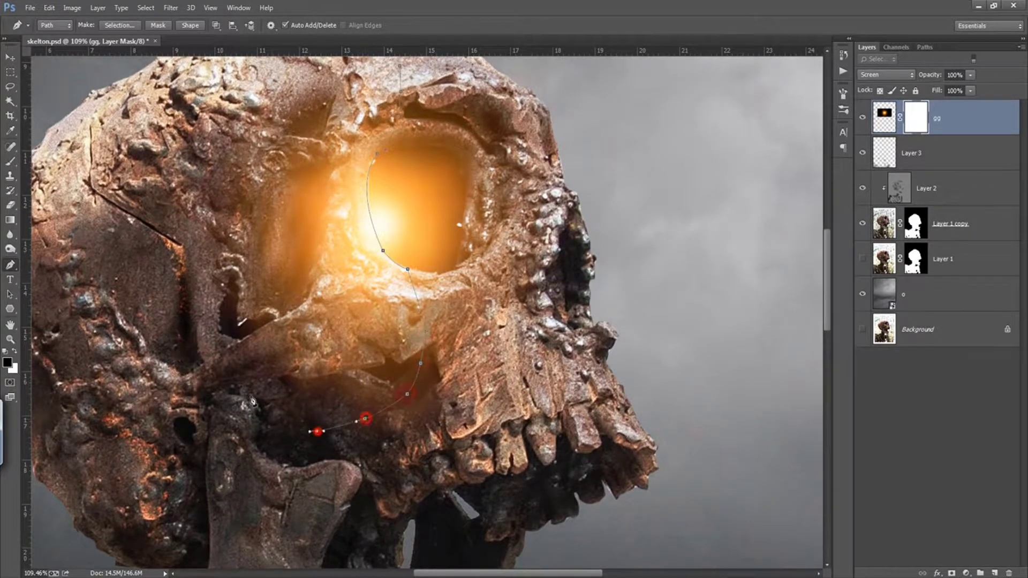
{"action": "scroll", "coordinate": [225, 321], "scroll_direction": "up", "scroll_amount": 3}
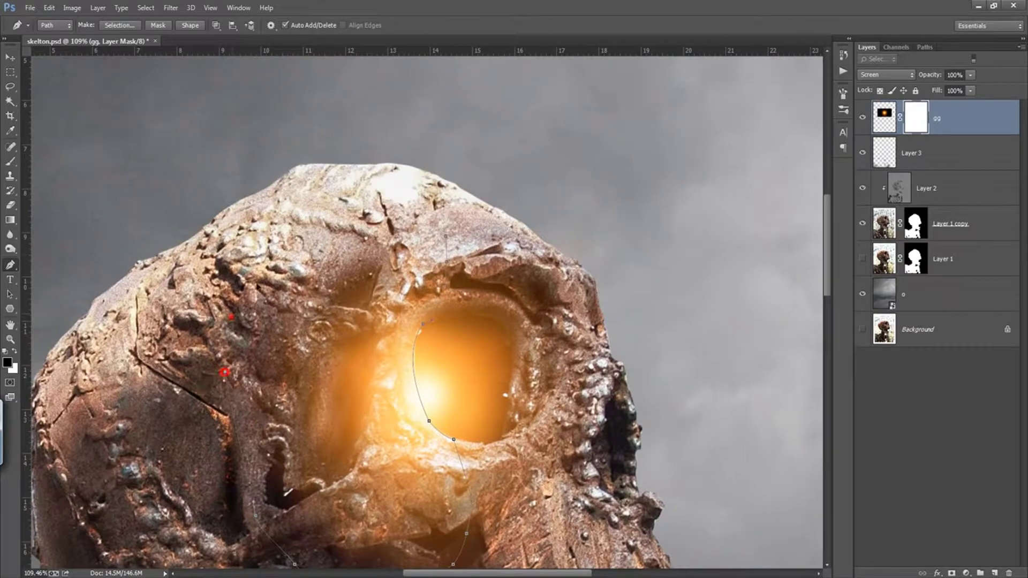
Step: Convert the path to an unfeathered selection and fill it black on the glow mask
{"action": "right_click", "coordinate": [367, 280]}
{"action": "left_click", "coordinate": [415, 337]}
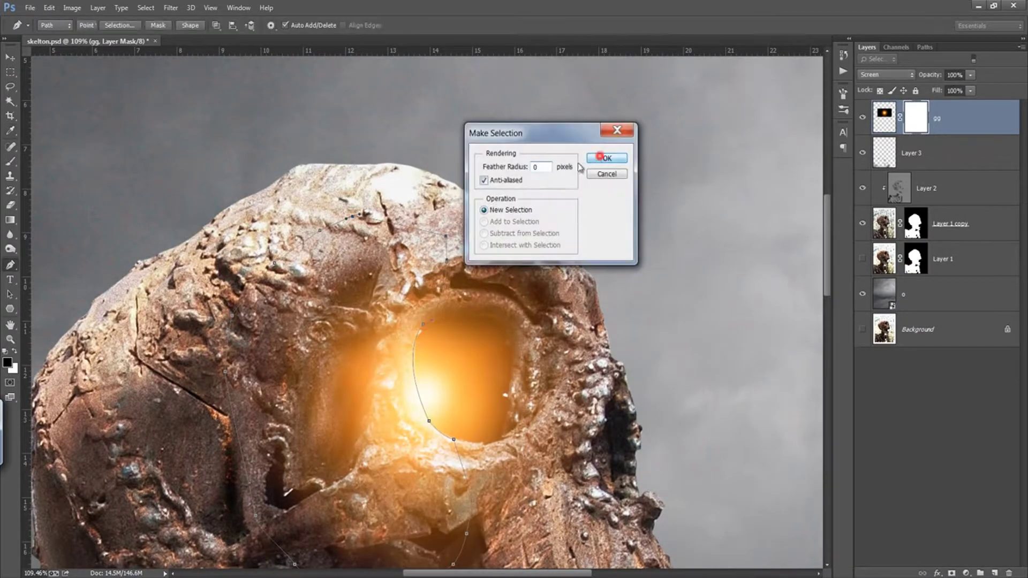
{"action": "left_click", "coordinate": [601, 156]}
{"action": "key", "text": "ctrl+0"}
{"action": "key", "text": "alt+BackSpace"}
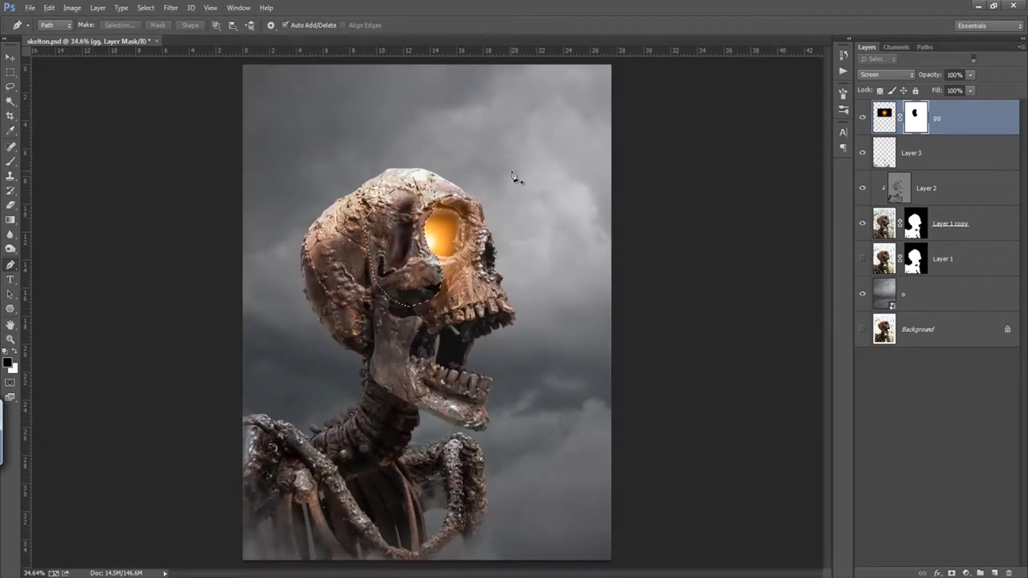
{"action": "key", "text": "ctrl+d"}
Step: Enable brush Transfer and paint black at 150 px on the mask along the socket rim
{"action": "key", "text": "b"}
{"action": "right_click", "coordinate": [462, 289]}
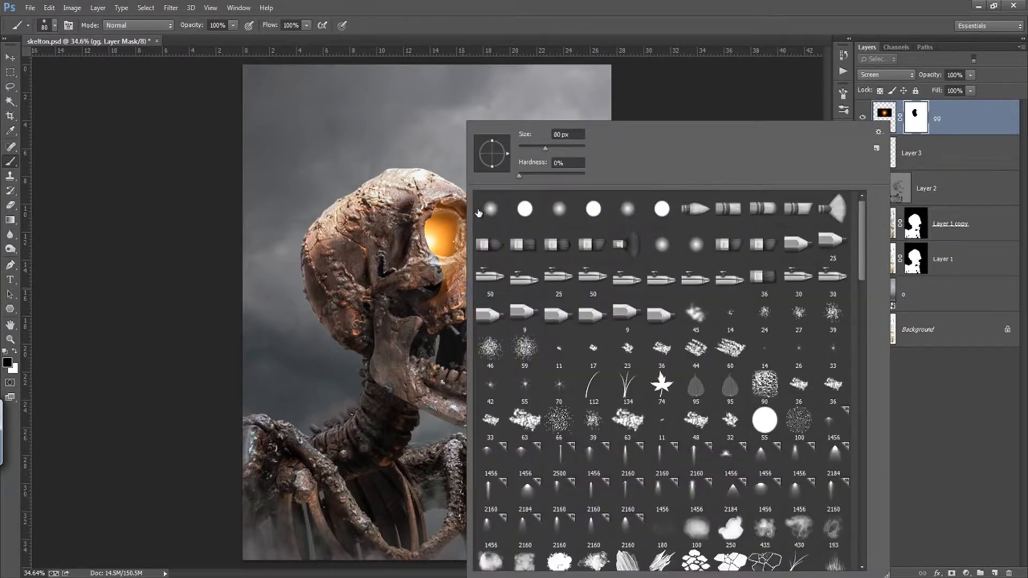
{"action": "left_click", "coordinate": [68, 25]}
{"action": "left_click", "coordinate": [623, 187]}
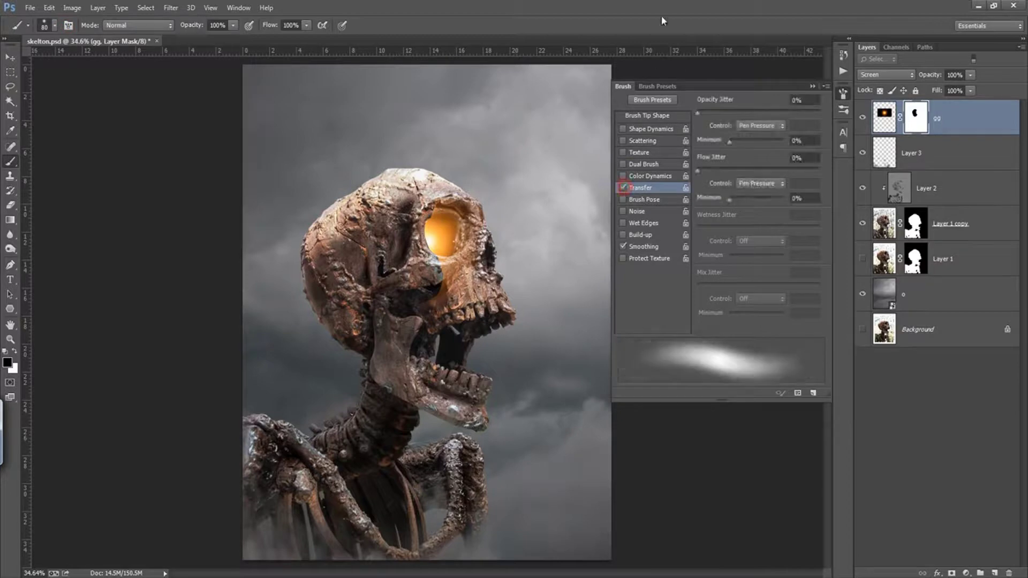
{"action": "key", "text": "bracketright"}
{"action": "mouse_move", "coordinate": [451, 297]}
{"action": "left_mouse_down"}
{"action": "mouse_move", "coordinate": [428, 301]}
{"action": "mouse_move", "coordinate": [448, 270]}
{"action": "left_mouse_up"}
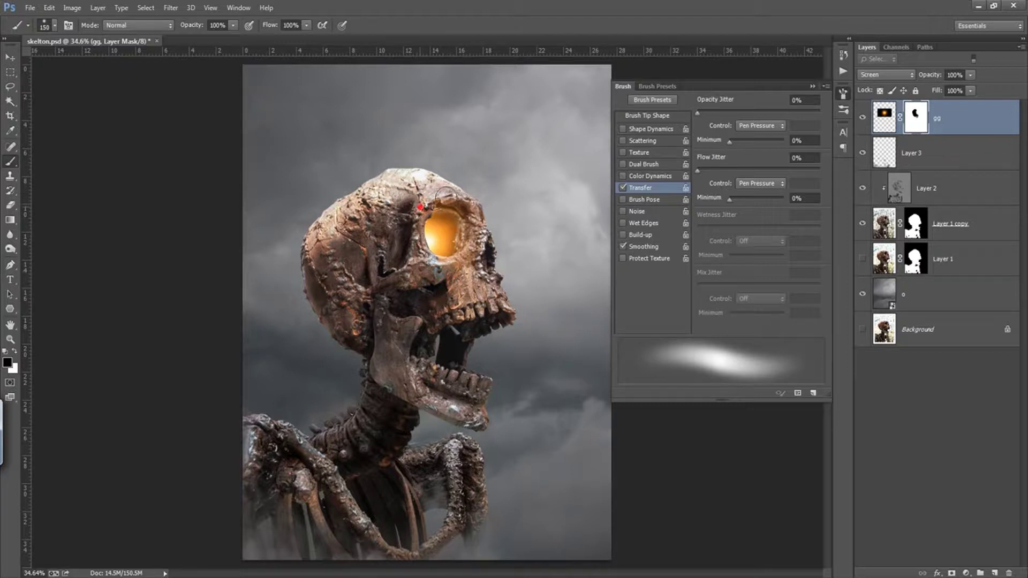
{"action": "mouse_move", "coordinate": [446, 194]}
{"action": "left_mouse_down"}
{"action": "mouse_move", "coordinate": [425, 217]}
{"action": "mouse_move", "coordinate": [410, 217]}
{"action": "mouse_move", "coordinate": [453, 198]}
{"action": "mouse_move", "coordinate": [434, 201]}
{"action": "left_mouse_up"}
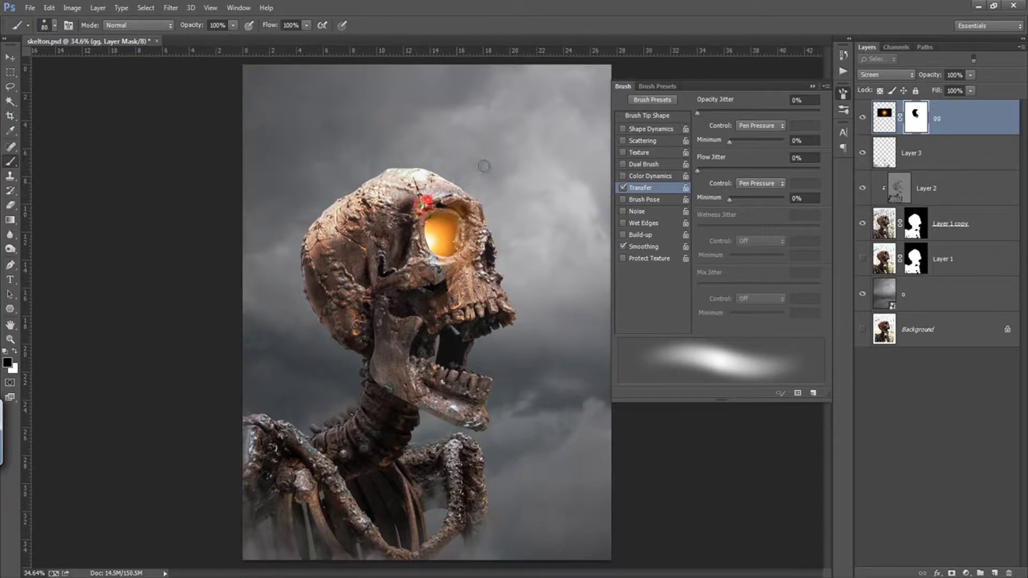
{"action": "scroll", "coordinate": [434, 214], "scroll_direction": "up", "scroll_amount": 5}
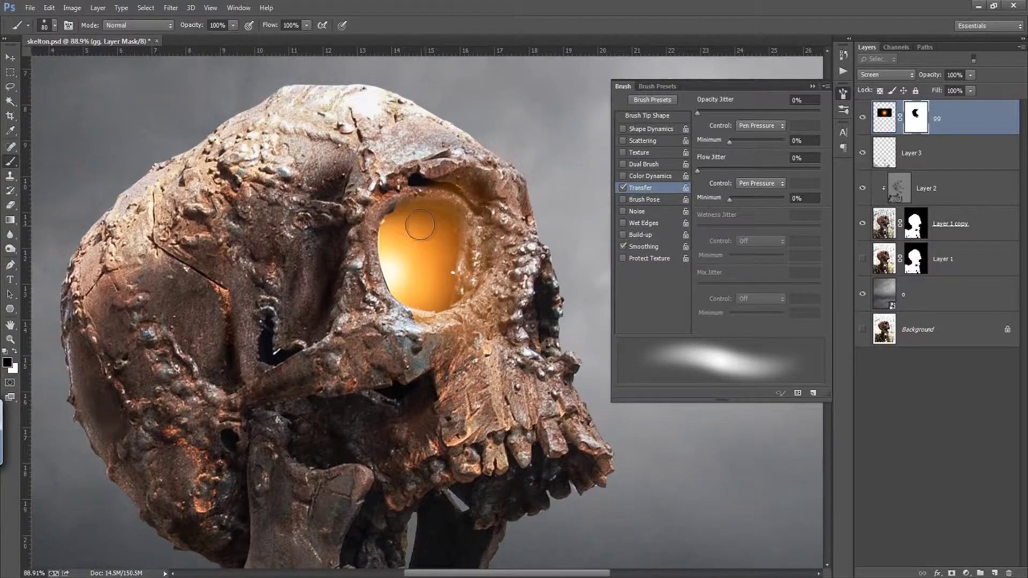
Step: Paint white at 15 px along the eye's left rim to restore the glow
{"action": "key", "text": "x"}
{"action": "key", "text": "bracketleft"}
{"action": "key", "text": "bracketleft"}
{"action": "key", "text": "bracketleft"}
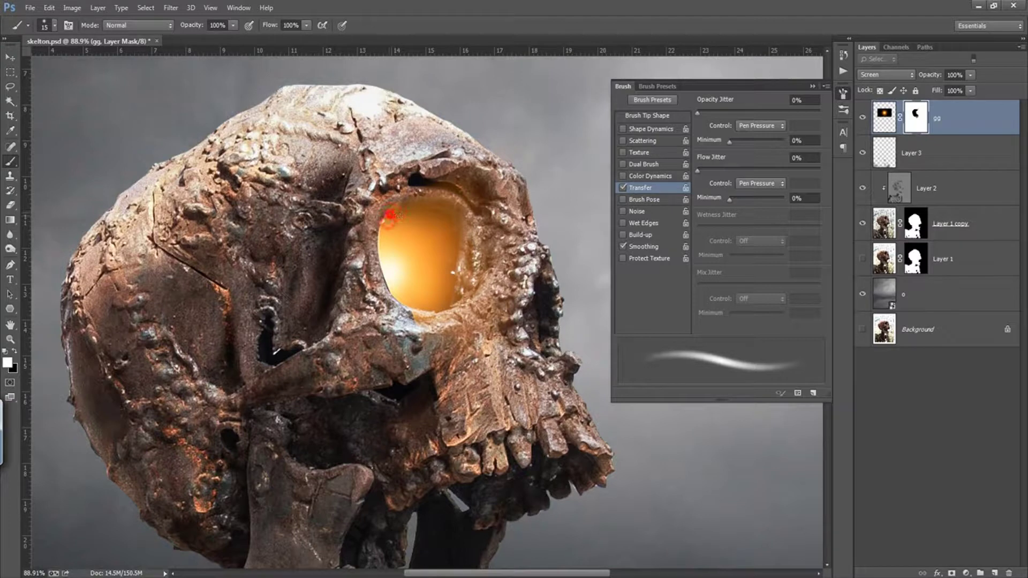
{"action": "mouse_move", "coordinate": [390, 215]}
{"action": "left_mouse_down"}
{"action": "mouse_move", "coordinate": [382, 270]}
{"action": "mouse_move", "coordinate": [397, 301]}
{"action": "mouse_move", "coordinate": [383, 216]}
{"action": "left_mouse_up"}
{"action": "left_click_drag", "start_coordinate": [378, 256], "coordinate": [385, 221]}
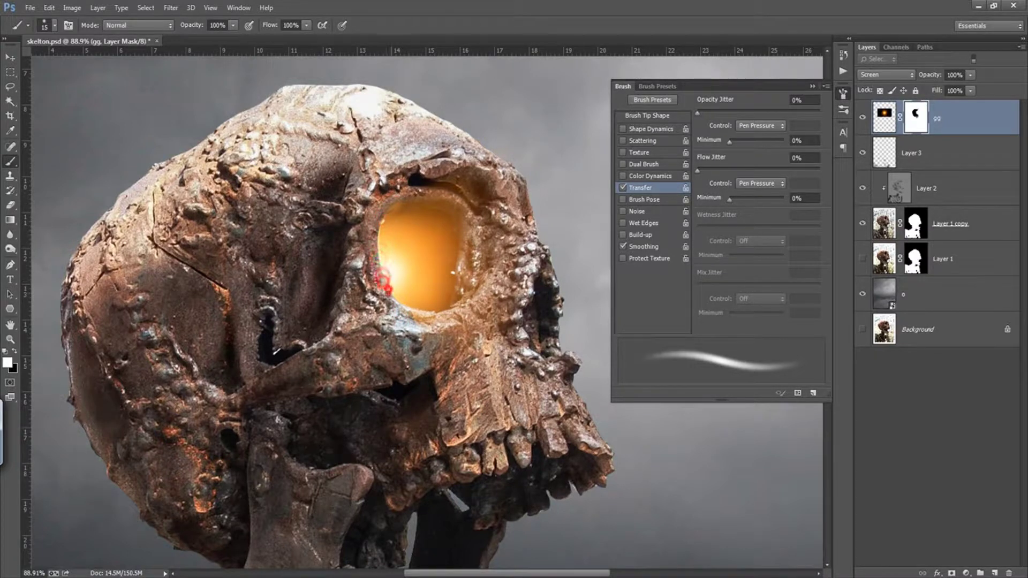
{"action": "key", "text": "ctrl+0"}
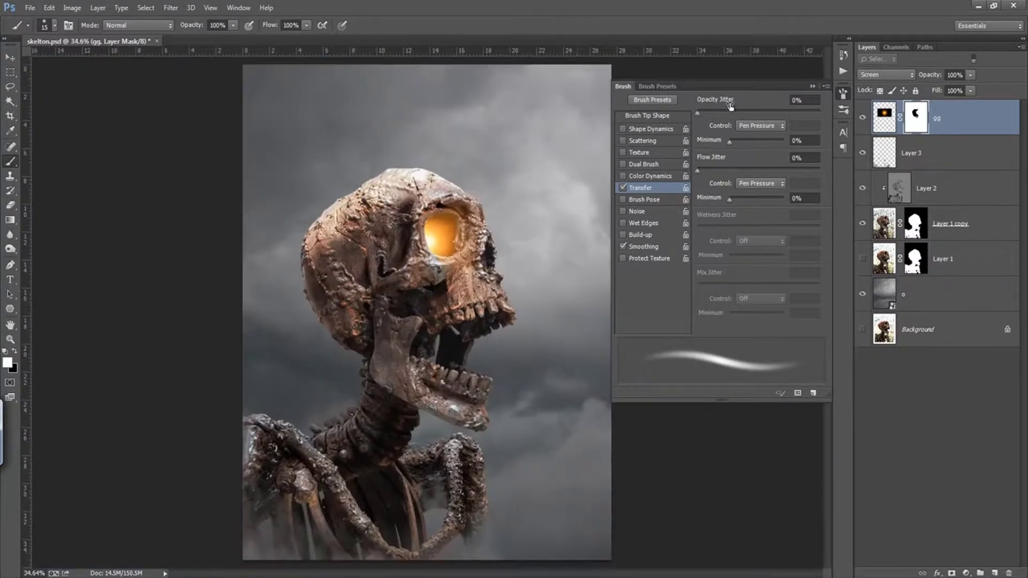
Step: Duplicate the fire glow, move the copy into the mouth, and delete the gg layer's mask
{"action": "left_click", "coordinate": [813, 86]}
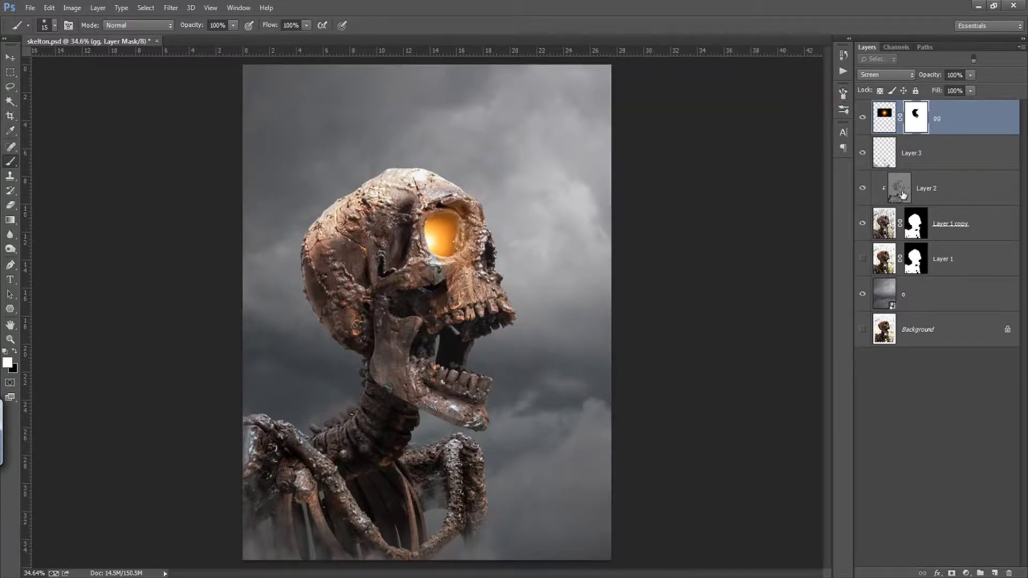
{"action": "key", "text": "ctrl+j"}
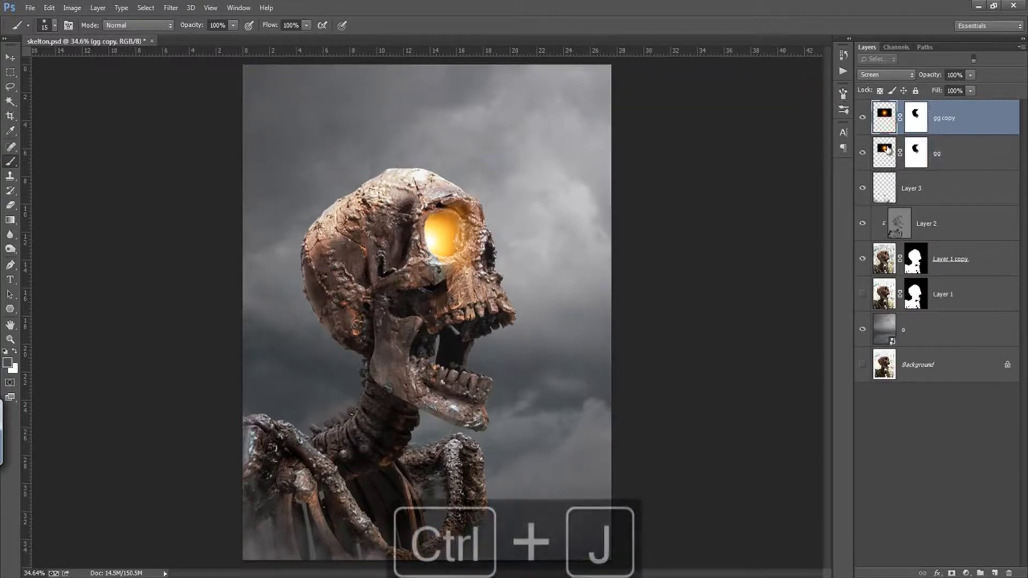
{"action": "left_click", "coordinate": [916, 153]}
{"action": "key", "text": "v"}
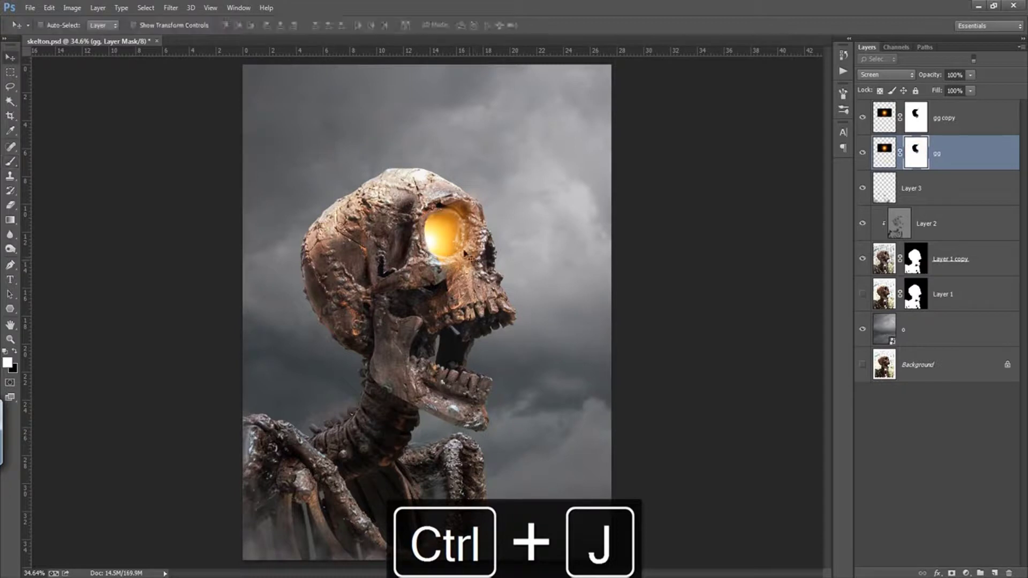
{"action": "left_click_drag", "start_coordinate": [457, 233], "coordinate": [450, 323]}
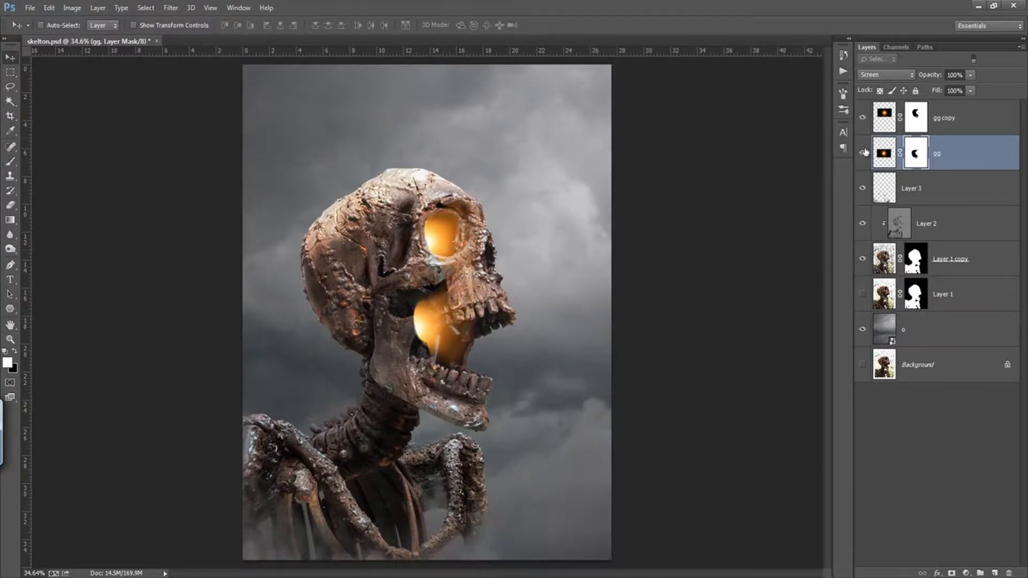
{"action": "right_click", "coordinate": [924, 143]}
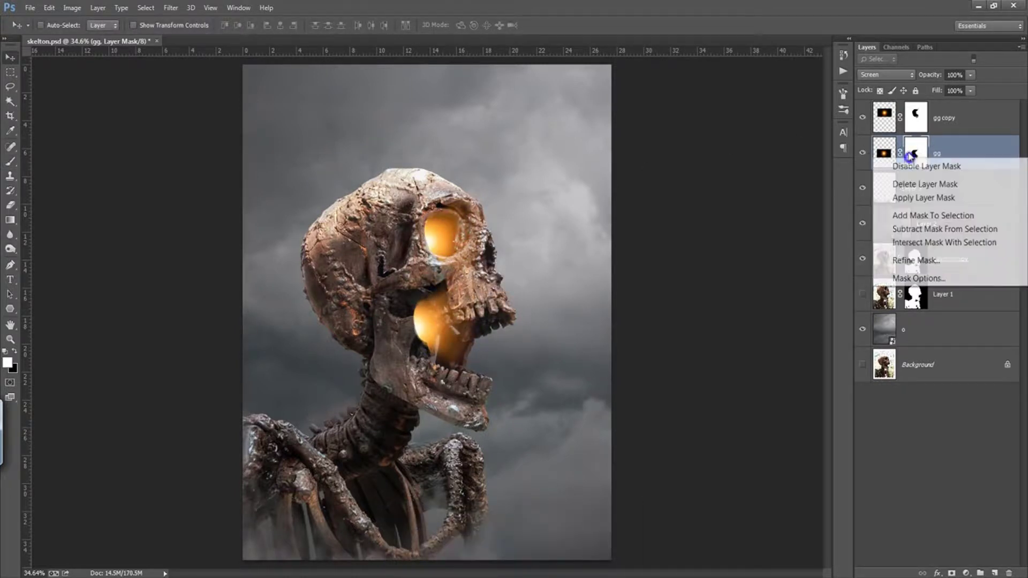
{"action": "left_click", "coordinate": [915, 183]}
{"action": "left_click_drag", "start_coordinate": [480, 266], "coordinate": [502, 257]}
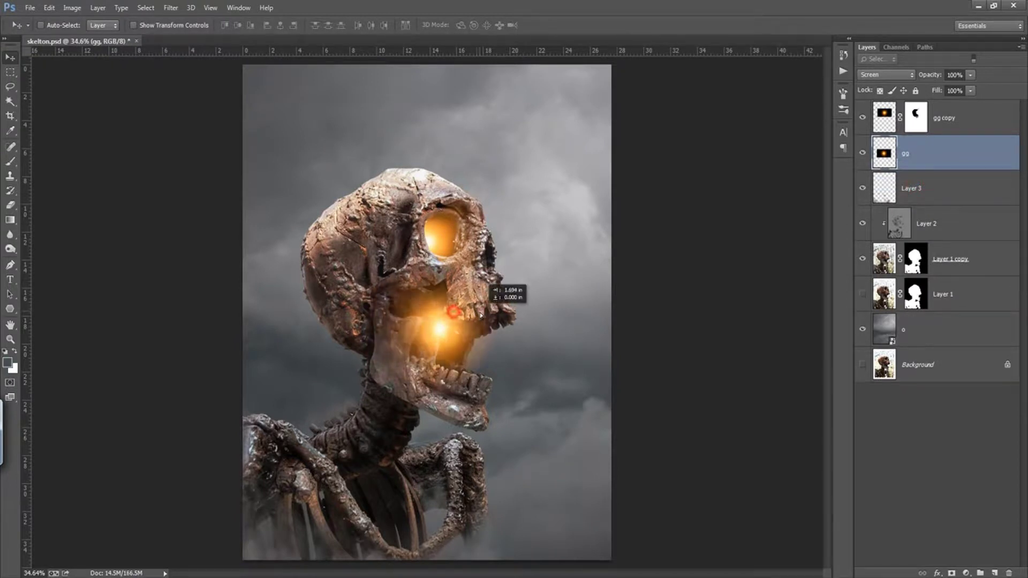
Step: Scale the gg glow to about 115% so it centres over the eye socket
{"action": "scroll", "coordinate": [536, 278], "scroll_direction": "up", "scroll_amount": 1}
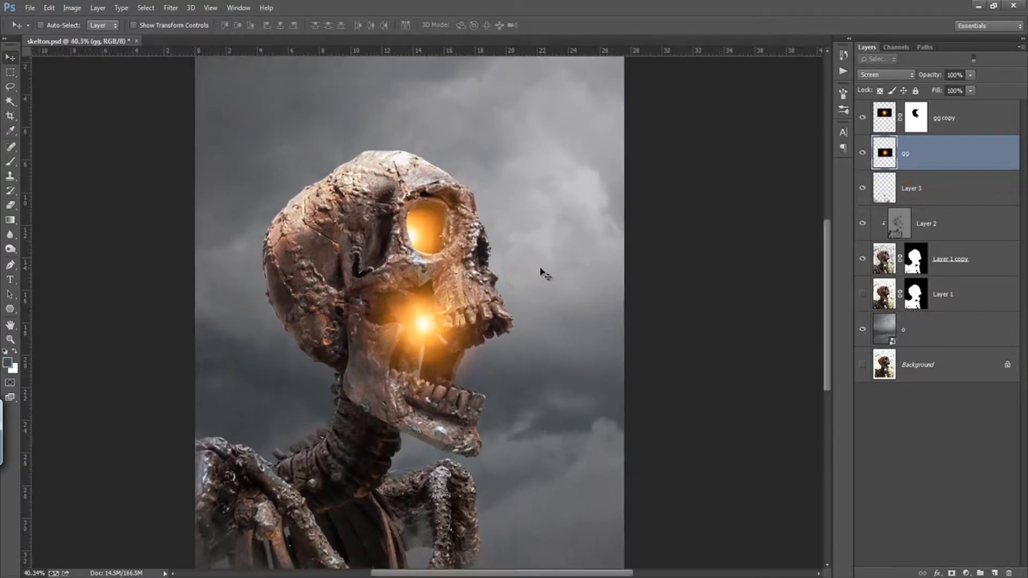
{"action": "key", "text": "ctrl+t"}
{"action": "mouse_move", "coordinate": [571, 233]}
{"action": "left_mouse_down"}
{"action": "mouse_move", "coordinate": [585, 199]}
{"action": "mouse_move", "coordinate": [550, 229]}
{"action": "left_mouse_up"}
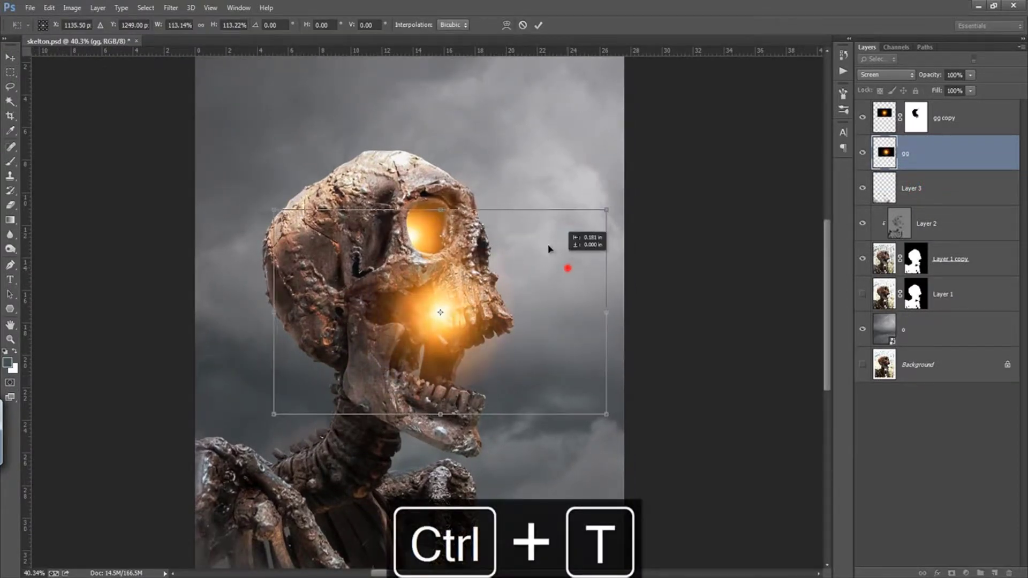
{"action": "left_click_drag", "start_coordinate": [565, 267], "coordinate": [567, 309]}
{"action": "left_click_drag", "start_coordinate": [588, 386], "coordinate": [591, 384]}
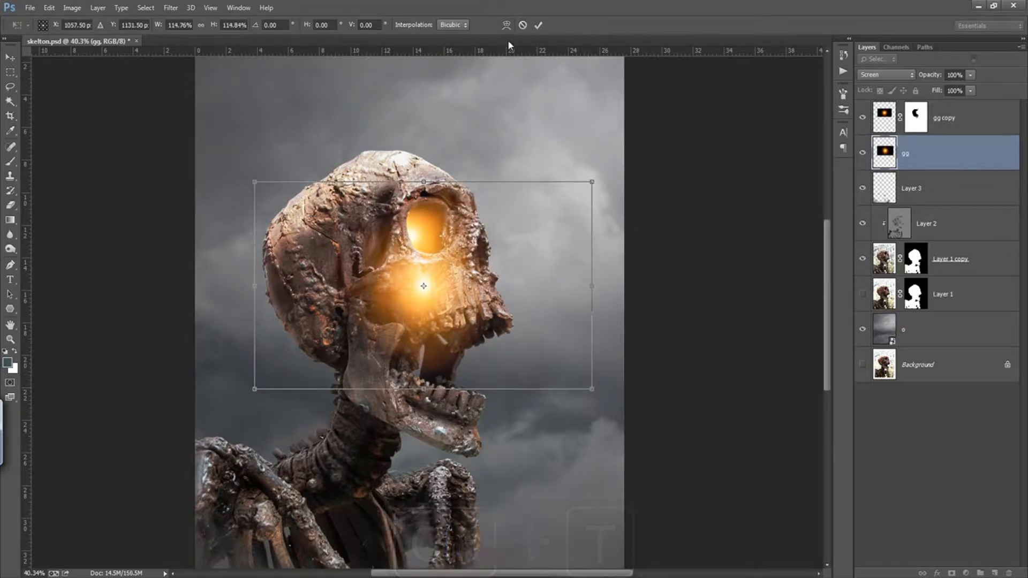
{"action": "left_click", "coordinate": [538, 25]}
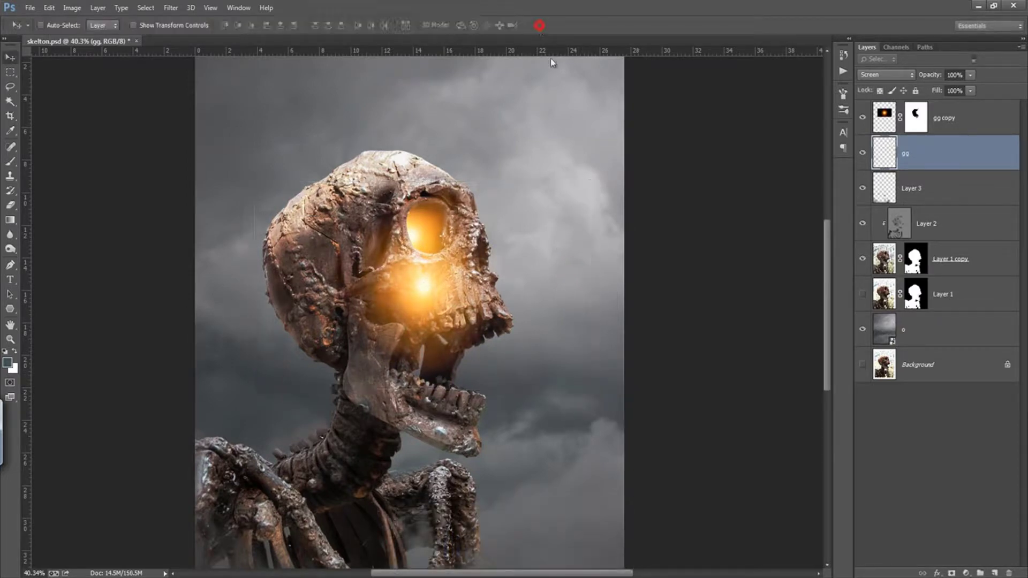
Step: Add a blank mask to the gg glow layer and set a 400 px brush
{"action": "left_click", "coordinate": [953, 573]}
{"action": "key", "text": "b"}
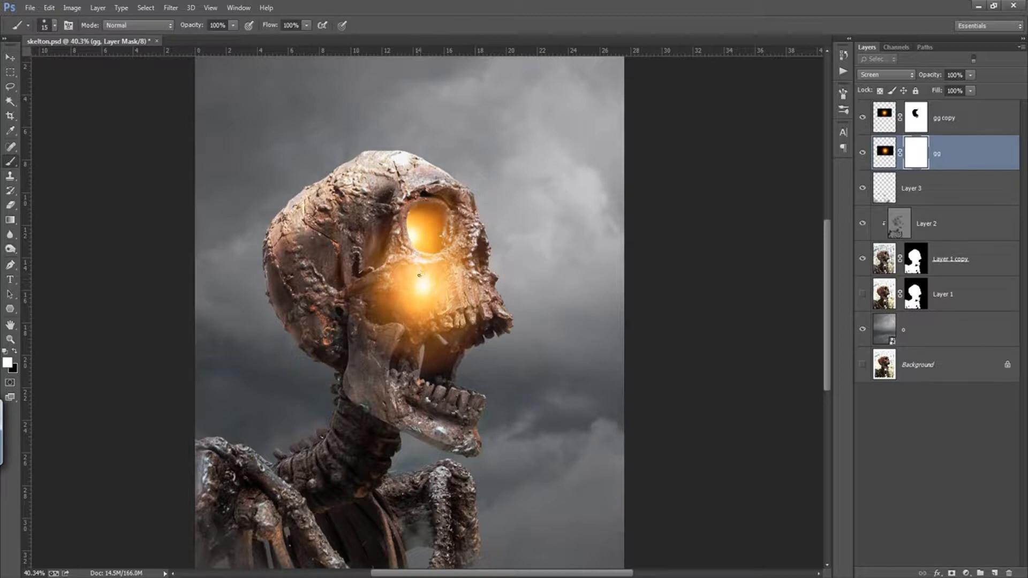
{"action": "key", "text": "bracketright"}
{"action": "key", "text": "bracketright"}
{"action": "key", "text": "bracketright"}
{"action": "key", "text": "bracketright"}
{"action": "key", "text": "bracketright"}
{"action": "key", "text": "bracketright"}
{"action": "key", "text": "bracketright"}
{"action": "key", "text": "bracketright"}
{"action": "key", "text": "bracketright"}
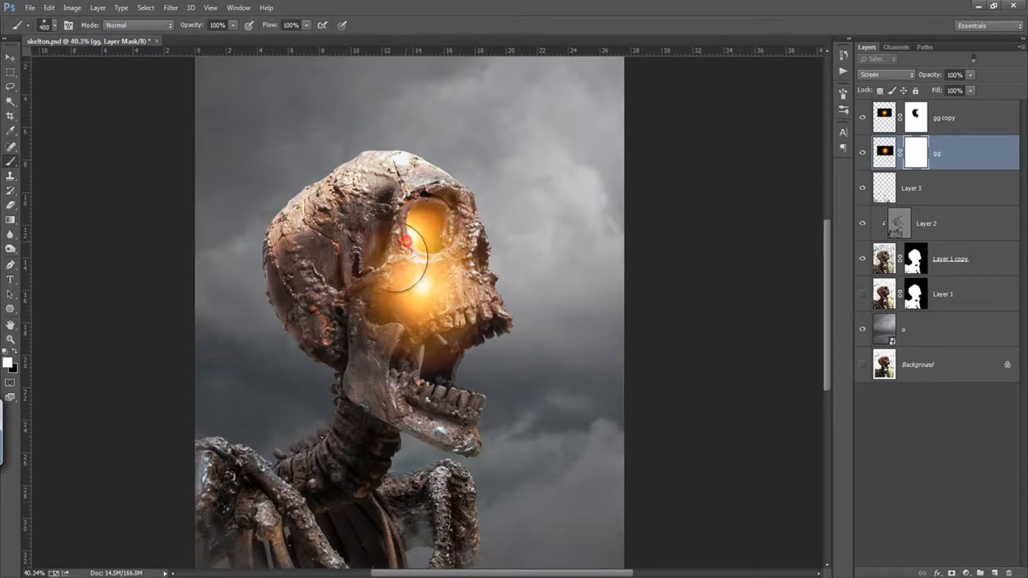
{"action": "key", "text": "bracketright"}
{"action": "key", "text": "bracketright"}
{"action": "key", "text": "bracketright"}
{"action": "right_click", "coordinate": [423, 247]}
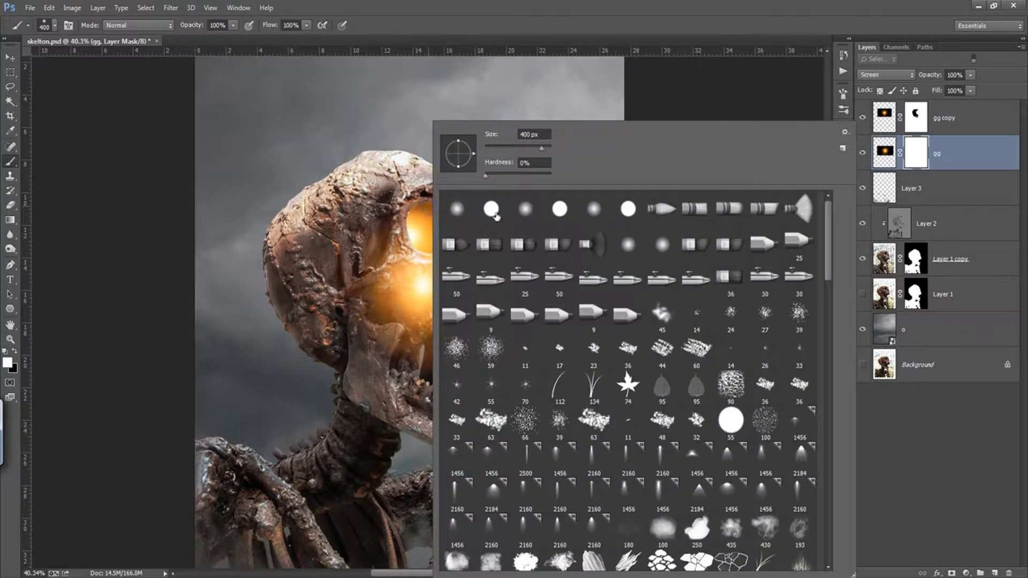
Step: Paint black on the gg mask with a round brush to hide glow across the cheek
{"action": "left_click", "coordinate": [566, 25]}
{"action": "key", "text": "x"}
{"action": "mouse_move", "coordinate": [461, 251]}
{"action": "left_mouse_down"}
{"action": "mouse_move", "coordinate": [391, 268]}
{"action": "mouse_move", "coordinate": [418, 230]}
{"action": "left_mouse_up"}
{"action": "left_click_drag", "start_coordinate": [365, 295], "coordinate": [466, 294]}
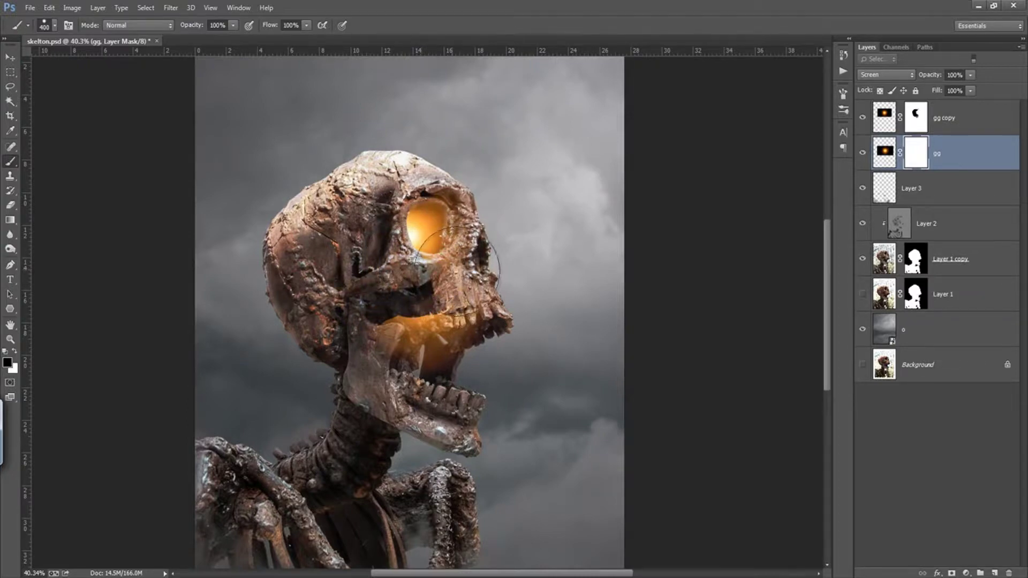
{"action": "mouse_move", "coordinate": [418, 231]}
{"action": "left_mouse_down"}
{"action": "mouse_move", "coordinate": [478, 268]}
{"action": "mouse_move", "coordinate": [407, 348]}
{"action": "left_mouse_up"}
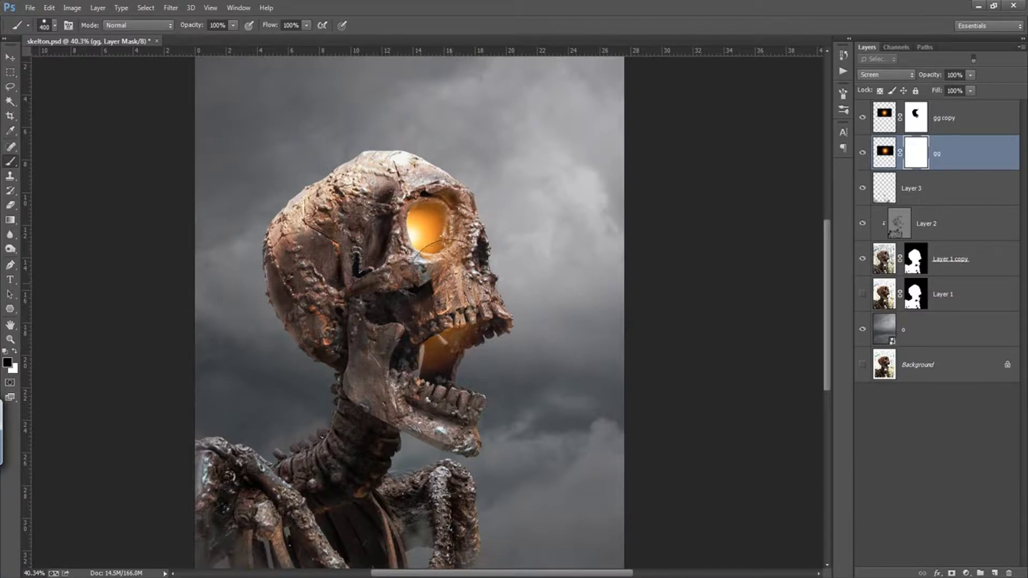
Step: Refine the mask along the mouth's edge with a smaller brush, then duplicate gg as gg copy 2
{"action": "scroll", "coordinate": [585, 145], "scroll_direction": "down", "scroll_amount": 1}
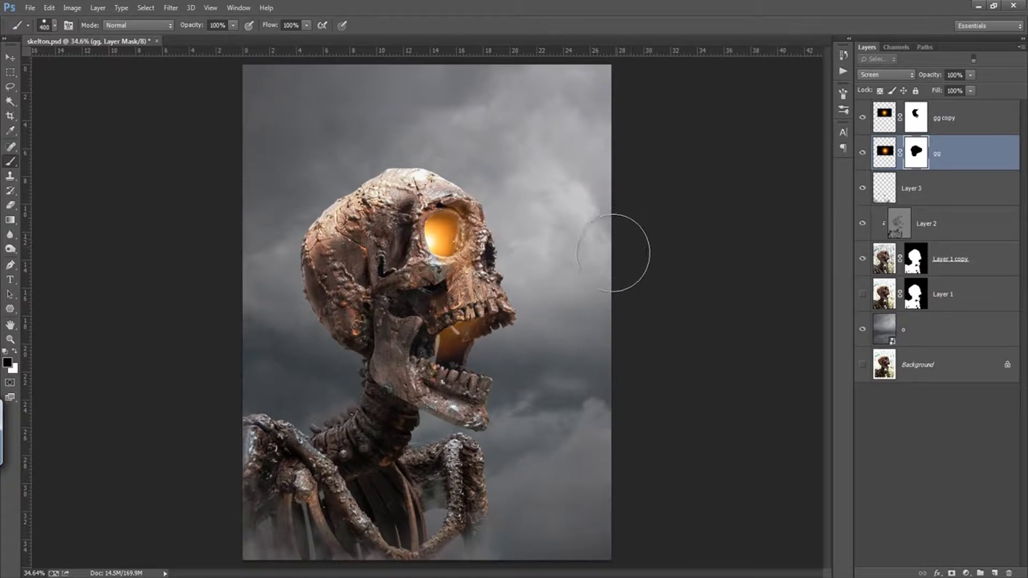
{"action": "mouse_move", "coordinate": [462, 343]}
{"action": "left_mouse_down"}
{"action": "mouse_move", "coordinate": [517, 338]}
{"action": "mouse_move", "coordinate": [501, 308]}
{"action": "left_mouse_up"}
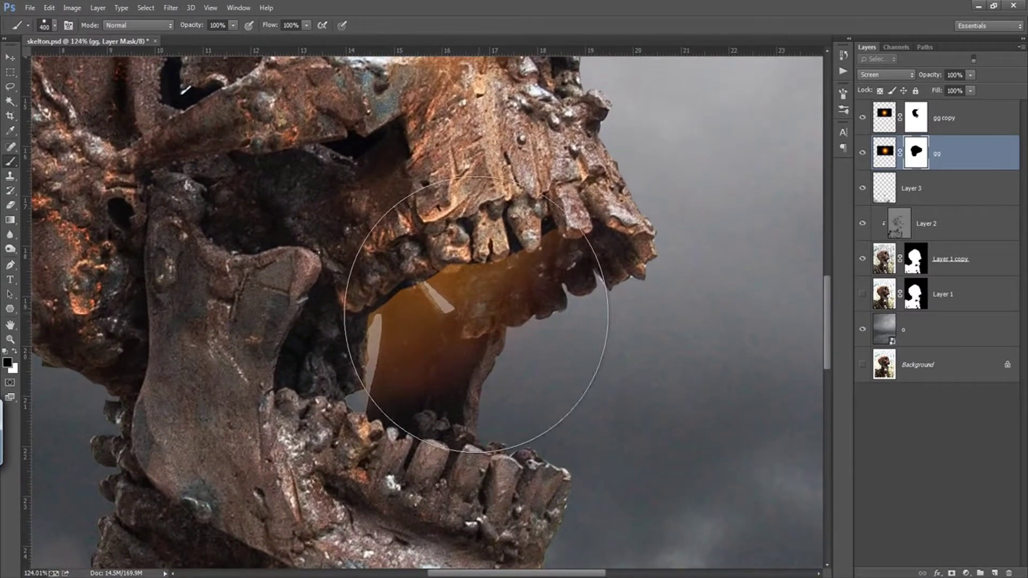
{"action": "key", "text": "bracketleft"}
{"action": "key", "text": "bracketleft"}
{"action": "key", "text": "bracketleft"}
{"action": "key", "text": "bracketleft"}
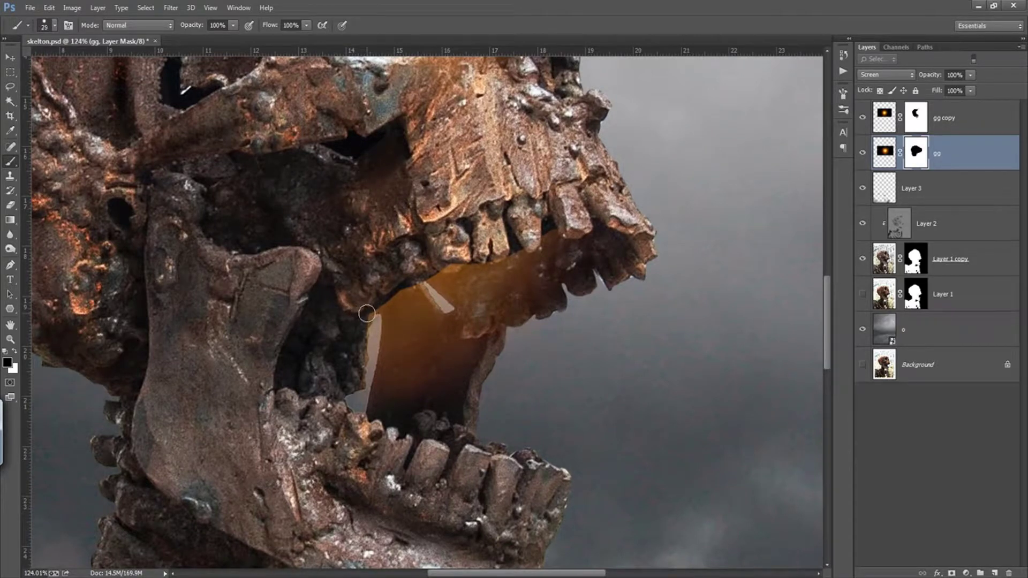
{"action": "left_click_drag", "start_coordinate": [366, 312], "coordinate": [359, 383]}
{"action": "key", "text": "bracketright"}
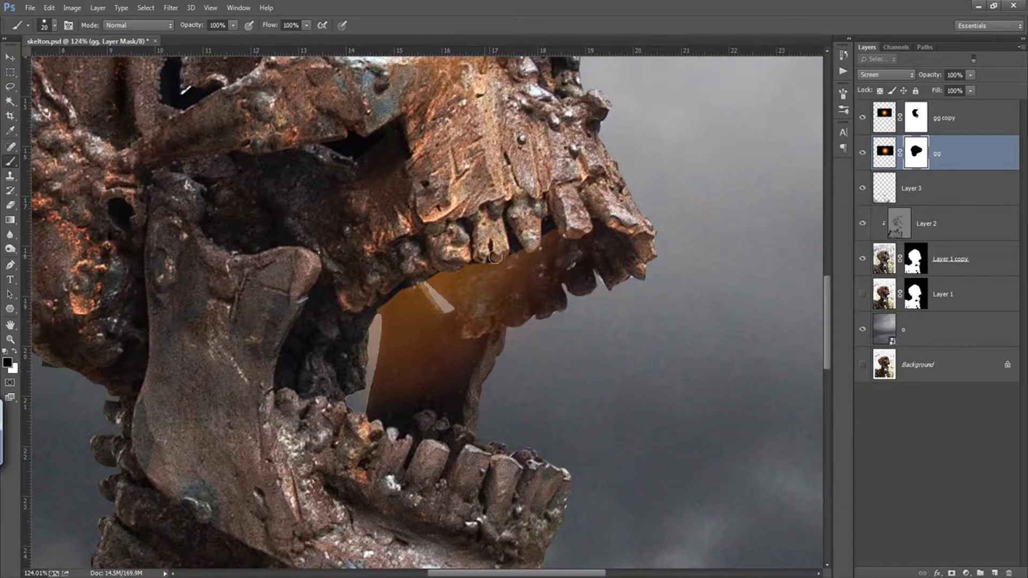
{"action": "key", "text": "x"}
{"action": "key", "text": "ctrl+0"}
{"action": "left_click", "coordinate": [884, 153]}
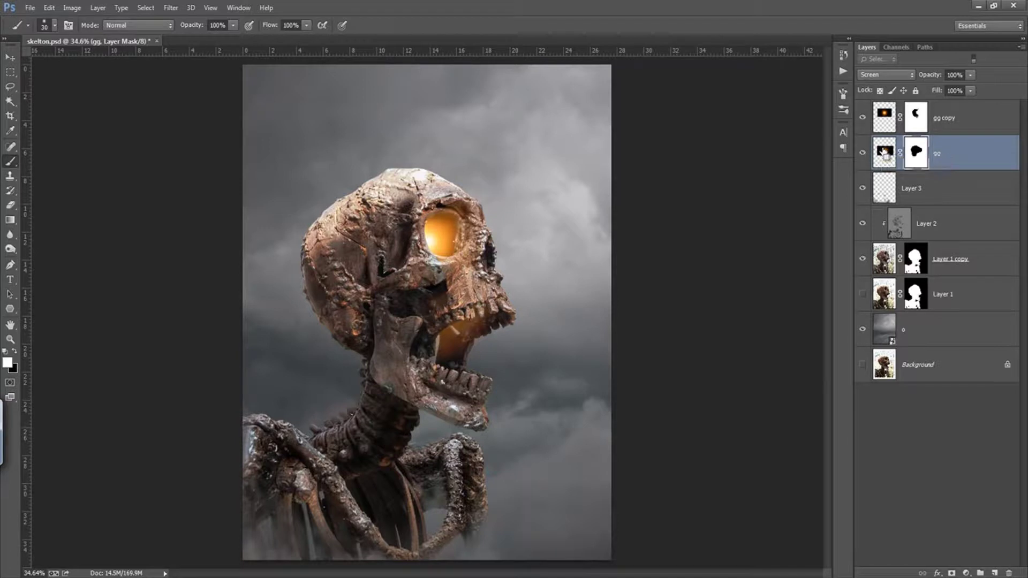
{"action": "key", "text": "ctrl+j"}
Step: Move gg copy 2 onto the far eye socket, replacing its mask with a blank one
{"action": "key", "text": "v"}
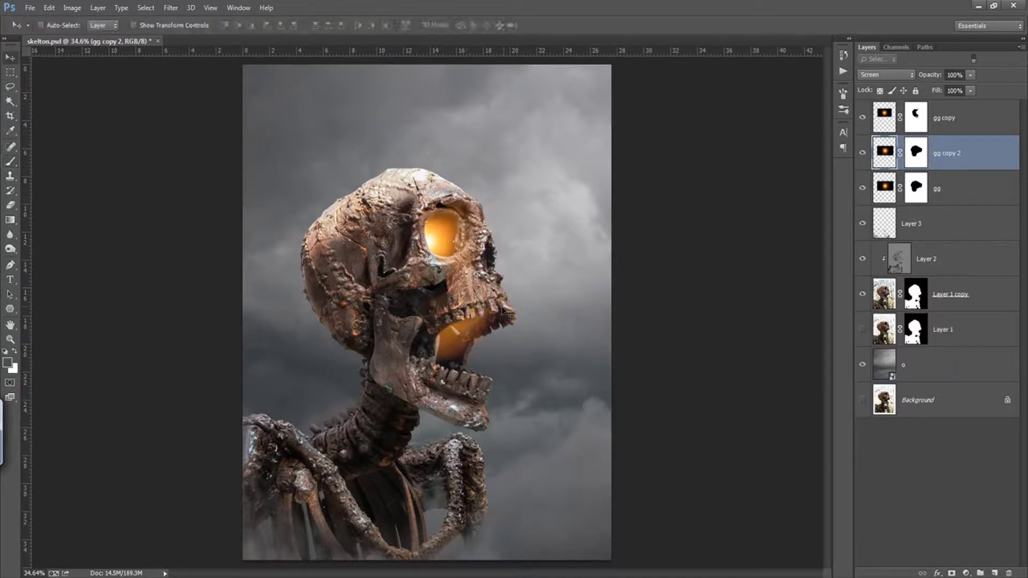
{"action": "left_click_drag", "start_coordinate": [456, 337], "coordinate": [515, 261]}
{"action": "right_click", "coordinate": [927, 156]}
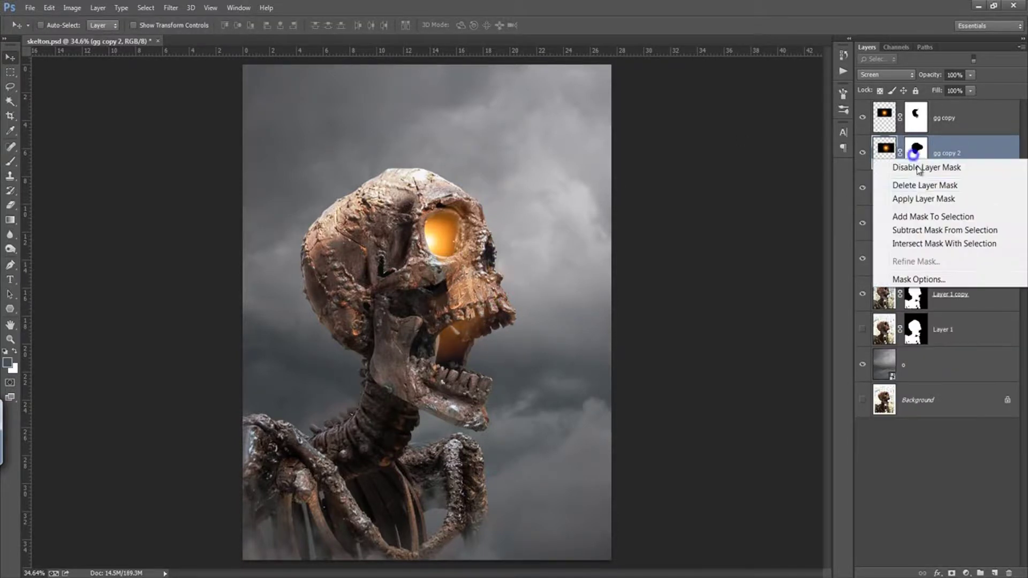
{"action": "left_click", "coordinate": [905, 184]}
{"action": "left_click_drag", "start_coordinate": [506, 261], "coordinate": [514, 279]}
{"action": "left_click", "coordinate": [952, 573]}
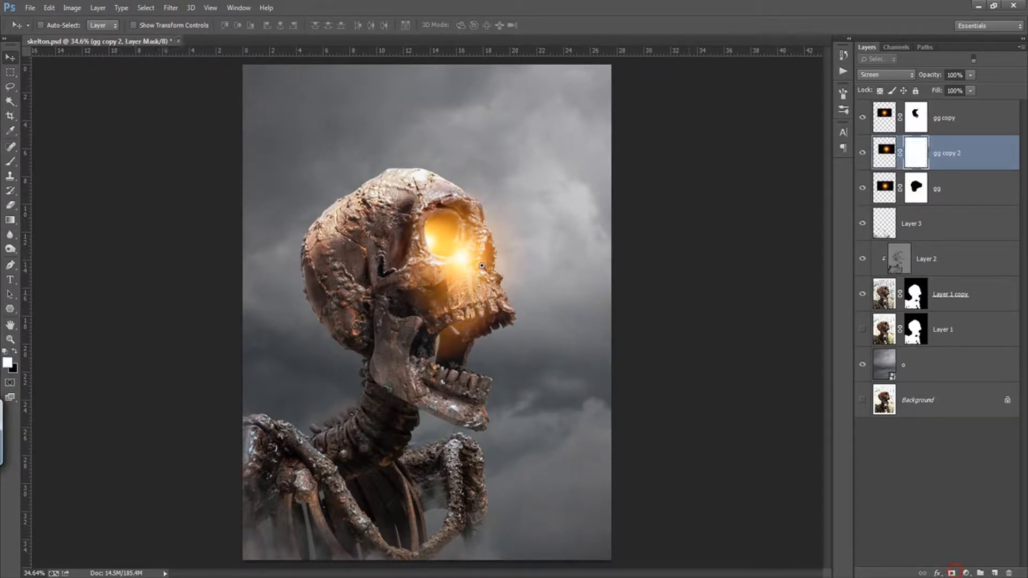
Step: Pick a brush tip at size 100 for painting the mask
{"action": "scroll", "coordinate": [339, 215], "scroll_direction": "up", "scroll_amount": 3}
{"action": "scroll", "coordinate": [338, 215], "scroll_direction": "down", "scroll_amount": 3}
{"action": "key", "text": "b"}
{"action": "right_click", "coordinate": [402, 95]}
{"action": "left_click", "coordinate": [554, 33]}
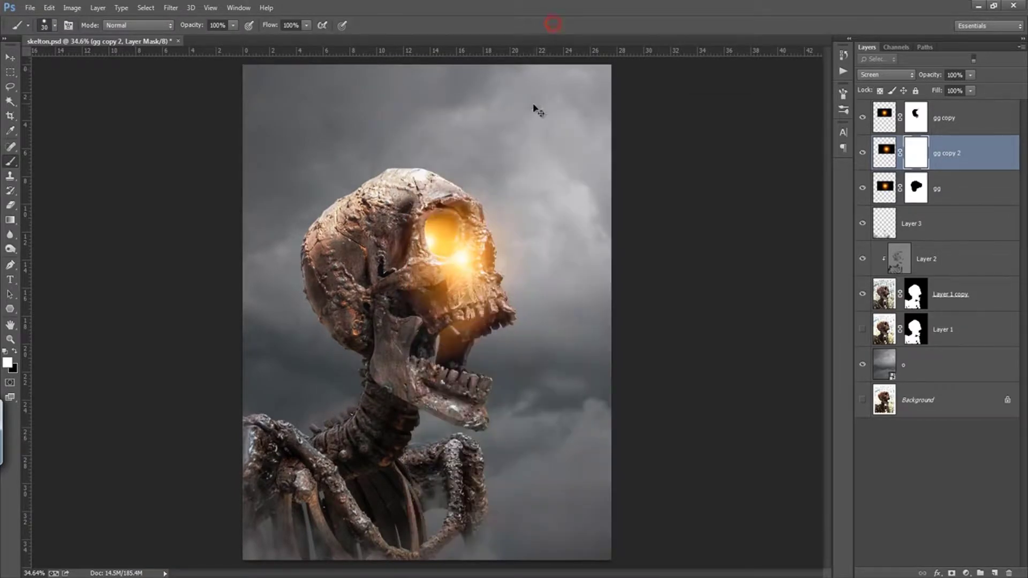
{"action": "key", "text": "bracketright"}
{"action": "left_click", "coordinate": [473, 192]}
Step: Paint black on gg copy 2's mask to hide glow around the eye socket rim
{"action": "key", "text": "x"}
{"action": "left_click_drag", "start_coordinate": [485, 182], "coordinate": [474, 219]}
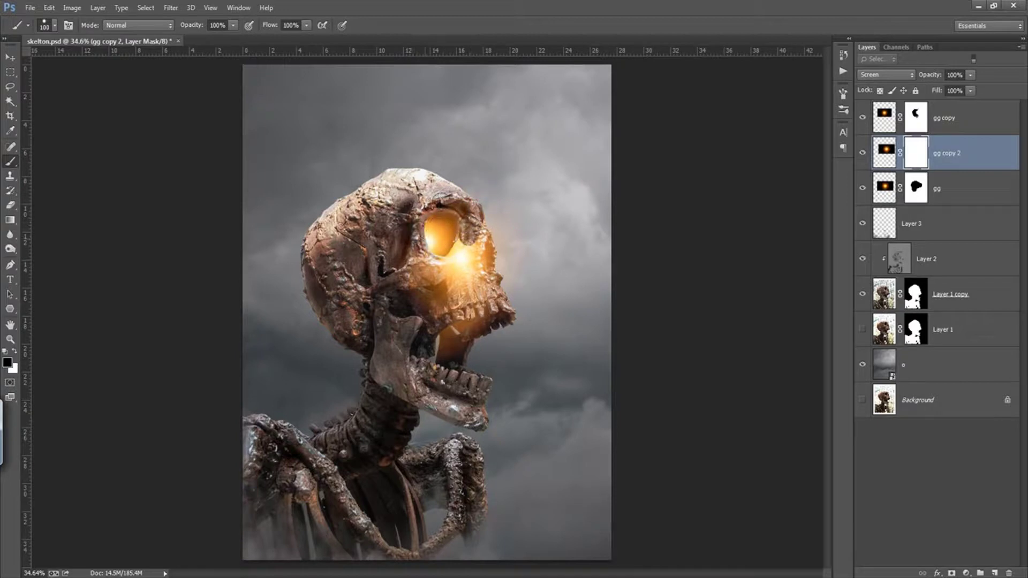
{"action": "key", "text": "bracketright"}
{"action": "key", "text": "bracketright"}
{"action": "key", "text": "bracketright"}
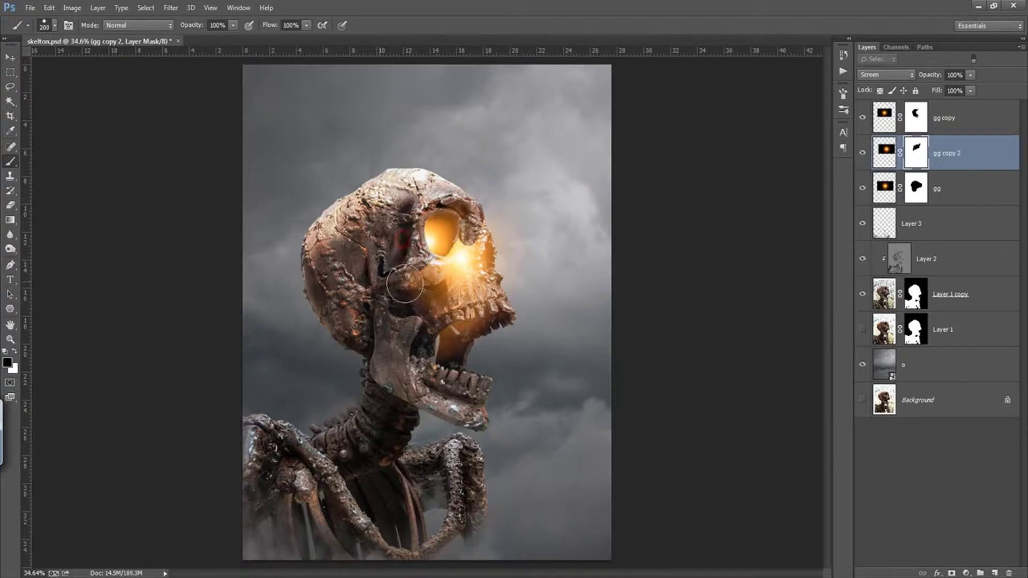
{"action": "mouse_move", "coordinate": [412, 284]}
{"action": "left_mouse_down"}
{"action": "mouse_move", "coordinate": [449, 235]}
{"action": "mouse_move", "coordinate": [460, 276]}
{"action": "mouse_move", "coordinate": [431, 292]}
{"action": "left_mouse_up"}
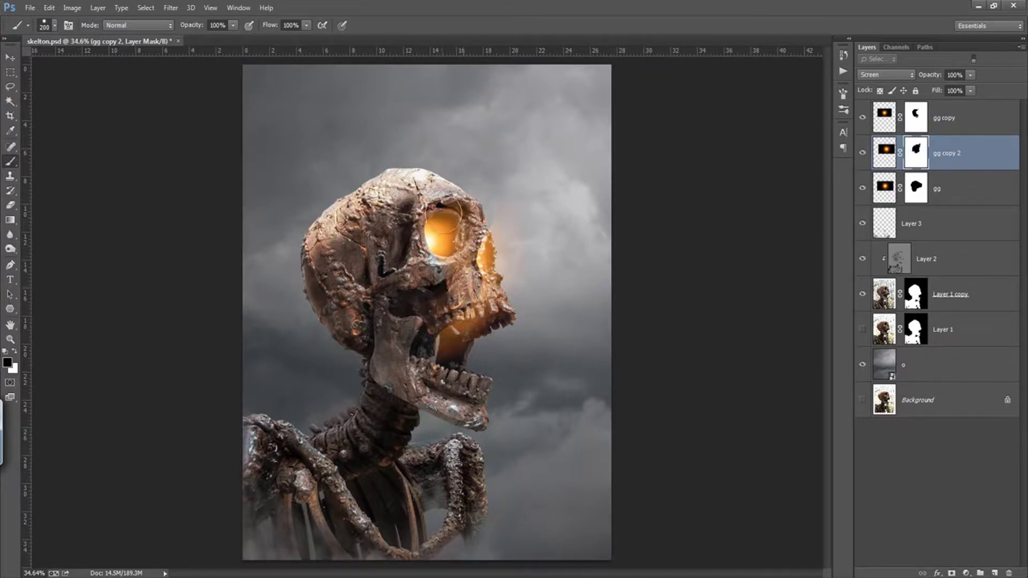
{"action": "key", "text": "ctrl+z"}
{"action": "mouse_move", "coordinate": [465, 227]}
{"action": "left_mouse_down"}
{"action": "mouse_move", "coordinate": [453, 277]}
{"action": "mouse_move", "coordinate": [474, 298]}
{"action": "mouse_move", "coordinate": [445, 324]}
{"action": "left_mouse_up"}
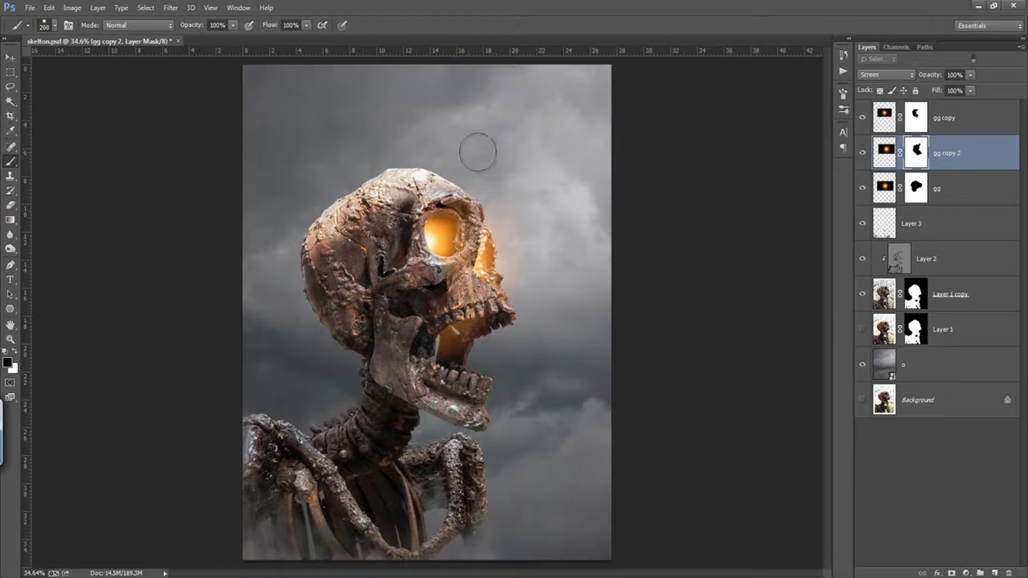
{"action": "mouse_move", "coordinate": [493, 257]}
{"action": "left_mouse_down"}
{"action": "mouse_move", "coordinate": [515, 248]}
{"action": "mouse_move", "coordinate": [508, 265]}
{"action": "left_mouse_up"}
{"action": "key", "text": "bracketleft"}
{"action": "key", "text": "bracketleft"}
{"action": "key", "text": "bracketleft"}
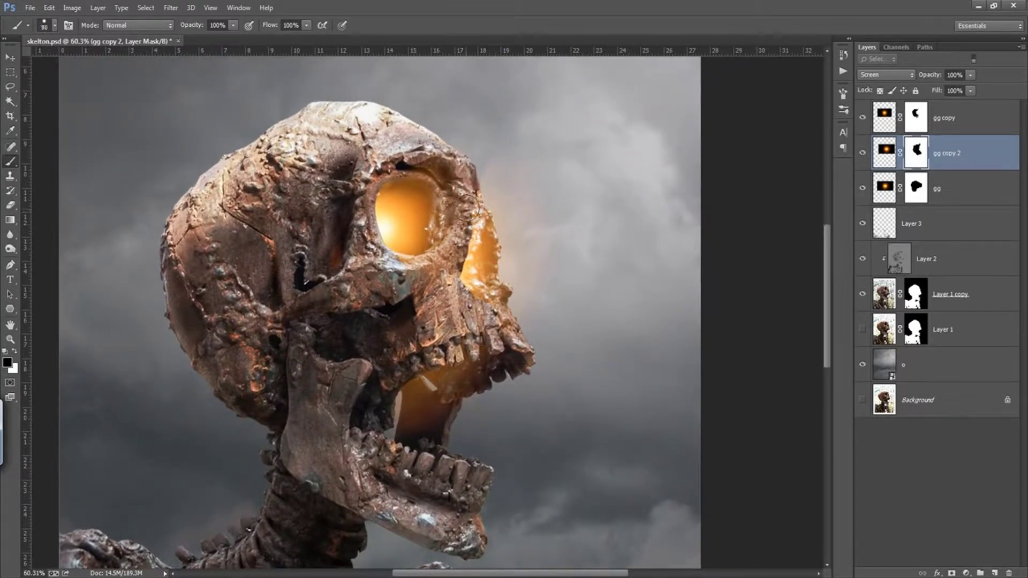
Step: Mask glow along the right eye-socket edge with a soft round 80 px brush
{"action": "key", "text": "bracketleft"}
{"action": "left_click_drag", "start_coordinate": [470, 204], "coordinate": [473, 301]}
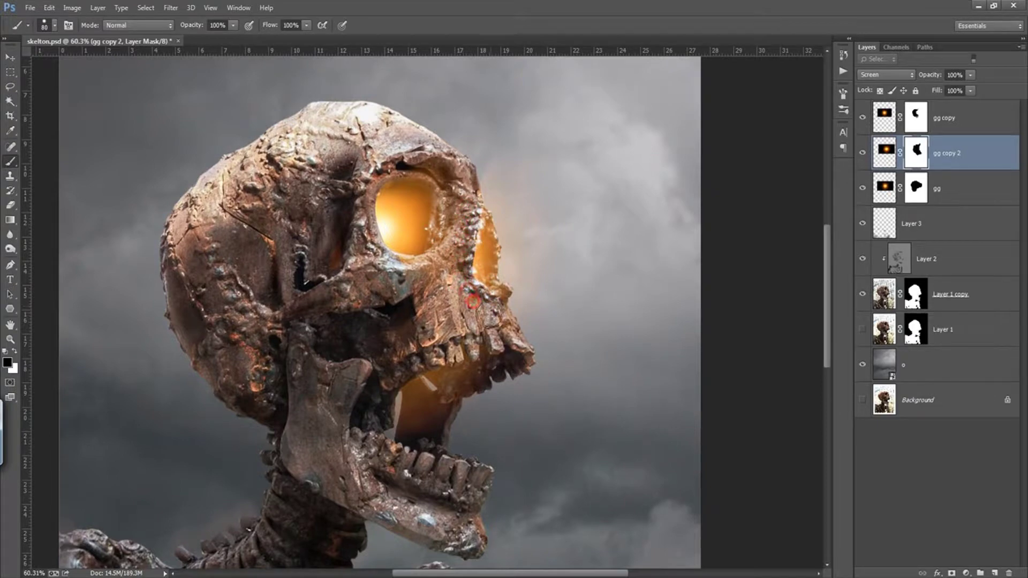
{"action": "right_click", "coordinate": [437, 175]}
{"action": "left_click", "coordinate": [449, 211]}
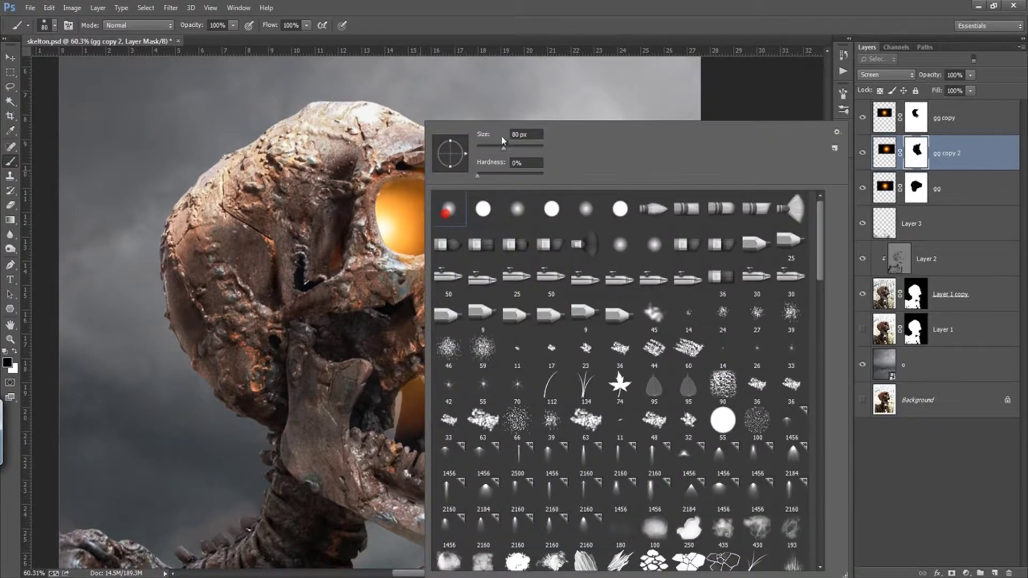
{"action": "key", "text": "Return"}
{"action": "left_click_drag", "start_coordinate": [488, 185], "coordinate": [474, 236]}
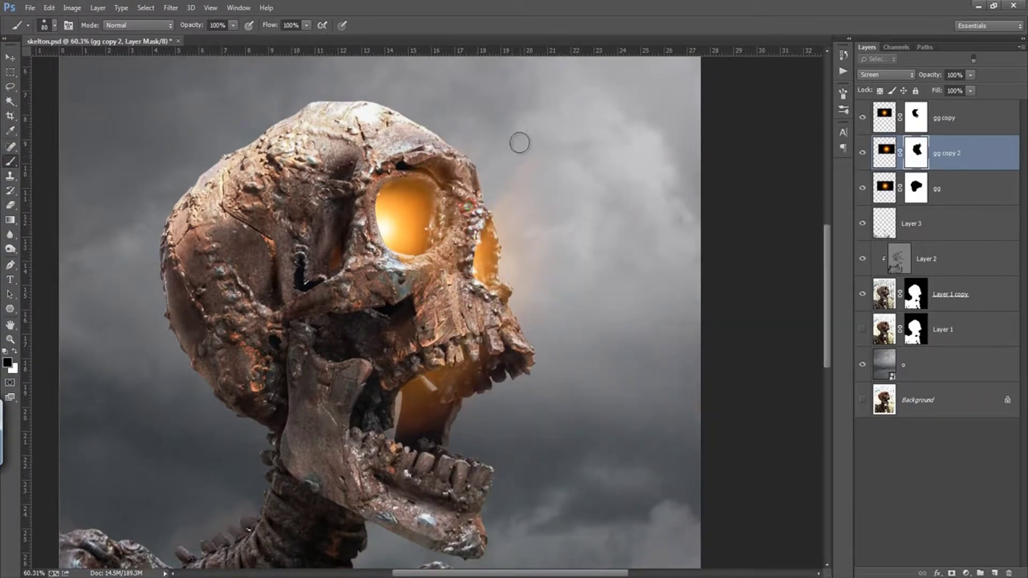
{"action": "key", "text": "bracketright"}
{"action": "key", "text": "bracketright"}
{"action": "key", "text": "bracketright"}
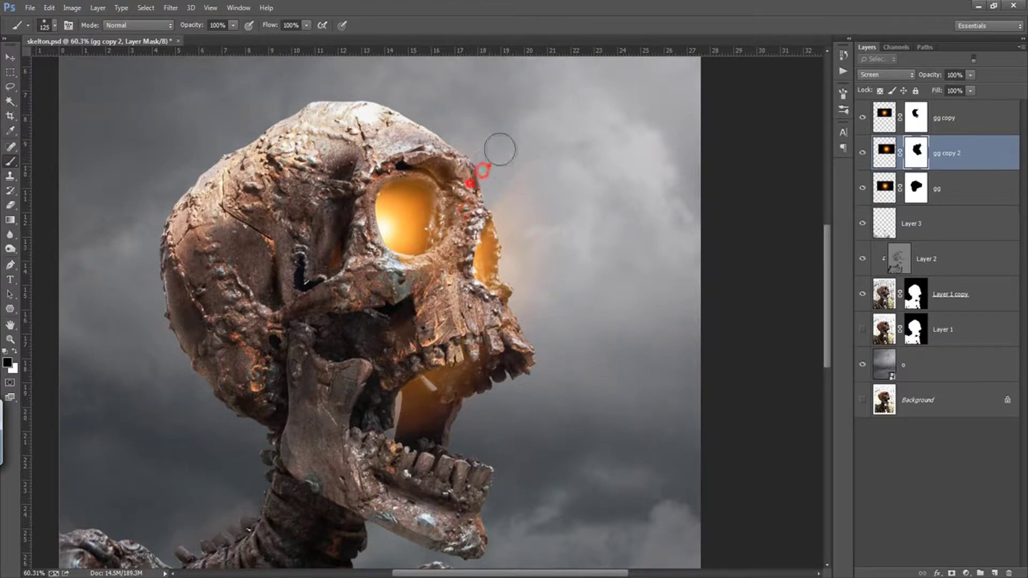
Step: Enable pressure-based Transfer and paint out glow around the socket rim at 125–200 px
{"action": "right_click", "coordinate": [238, 169]}
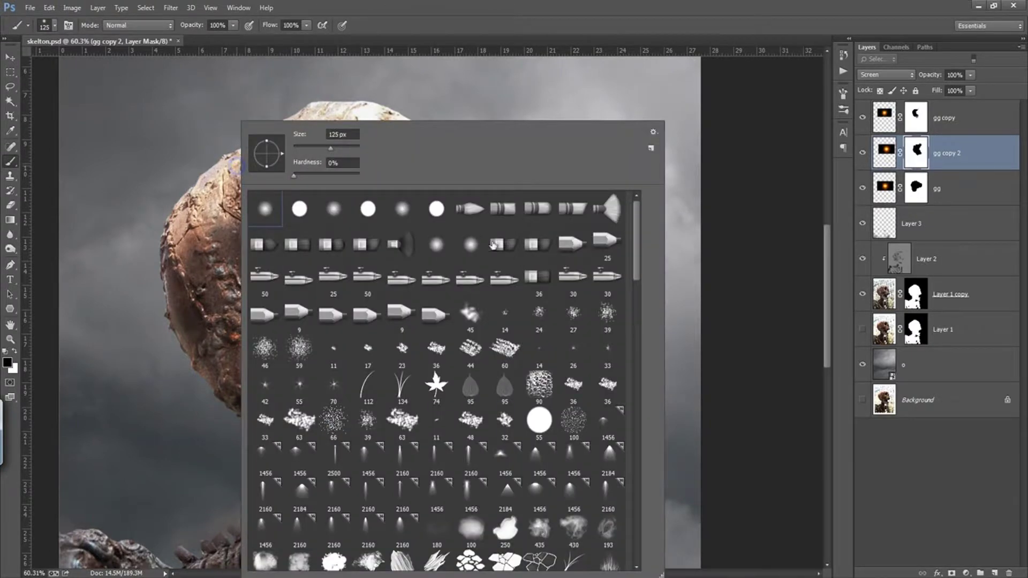
{"action": "left_click", "coordinate": [68, 26]}
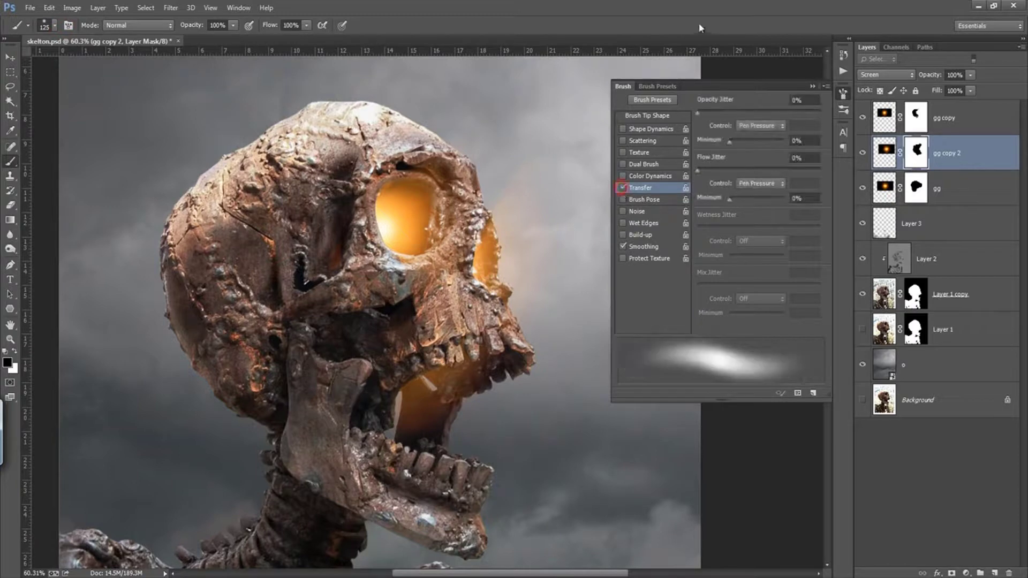
{"action": "left_click_drag", "start_coordinate": [451, 204], "coordinate": [471, 321]}
{"action": "key", "text": "bracketright"}
{"action": "key", "text": "bracketright"}
{"action": "key", "text": "bracketright"}
{"action": "left_click", "coordinate": [516, 182]}
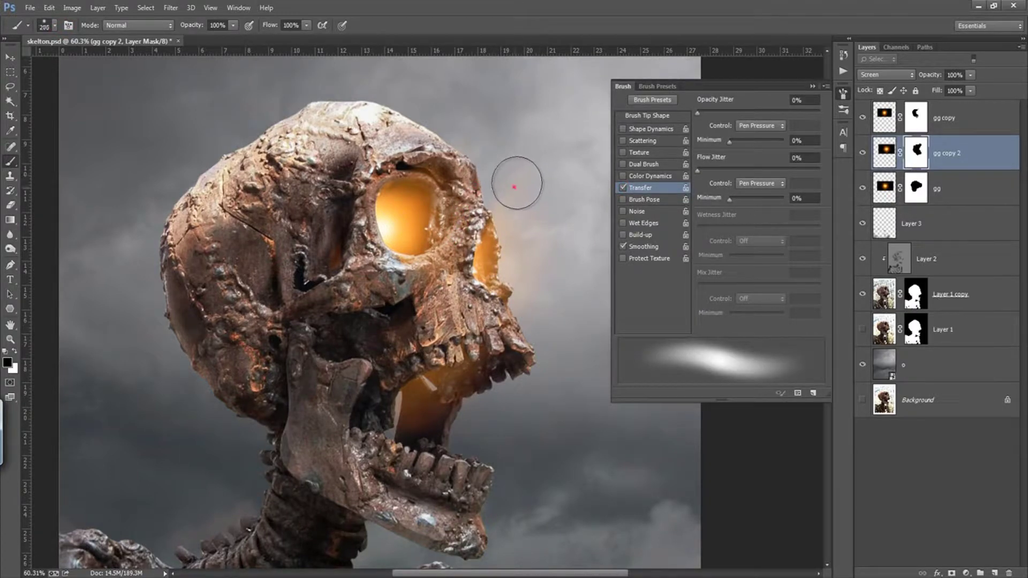
{"action": "left_click", "coordinate": [812, 86]}
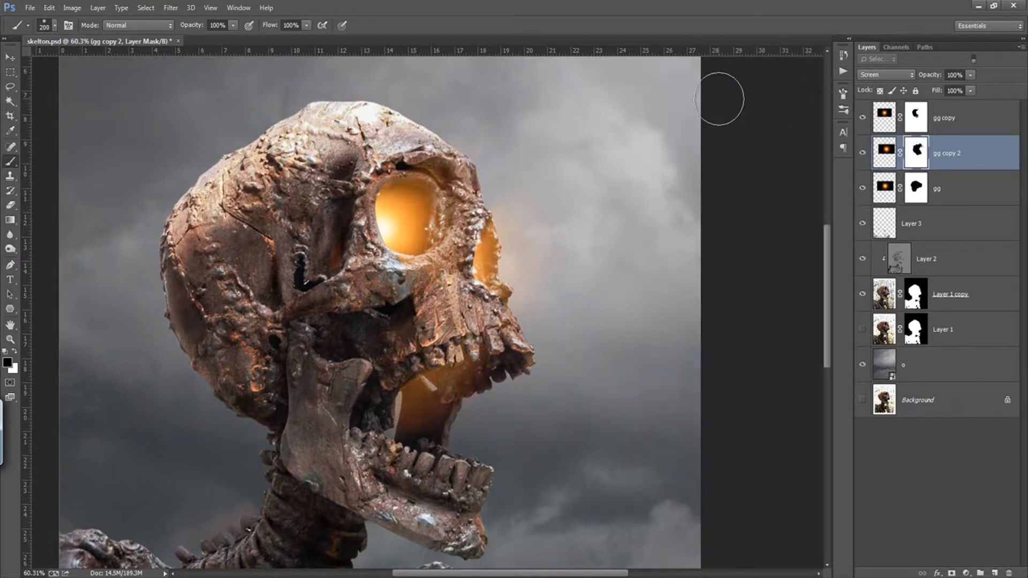
Step: Zoom in and mask glow overlapping the far socket edge with a small brush, then fit the view
{"action": "scroll", "coordinate": [719, 99], "scroll_direction": "down", "scroll_amount": 3}
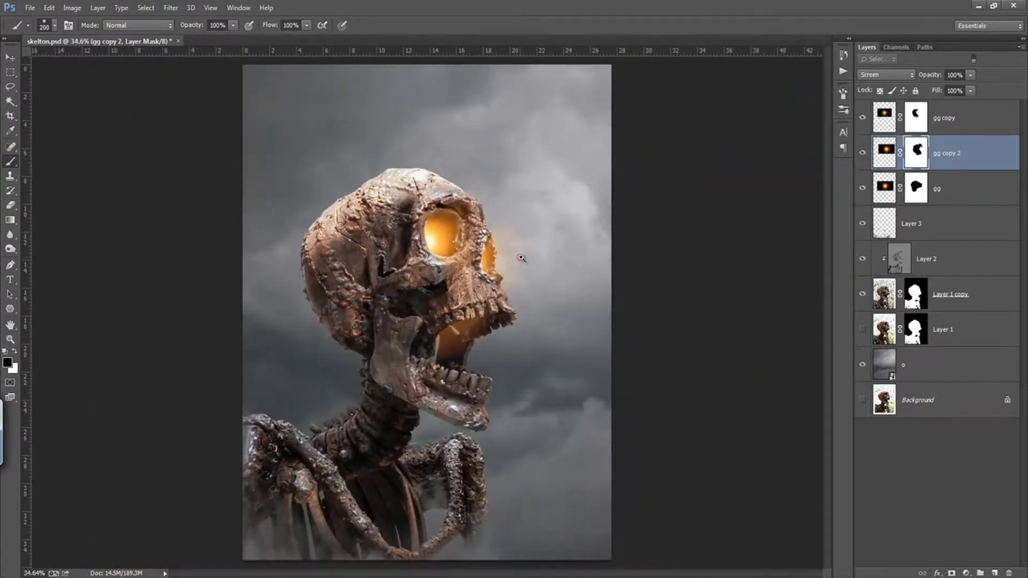
{"action": "scroll", "coordinate": [522, 258], "scroll_direction": "up", "scroll_amount": 5}
{"action": "left_click_drag", "start_coordinate": [498, 228], "coordinate": [425, 269]}
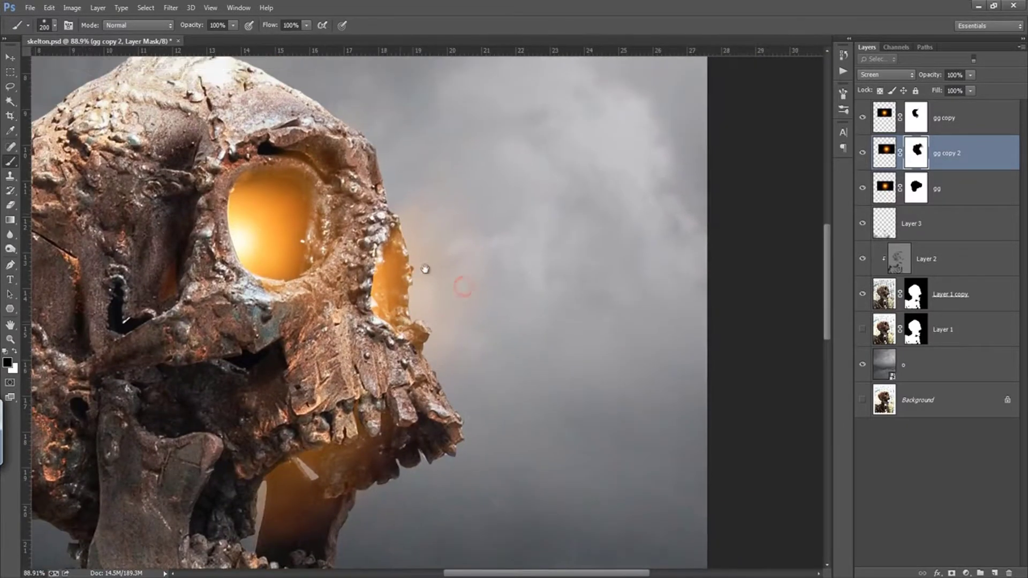
{"action": "scroll", "coordinate": [424, 269], "scroll_direction": "up", "scroll_amount": 3}
{"action": "key", "text": "bracketleft"}
{"action": "key", "text": "bracketleft"}
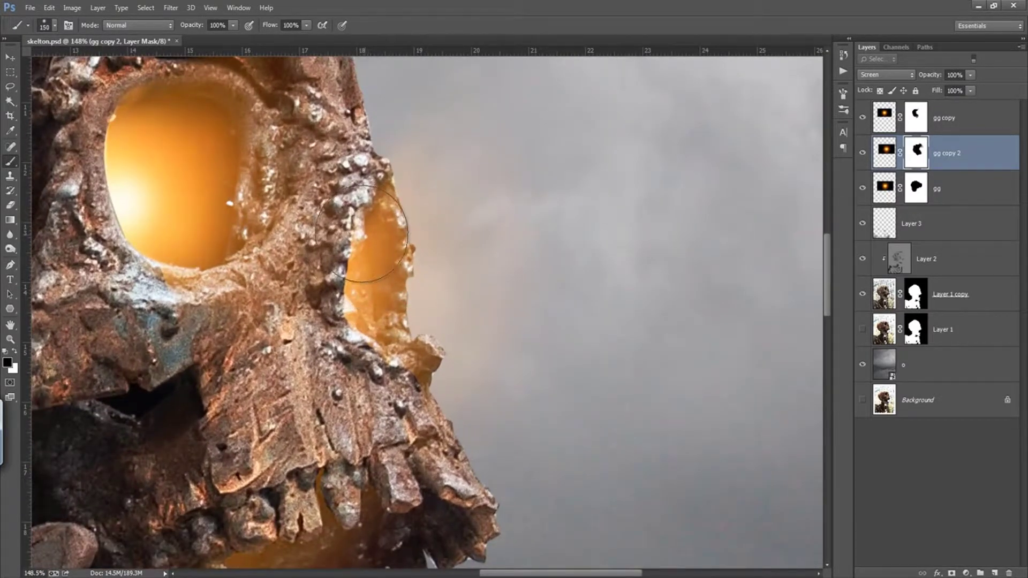
{"action": "key", "text": "bracketleft"}
{"action": "key", "text": "bracketleft"}
{"action": "key", "text": "bracketleft"}
{"action": "left_click_drag", "start_coordinate": [353, 230], "coordinate": [350, 266]}
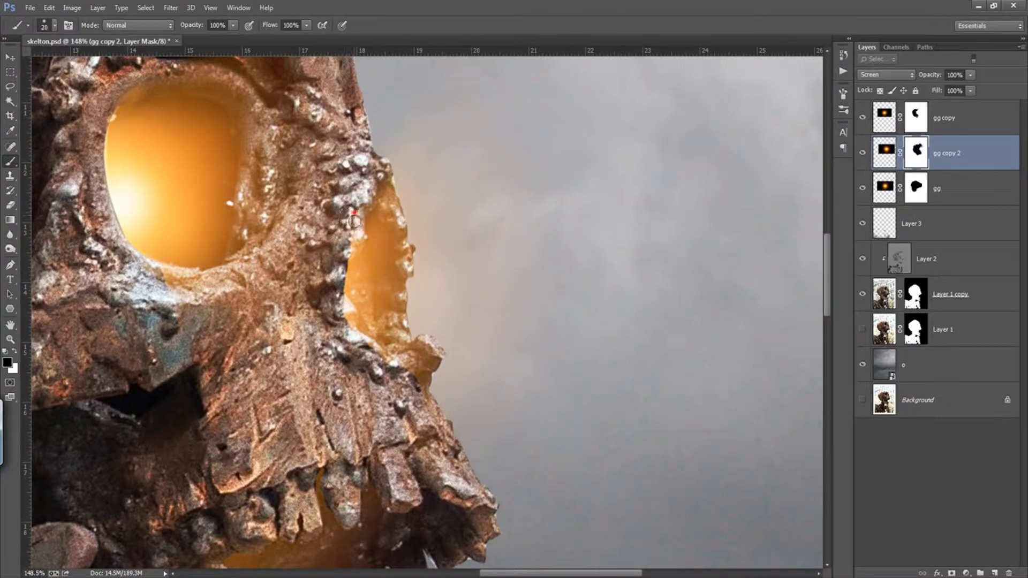
{"action": "mouse_move", "coordinate": [354, 219]}
{"action": "left_mouse_down"}
{"action": "mouse_move", "coordinate": [339, 292]}
{"action": "mouse_move", "coordinate": [346, 263]}
{"action": "mouse_move", "coordinate": [449, 359]}
{"action": "left_mouse_up"}
{"action": "key", "text": "x"}
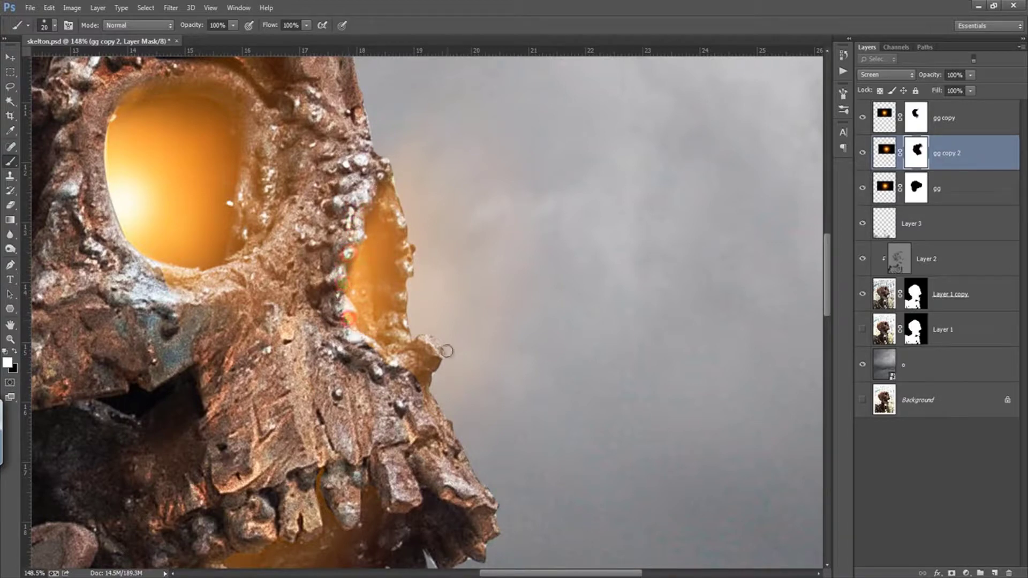
{"action": "key", "text": "ctrl+0"}
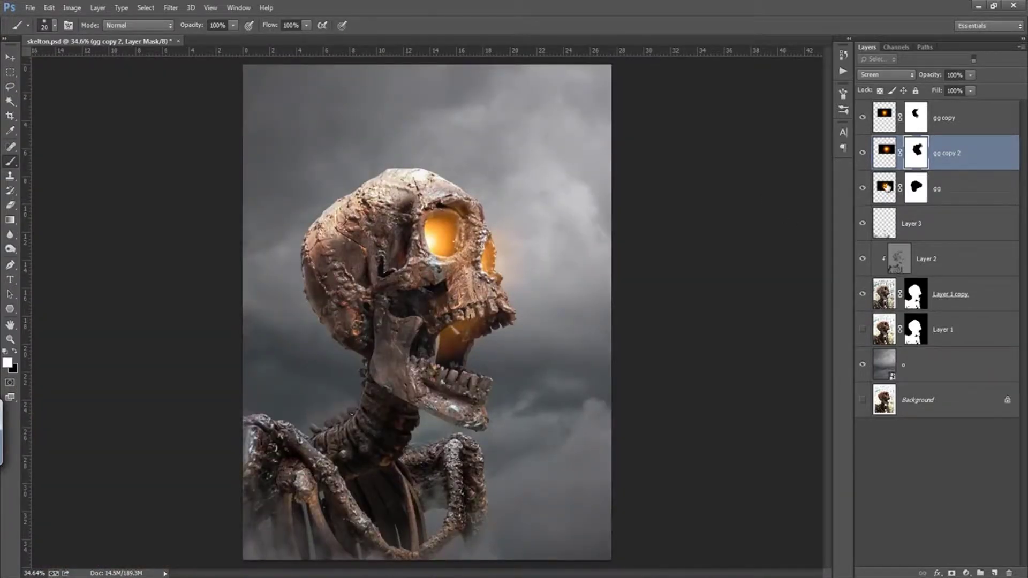
Step: Add a new Layer 4 clipped to Layer 2
{"action": "left_click", "coordinate": [941, 259]}
{"action": "key", "text": "v"}
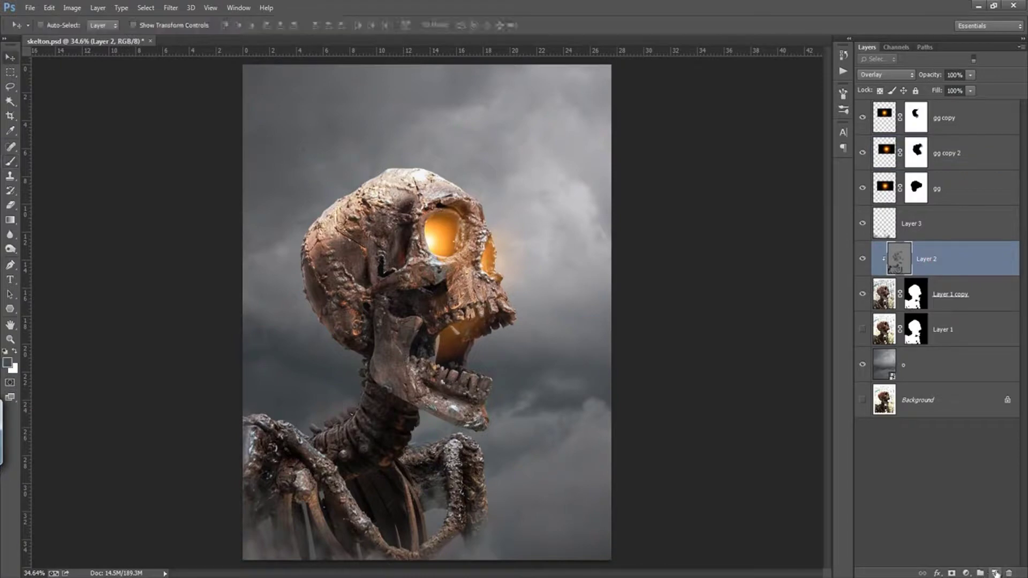
{"action": "left_click", "coordinate": [995, 573]}
{"action": "left_click", "coordinate": [951, 277], "text": "alt"}
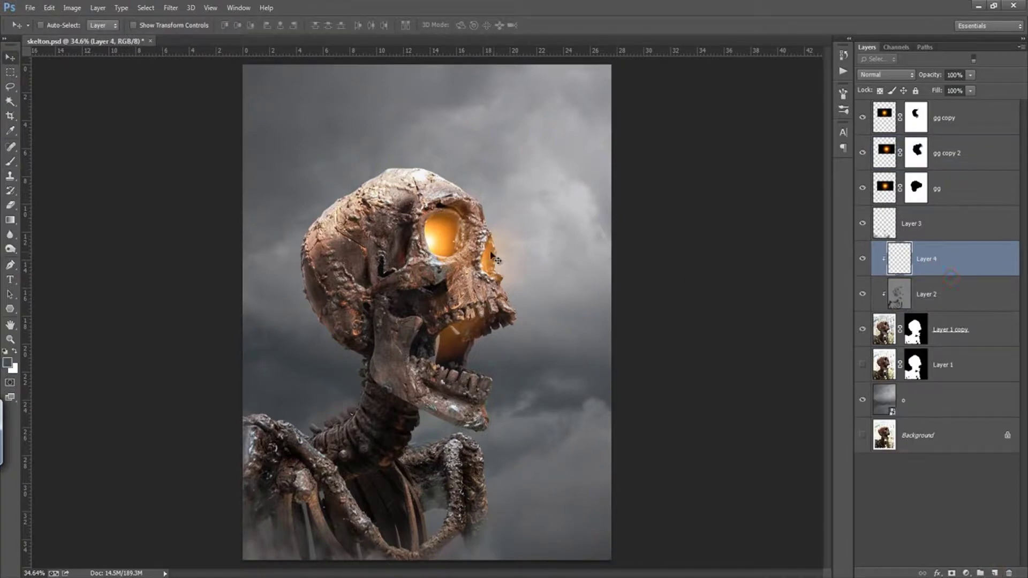
{"action": "key", "text": "b"}
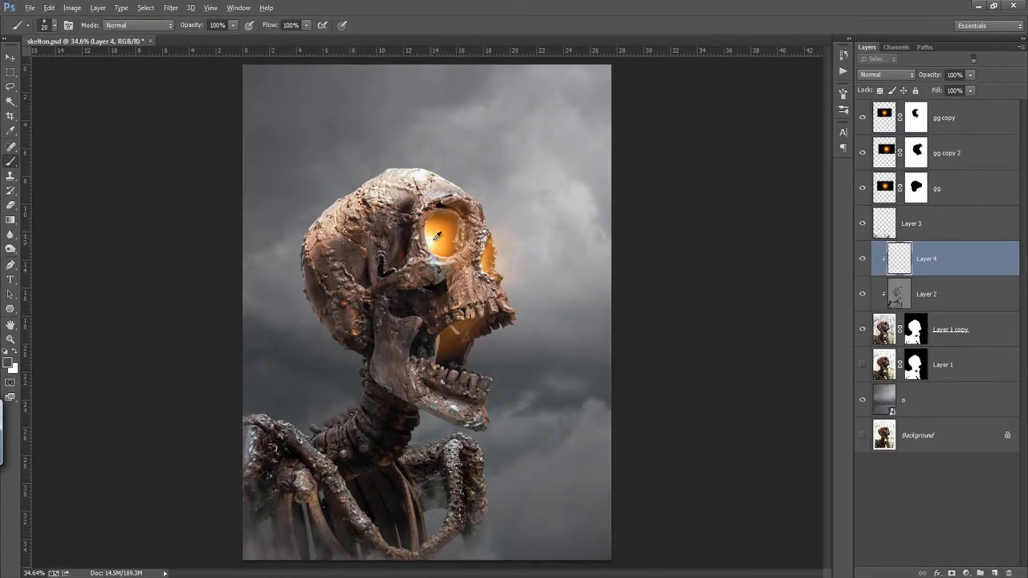
Step: Sample the eye's orange and paint glow along the neck vertebrae and chest bone
{"action": "left_click", "coordinate": [435, 238], "text": "alt"}
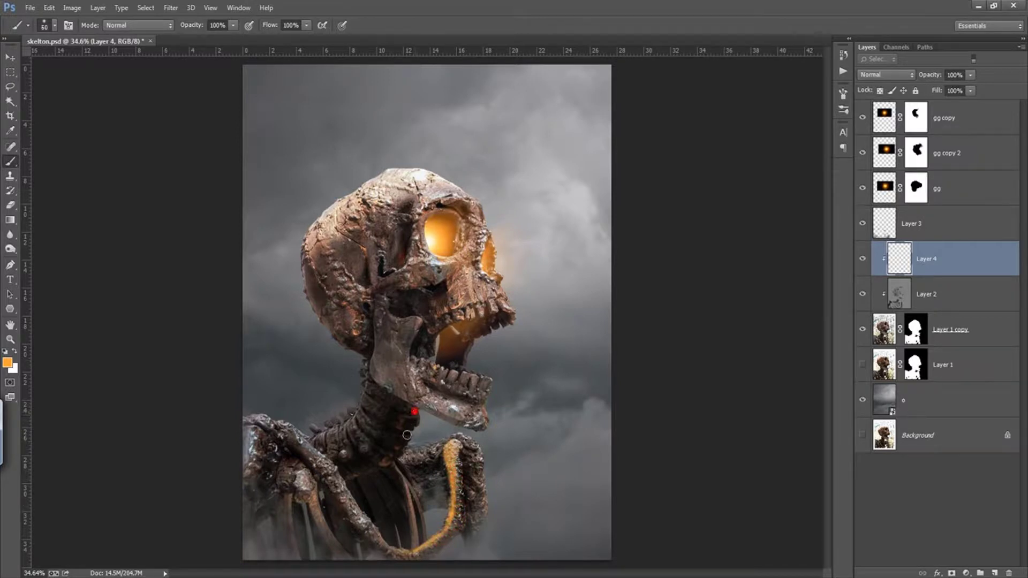
{"action": "mouse_move", "coordinate": [407, 436]}
{"action": "left_mouse_down"}
{"action": "mouse_move", "coordinate": [406, 416]}
{"action": "mouse_move", "coordinate": [372, 464]}
{"action": "left_mouse_up"}
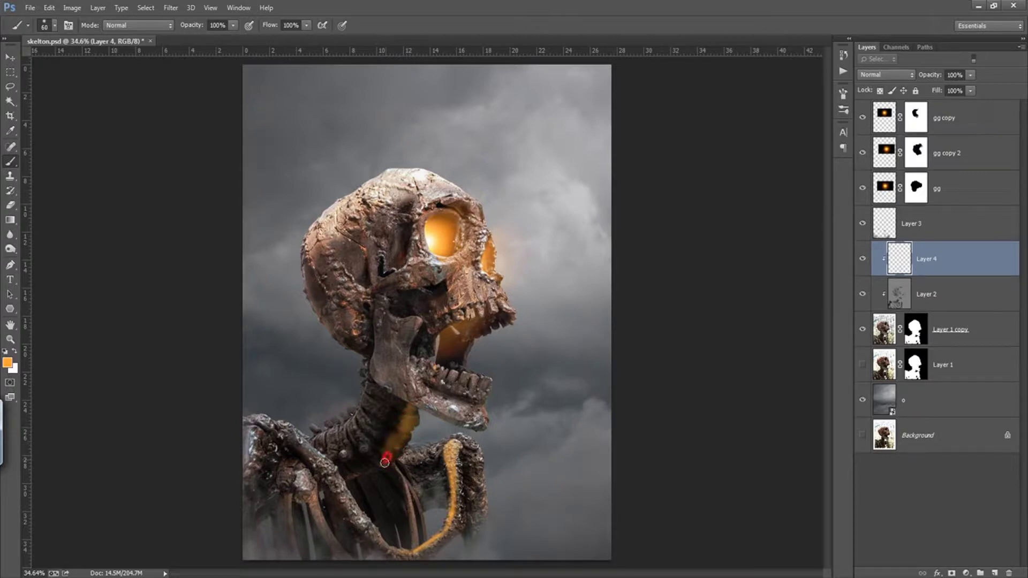
{"action": "left_click", "coordinate": [345, 486]}
{"action": "mouse_move", "coordinate": [347, 494]}
{"action": "left_mouse_down"}
{"action": "mouse_move", "coordinate": [368, 526]}
{"action": "mouse_move", "coordinate": [410, 462]}
{"action": "mouse_move", "coordinate": [466, 466]}
{"action": "left_mouse_up"}
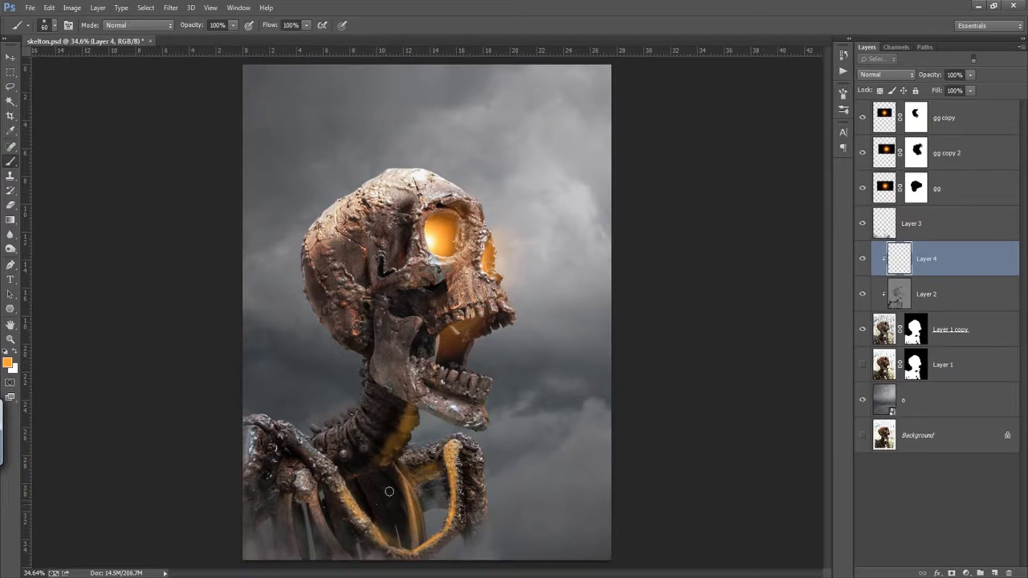
Step: Set Layer 4's blend mode to Soft Light after trying Screen and Multiply
{"action": "left_click", "coordinate": [886, 74]}
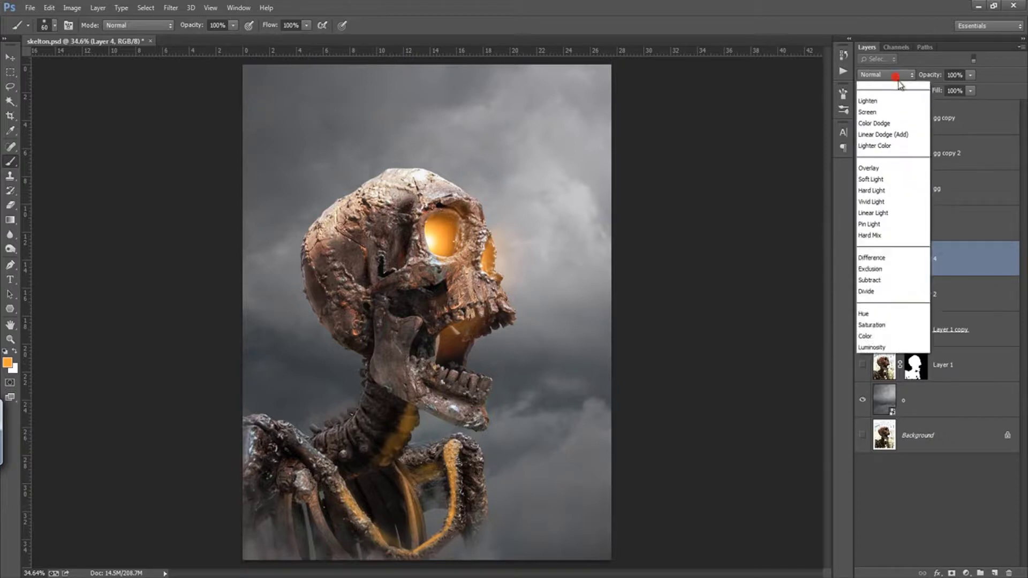
{"action": "left_click", "coordinate": [887, 200]}
{"action": "left_click", "coordinate": [886, 74]}
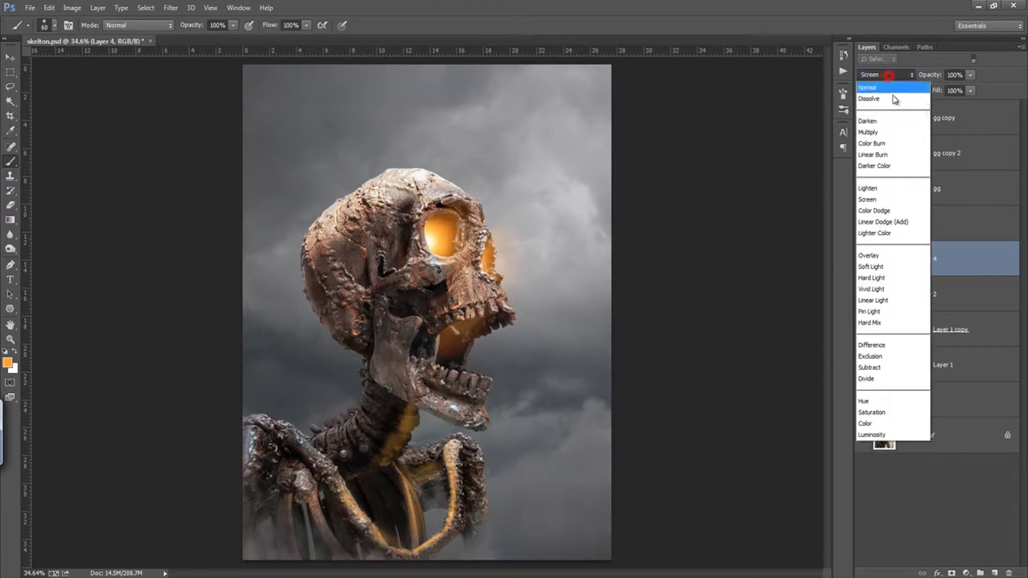
{"action": "left_click", "coordinate": [883, 126]}
{"action": "left_click", "coordinate": [887, 74]}
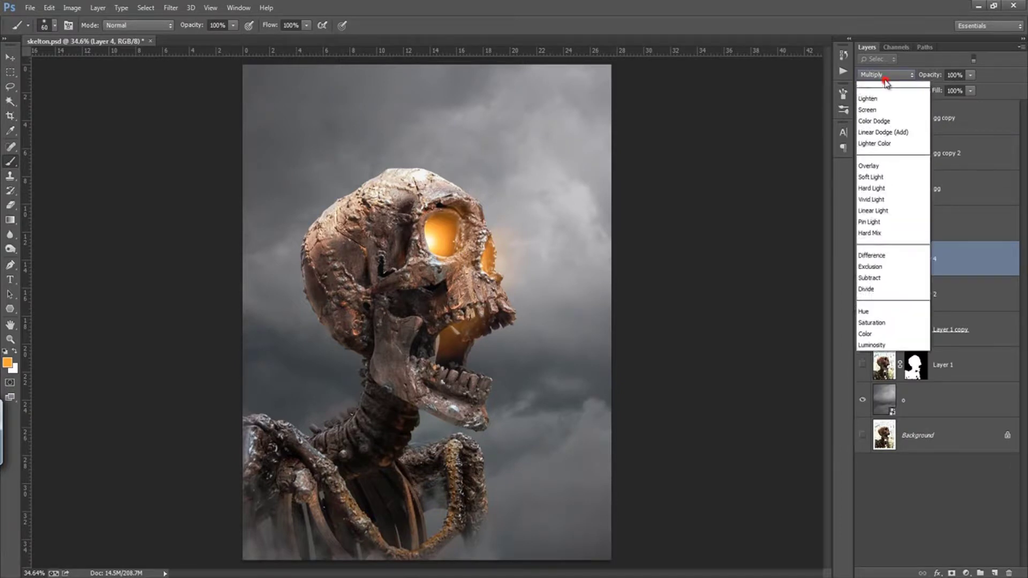
{"action": "left_click", "coordinate": [885, 266]}
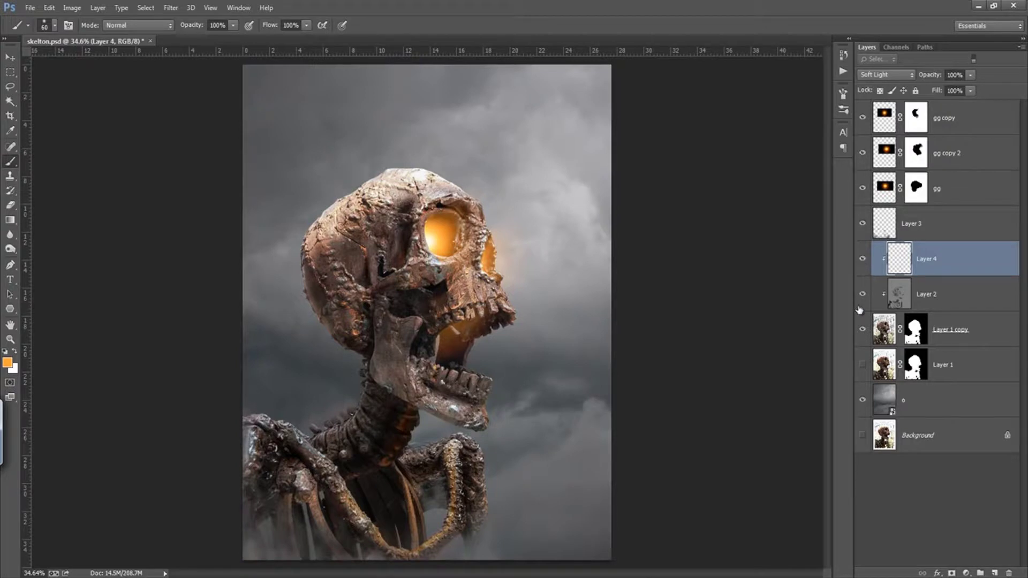
Step: Lower Layer 4's opacity to 81% and add an empty Layer 5 above gg copy
{"action": "left_click_drag", "start_coordinate": [931, 79], "coordinate": [917, 77]}
{"action": "left_click", "coordinate": [863, 260]}
{"action": "left_click", "coordinate": [976, 127]}
{"action": "left_click", "coordinate": [995, 572]}
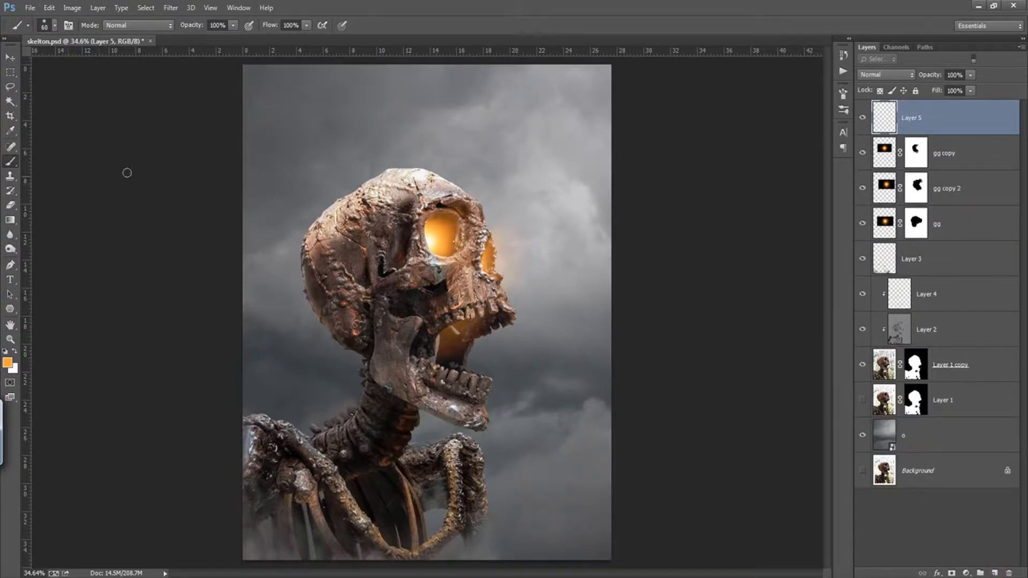
Step: Draw a wedge-shaped Pen path from the nearer eye up toward the top right
{"action": "key", "text": "p"}
{"action": "left_click", "coordinate": [541, 106]}
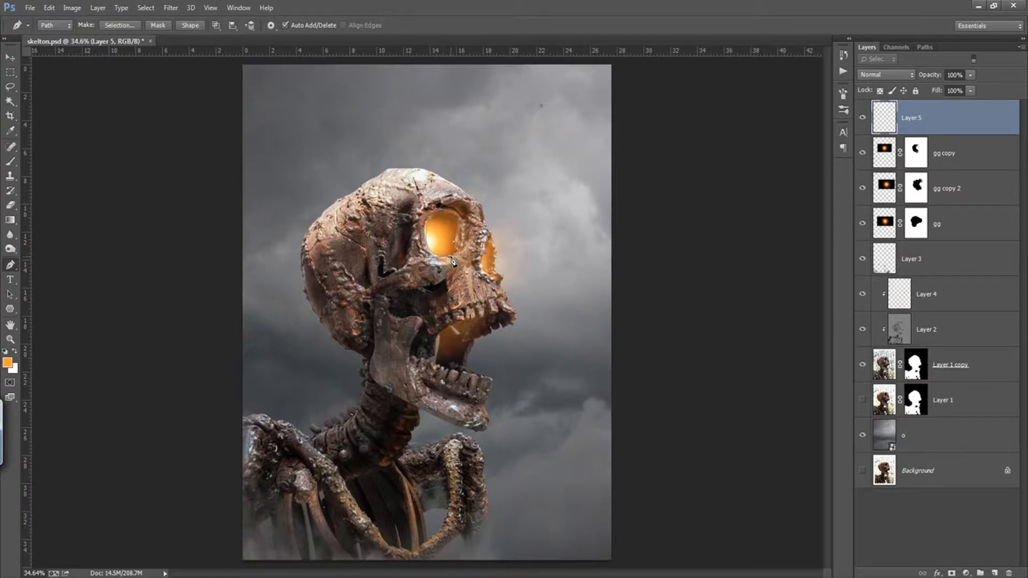
{"action": "left_click_drag", "start_coordinate": [582, 200], "coordinate": [592, 170]}
{"action": "left_click", "coordinate": [648, 177]}
{"action": "scroll", "coordinate": [615, 146], "scroll_direction": "down", "scroll_amount": 1}
{"action": "left_click", "coordinate": [611, 76]}
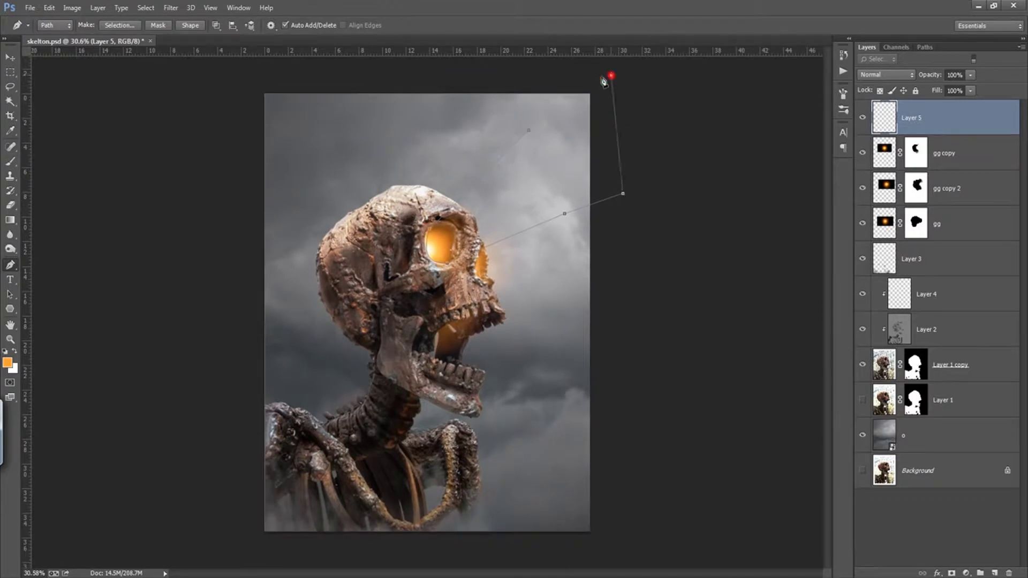
{"action": "left_click", "coordinate": [528, 130]}
{"action": "right_click", "coordinate": [566, 138]}
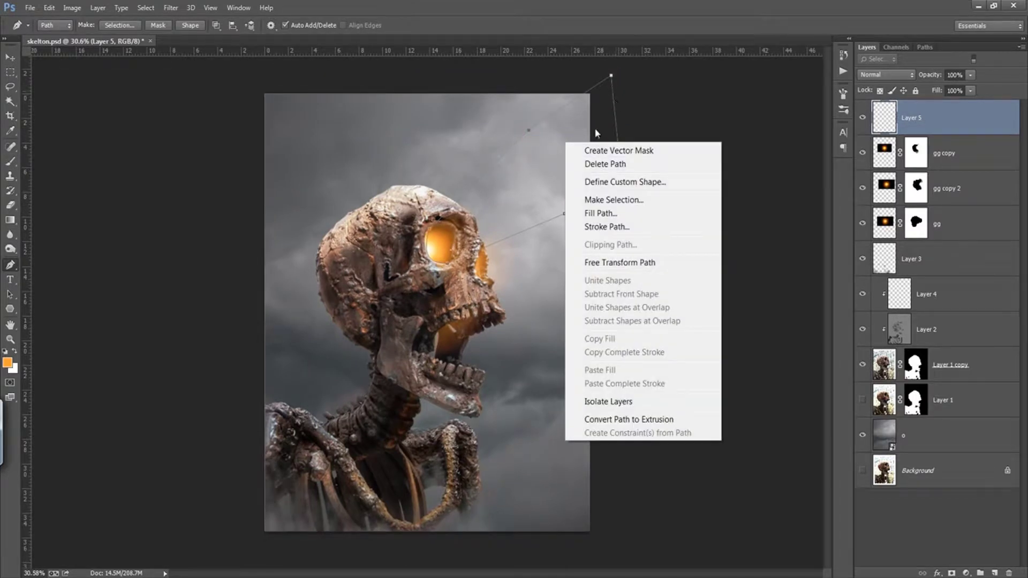
{"action": "key", "text": "Escape"}
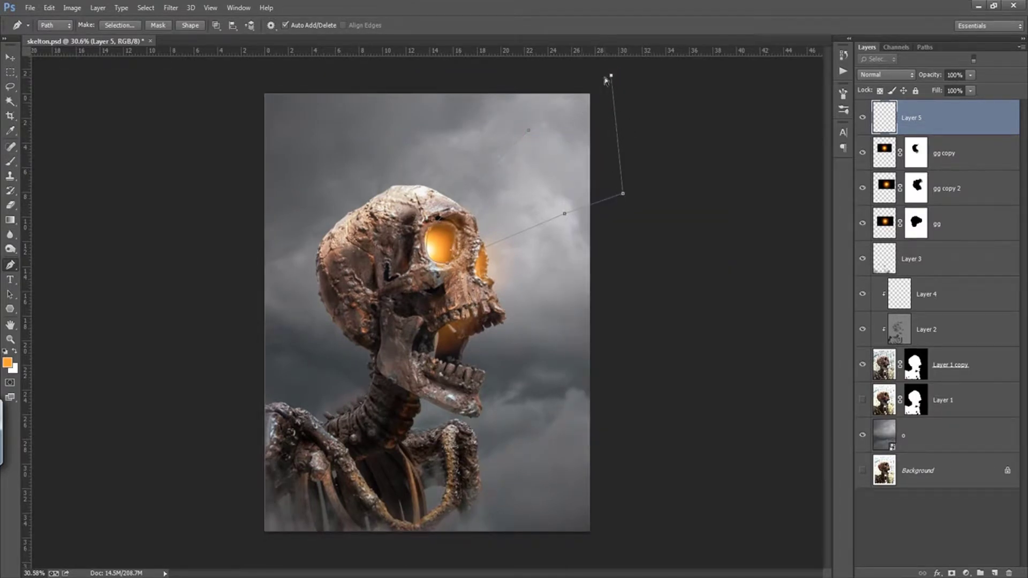
{"action": "key", "text": "ctrl+z"}
{"action": "left_click", "coordinate": [590, 64]}
{"action": "left_click", "coordinate": [528, 130]}
Step: Turn the wedge path into a selection and fill it with a white-to-transparent gradient
{"action": "right_click", "coordinate": [547, 160]}
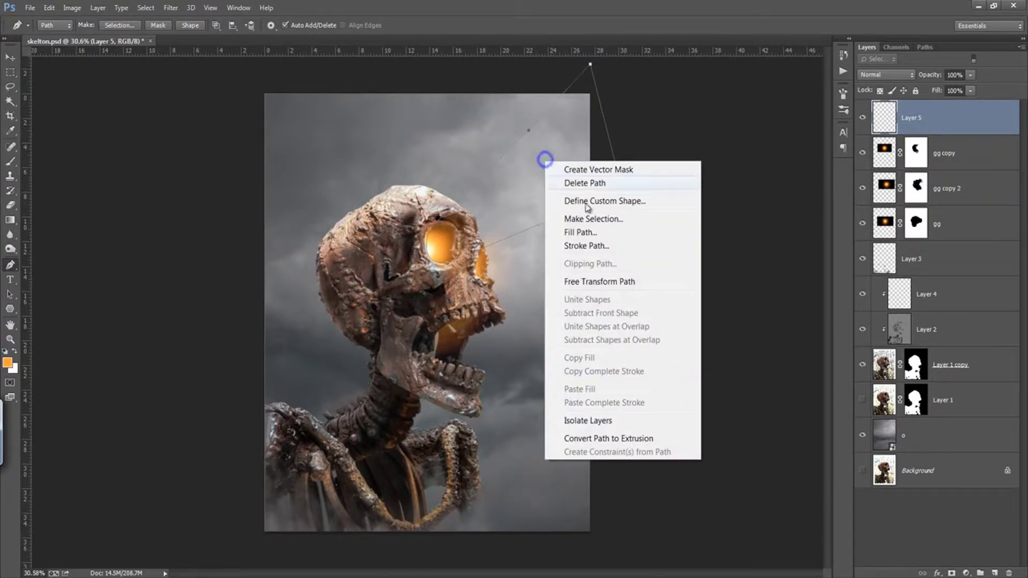
{"action": "left_click", "coordinate": [609, 221]}
{"action": "left_click", "coordinate": [607, 160]}
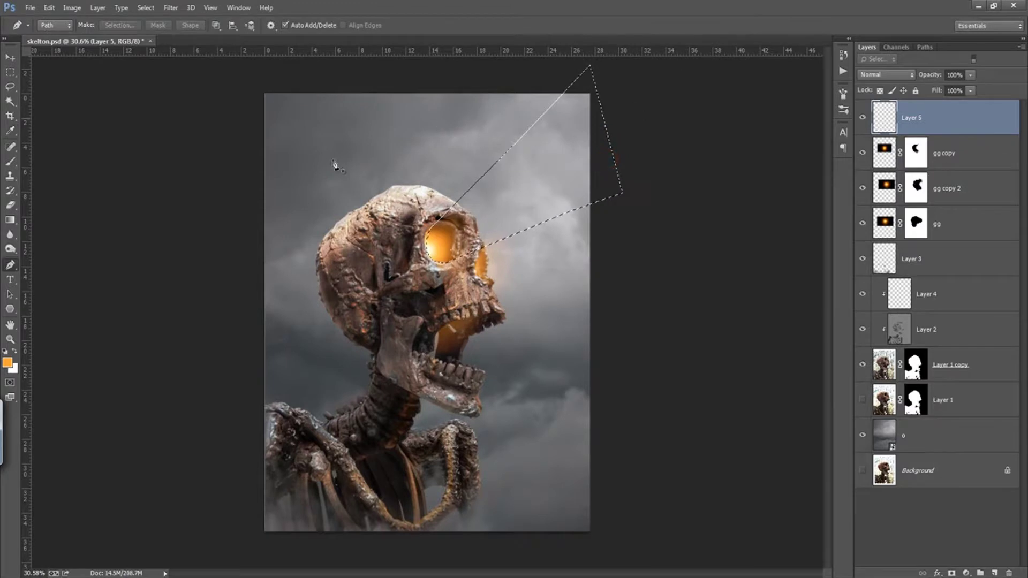
{"action": "scroll", "coordinate": [150, 248], "scroll_direction": "up", "scroll_amount": 1}
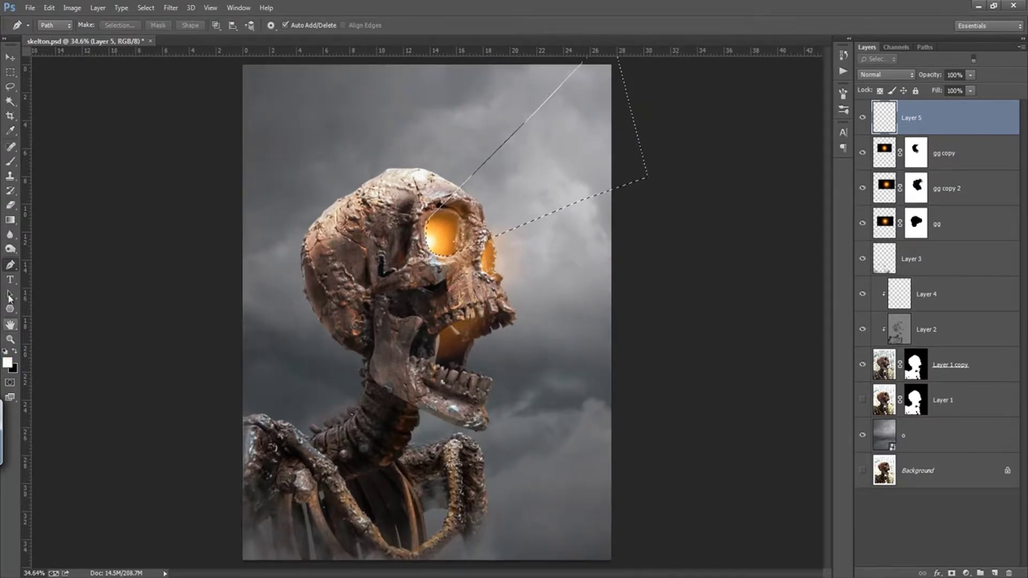
{"action": "left_click", "coordinate": [10, 220]}
{"action": "left_click_drag", "start_coordinate": [440, 242], "coordinate": [601, 136]}
{"action": "key", "text": "ctrl+d"}
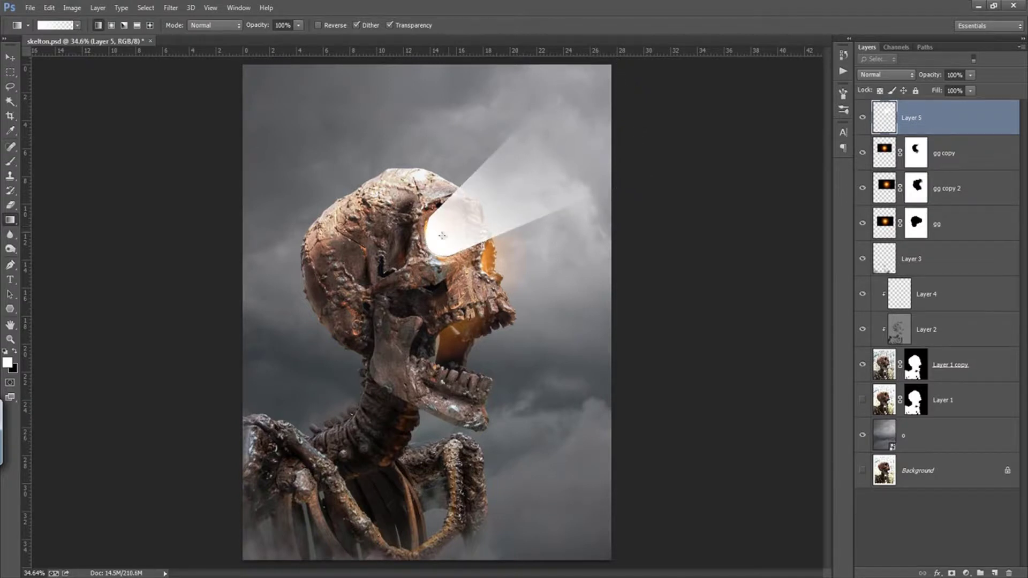
Step: Redo the beam gradient from the eye to the top edge, deselect, and lower its opacity
{"action": "key", "text": "ctrl+alt+z"}
{"action": "key", "text": "ctrl+alt+z"}
{"action": "left_click_drag", "start_coordinate": [437, 237], "coordinate": [582, 63]}
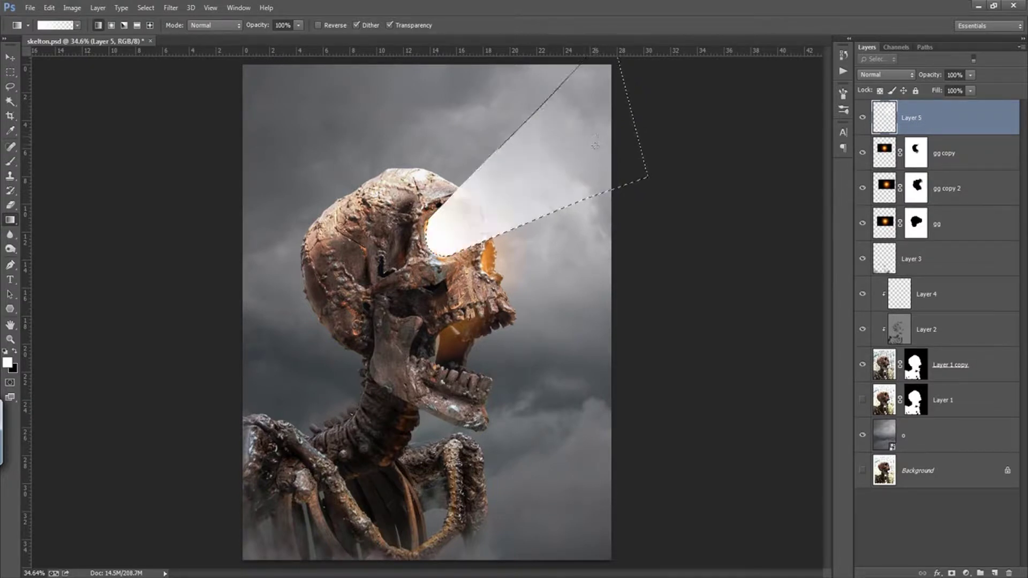
{"action": "key", "text": "ctrl+d"}
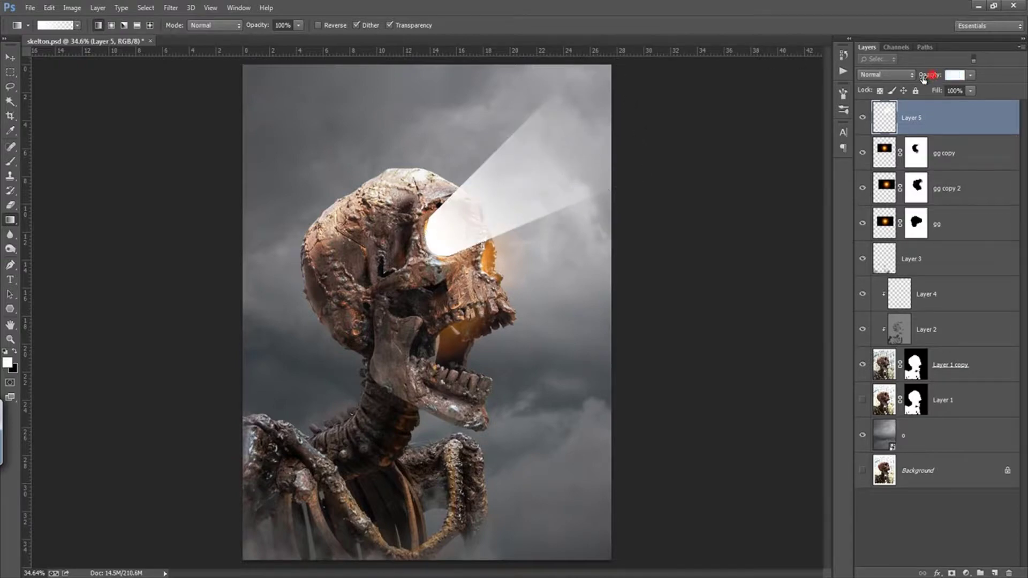
{"action": "mouse_move", "coordinate": [933, 71]}
{"action": "left_mouse_down"}
{"action": "mouse_move", "coordinate": [895, 83]}
{"action": "mouse_move", "coordinate": [938, 86]}
{"action": "left_mouse_up"}
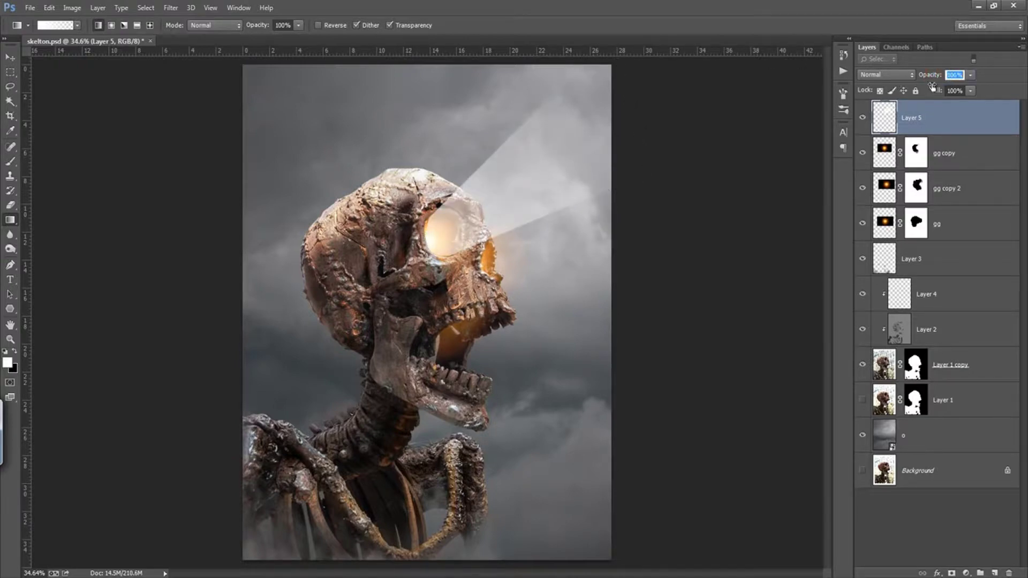
{"action": "left_click", "coordinate": [170, 7]}
{"action": "mouse_move", "coordinate": [180, 166]}
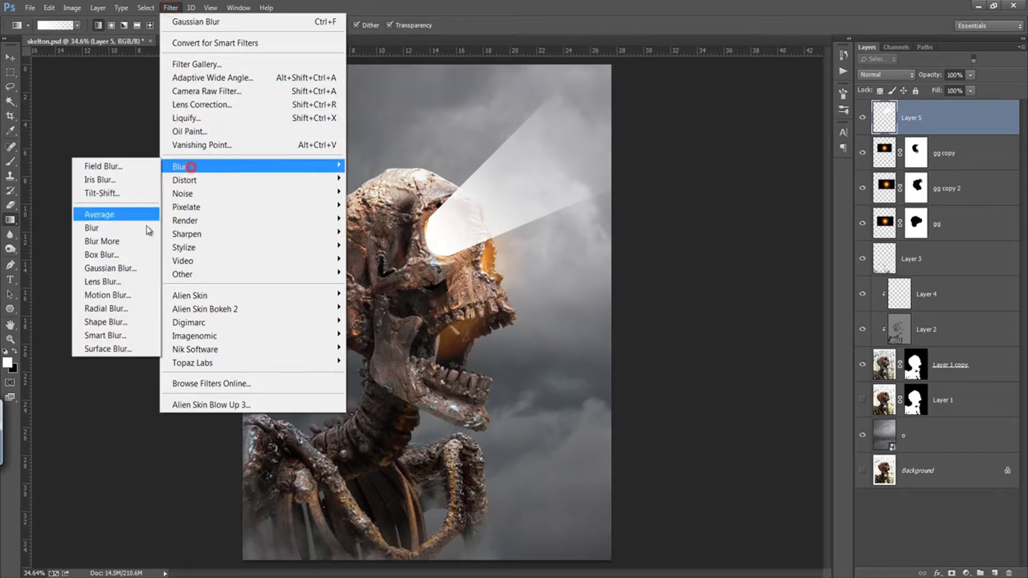
Step: Gaussian-blur the light beam and lower its layer opacity
{"action": "left_click", "coordinate": [118, 214]}
{"action": "left_click", "coordinate": [789, 184]}
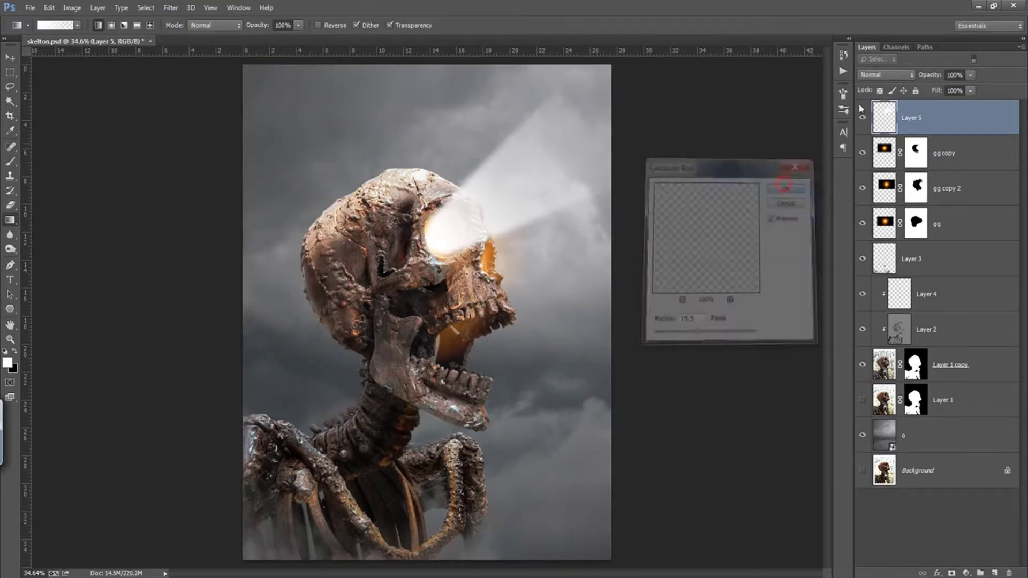
{"action": "left_click_drag", "start_coordinate": [930, 75], "coordinate": [901, 84]}
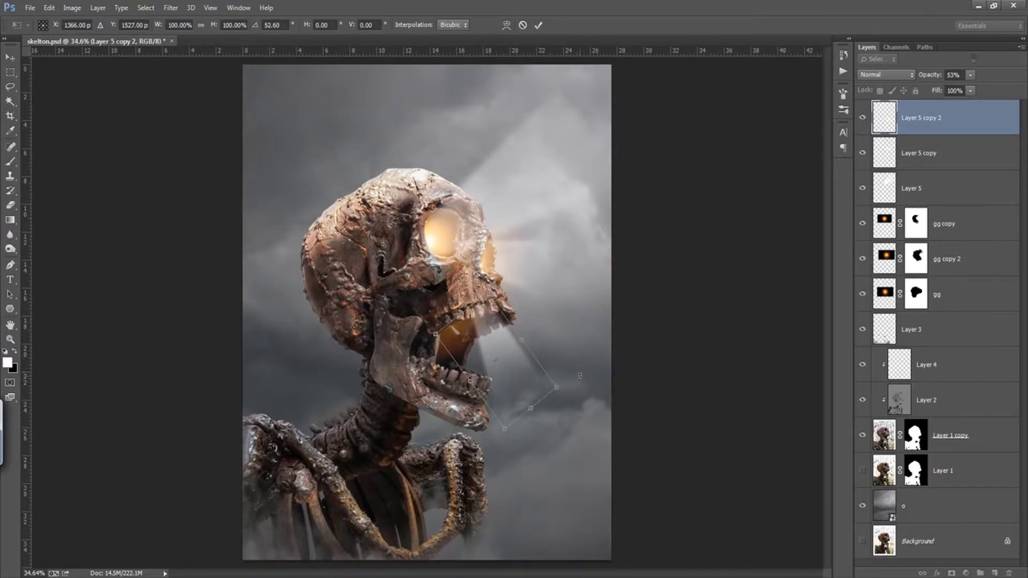
Step: Rotate, enlarge and stretch the copied beam wider across the face
{"action": "mouse_move", "coordinate": [580, 379]}
{"action": "left_mouse_down"}
{"action": "mouse_move", "coordinate": [588, 351]}
{"action": "mouse_move", "coordinate": [610, 382]}
{"action": "mouse_move", "coordinate": [547, 402]}
{"action": "mouse_move", "coordinate": [541, 383]}
{"action": "left_mouse_up"}
{"action": "left_click_drag", "start_coordinate": [620, 344], "coordinate": [620, 363]}
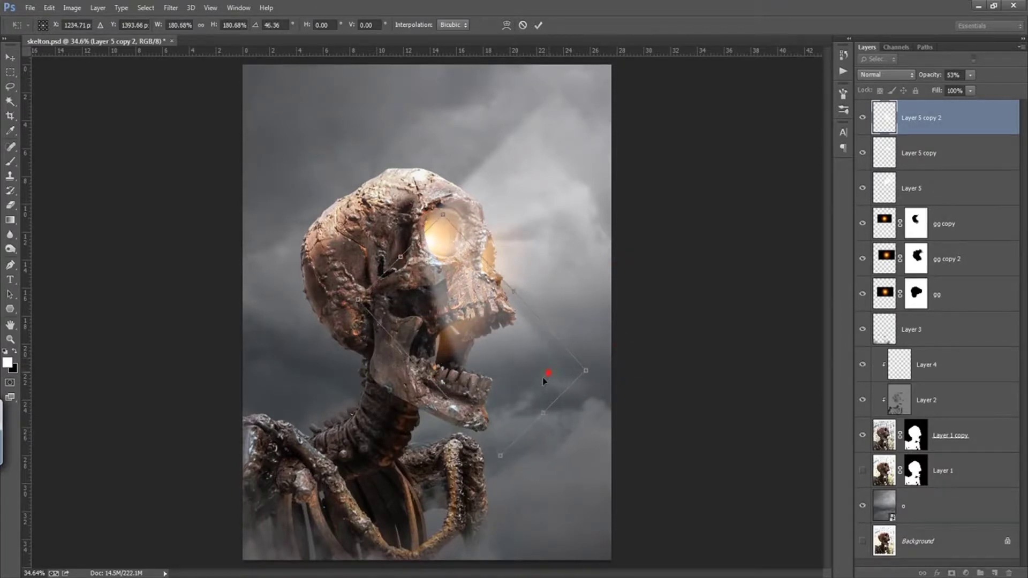
{"action": "left_click_drag", "start_coordinate": [543, 378], "coordinate": [583, 349]}
{"action": "left_click_drag", "start_coordinate": [567, 399], "coordinate": [576, 407]}
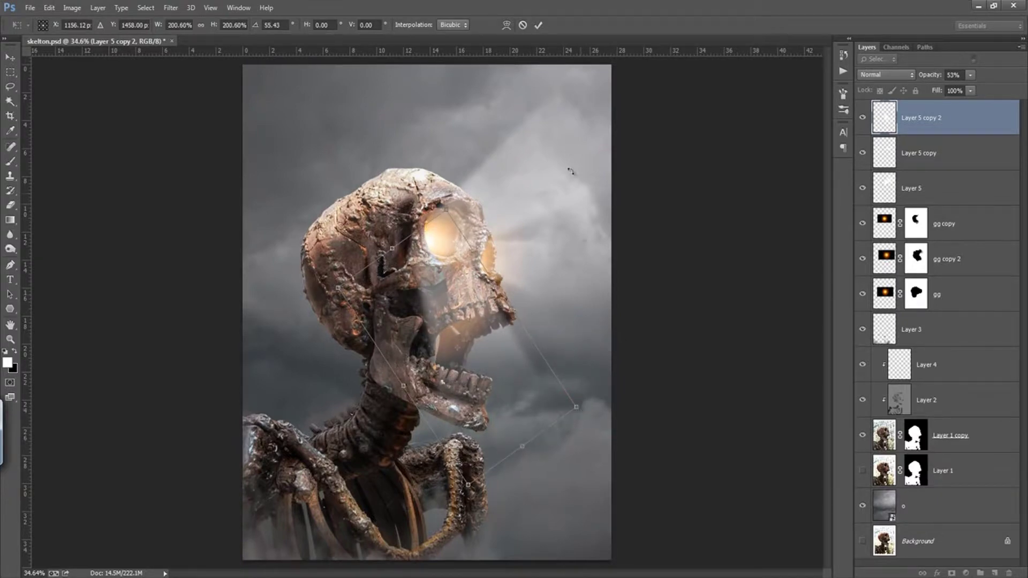
{"action": "left_click", "coordinate": [540, 27]}
Step: Erase the wide beam's glow over the cheek and eye with a 200 px low-strength eraser
{"action": "key", "text": "b"}
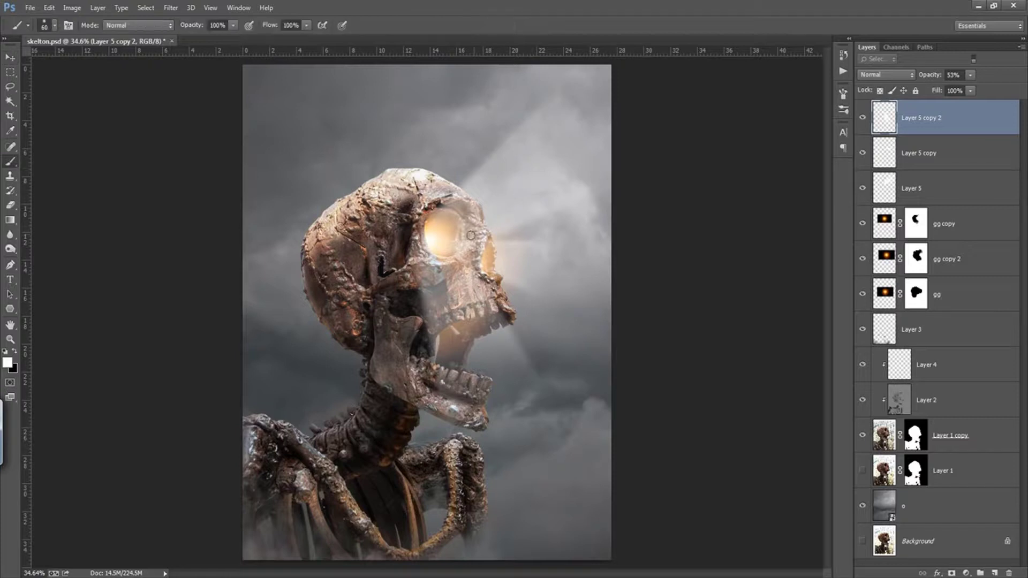
{"action": "key", "text": "bracketright"}
{"action": "key", "text": "bracketright"}
{"action": "key", "text": "bracketright"}
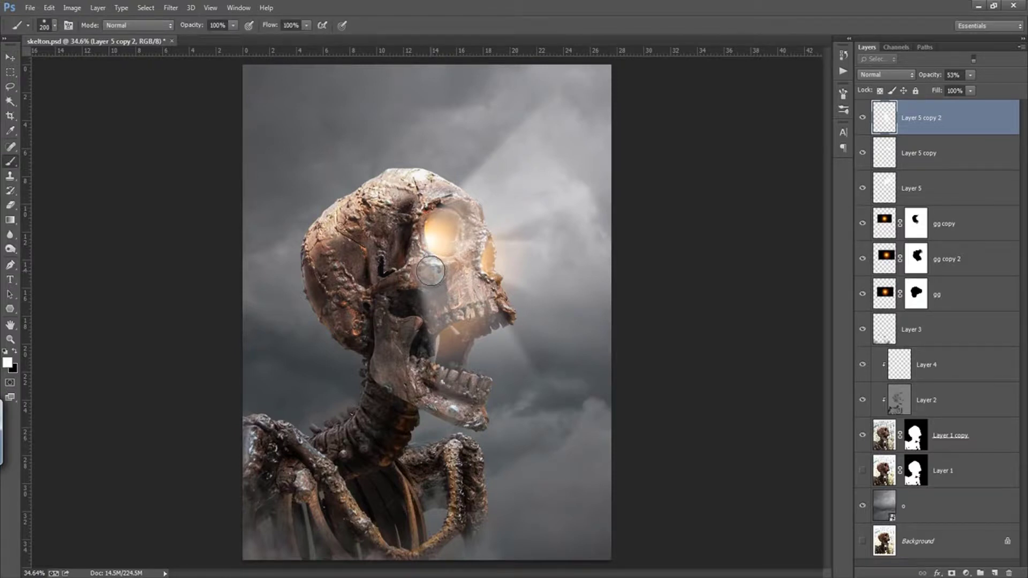
{"action": "key", "text": "e"}
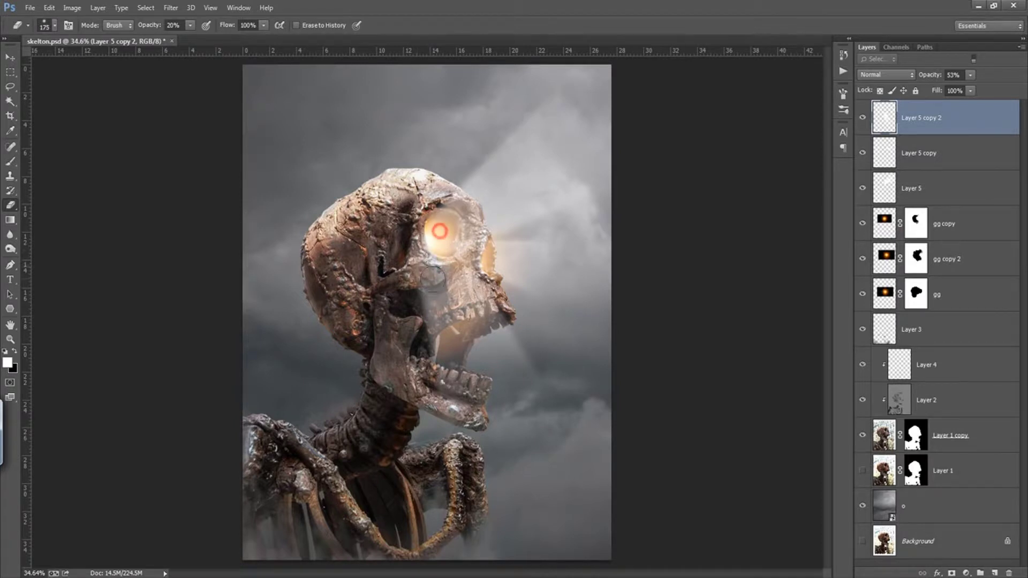
{"action": "mouse_move", "coordinate": [429, 272]}
{"action": "left_mouse_down"}
{"action": "mouse_move", "coordinate": [467, 289]}
{"action": "mouse_move", "coordinate": [505, 284]}
{"action": "left_mouse_up"}
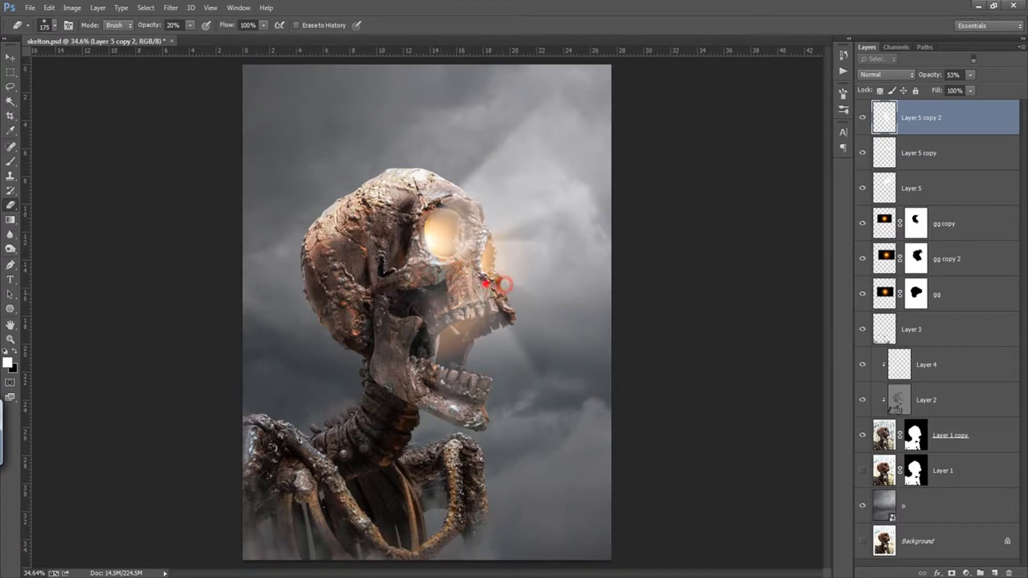
{"action": "left_click_drag", "start_coordinate": [447, 237], "coordinate": [426, 268]}
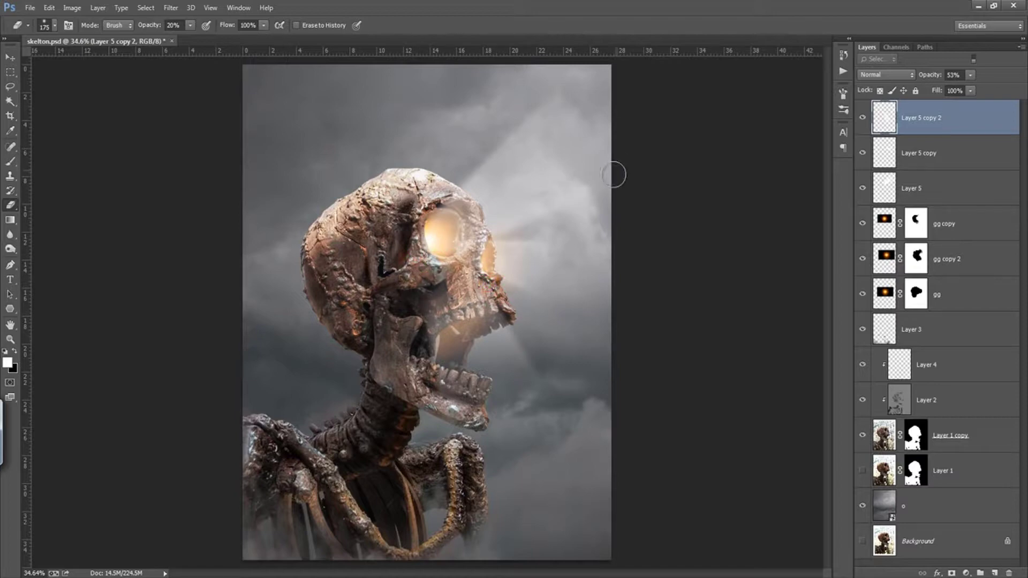
Step: Erase more cheek glow and drop the wide beam's opacity to about 34%
{"action": "left_click", "coordinate": [863, 154]}
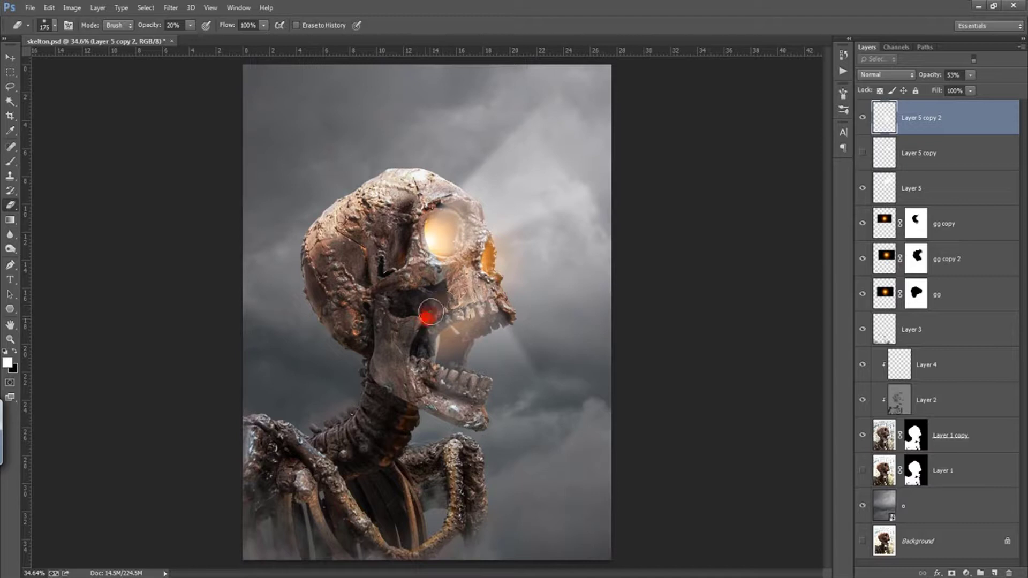
{"action": "mouse_move", "coordinate": [425, 305]}
{"action": "left_mouse_down"}
{"action": "mouse_move", "coordinate": [420, 320]}
{"action": "mouse_move", "coordinate": [431, 298]}
{"action": "mouse_move", "coordinate": [469, 293]}
{"action": "mouse_move", "coordinate": [417, 328]}
{"action": "left_mouse_up"}
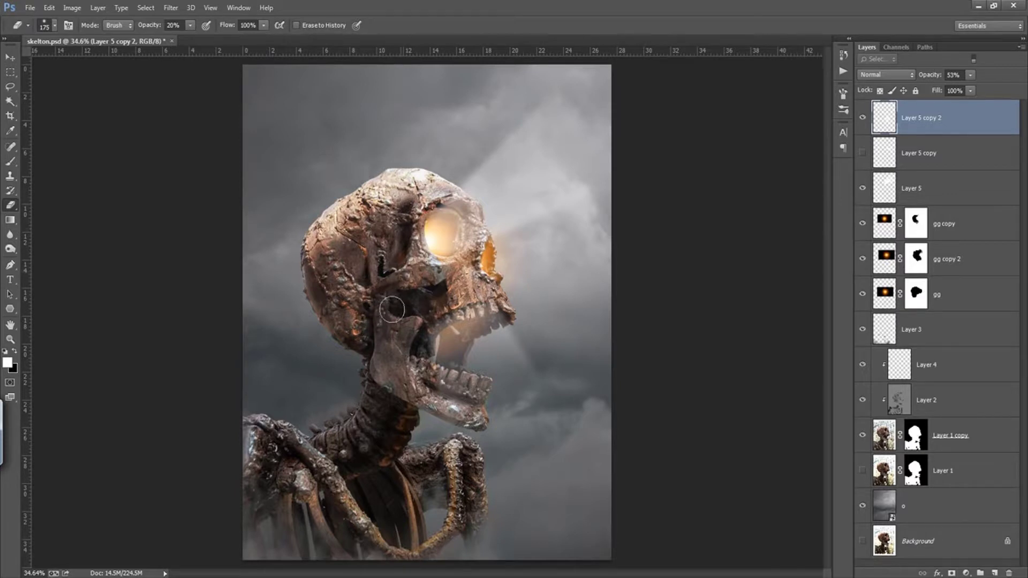
{"action": "left_click", "coordinate": [863, 189]}
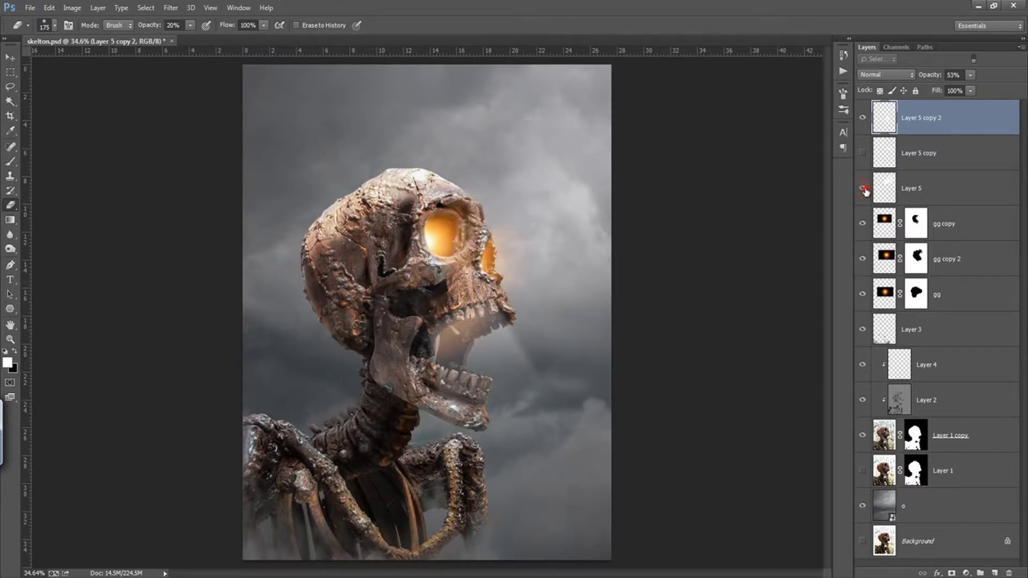
{"action": "mouse_move", "coordinate": [926, 77]}
{"action": "left_mouse_down"}
{"action": "mouse_move", "coordinate": [915, 78]}
{"action": "mouse_move", "coordinate": [924, 79]}
{"action": "left_mouse_up"}
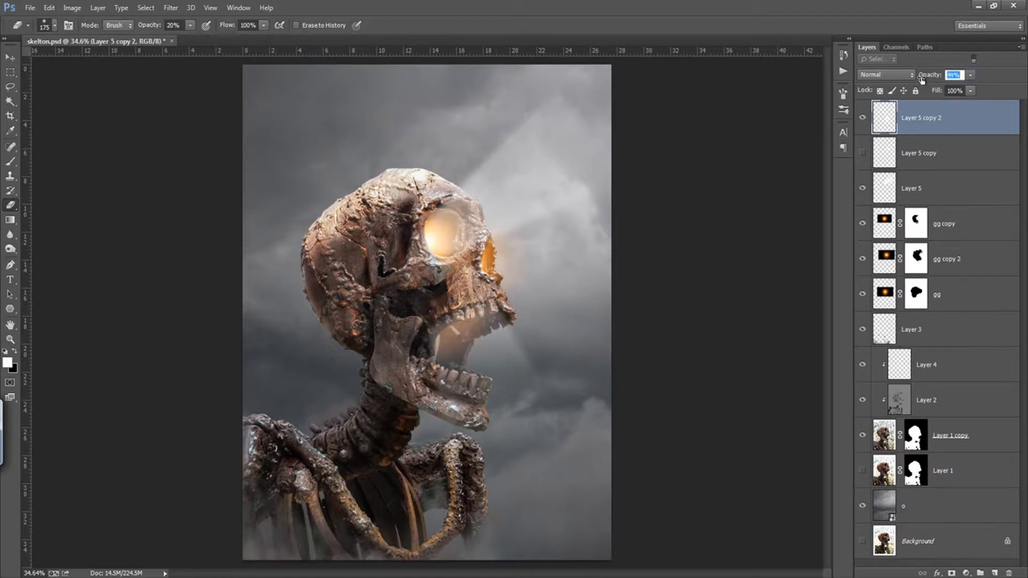
{"action": "left_click", "coordinate": [916, 185]}
Step: Lower Layer 5 to 28% opacity and scale and rotate the chain across the chest
{"action": "mouse_move", "coordinate": [929, 77]}
{"action": "left_mouse_down"}
{"action": "mouse_move", "coordinate": [915, 77]}
{"action": "mouse_move", "coordinate": [943, 81]}
{"action": "left_mouse_up"}
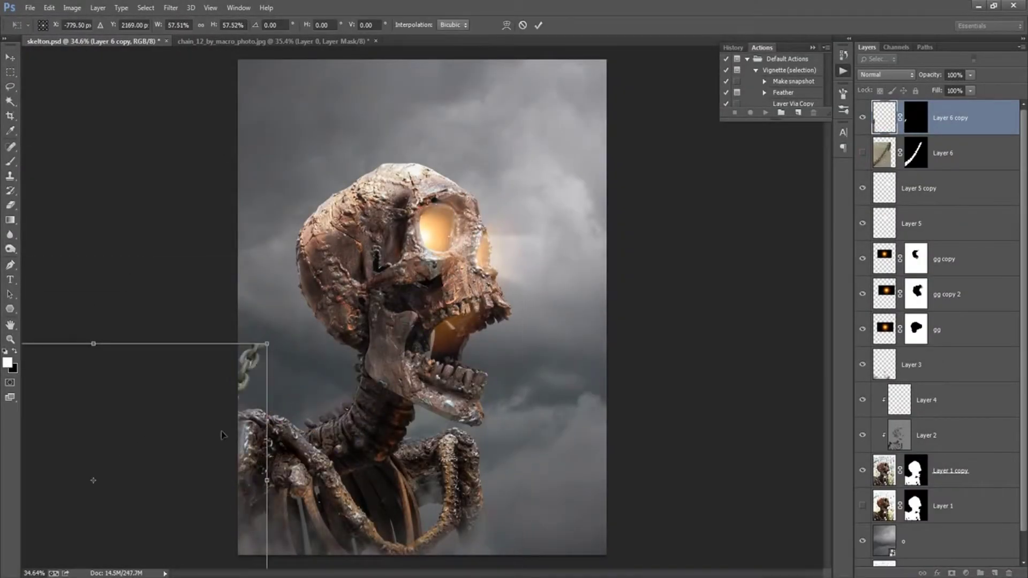
{"action": "left_click_drag", "start_coordinate": [266, 345], "coordinate": [445, 361]}
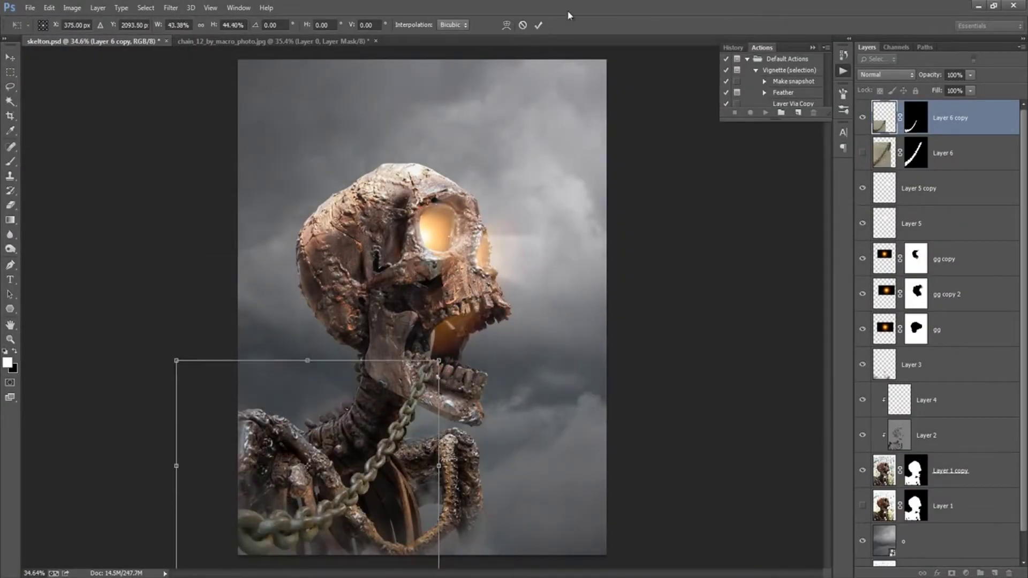
{"action": "key", "text": "Escape"}
{"action": "key", "text": "ctrl+t"}
{"action": "mouse_move", "coordinate": [522, 142]}
{"action": "left_mouse_down"}
{"action": "mouse_move", "coordinate": [460, 333]}
{"action": "mouse_move", "coordinate": [379, 391]}
{"action": "left_mouse_up"}
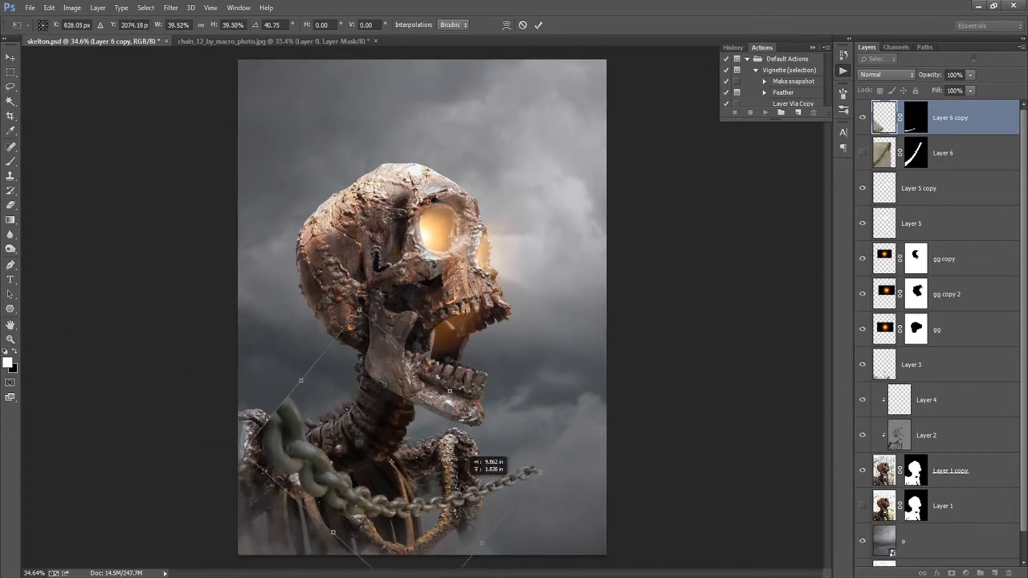
{"action": "mouse_move", "coordinate": [482, 472]}
{"action": "left_mouse_down"}
{"action": "mouse_move", "coordinate": [484, 518]}
{"action": "mouse_move", "coordinate": [396, 490]}
{"action": "mouse_move", "coordinate": [283, 361]}
{"action": "mouse_move", "coordinate": [362, 401]}
{"action": "left_mouse_up"}
Step: Flip the chain horizontally and move it down and to the right
{"action": "left_click", "coordinate": [523, 25]}
{"action": "left_click", "coordinate": [48, 7]}
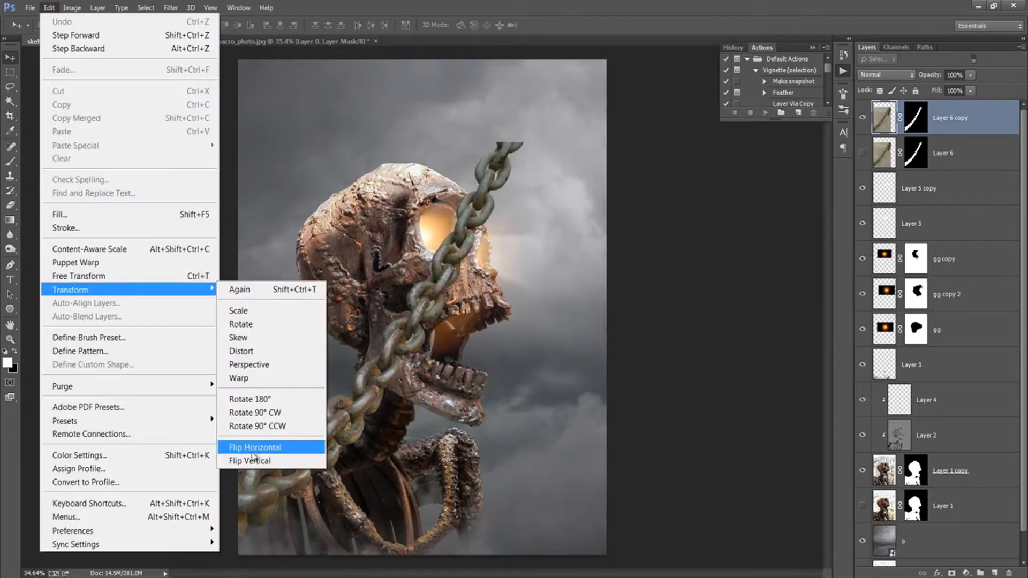
{"action": "left_click", "coordinate": [391, 323]}
{"action": "left_click_drag", "start_coordinate": [391, 324], "coordinate": [455, 390]}
Step: Shrink the chain toward the neck and commit the transform
{"action": "key", "text": "ctrl+t"}
{"action": "scroll", "coordinate": [147, 211], "scroll_direction": "down", "scroll_amount": 3}
{"action": "left_click_drag", "start_coordinate": [165, 168], "coordinate": [386, 341]}
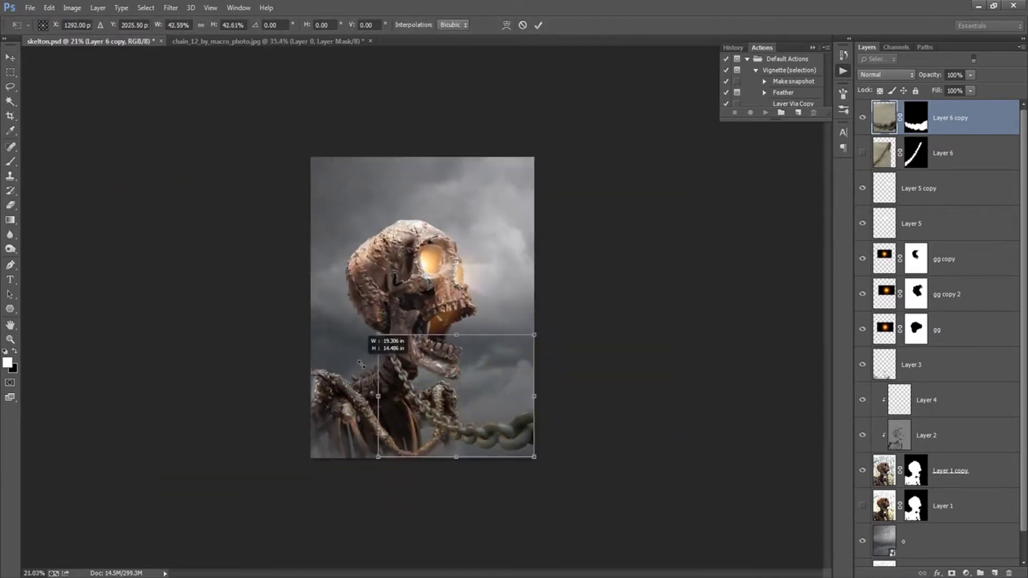
{"action": "left_click", "coordinate": [539, 28]}
{"action": "key", "text": "ctrl+0"}
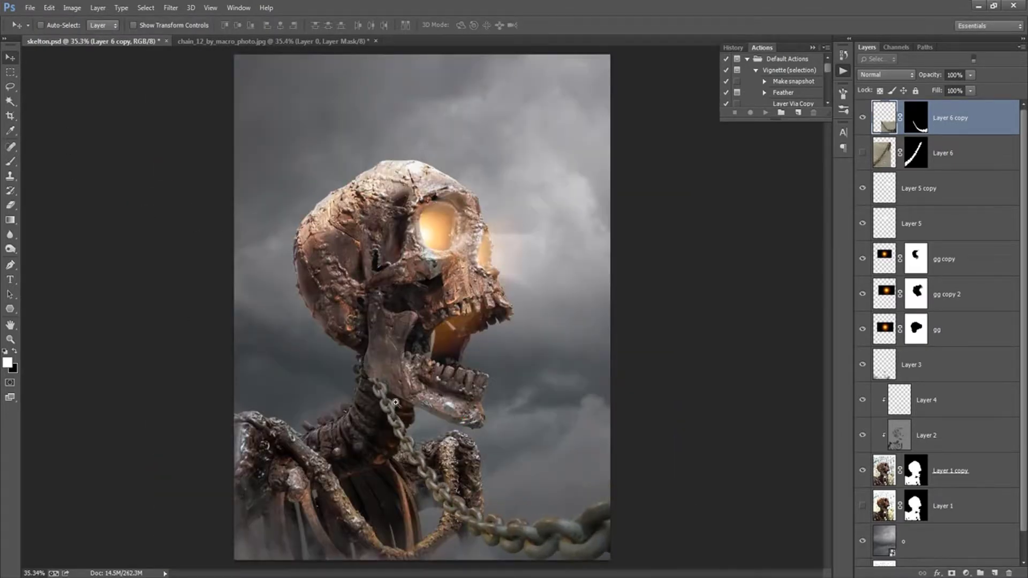
{"action": "scroll", "coordinate": [396, 403], "scroll_direction": "up", "scroll_amount": 5}
Step: Mask the chain's top end behind the jaw with a soft round black brush
{"action": "key", "text": "ctrl+backslash"}
{"action": "key", "text": "b"}
{"action": "right_click", "coordinate": [318, 278]}
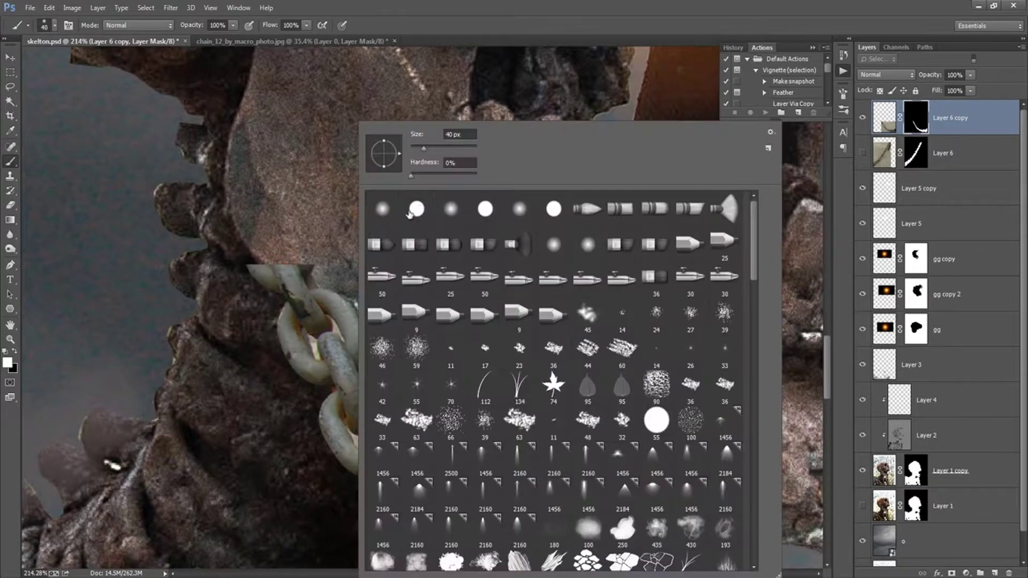
{"action": "double_click", "coordinate": [415, 210]}
{"action": "key", "text": "x"}
{"action": "left_click_drag", "start_coordinate": [278, 267], "coordinate": [327, 285]}
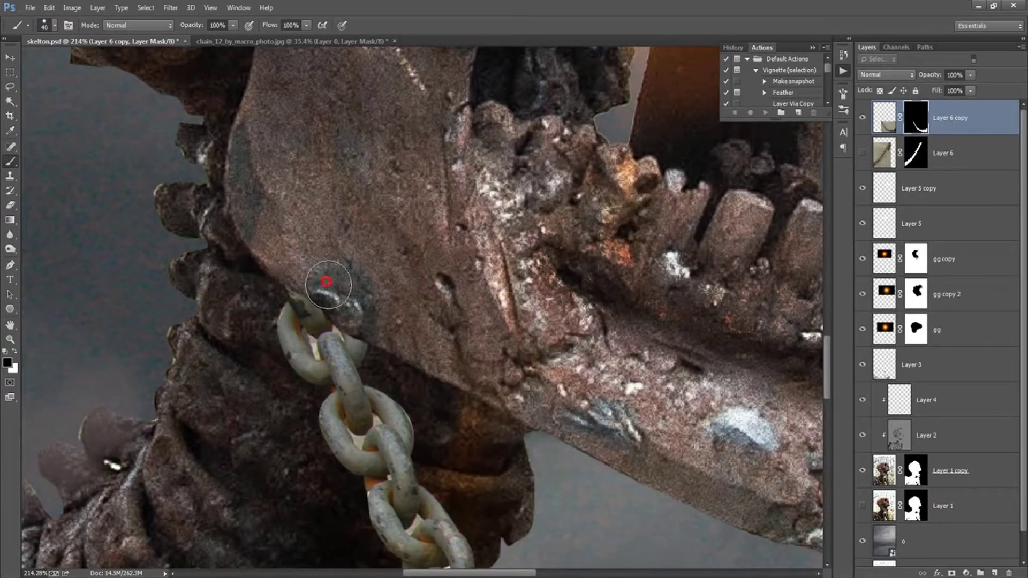
{"action": "key", "text": "ctrl+0"}
Step: Duplicate the original chain and place the copy along the left side of the neck
{"action": "left_click", "coordinate": [943, 153]}
{"action": "key", "text": "ctrl+j"}
{"action": "left_click", "coordinate": [862, 154]}
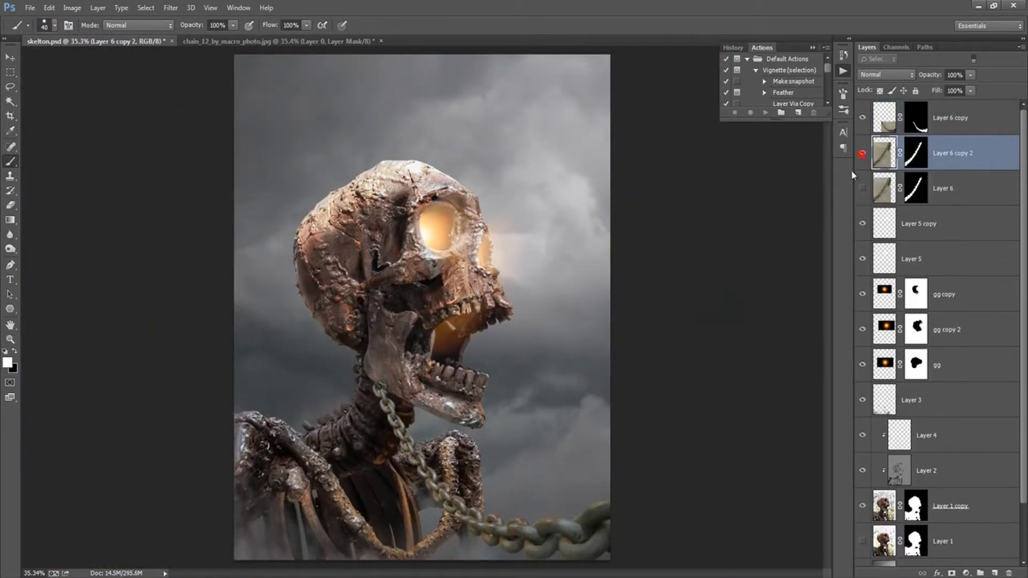
{"action": "key", "text": "ctrl+t"}
{"action": "left_click_drag", "start_coordinate": [509, 514], "coordinate": [321, 407]}
{"action": "mouse_move", "coordinate": [375, 278]}
{"action": "left_mouse_down"}
{"action": "mouse_move", "coordinate": [374, 359]}
{"action": "mouse_move", "coordinate": [315, 404]}
{"action": "mouse_move", "coordinate": [343, 375]}
{"action": "left_mouse_up"}
{"action": "left_click_drag", "start_coordinate": [196, 338], "coordinate": [214, 369]}
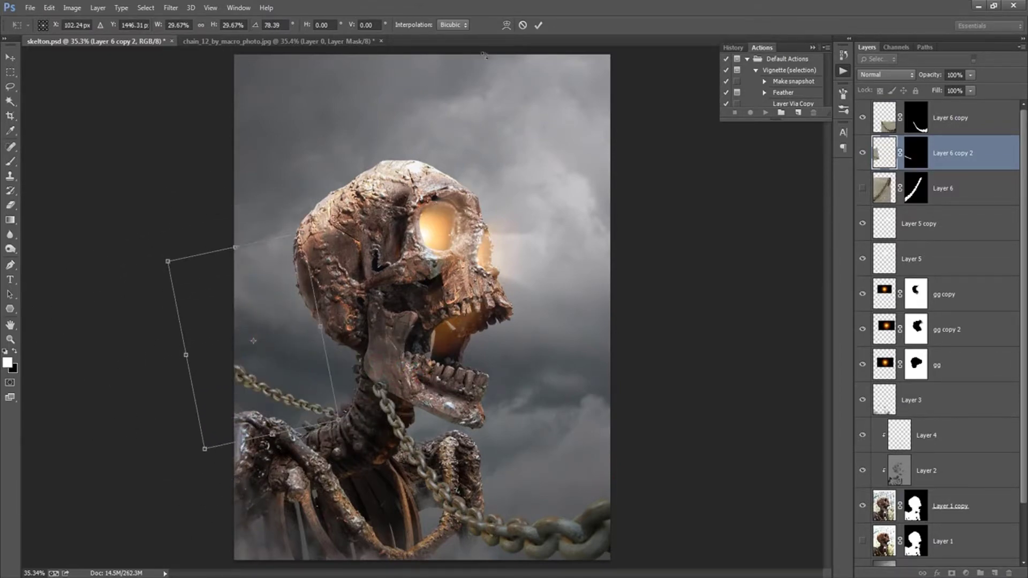
{"action": "key", "text": "Return"}
Step: Shift the chain copy up slightly, then duplicate the original chain layer again
{"action": "key", "text": "b"}
{"action": "scroll", "coordinate": [389, 424], "scroll_direction": "up", "scroll_amount": 5}
{"action": "scroll", "coordinate": [390, 424], "scroll_direction": "up", "scroll_amount": 4}
{"action": "key", "text": "ctrl+backslash"}
{"action": "key", "text": "x"}
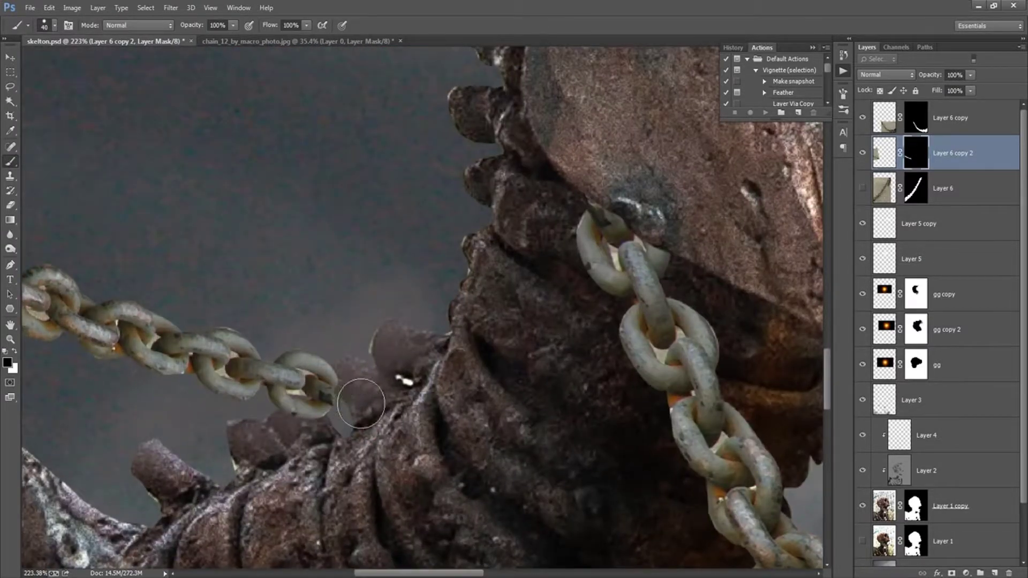
{"action": "key", "text": "v"}
{"action": "left_click_drag", "start_coordinate": [387, 393], "coordinate": [401, 375]}
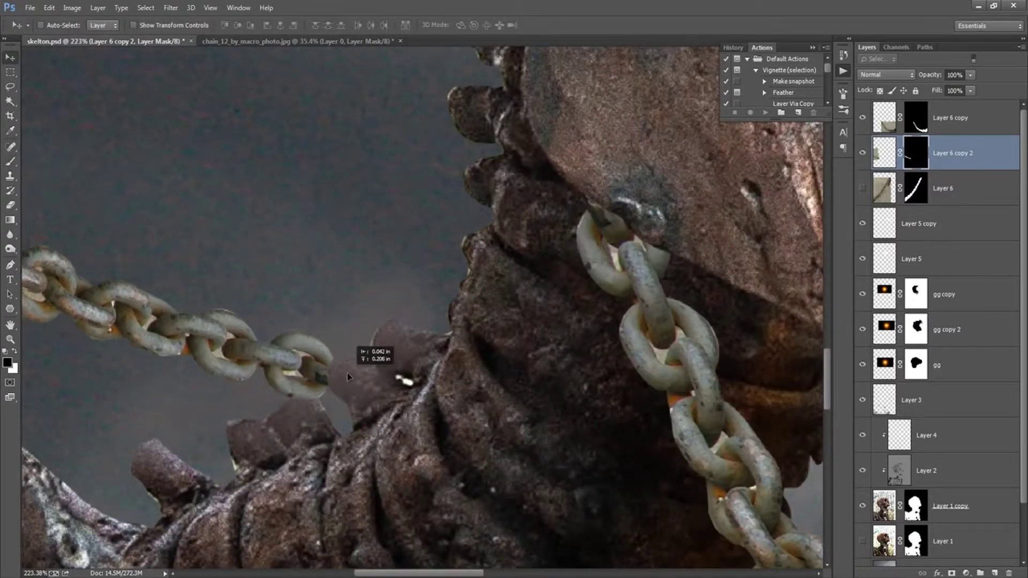
{"action": "key", "text": "ctrl+0"}
{"action": "left_click", "coordinate": [887, 193]}
{"action": "key", "text": "ctrl+j"}
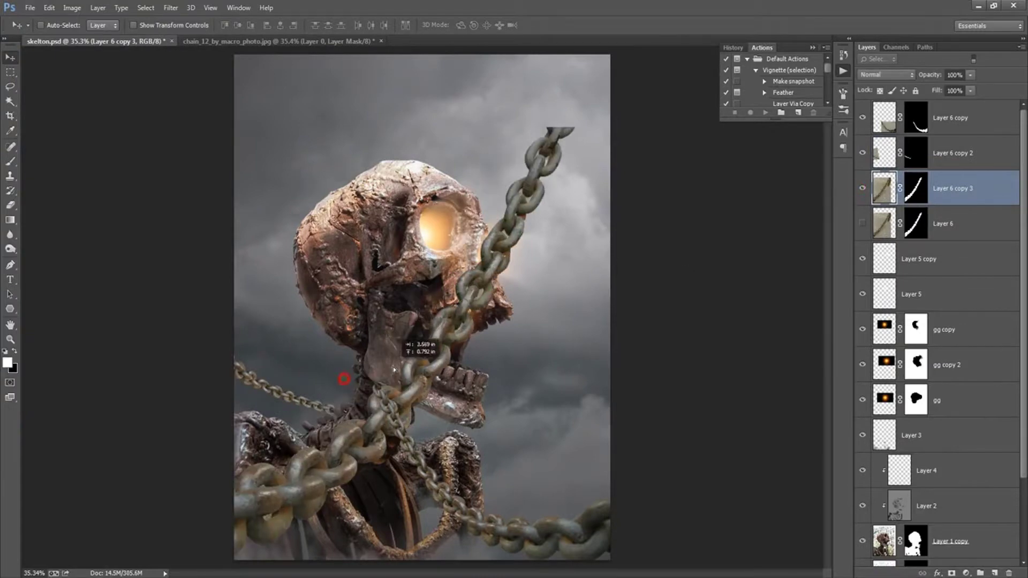
Step: Mirror the new chain copy, shrink it, and move it up toward the chest
{"action": "left_click", "coordinate": [49, 7]}
{"action": "left_click", "coordinate": [252, 446]}
{"action": "left_click_drag", "start_coordinate": [575, 132], "coordinate": [626, 428]}
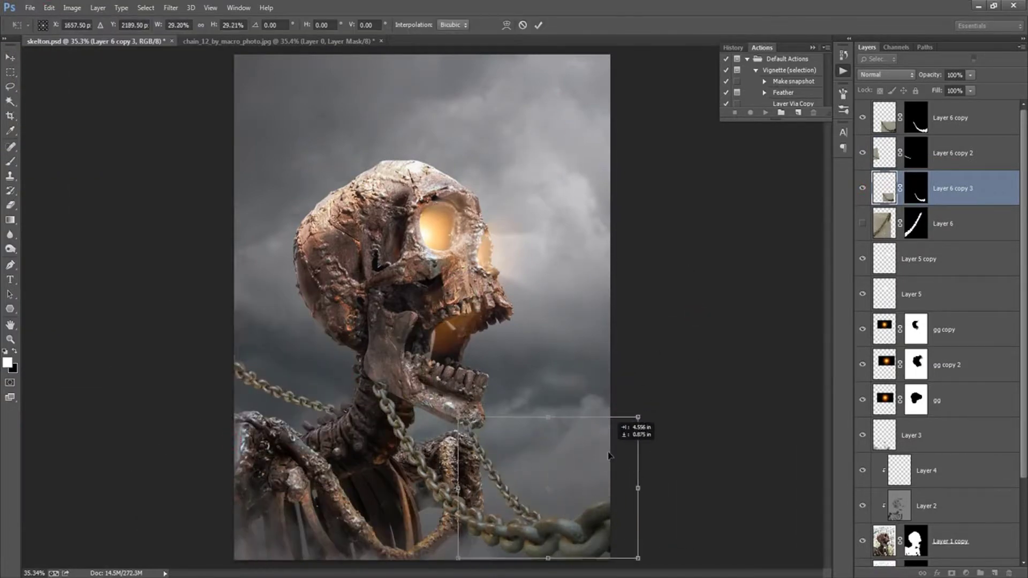
{"action": "key", "text": "Return"}
{"action": "left_click_drag", "start_coordinate": [532, 472], "coordinate": [594, 469]}
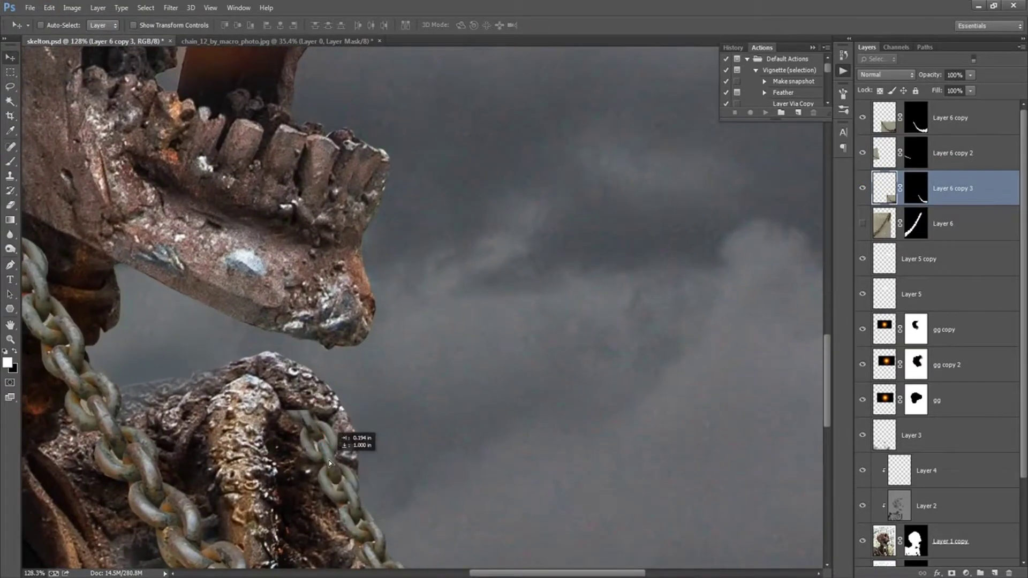
Step: On a new layer, paint grey rock shading around the chain with a 4 px pressure-opacity brush
{"action": "key", "text": "ctrl+shift+alt+n"}
{"action": "left_click_drag", "start_coordinate": [319, 408], "coordinate": [352, 408]}
{"action": "key", "text": "b"}
{"action": "right_click", "coordinate": [297, 346]}
{"action": "key", "text": "F5"}
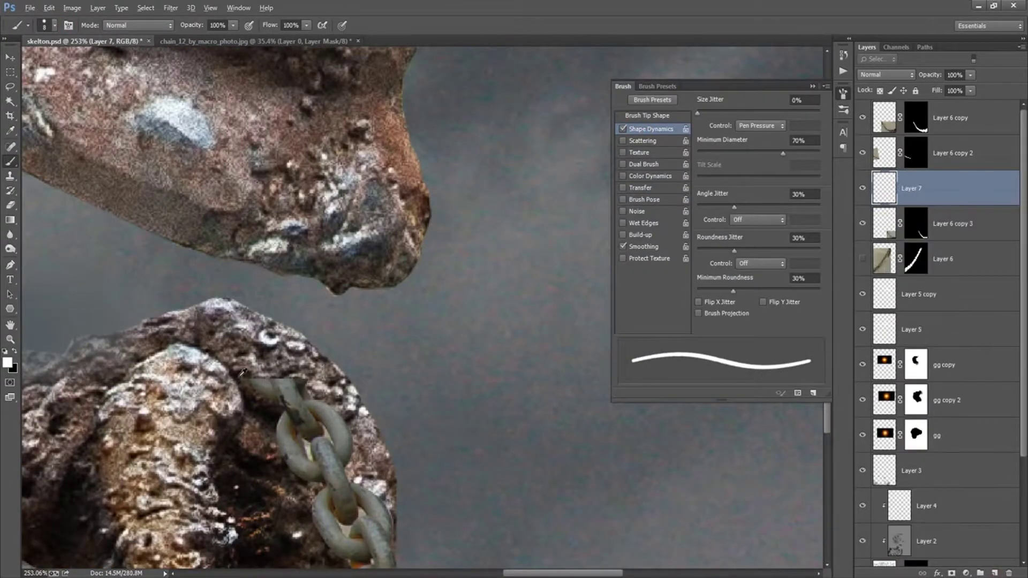
{"action": "left_click", "coordinate": [259, 383], "text": "alt"}
{"action": "mouse_move", "coordinate": [259, 383]}
{"action": "left_mouse_down"}
{"action": "mouse_move", "coordinate": [300, 375]}
{"action": "mouse_move", "coordinate": [277, 355]}
{"action": "mouse_move", "coordinate": [309, 367]}
{"action": "mouse_move", "coordinate": [264, 358]}
{"action": "left_mouse_up"}
{"action": "key", "text": "bracketleft"}
{"action": "key", "text": "bracketleft"}
{"action": "key", "text": "bracketleft"}
{"action": "left_click", "coordinate": [640, 188]}
{"action": "left_click", "coordinate": [623, 129]}
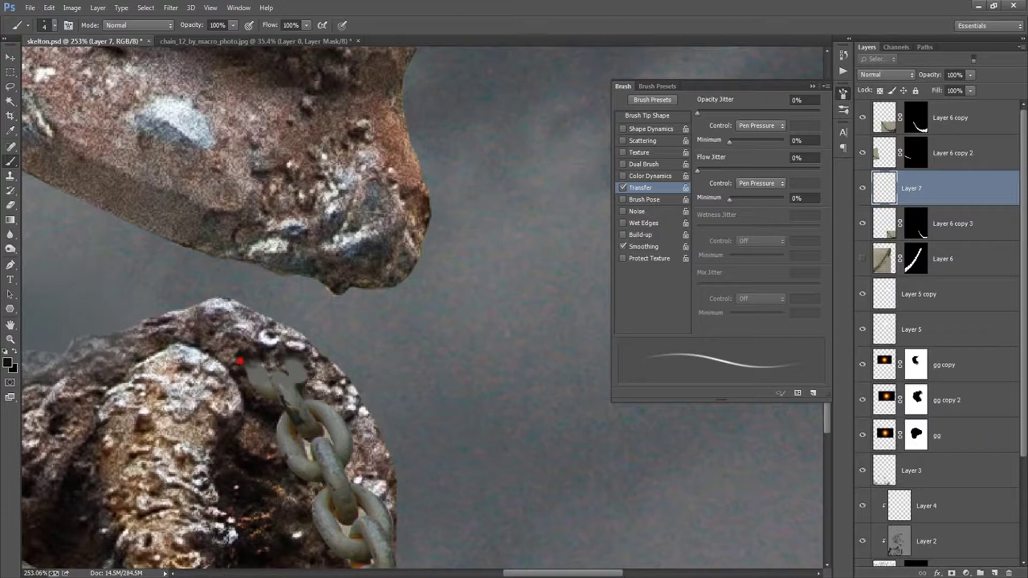
Step: Reposition the Layer 6 foreground chain piece
{"action": "key", "text": "ctrl+0"}
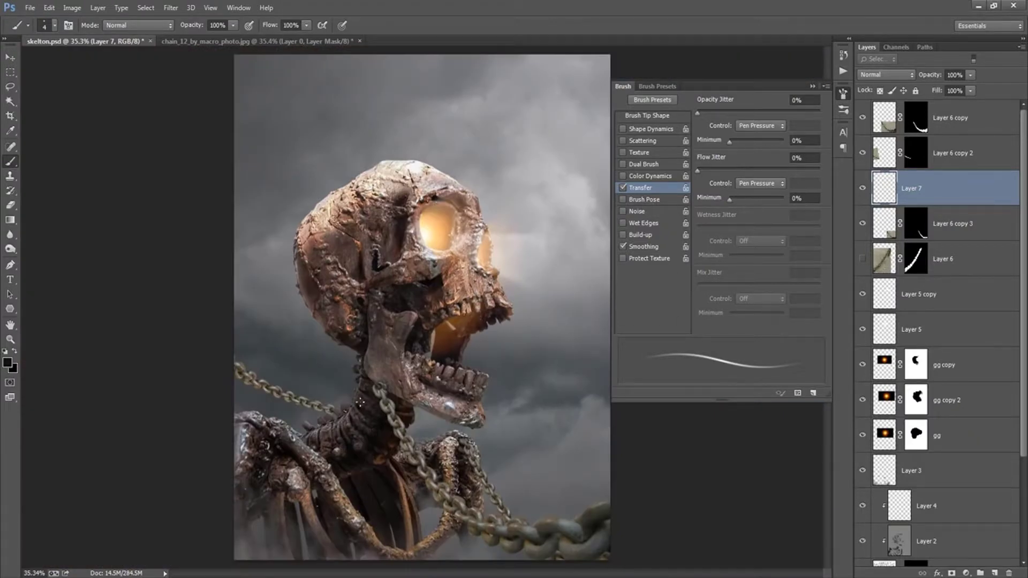
{"action": "left_click", "coordinate": [862, 262]}
{"action": "key", "text": "ctrl+t"}
{"action": "left_click_drag", "start_coordinate": [563, 110], "coordinate": [367, 330]}
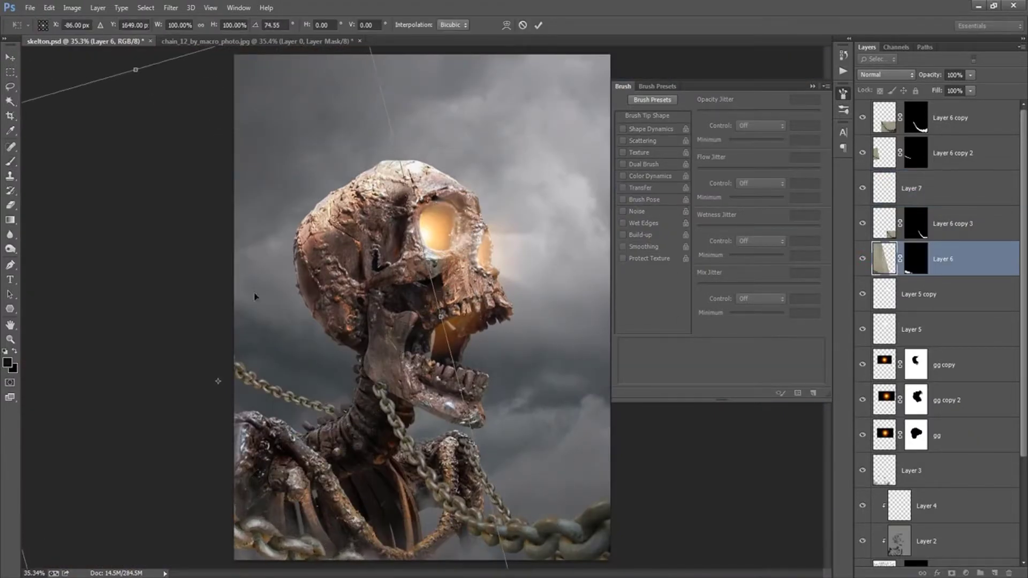
{"action": "key", "text": "Return"}
{"action": "key", "text": "b"}
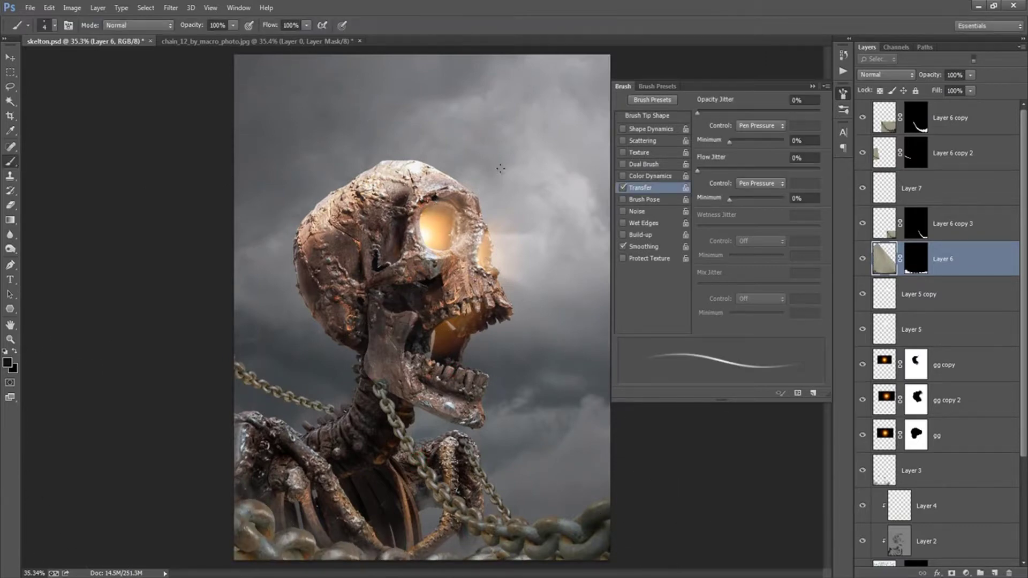
Step: Duplicate Layer 6 copy 2 beneath Layer 1 copy and move it across the chest
{"action": "left_click", "coordinate": [862, 153]}
{"action": "key", "text": "ctrl+j"}
{"action": "left_click_drag", "start_coordinate": [942, 152], "coordinate": [948, 461]}
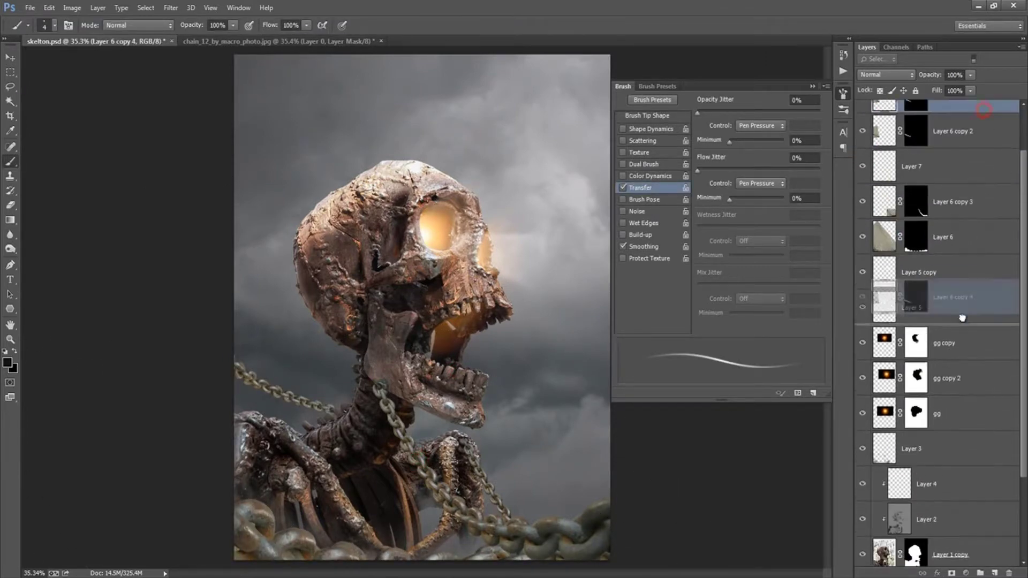
{"action": "key", "text": "v"}
{"action": "mouse_move", "coordinate": [562, 360]}
{"action": "left_mouse_down"}
{"action": "mouse_move", "coordinate": [670, 455]}
{"action": "mouse_move", "coordinate": [519, 356]}
{"action": "mouse_move", "coordinate": [544, 230]}
{"action": "left_mouse_up"}
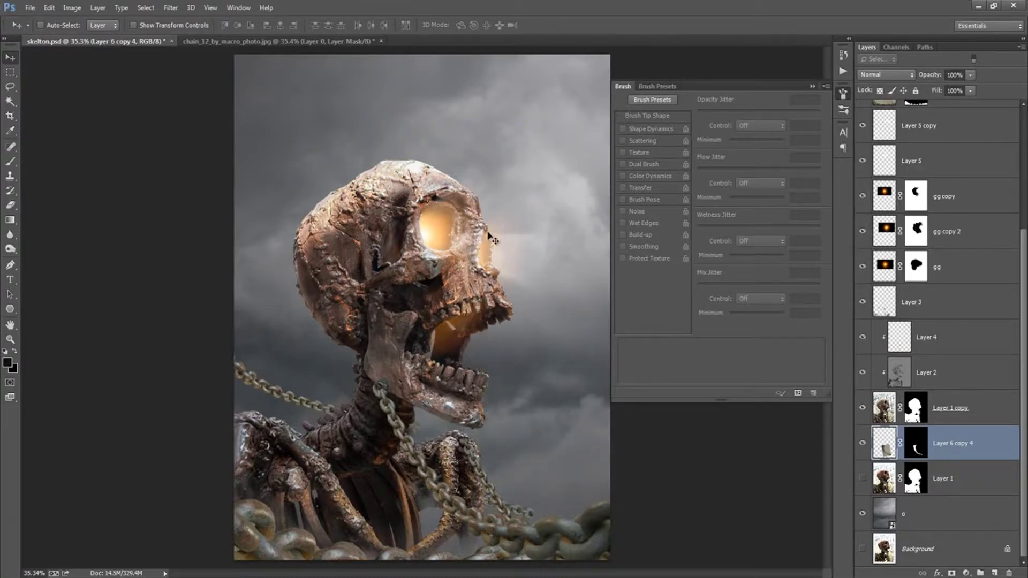
Step: Rotate the new chain copy to run diagonally toward the right edge
{"action": "key", "text": "ctrl+t"}
{"action": "key", "text": "ctrl+minus"}
{"action": "mouse_move", "coordinate": [645, 247]}
{"action": "left_mouse_down"}
{"action": "mouse_move", "coordinate": [688, 324]}
{"action": "mouse_move", "coordinate": [707, 290]}
{"action": "mouse_move", "coordinate": [581, 292]}
{"action": "left_mouse_up"}
{"action": "left_click", "coordinate": [538, 25]}
{"action": "key", "text": "ctrl+0"}
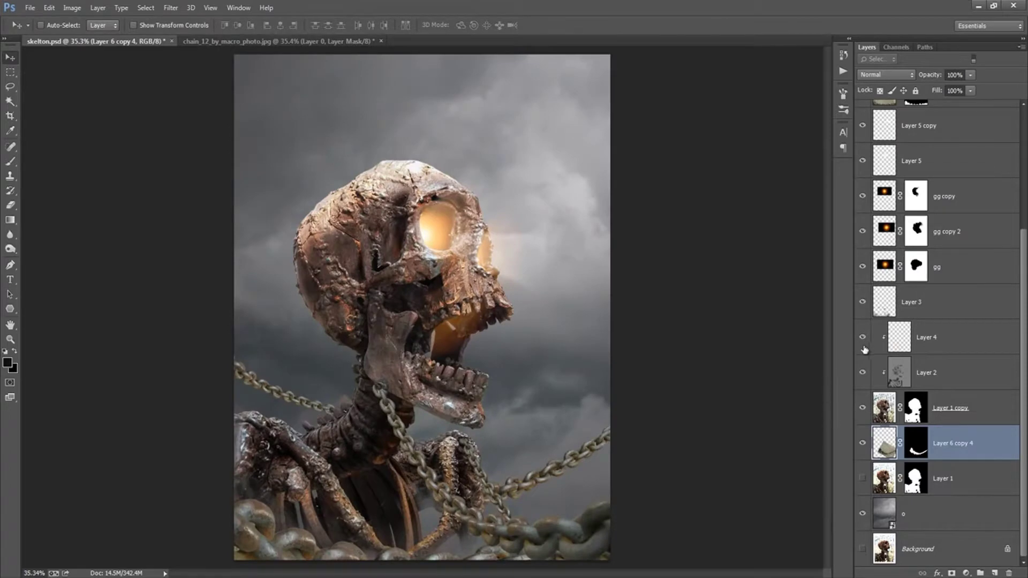
{"action": "key", "text": "alt+period"}
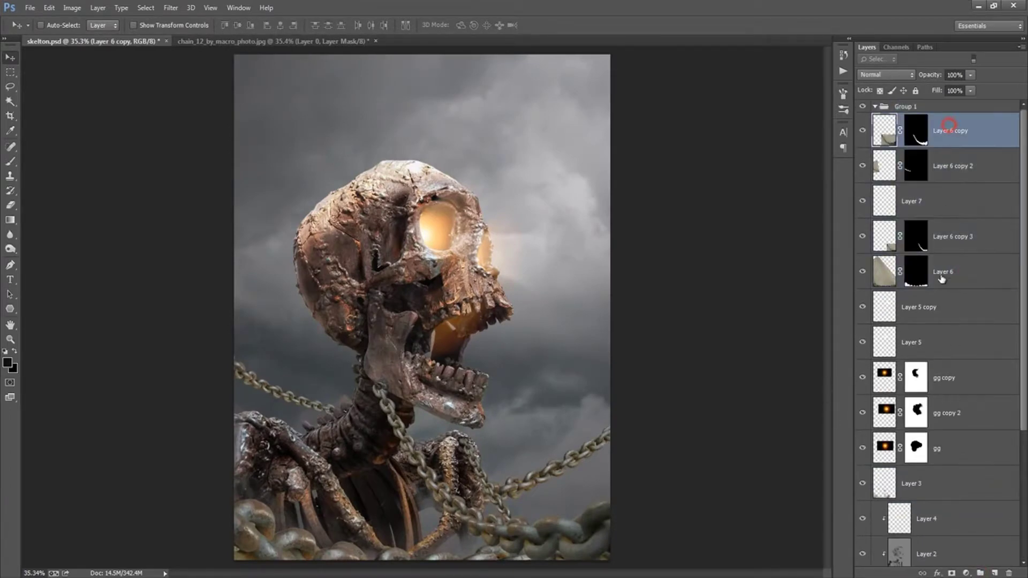
Step: Group the chain layers into Group 1 and collapse it
{"action": "left_click", "coordinate": [959, 259], "text": "shift"}
{"action": "key", "text": "ctrl+g"}
{"action": "left_click", "coordinate": [876, 107]}
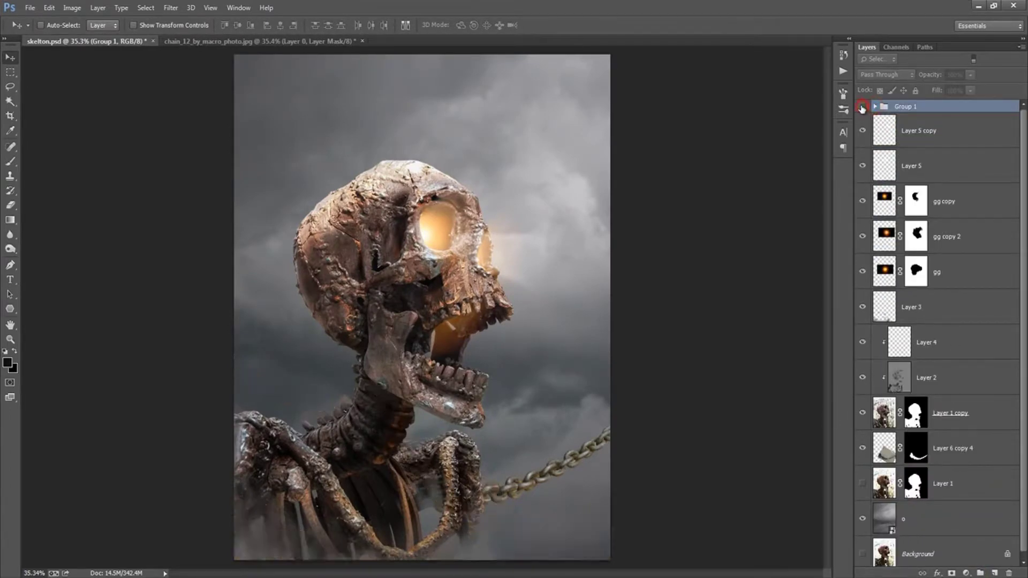
{"action": "left_click", "coordinate": [863, 106]}
Step: Add a Color Balance adjustment clipped to Group 1, shifting midtones toward red and yellow
{"action": "left_click", "coordinate": [966, 573]}
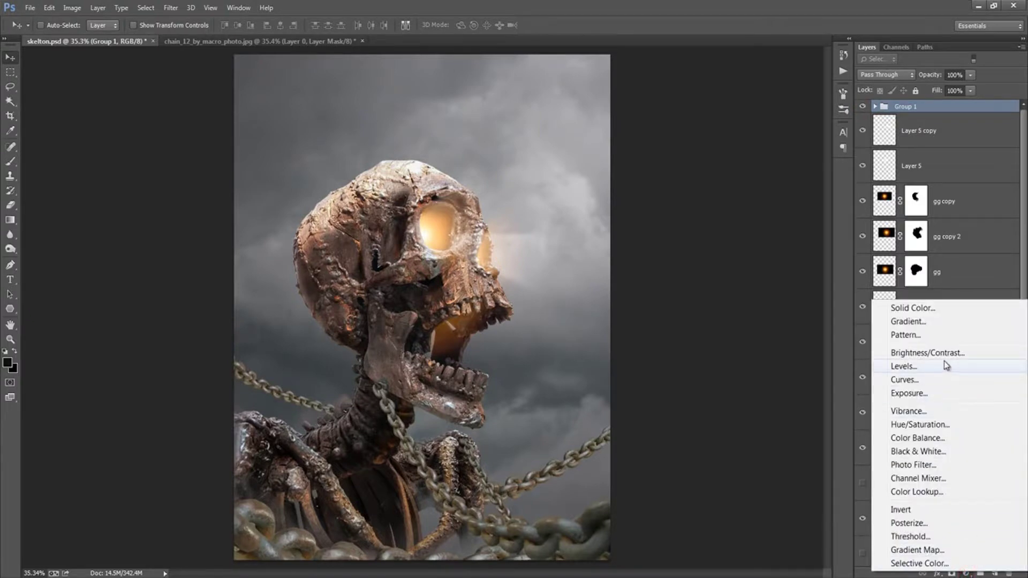
{"action": "left_click", "coordinate": [947, 438]}
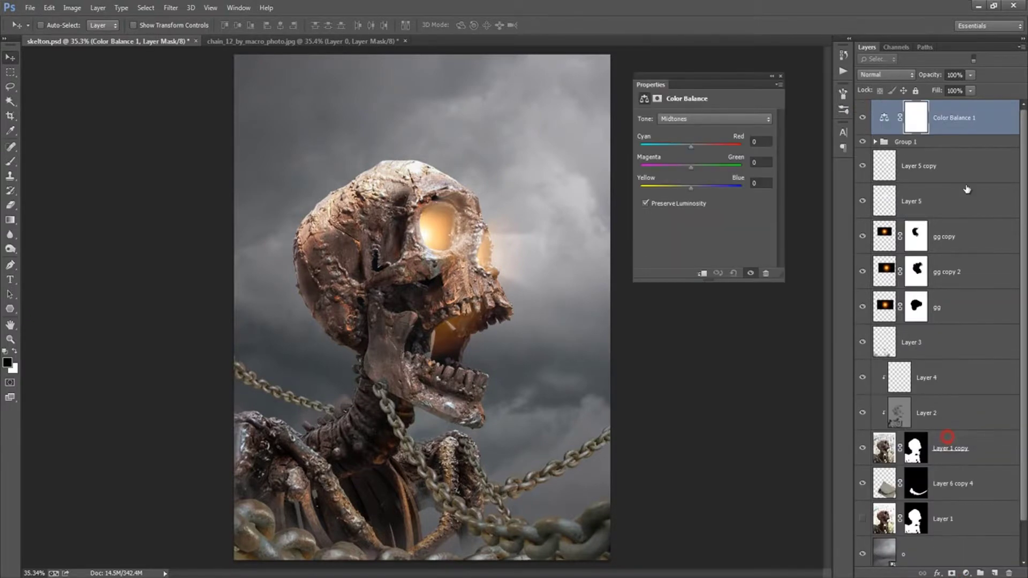
{"action": "left_click", "coordinate": [946, 133], "text": "alt"}
{"action": "key", "text": "ctrl+s"}
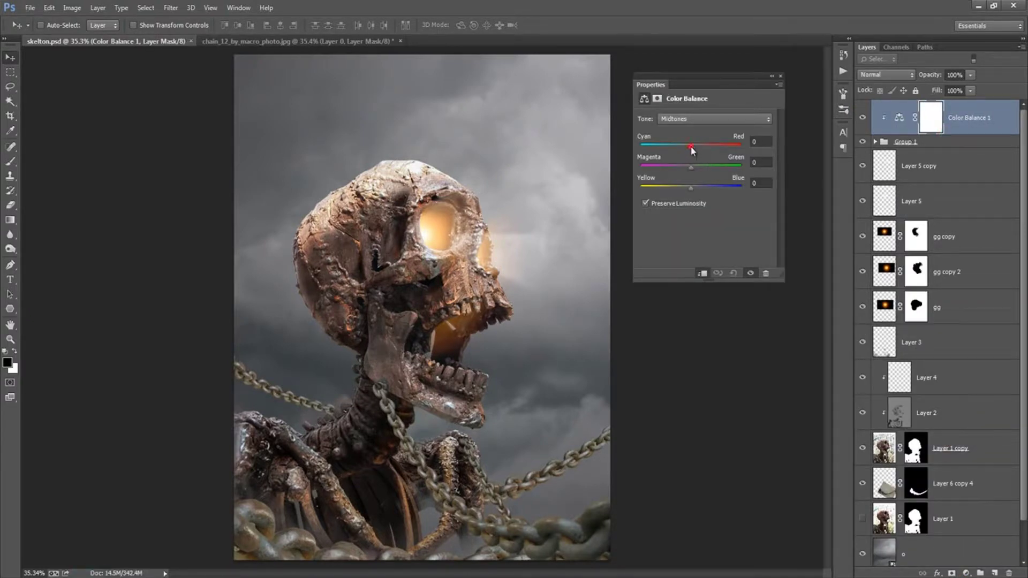
{"action": "left_click_drag", "start_coordinate": [691, 146], "coordinate": [695, 146]}
{"action": "left_click_drag", "start_coordinate": [691, 187], "coordinate": [683, 188]}
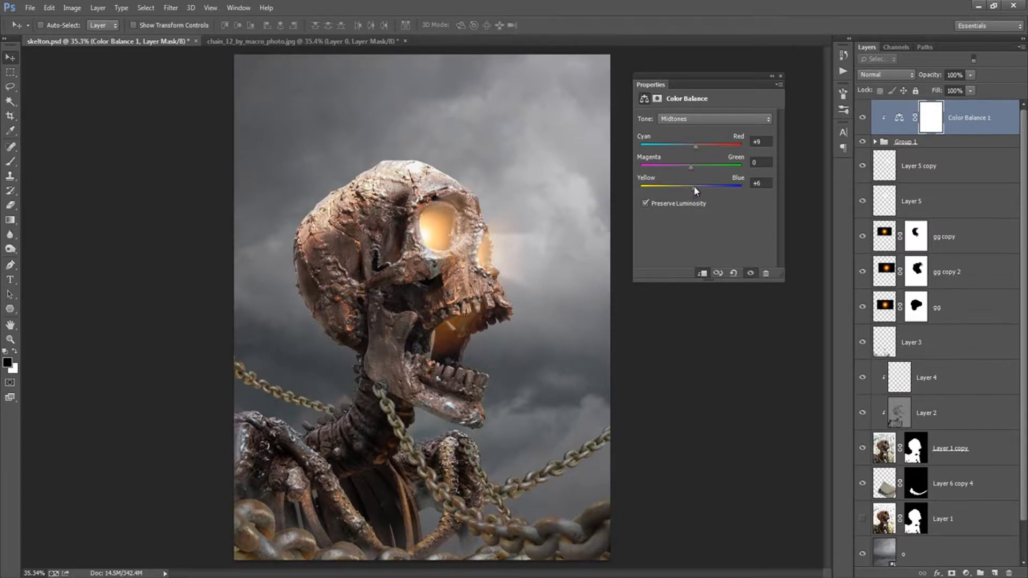
{"action": "left_click", "coordinate": [782, 78]}
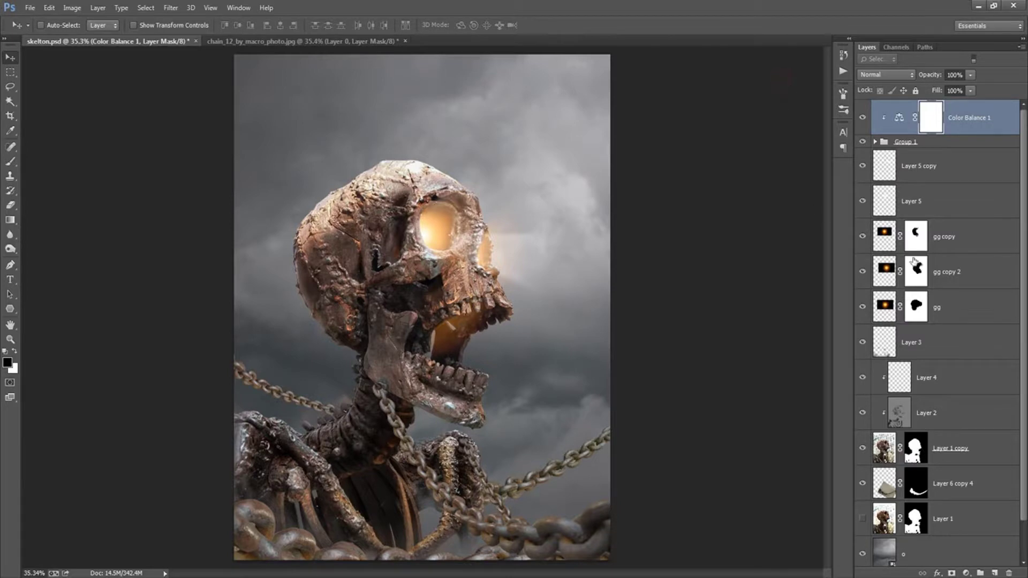
Step: Add a clipped Brightness/Contrast adjustment lowering the chains' brightness and contrast
{"action": "left_click", "coordinate": [966, 573]}
{"action": "left_click", "coordinate": [967, 355]}
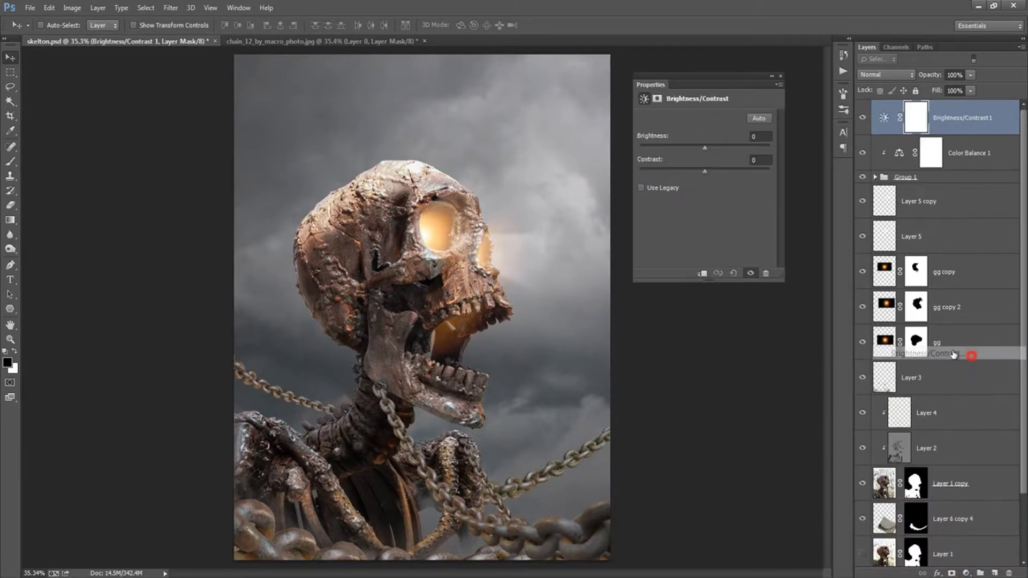
{"action": "left_click", "coordinate": [958, 132], "text": "alt"}
{"action": "left_click_drag", "start_coordinate": [704, 148], "coordinate": [675, 157]}
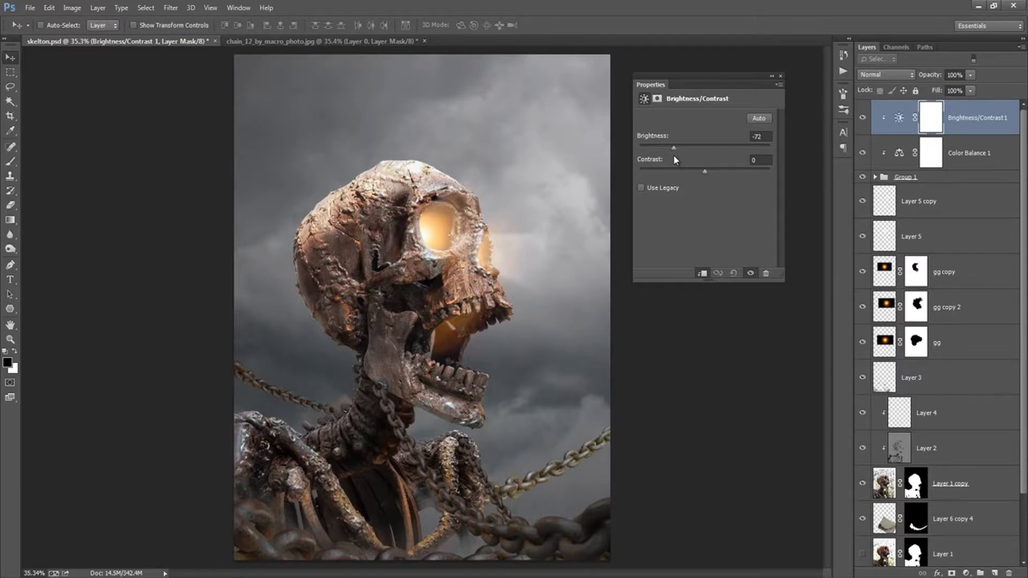
{"action": "mouse_move", "coordinate": [704, 172]}
{"action": "left_mouse_down"}
{"action": "mouse_move", "coordinate": [689, 178]}
{"action": "mouse_move", "coordinate": [716, 181]}
{"action": "left_mouse_up"}
{"action": "left_click_drag", "start_coordinate": [728, 175], "coordinate": [723, 176]}
{"action": "mouse_move", "coordinate": [675, 152]}
{"action": "left_mouse_down"}
{"action": "mouse_move", "coordinate": [686, 154]}
{"action": "mouse_move", "coordinate": [664, 159]}
{"action": "left_mouse_up"}
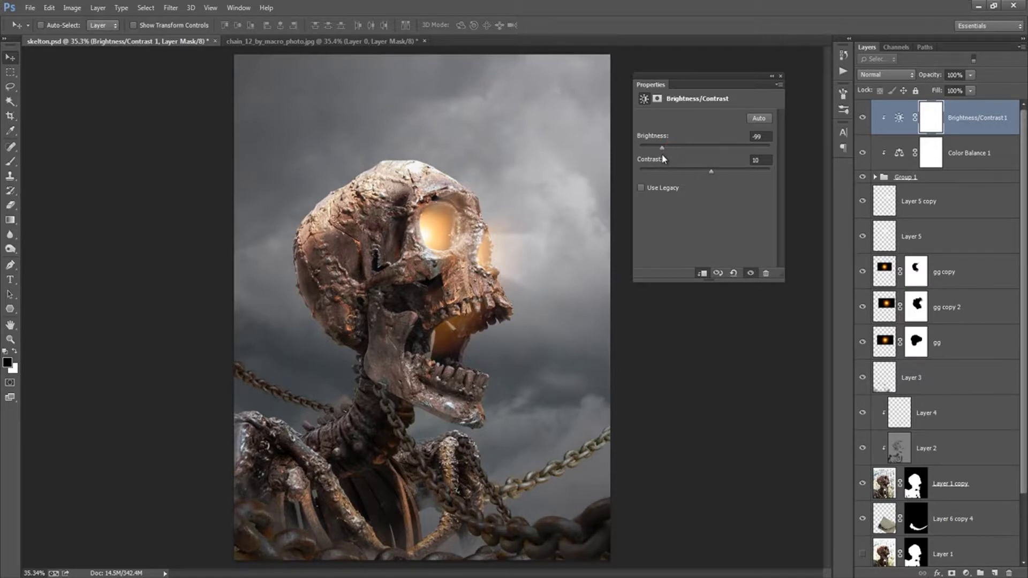
{"action": "left_click", "coordinate": [780, 77]}
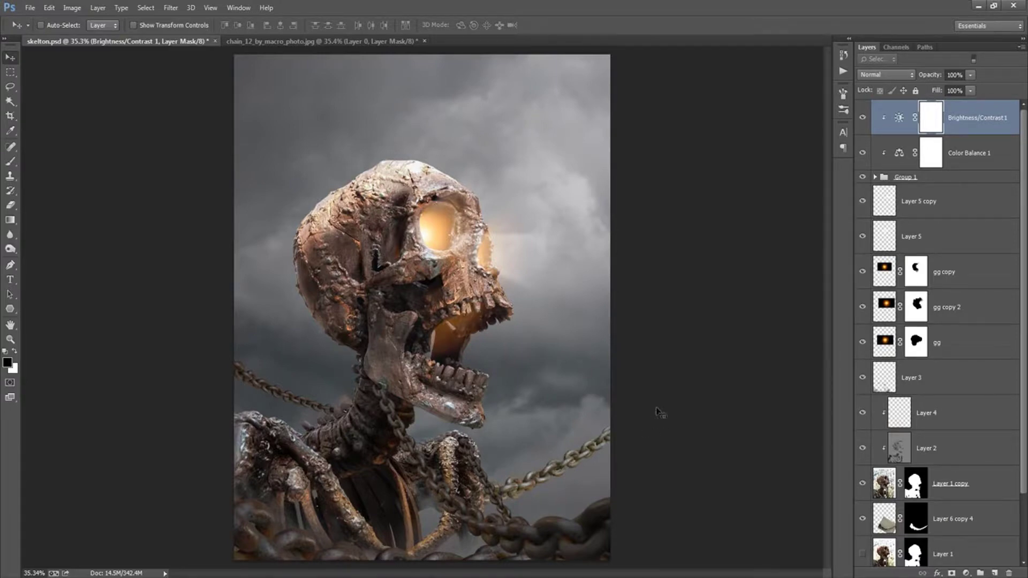
Step: Apply a 15.5 px Gaussian Blur to the Layer 6 foreground chain
{"action": "left_click", "coordinate": [876, 177]}
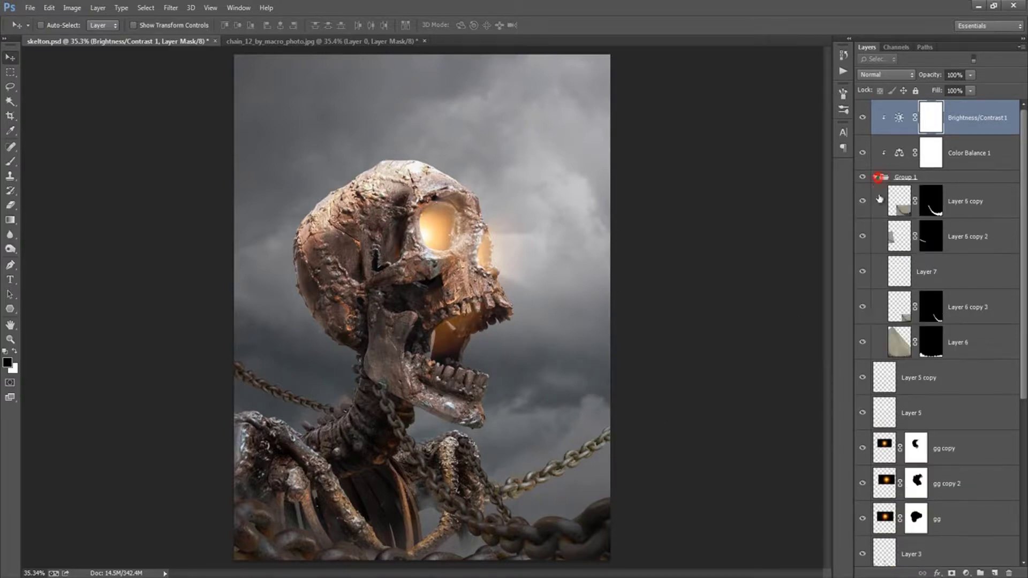
{"action": "left_click", "coordinate": [863, 343]}
{"action": "left_click", "coordinate": [899, 342]}
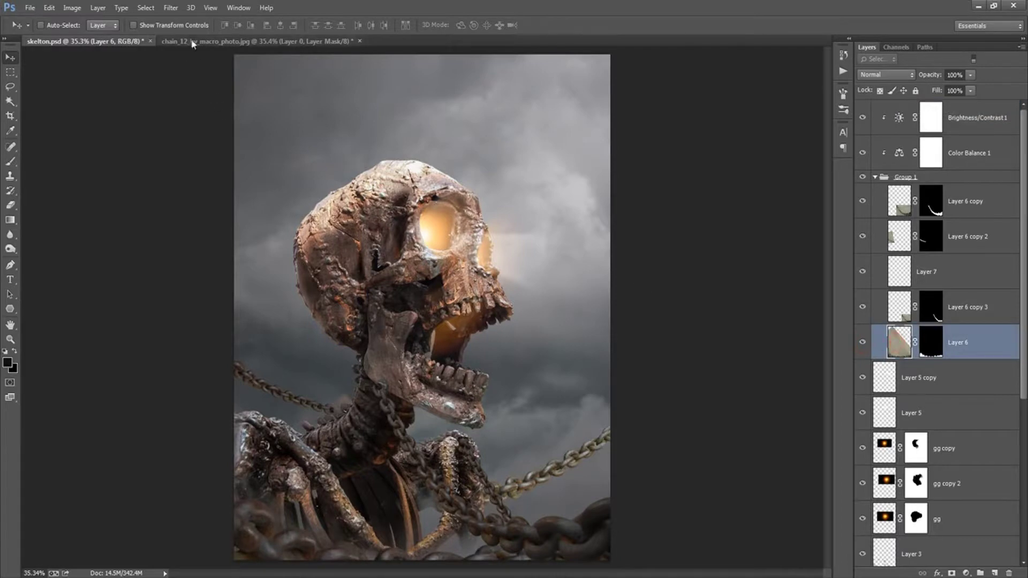
{"action": "left_click", "coordinate": [170, 7]}
{"action": "left_click", "coordinate": [107, 264]}
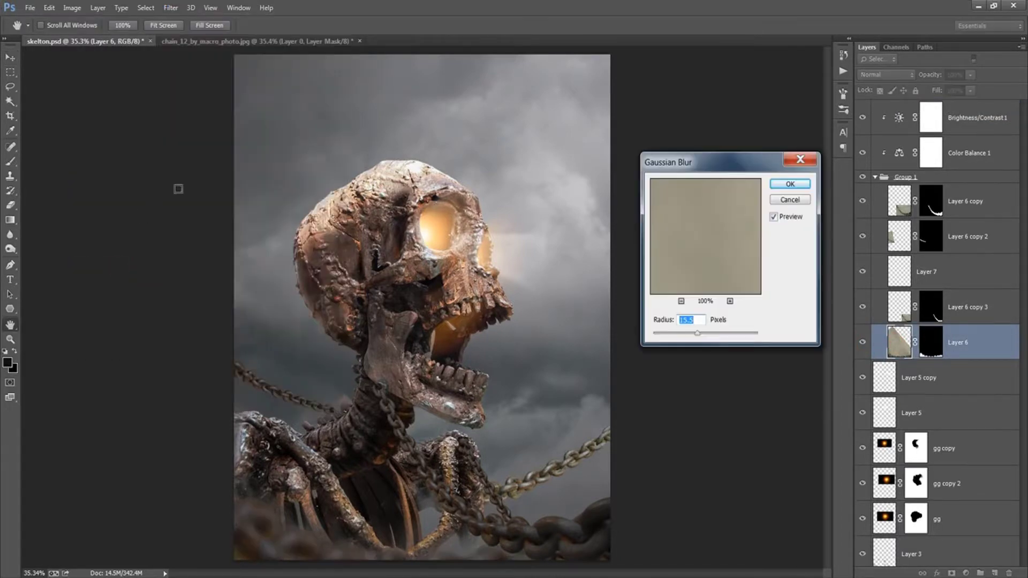
{"action": "left_click", "coordinate": [791, 184]}
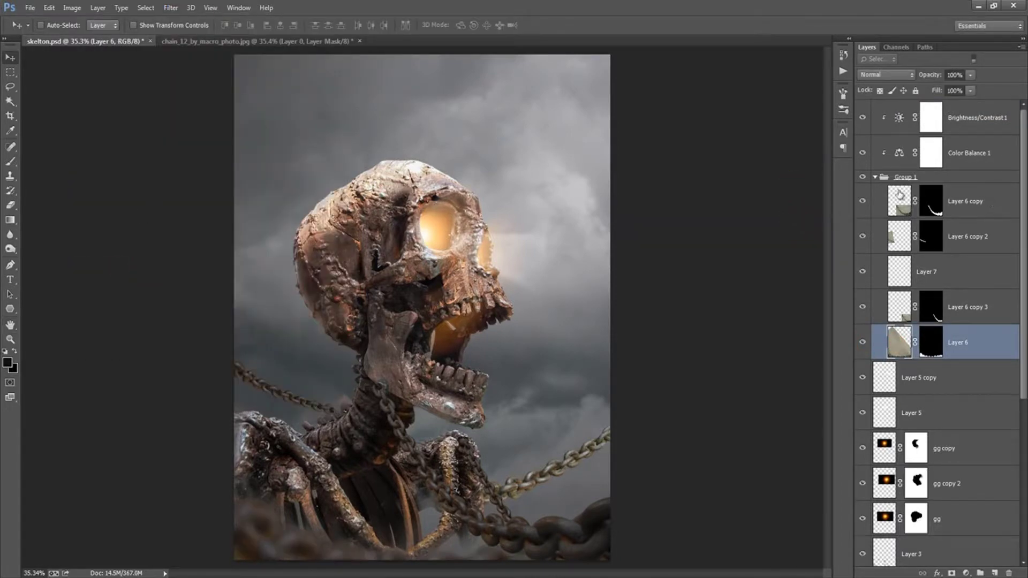
Step: Duplicate the Color Balance 1 and Brightness/Contrast 1 adjustment layers
{"action": "left_click", "coordinate": [874, 177]}
{"action": "left_click", "coordinate": [963, 127]}
{"action": "left_click", "coordinate": [974, 154], "text": "shift"}
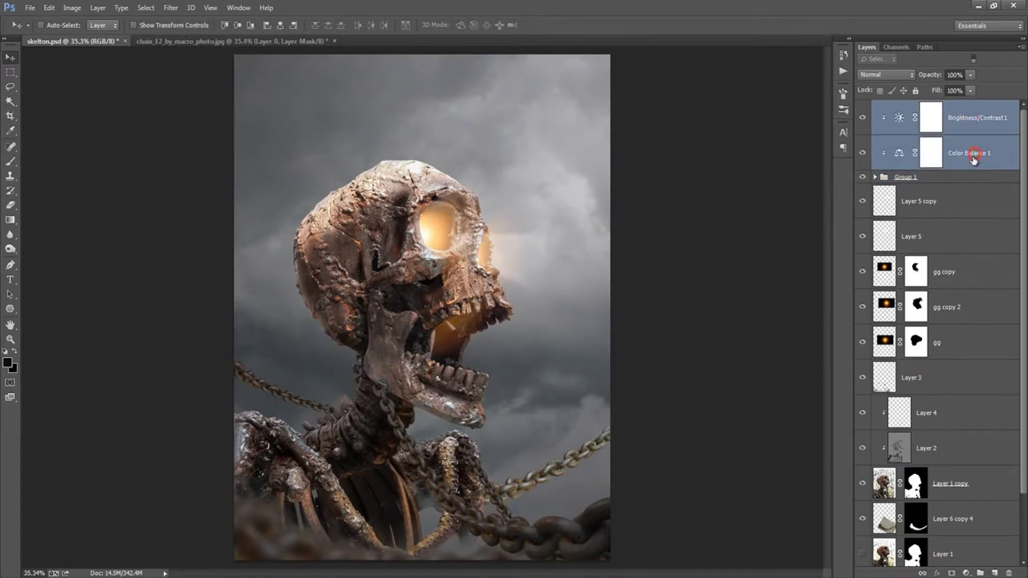
{"action": "key", "text": "ctrl+j"}
{"action": "mouse_move", "coordinate": [974, 161]}
{"action": "left_mouse_down"}
{"action": "mouse_move", "coordinate": [948, 267]}
{"action": "mouse_move", "coordinate": [942, 395]}
{"action": "left_mouse_up"}
Step: Move the adjustment copies above Layer 6 copy 4 and clip both to it
{"action": "scroll", "coordinate": [1017, 371], "scroll_direction": "down", "scroll_amount": 3}
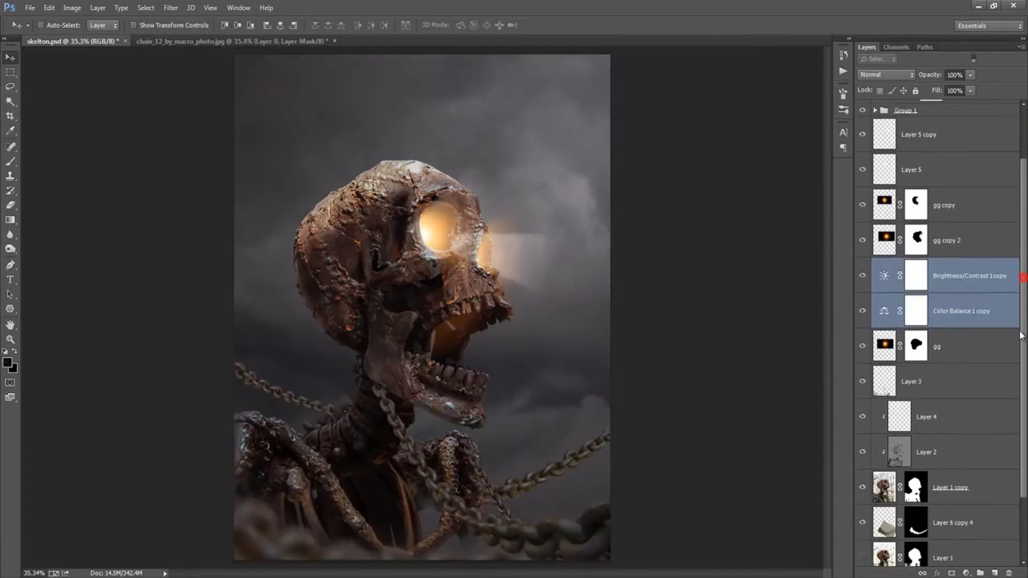
{"action": "scroll", "coordinate": [1017, 371], "scroll_direction": "down", "scroll_amount": 2}
{"action": "left_click_drag", "start_coordinate": [964, 258], "coordinate": [951, 453]}
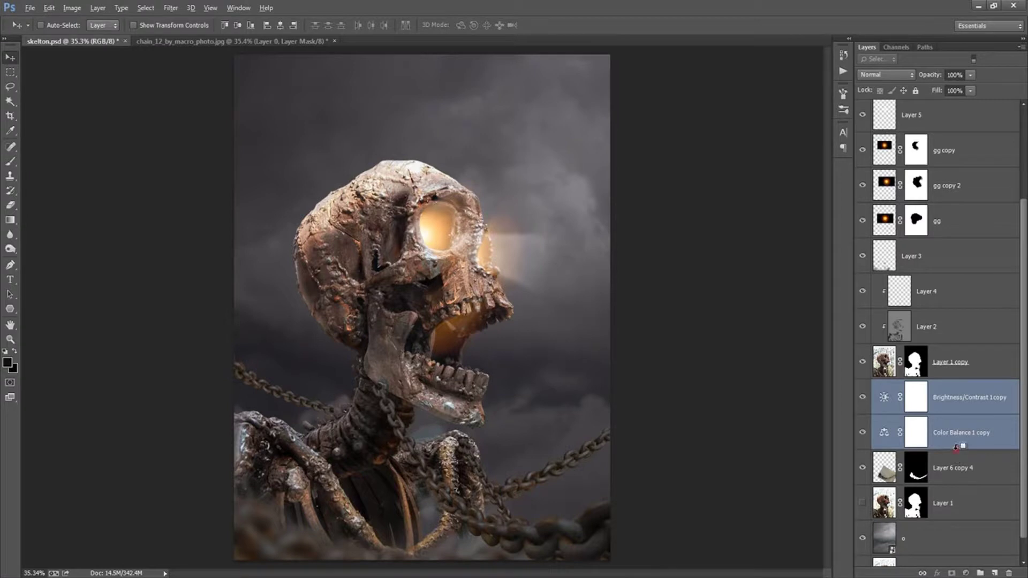
{"action": "left_click", "coordinate": [957, 448], "text": "alt"}
{"action": "left_click", "coordinate": [962, 411], "text": "alt"}
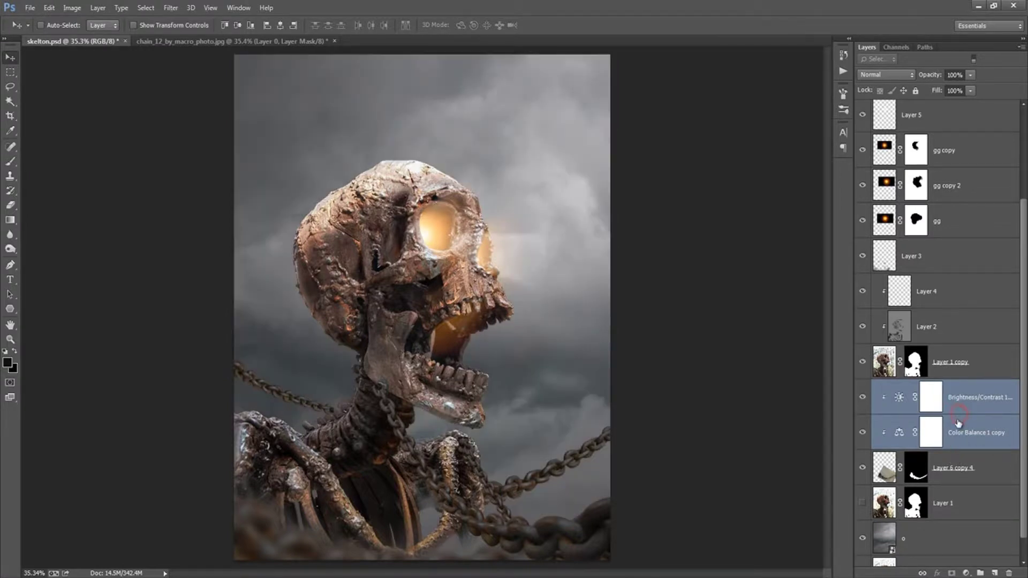
{"action": "scroll", "coordinate": [1025, 375], "scroll_direction": "down", "scroll_amount": 1}
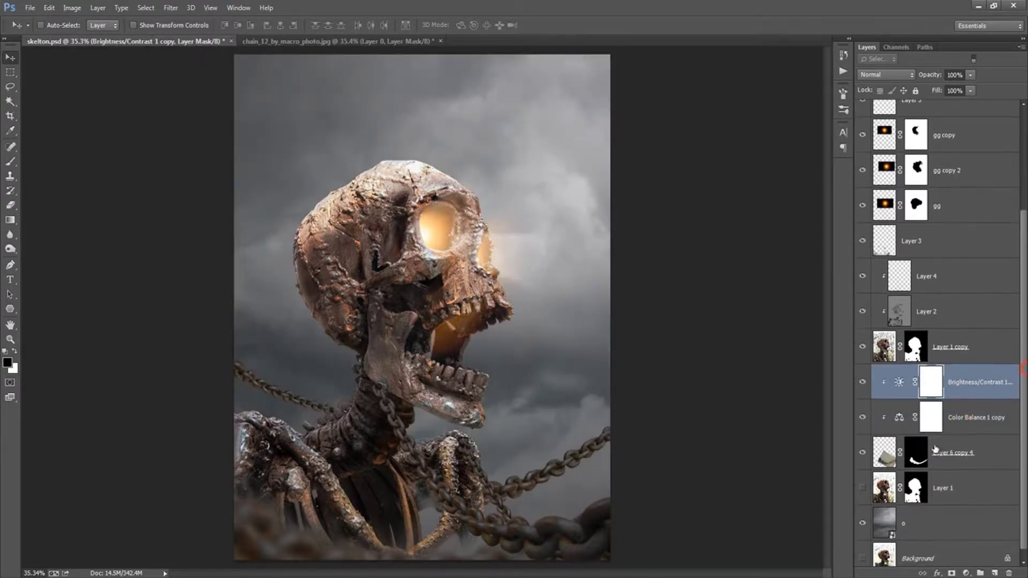
{"action": "left_click", "coordinate": [938, 452]}
Step: Open Layer Style for Layer 6 copy 4 and try Color Overlay and Stroke effects
{"action": "right_click", "coordinate": [982, 454]}
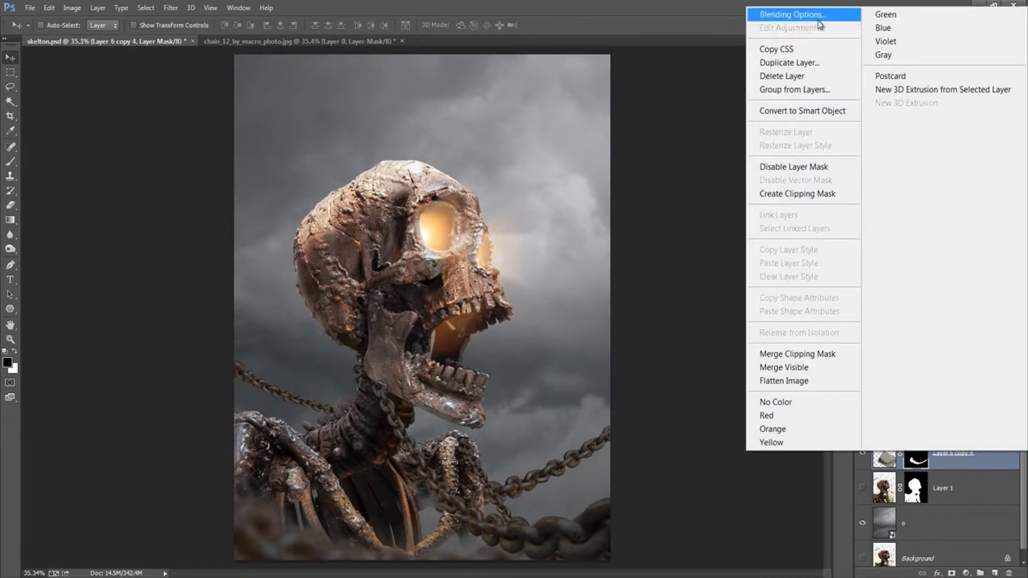
{"action": "left_click", "coordinate": [793, 15]}
{"action": "left_click_drag", "start_coordinate": [654, 71], "coordinate": [656, 76]}
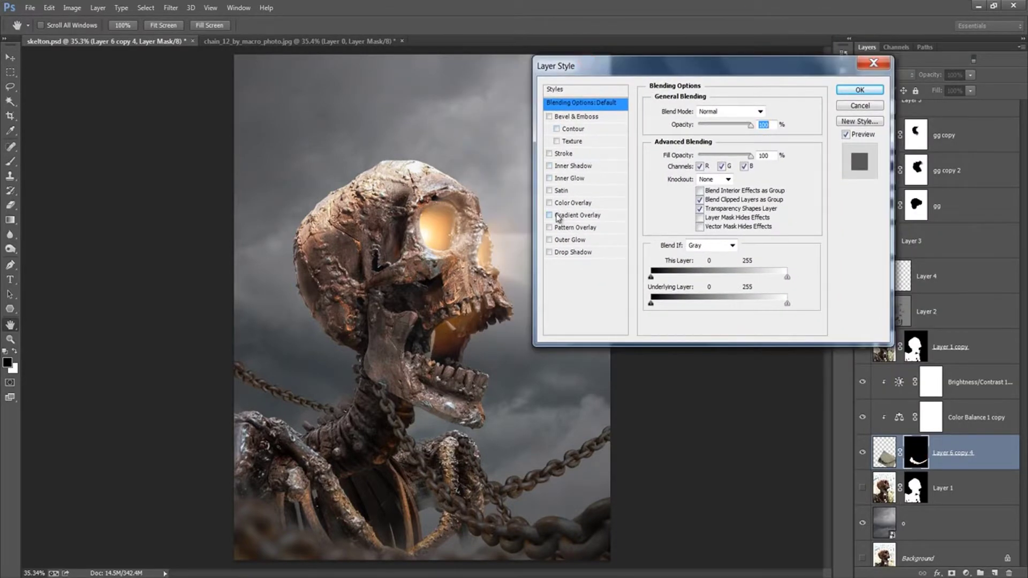
{"action": "left_click", "coordinate": [551, 203]}
{"action": "left_click", "coordinate": [550, 203]}
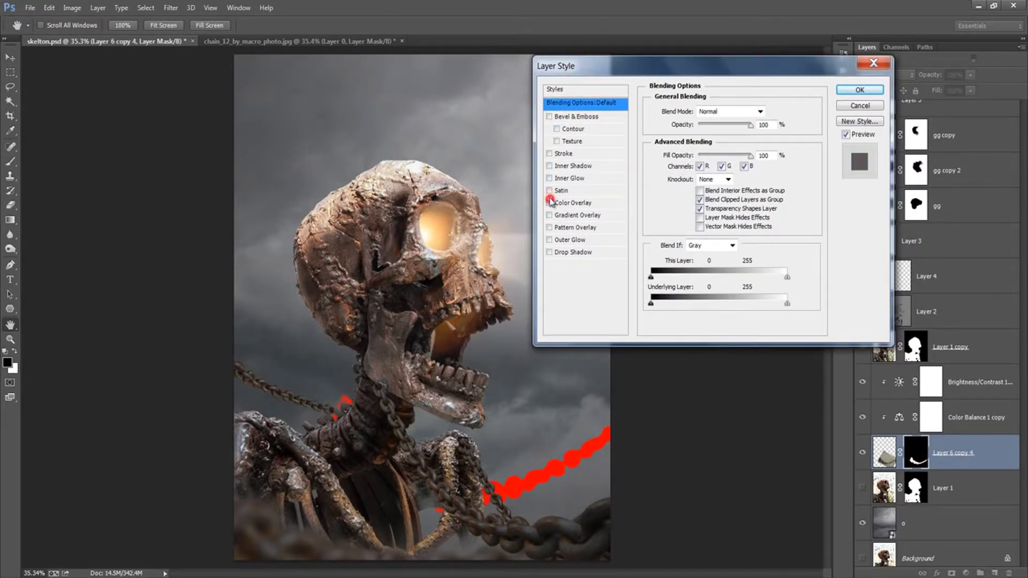
{"action": "left_click", "coordinate": [550, 203]}
{"action": "left_click", "coordinate": [550, 154]}
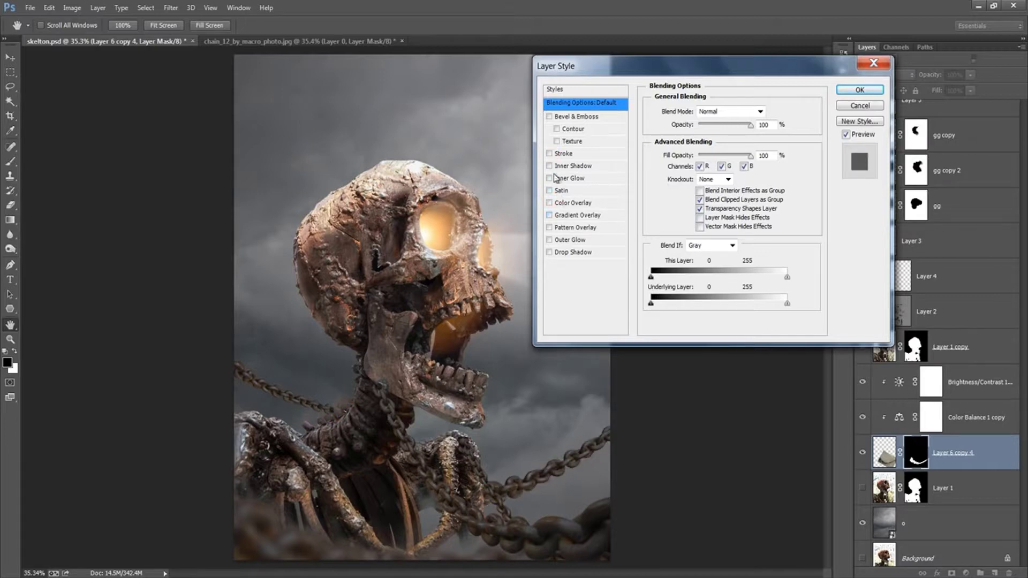
Step: Enable Inner Shadow with a white colour and Normal blend mode
{"action": "left_click", "coordinate": [551, 166]}
{"action": "left_click", "coordinate": [754, 111]}
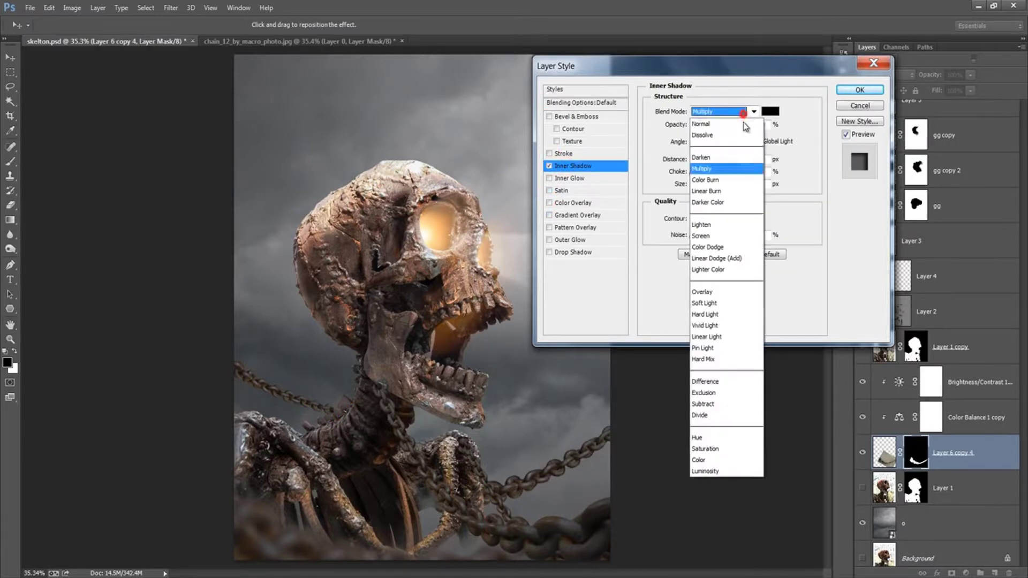
{"action": "left_click", "coordinate": [747, 93]}
{"action": "left_click", "coordinate": [767, 111]}
{"action": "left_click_drag", "start_coordinate": [760, 155], "coordinate": [765, 122]}
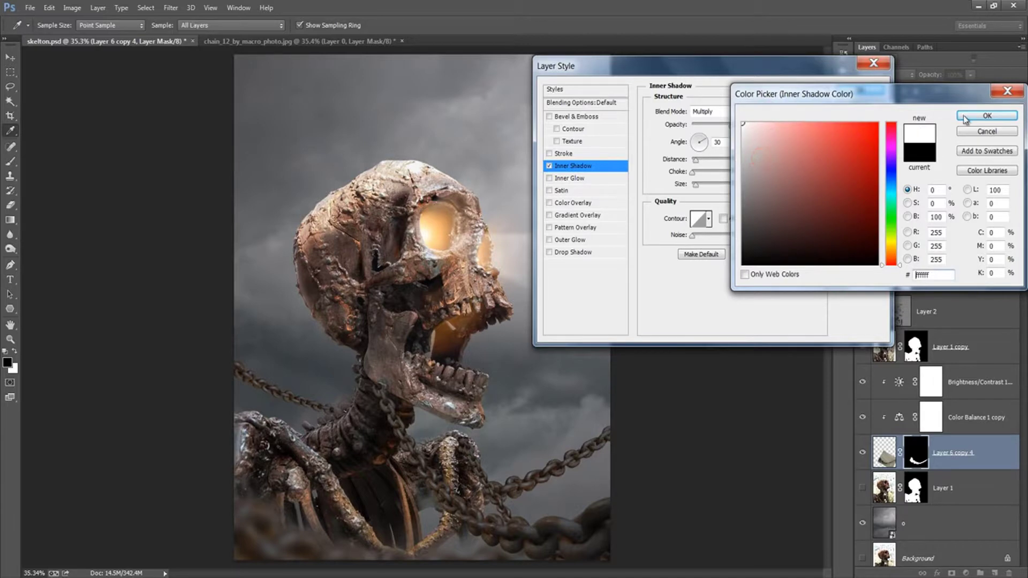
{"action": "left_click", "coordinate": [967, 114]}
{"action": "left_click", "coordinate": [718, 111]}
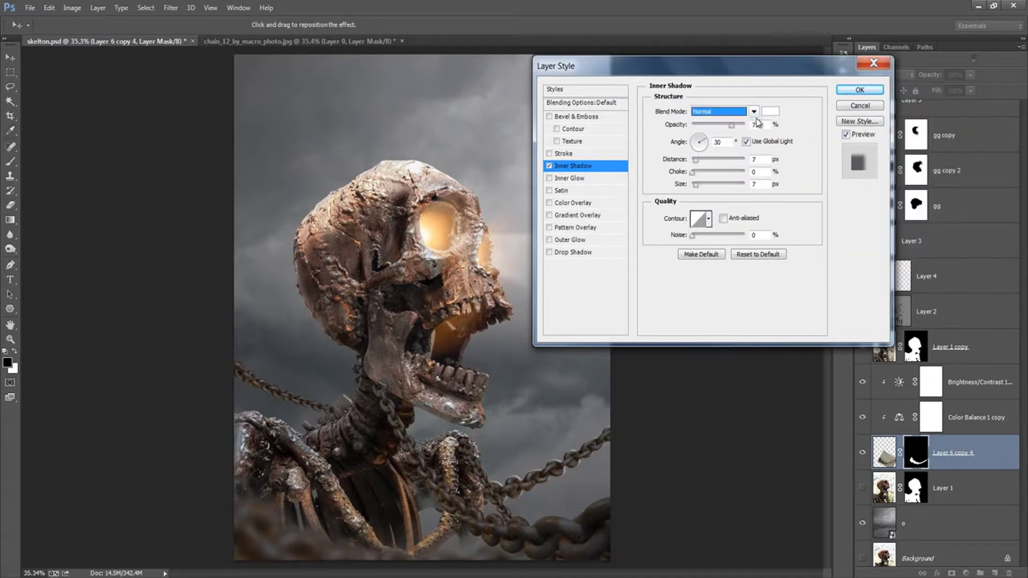
Step: Set the inner shadow to size 0, angle 93 and distance 2, and apply it
{"action": "left_click_drag", "start_coordinate": [700, 185], "coordinate": [693, 182]}
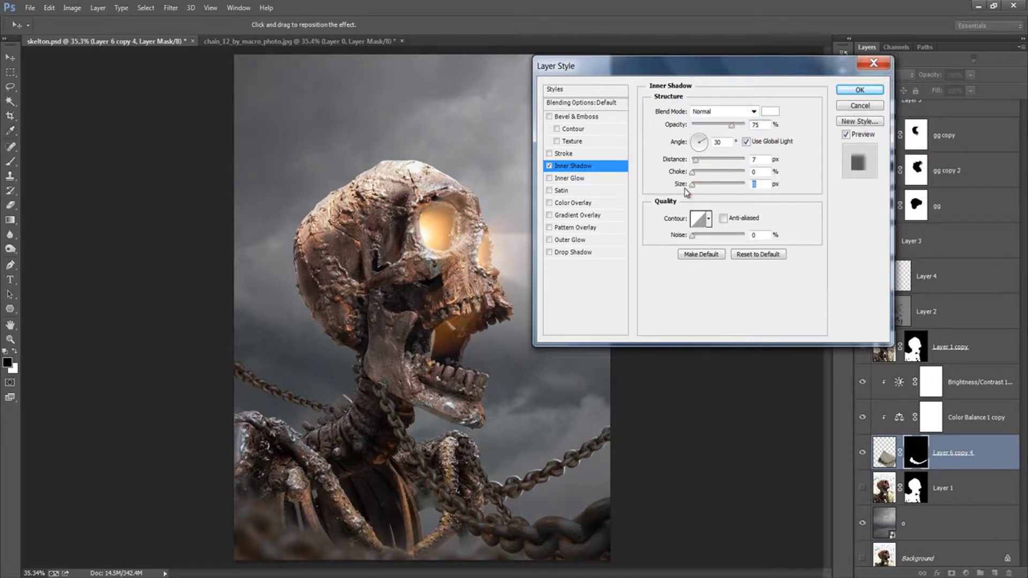
{"action": "left_click_drag", "start_coordinate": [708, 145], "coordinate": [695, 131]}
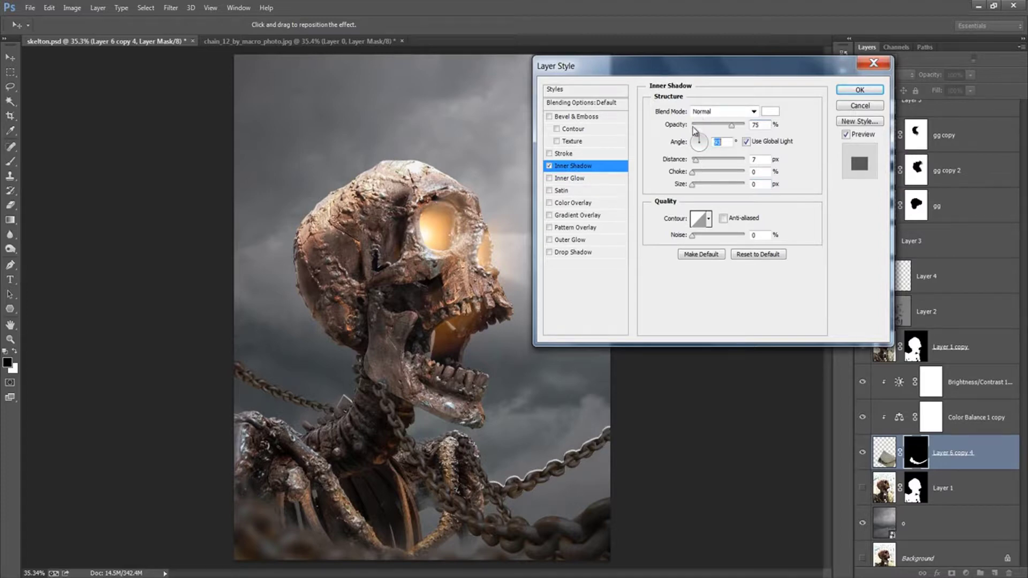
{"action": "double_click", "coordinate": [757, 160]}
{"action": "type", "text": "4"}
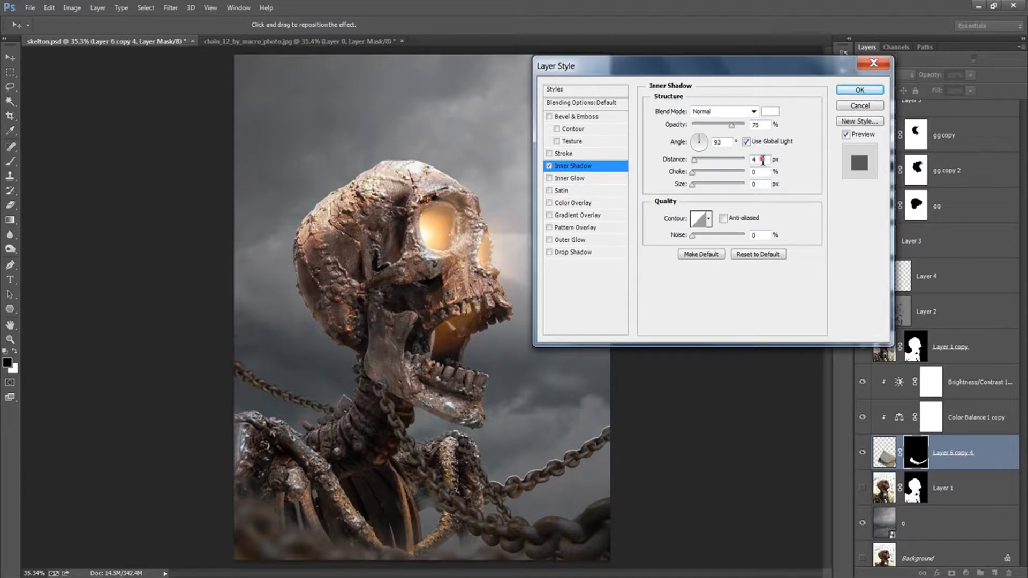
{"action": "double_click", "coordinate": [763, 159]}
{"action": "type", "text": "2"}
{"action": "left_click", "coordinate": [856, 90]}
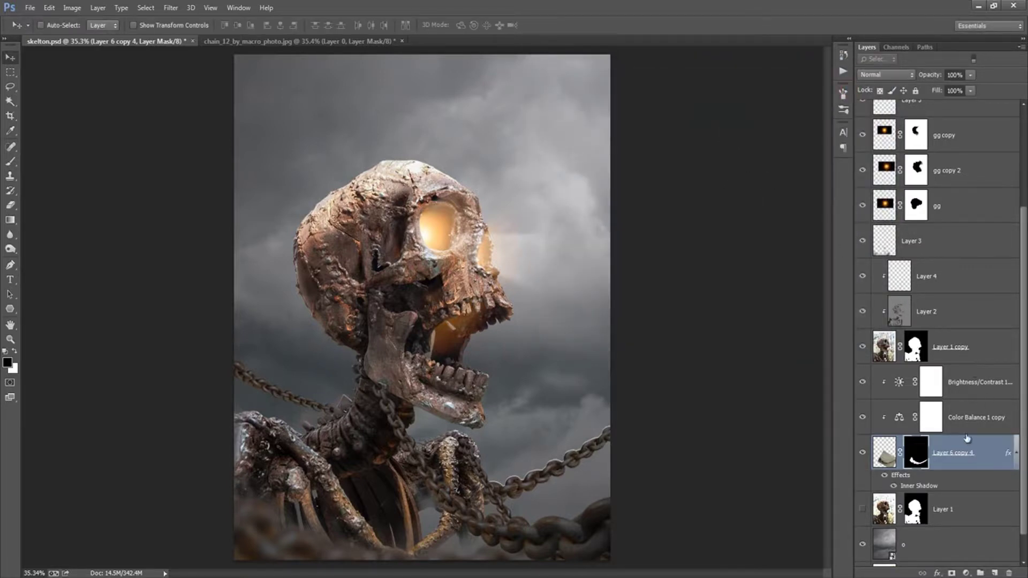
Step: Expand Group 1 and open Blending Options for Layer 6 copy 2
{"action": "scroll", "coordinate": [927, 231], "scroll_direction": "up", "scroll_amount": 4}
{"action": "scroll", "coordinate": [927, 230], "scroll_direction": "up", "scroll_amount": 1}
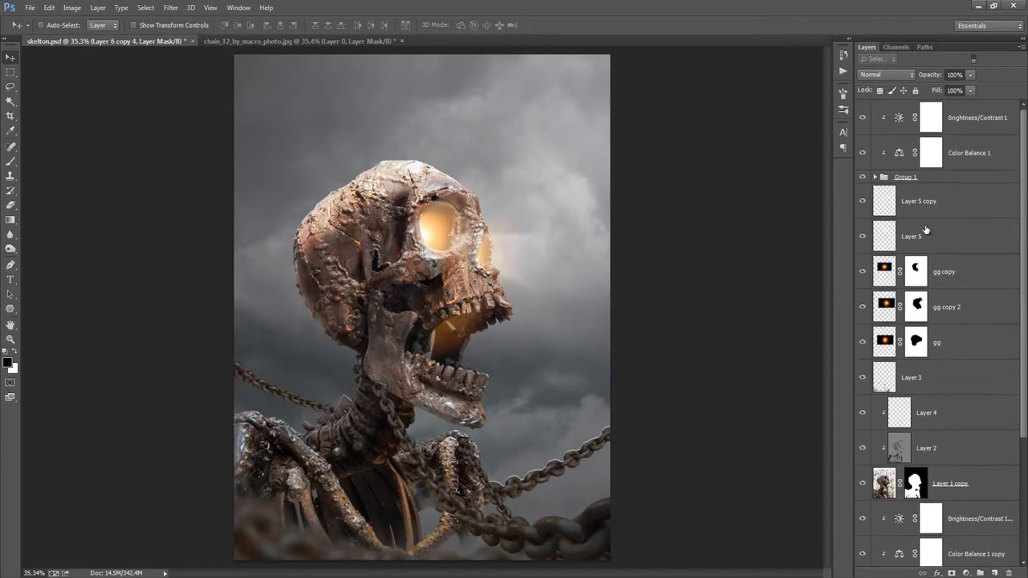
{"action": "left_click", "coordinate": [874, 177]}
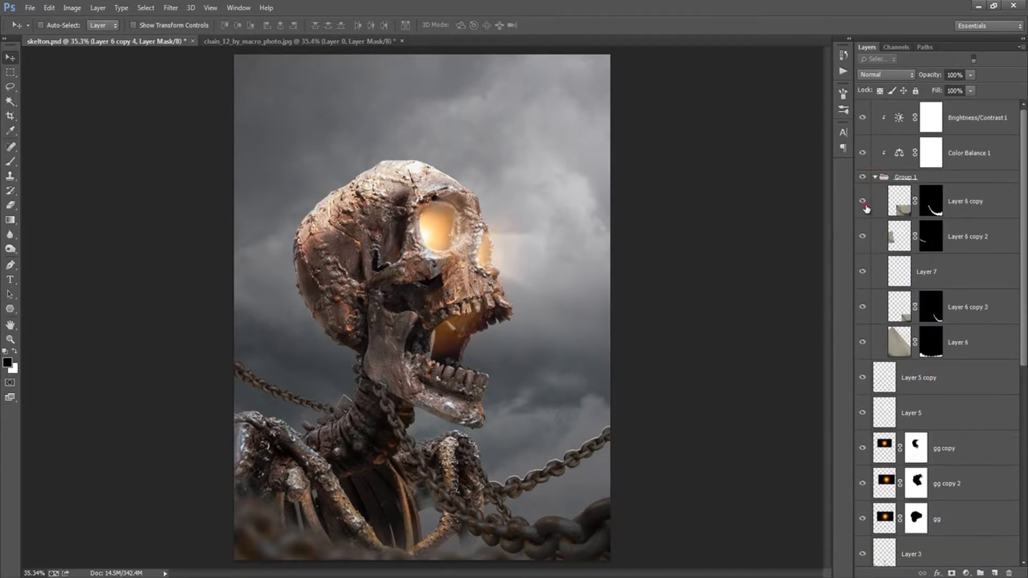
{"action": "left_click", "coordinate": [863, 201]}
{"action": "left_click", "coordinate": [863, 236]}
{"action": "left_click", "coordinate": [964, 235]}
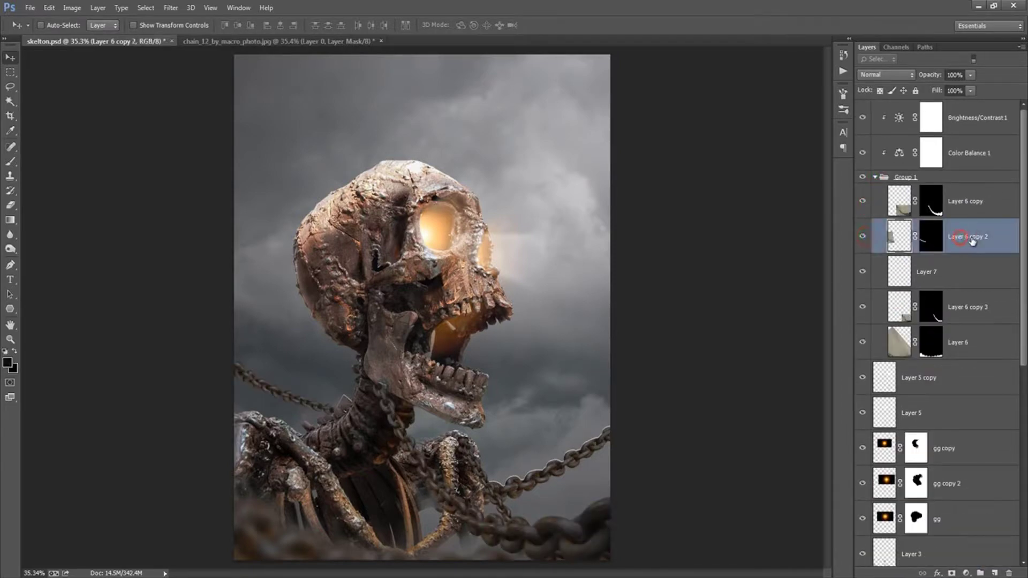
{"action": "right_click", "coordinate": [973, 233]}
{"action": "left_click", "coordinate": [744, 142]}
Step: Enable a white Inner Shadow at 88° angle, Normal blend, 100% opacity, without global light
{"action": "left_click", "coordinate": [565, 167]}
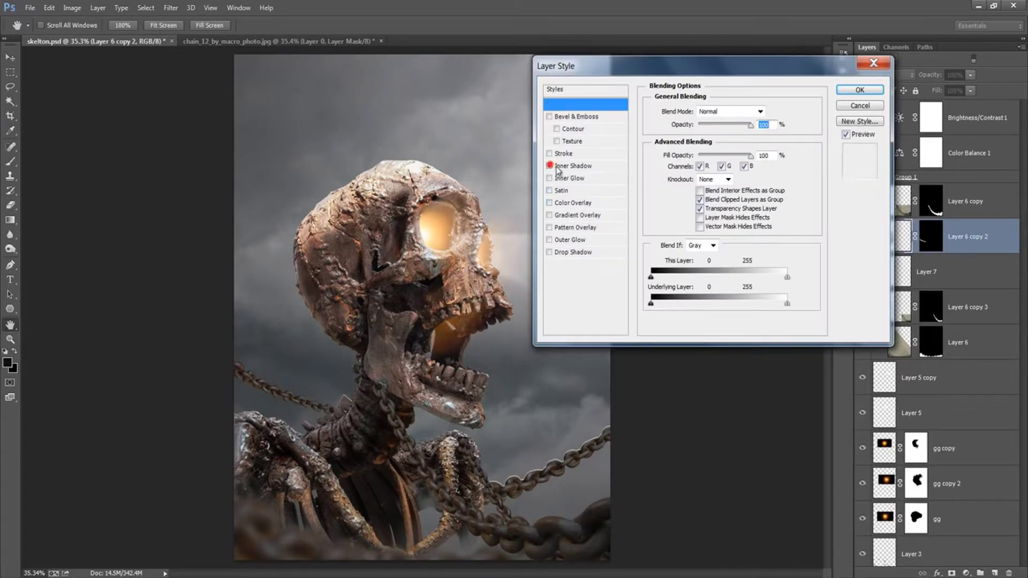
{"action": "left_click", "coordinate": [747, 142]}
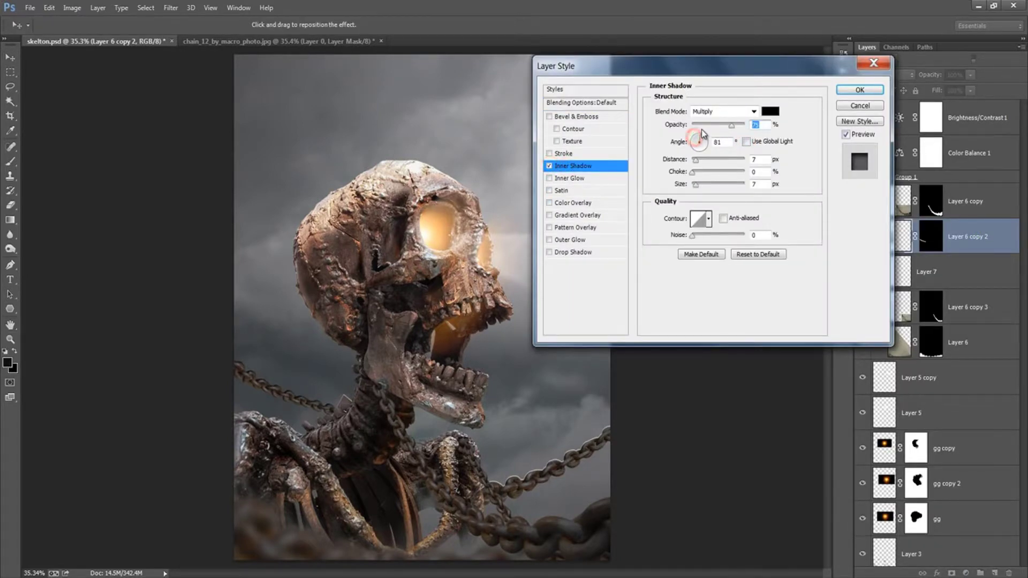
{"action": "left_click", "coordinate": [699, 138]}
{"action": "left_click", "coordinate": [769, 112]}
{"action": "left_click", "coordinate": [748, 135]}
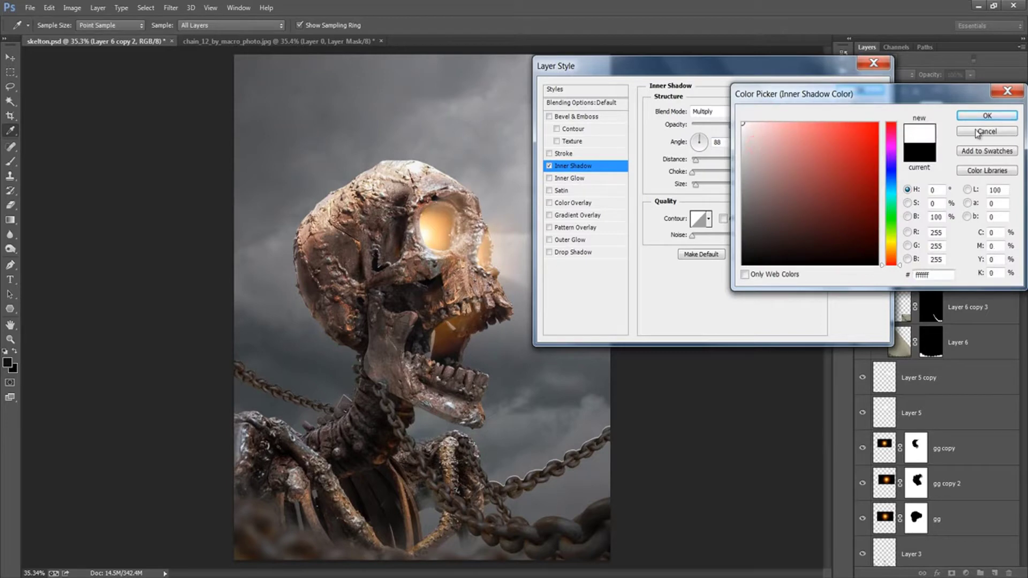
{"action": "left_click", "coordinate": [988, 116]}
{"action": "left_click", "coordinate": [726, 112]}
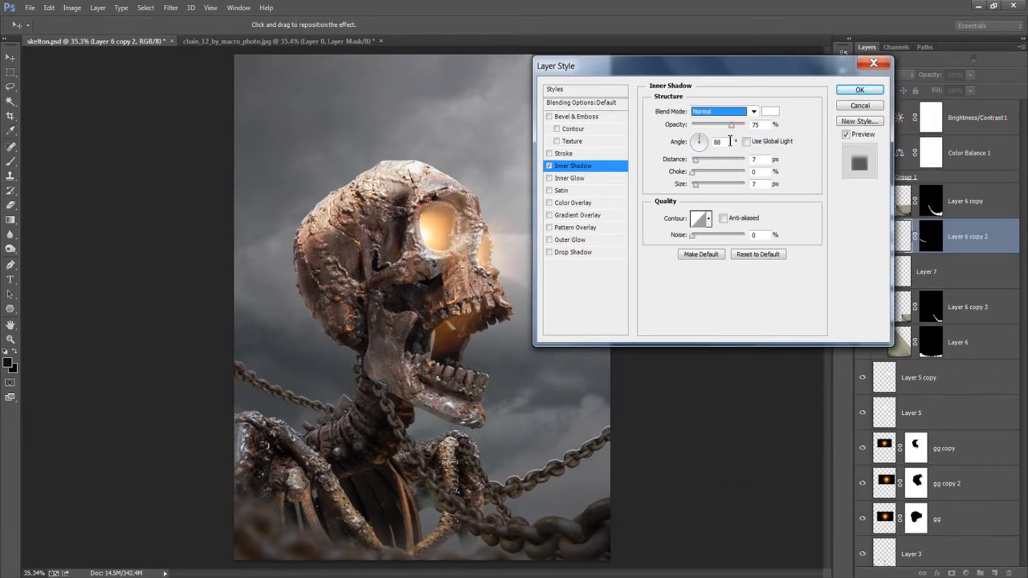
{"action": "left_click_drag", "start_coordinate": [724, 125], "coordinate": [746, 125]}
Step: Set the inner shadow size to 0 and distance to 3 px, then apply it
{"action": "type", "text": "0"}
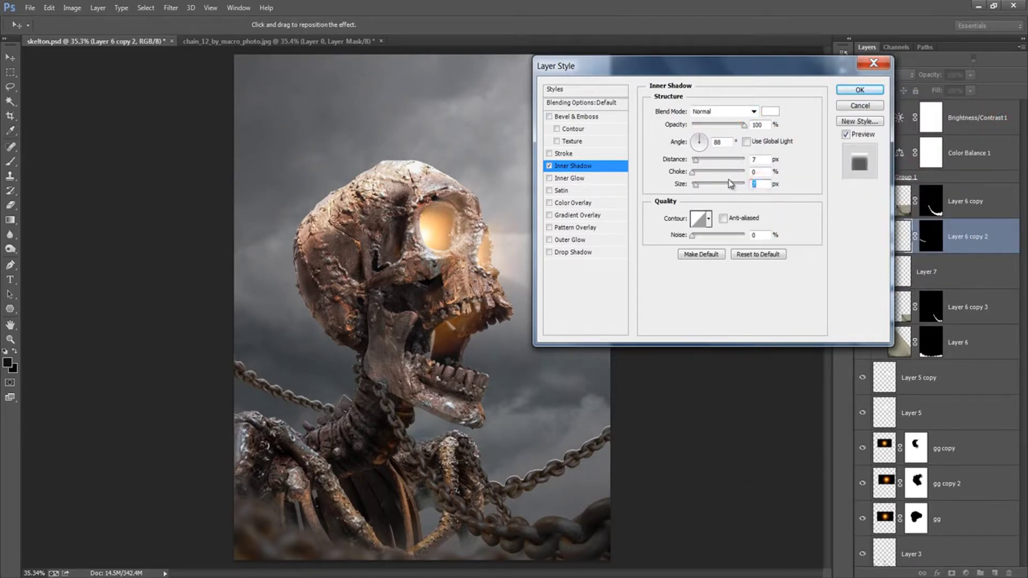
{"action": "double_click", "coordinate": [757, 159]}
{"action": "type", "text": "3"}
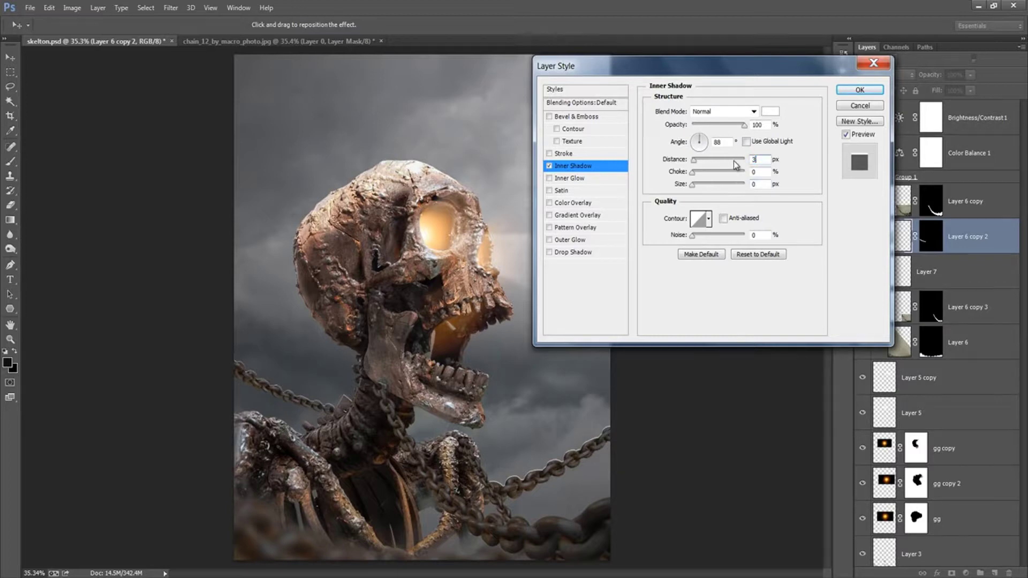
{"action": "key", "text": "Up"}
{"action": "double_click", "coordinate": [765, 159]}
{"action": "type", "text": "3"}
{"action": "left_click", "coordinate": [857, 92]}
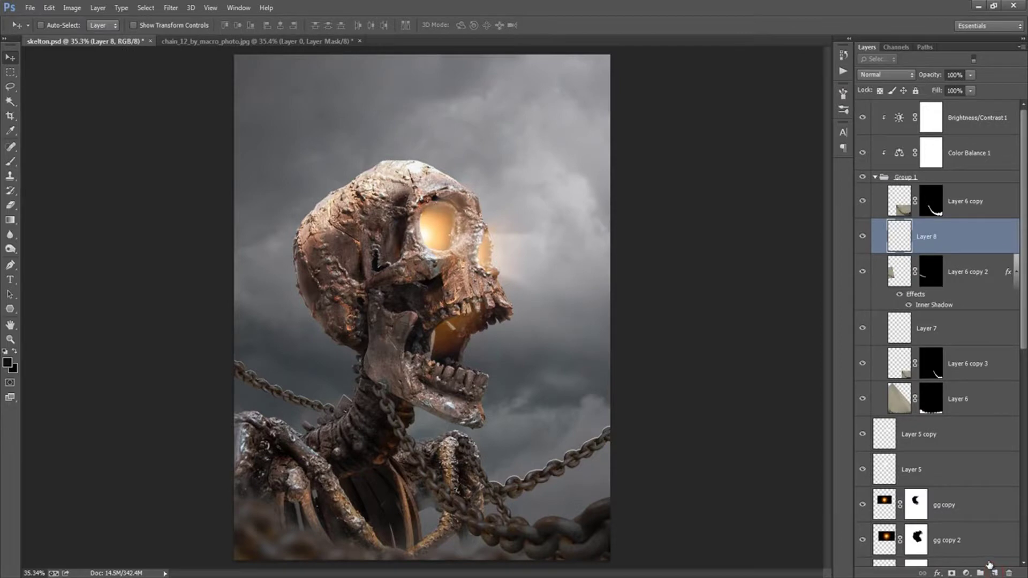
Step: Make Layer 6 copy 2 active and choose the Dodge Tool set to Midtones
{"action": "left_click", "coordinate": [904, 273]}
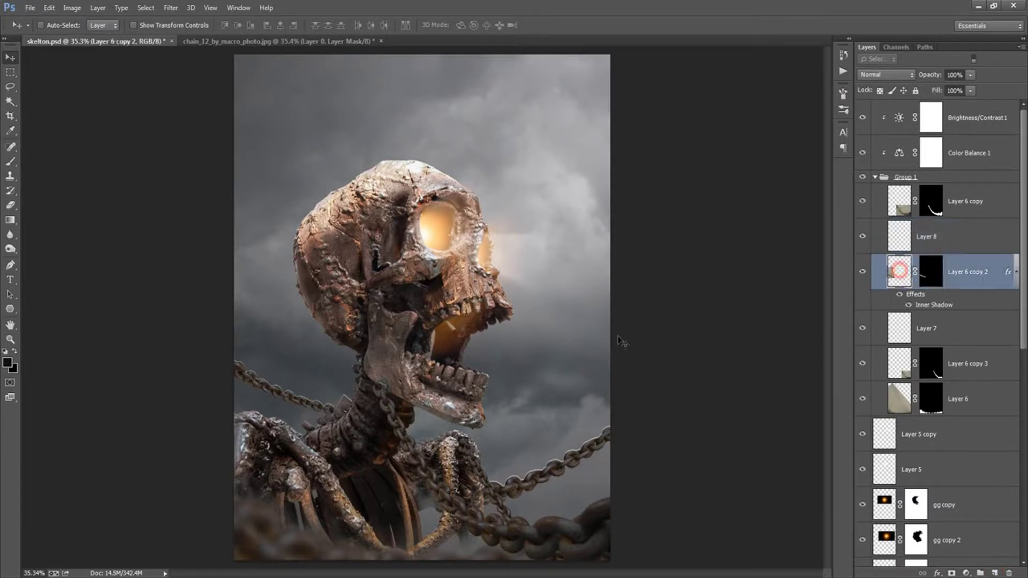
{"action": "left_click", "coordinate": [12, 266]}
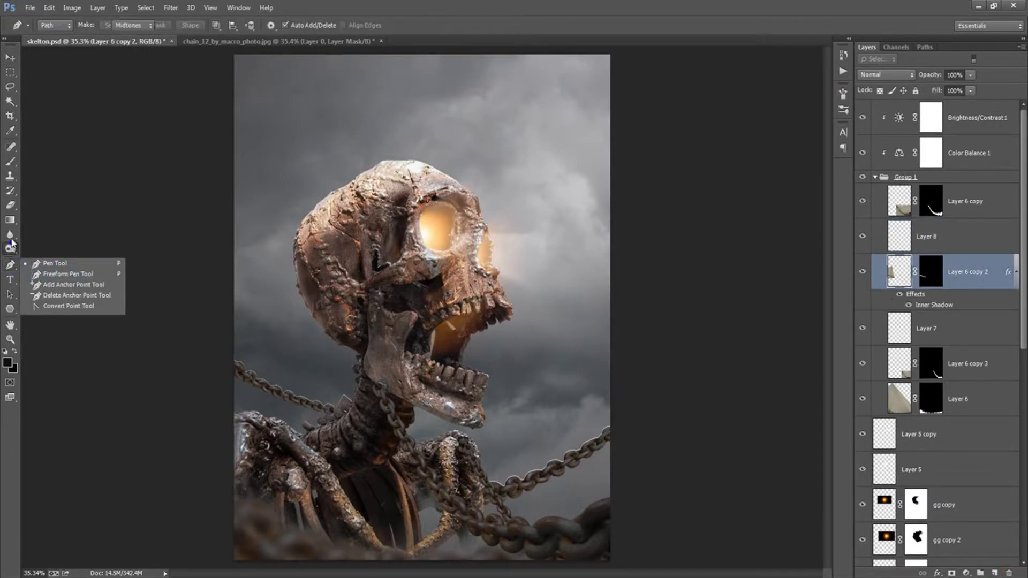
{"action": "left_click", "coordinate": [10, 235]}
{"action": "left_click", "coordinate": [10, 249]}
{"action": "left_click", "coordinate": [46, 249]}
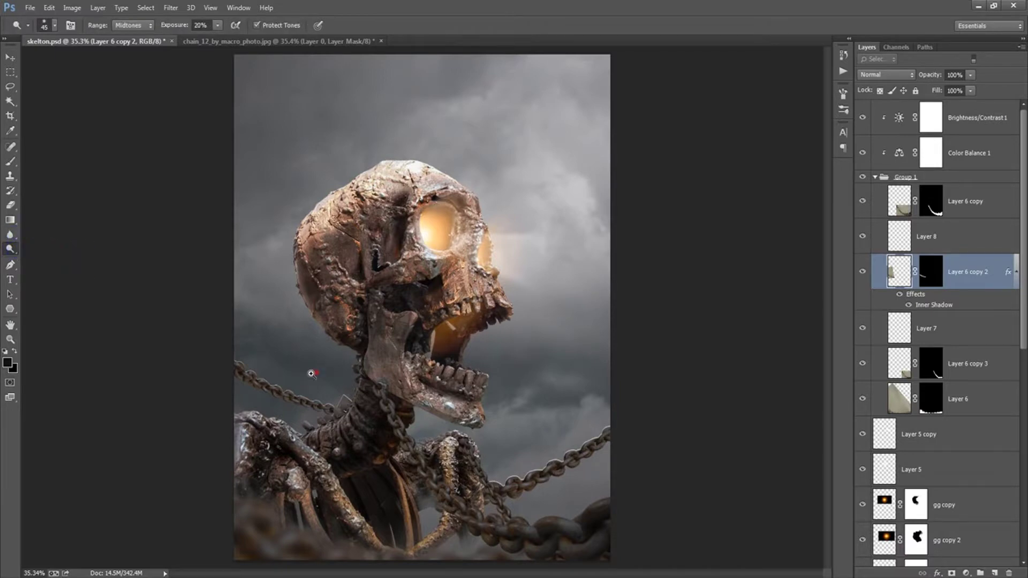
Step: Dodge the left chain links toward the neck at 41% exposure, then fit the view
{"action": "scroll", "coordinate": [308, 370], "scroll_direction": "up", "scroll_amount": 3}
{"action": "left_click_drag", "start_coordinate": [150, 345], "coordinate": [216, 395]}
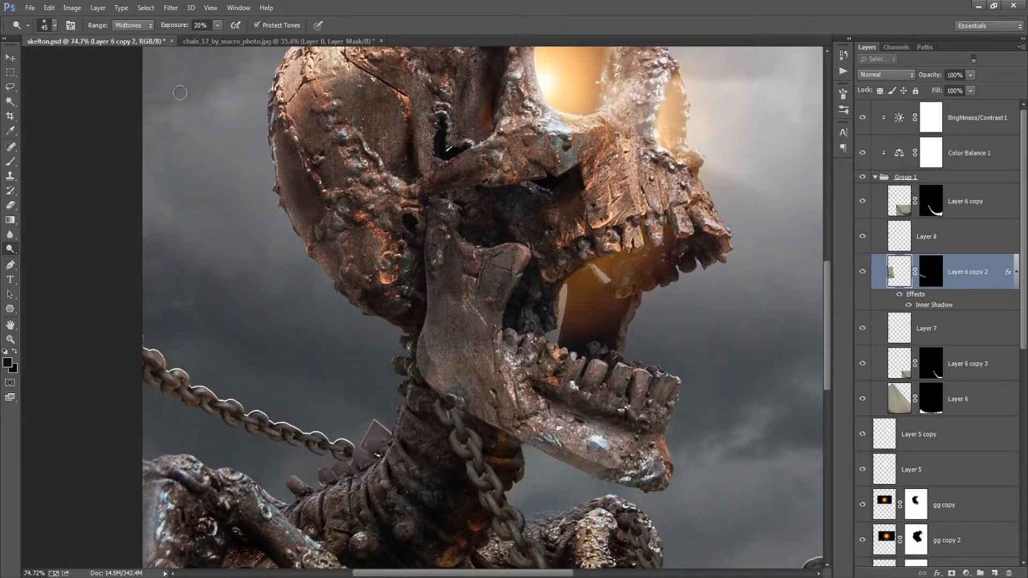
{"action": "left_click_drag", "start_coordinate": [181, 25], "coordinate": [192, 26]}
{"action": "mouse_move", "coordinate": [156, 344]}
{"action": "left_mouse_down"}
{"action": "mouse_move", "coordinate": [288, 424]}
{"action": "mouse_move", "coordinate": [355, 431]}
{"action": "left_mouse_up"}
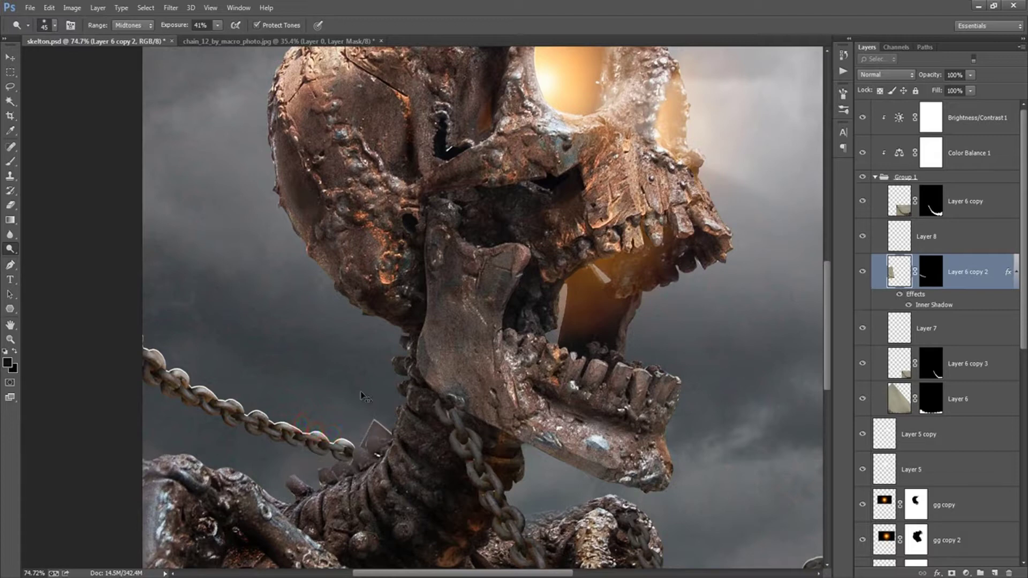
{"action": "key", "text": "ctrl+0"}
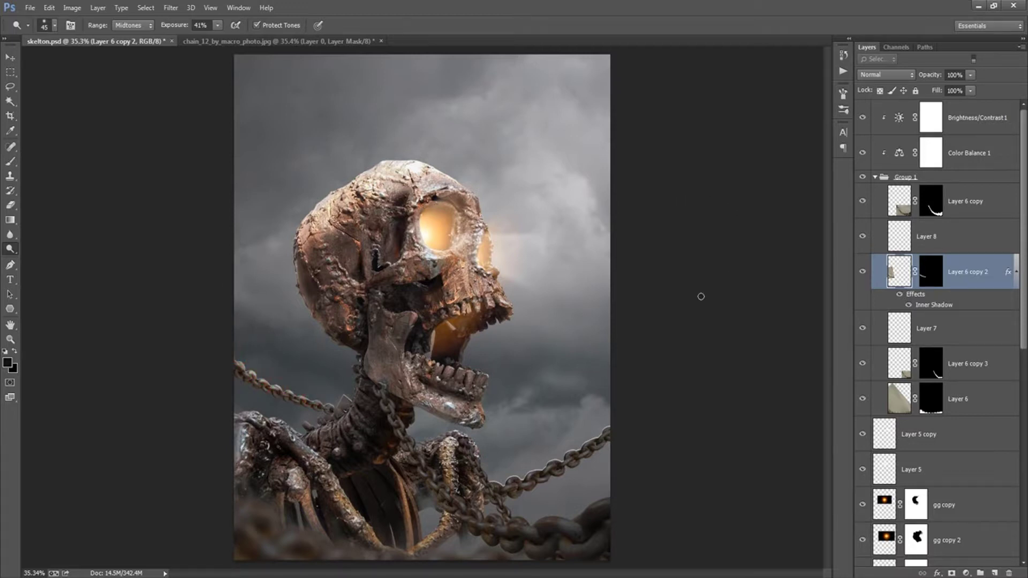
Step: Dodge the chain running toward the right edge on Layer 6 copy 4 (Midtones, 41%)
{"action": "scroll", "coordinate": [939, 358], "scroll_direction": "down", "scroll_amount": 5}
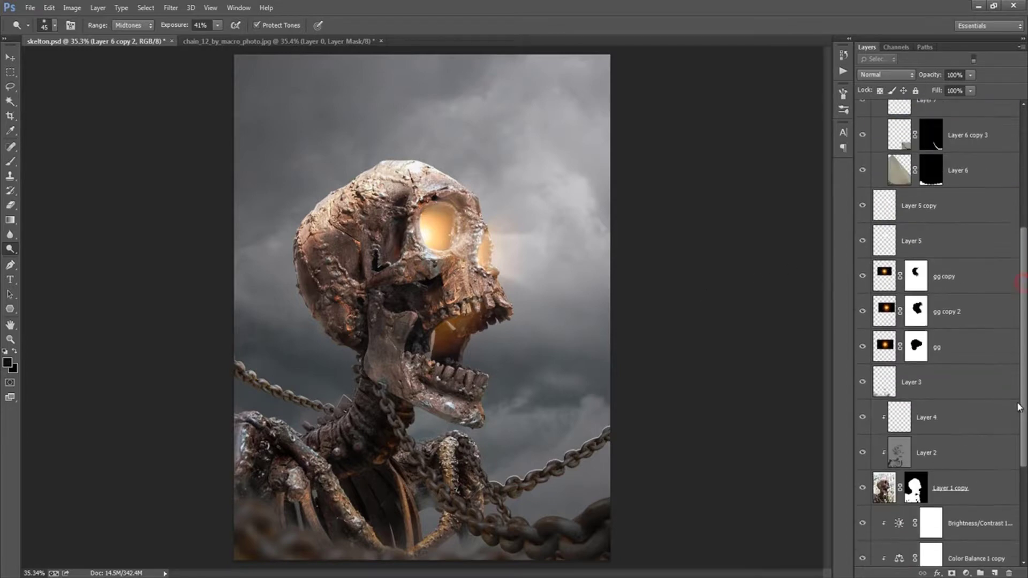
{"action": "scroll", "coordinate": [939, 358], "scroll_direction": "down", "scroll_amount": 1}
{"action": "left_click_drag", "start_coordinate": [1023, 378], "coordinate": [1023, 410]}
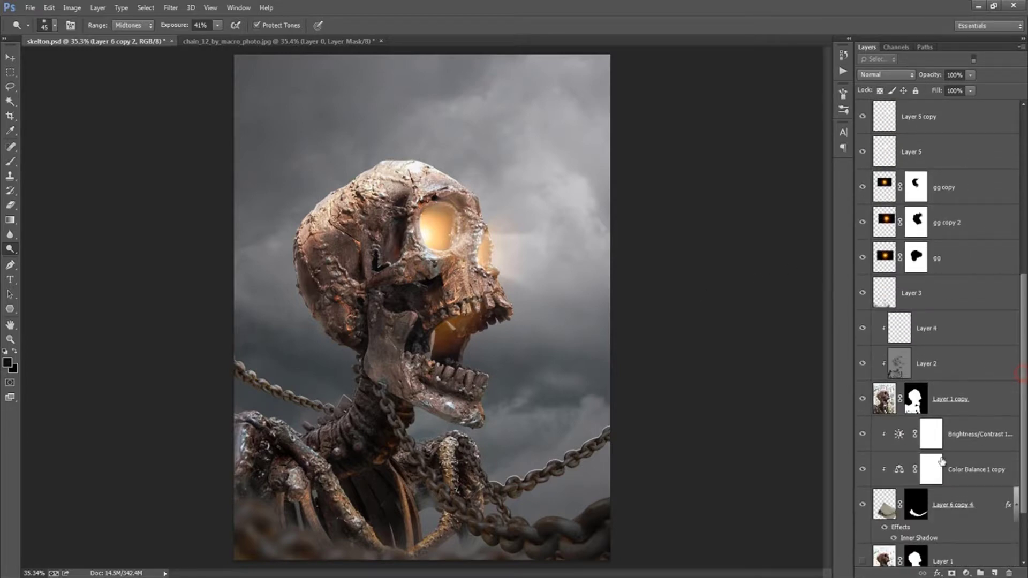
{"action": "left_click", "coordinate": [886, 506]}
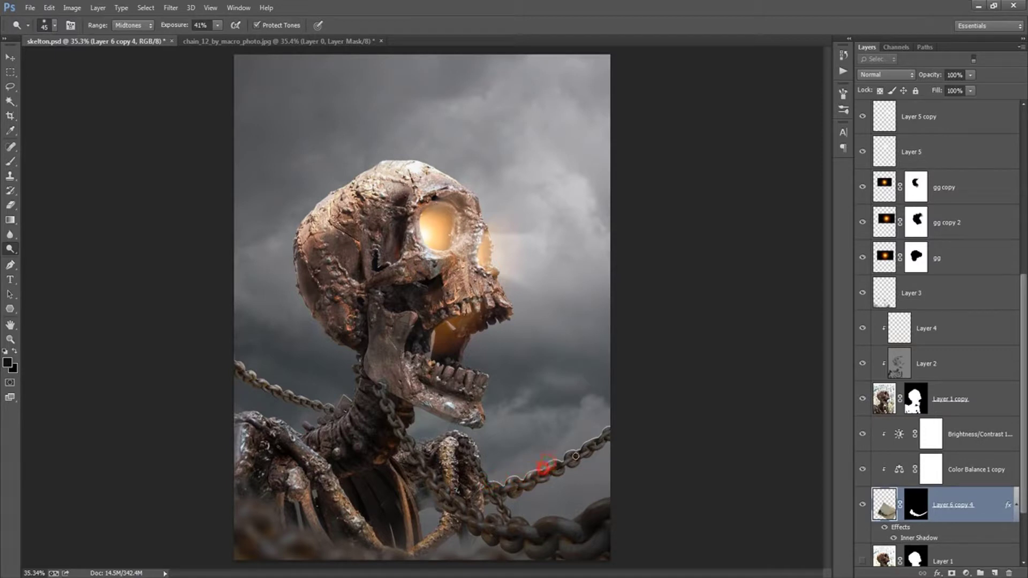
{"action": "left_click_drag", "start_coordinate": [605, 437], "coordinate": [614, 430]}
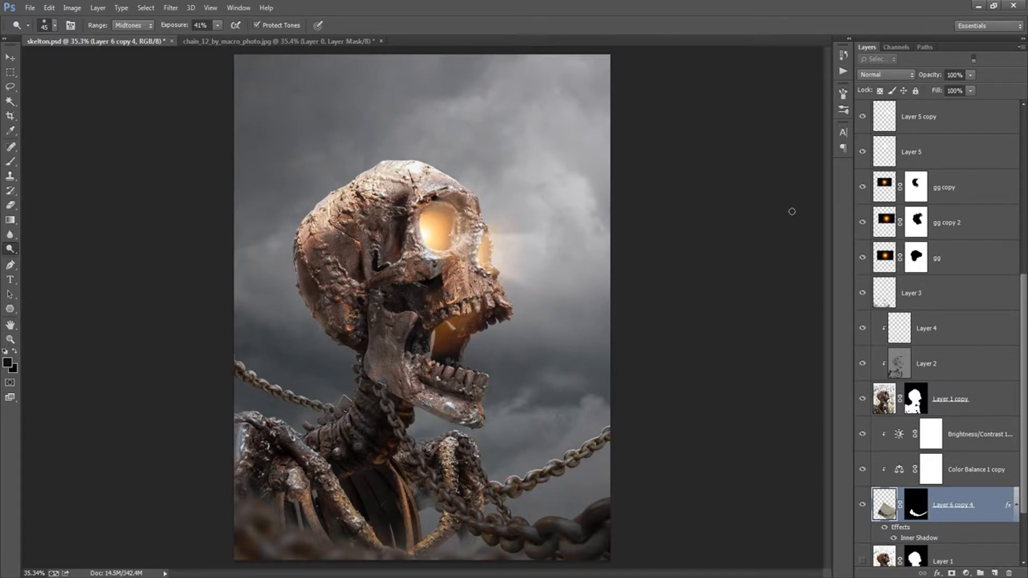
Step: Compare layer visibility, then dodge the chain links below the jaw on Layer 6 copy
{"action": "left_click_drag", "start_coordinate": [1022, 297], "coordinate": [1022, 176]}
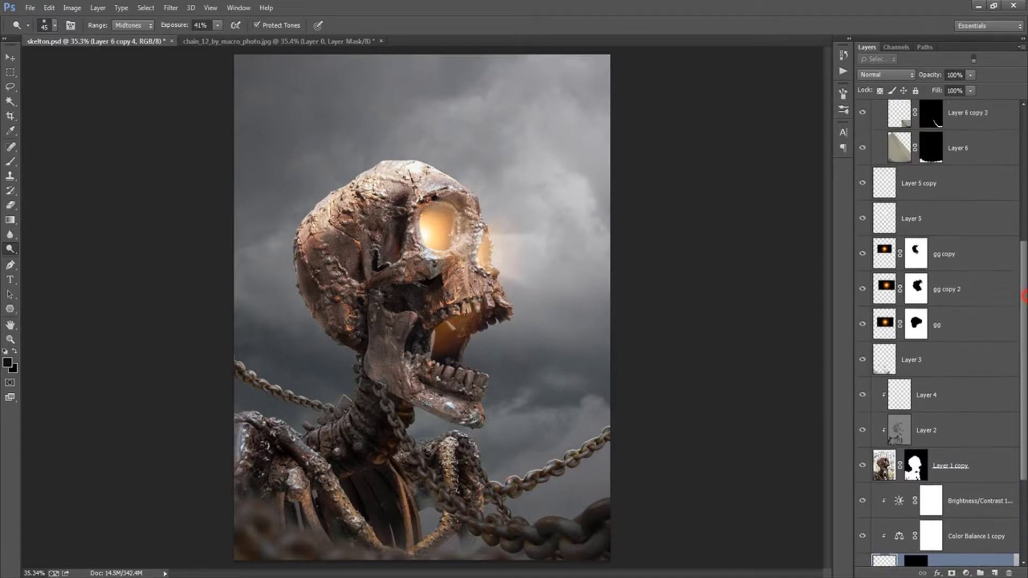
{"action": "left_click", "coordinate": [863, 275]}
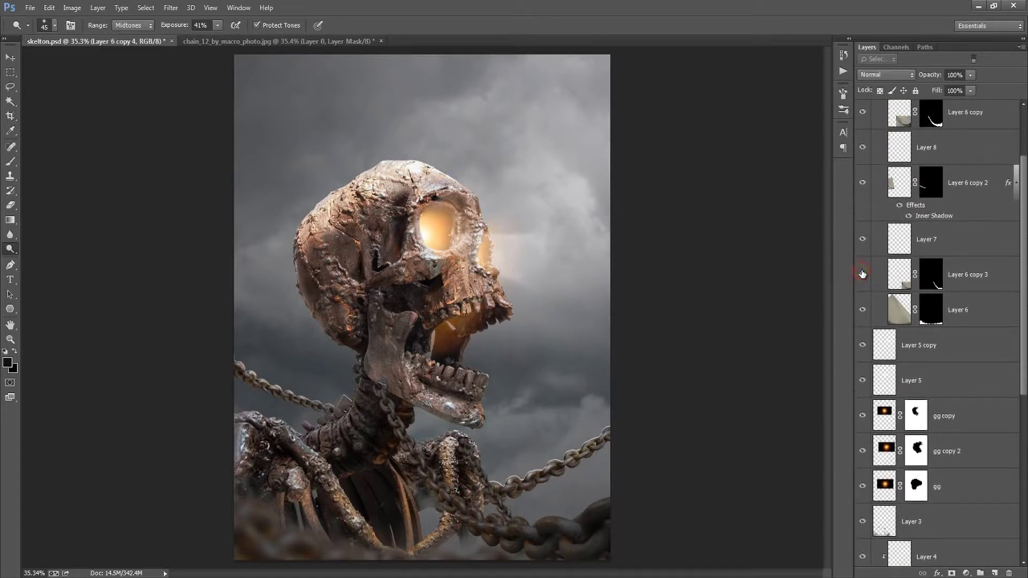
{"action": "left_click", "coordinate": [904, 274]}
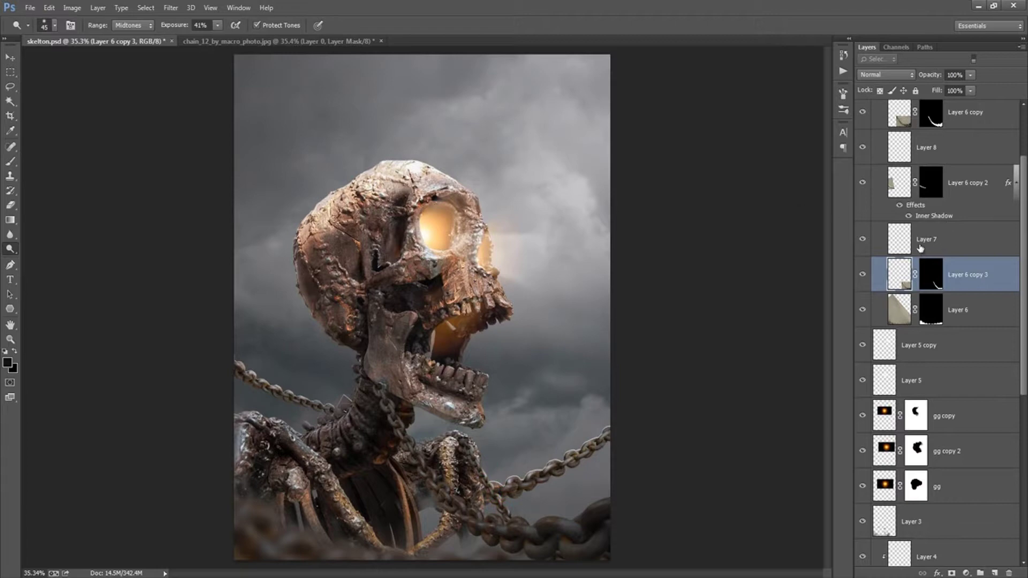
{"action": "left_click", "coordinate": [862, 311]}
{"action": "left_click_drag", "start_coordinate": [1022, 230], "coordinate": [1023, 209]}
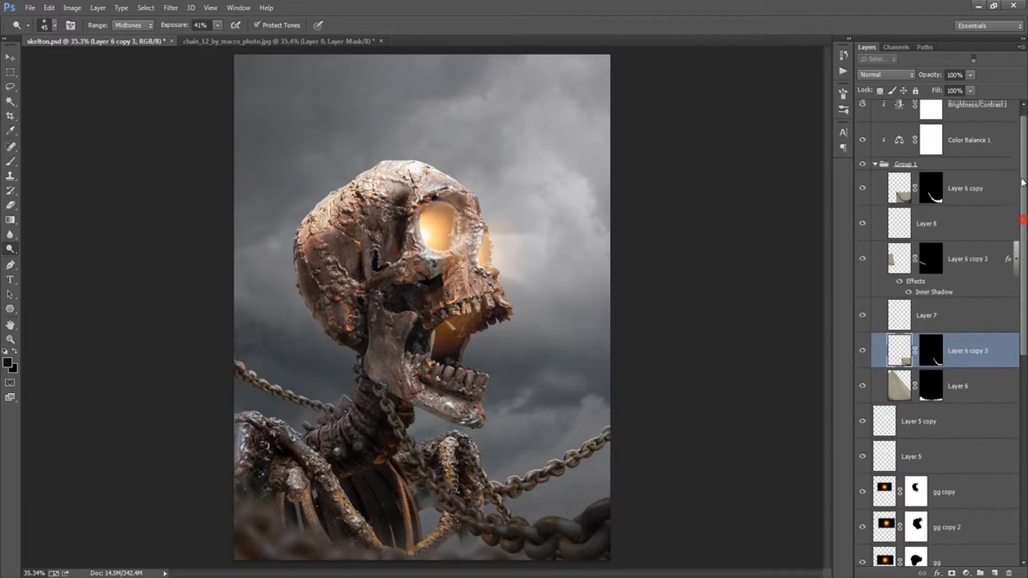
{"action": "left_click", "coordinate": [895, 199]}
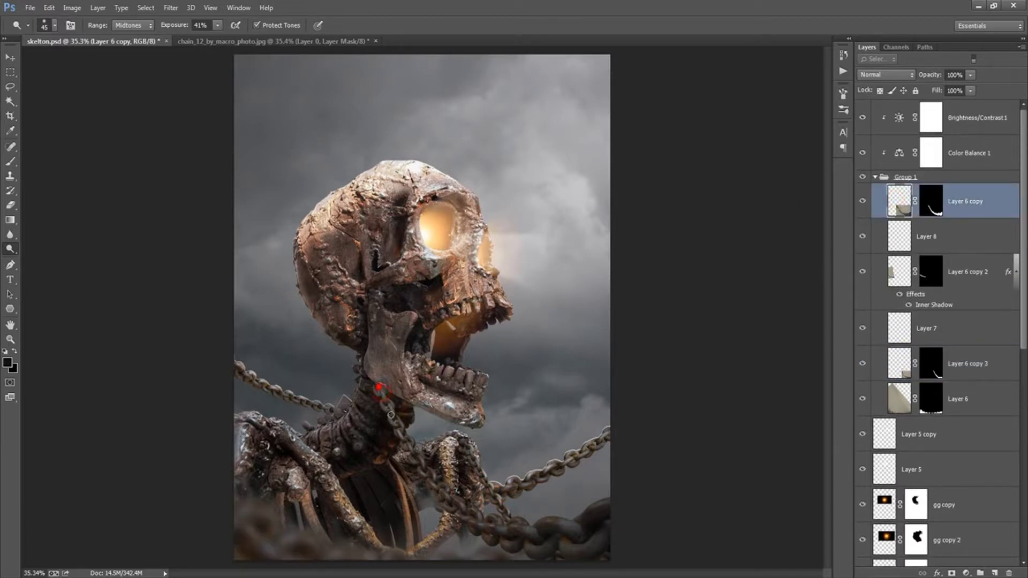
{"action": "mouse_move", "coordinate": [391, 415]}
{"action": "left_mouse_down"}
{"action": "mouse_move", "coordinate": [437, 483]}
{"action": "mouse_move", "coordinate": [546, 525]}
{"action": "mouse_move", "coordinate": [601, 500]}
{"action": "left_mouse_up"}
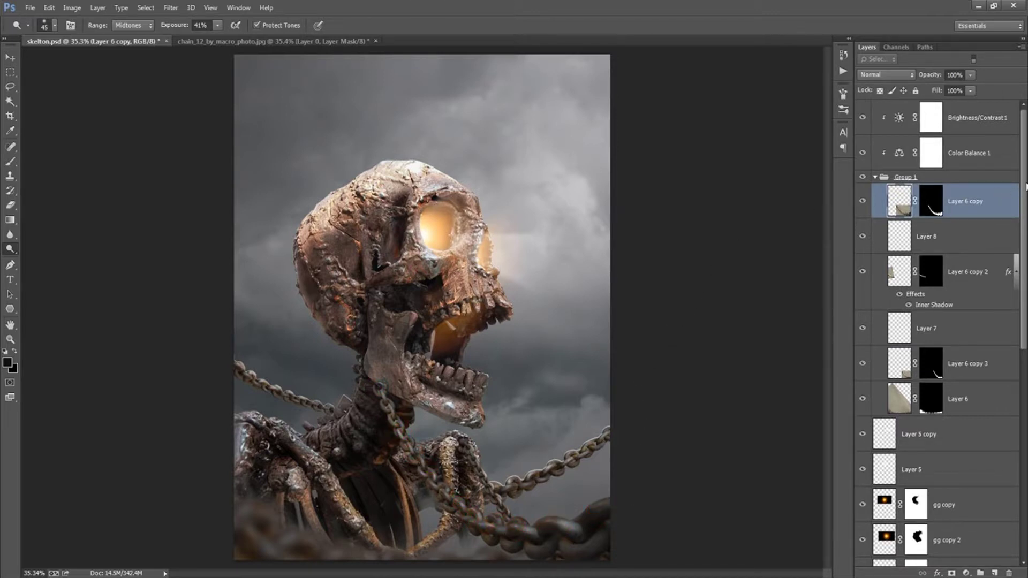
{"action": "left_click", "coordinate": [988, 117]}
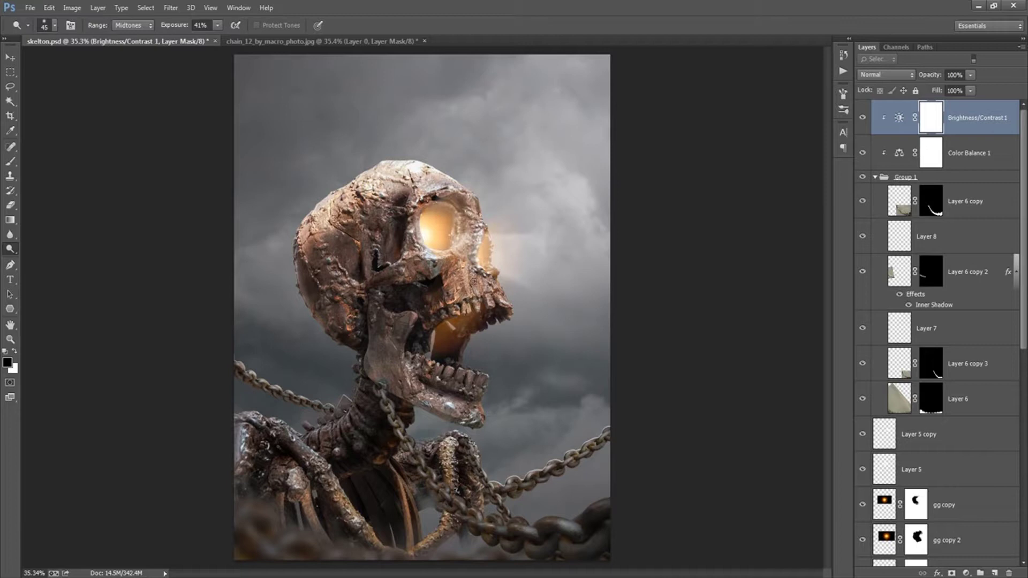
Step: On a new layer, dab a 600 px soft white brush over the skull top
{"action": "left_click", "coordinate": [995, 573]}
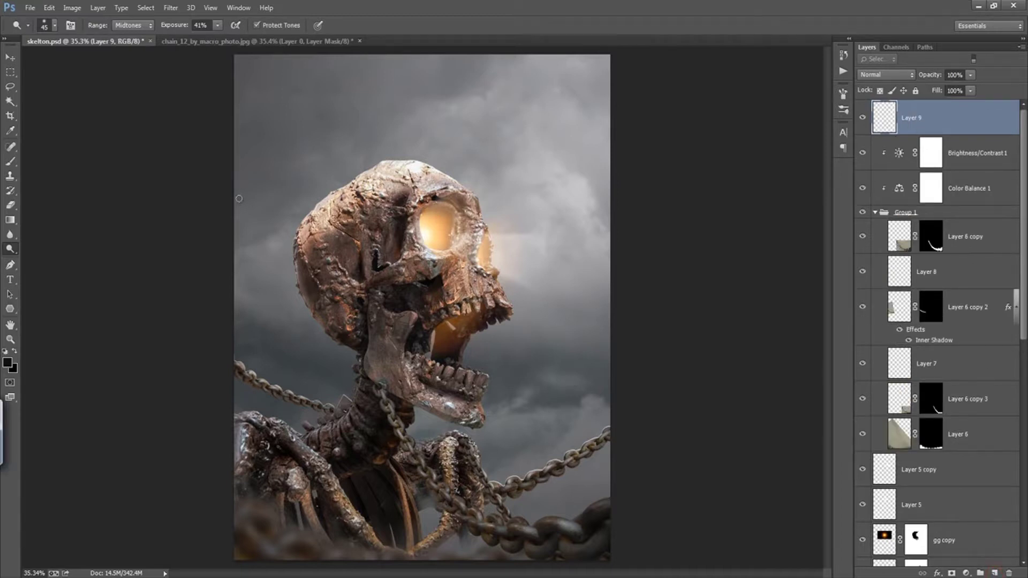
{"action": "key", "text": "b"}
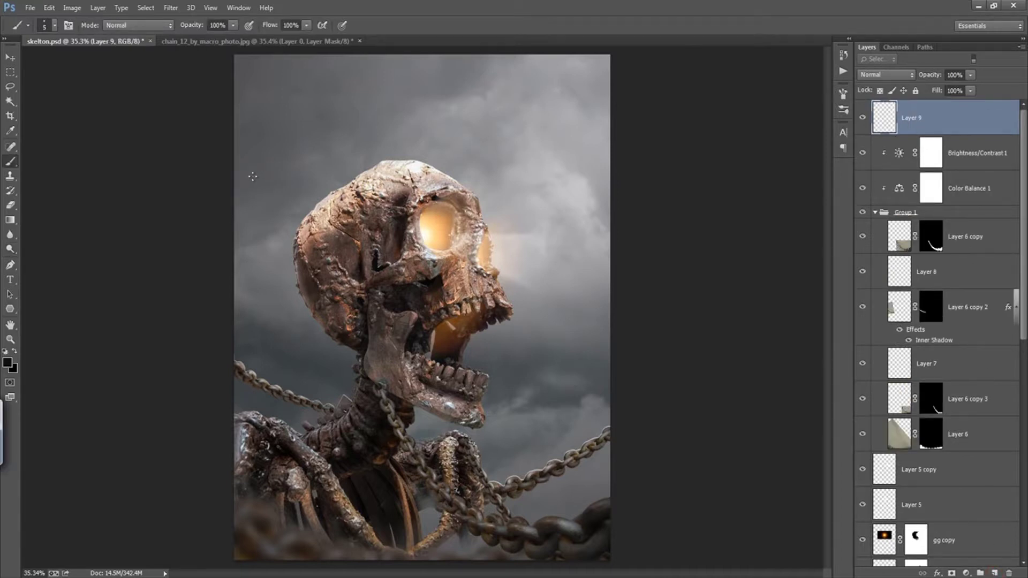
{"action": "right_click", "coordinate": [262, 173]}
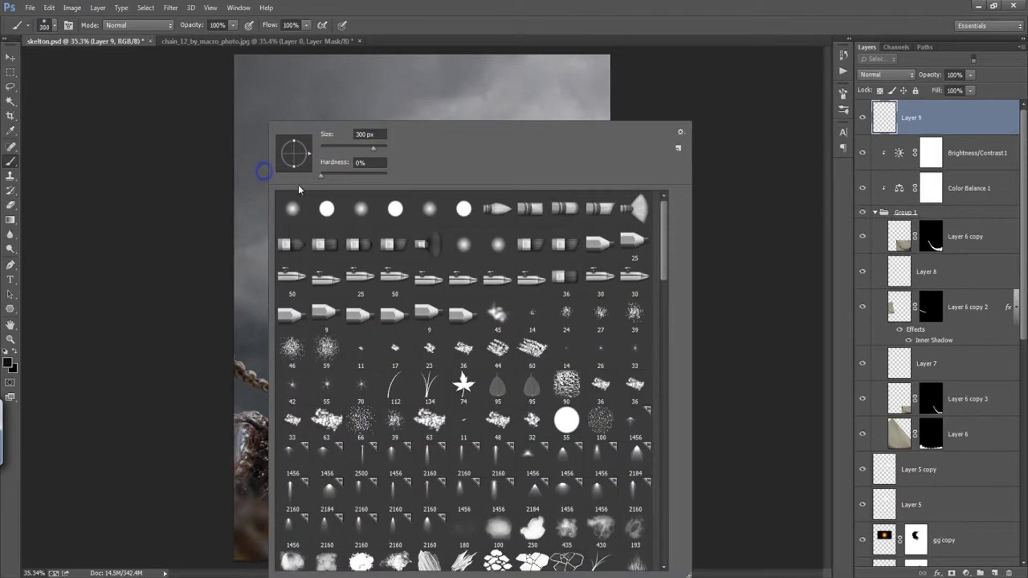
{"action": "left_click", "coordinate": [456, 42]}
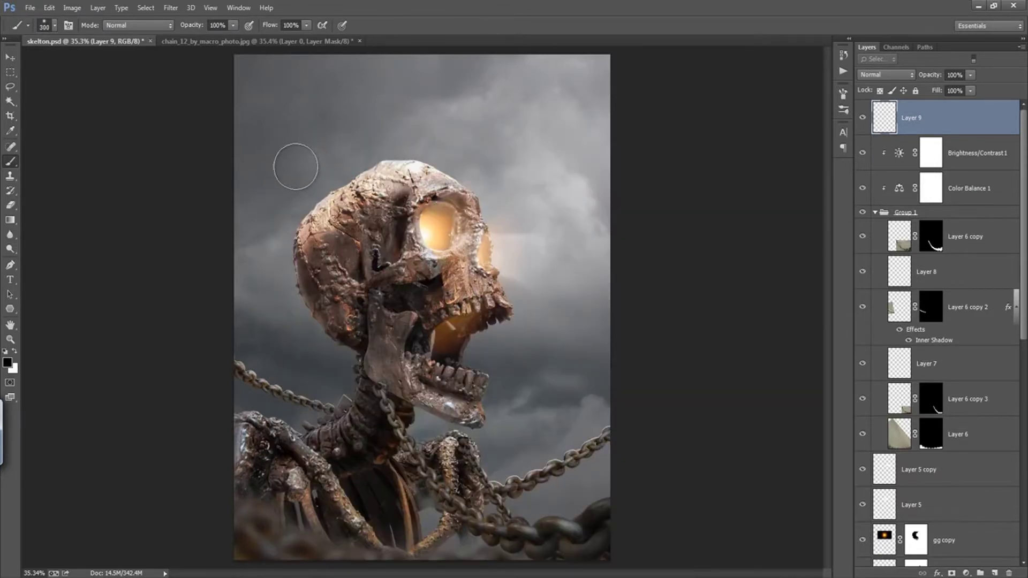
{"action": "key", "text": "x"}
{"action": "key", "text": "bracketright"}
{"action": "key", "text": "bracketright"}
{"action": "key", "text": "bracketright"}
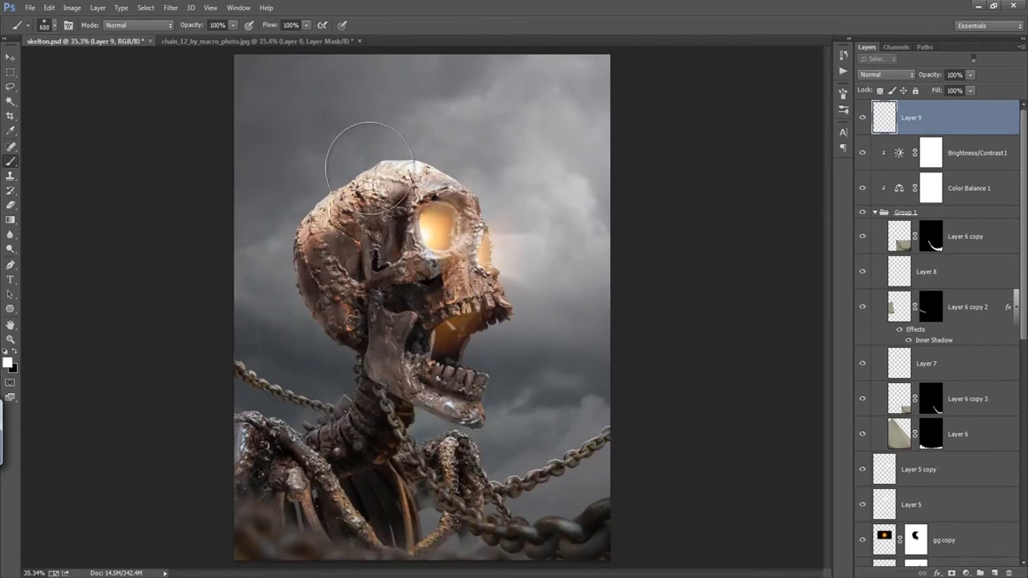
{"action": "left_click", "coordinate": [394, 195]}
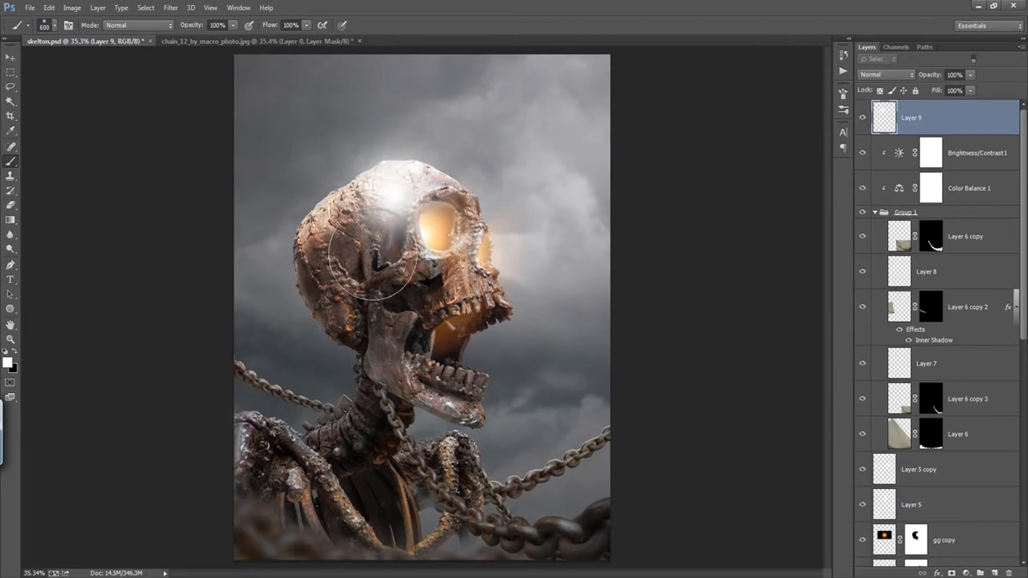
Step: Move the white glow toward the top-left and scale it up to about 219%
{"action": "key", "text": "v"}
{"action": "mouse_move", "coordinate": [424, 217]}
{"action": "left_mouse_down"}
{"action": "mouse_move", "coordinate": [358, 178]}
{"action": "mouse_move", "coordinate": [265, 51]}
{"action": "left_mouse_up"}
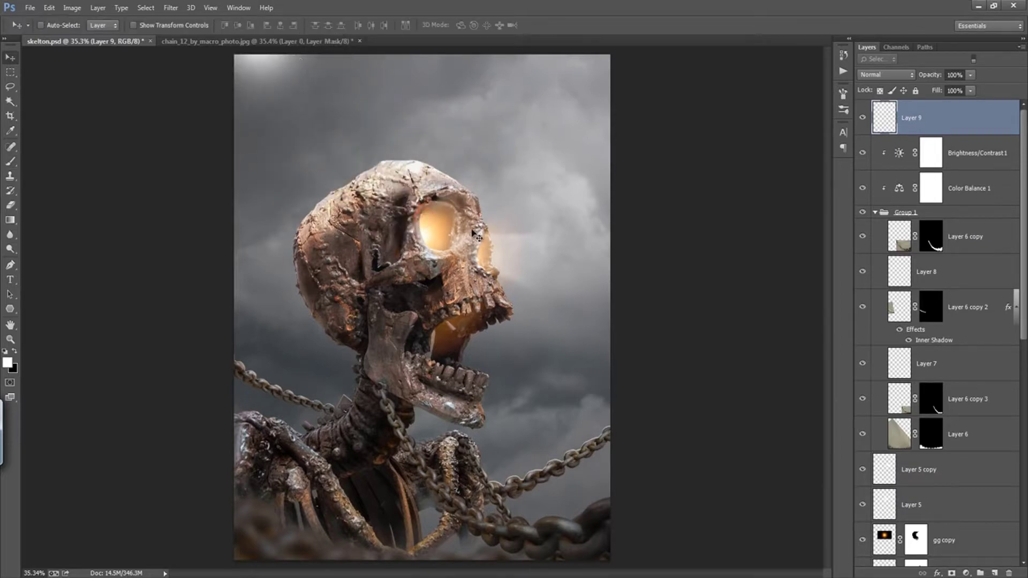
{"action": "key", "text": "ctrl+t"}
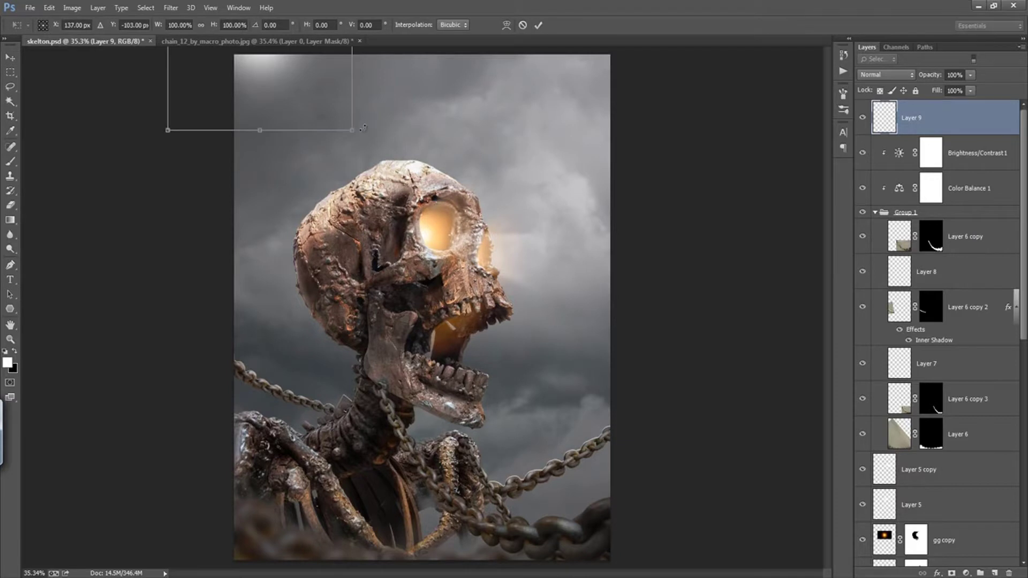
{"action": "mouse_move", "coordinate": [351, 131]}
{"action": "left_mouse_down"}
{"action": "mouse_move", "coordinate": [483, 269]}
{"action": "mouse_move", "coordinate": [500, 243]}
{"action": "left_mouse_up"}
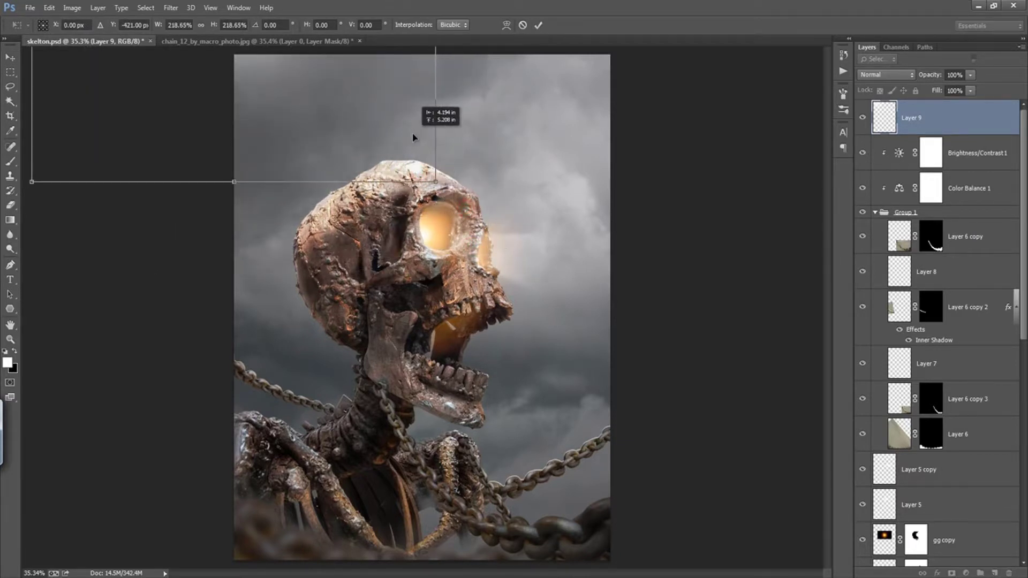
{"action": "mouse_move", "coordinate": [499, 242]}
{"action": "left_mouse_down"}
{"action": "mouse_move", "coordinate": [437, 119]}
{"action": "mouse_move", "coordinate": [421, 138]}
{"action": "left_mouse_up"}
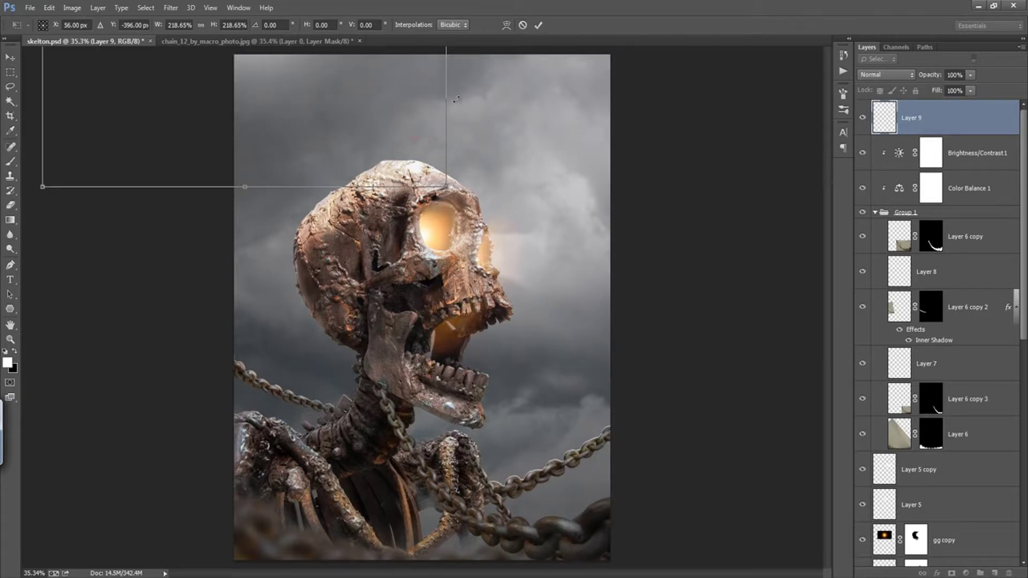
{"action": "left_click", "coordinate": [539, 26]}
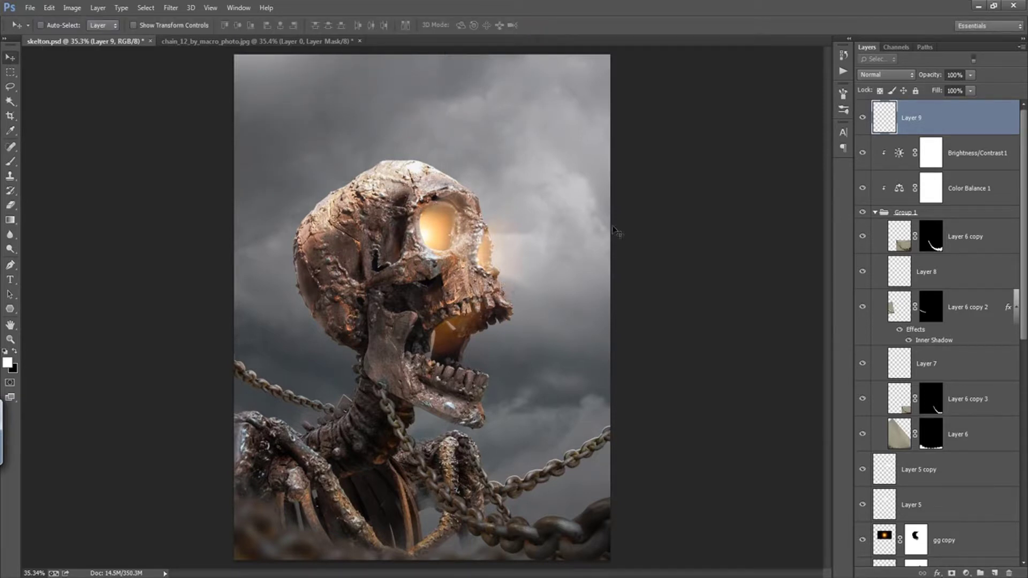
Step: Add a Brightness/Contrast adjustment darkening the image to brightness -57
{"action": "left_click", "coordinate": [967, 574]}
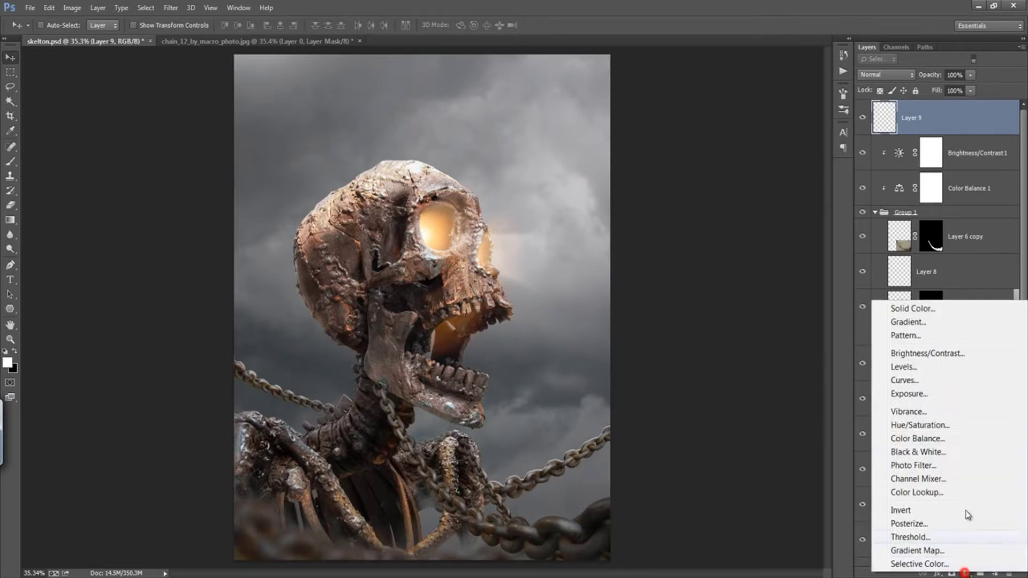
{"action": "left_click", "coordinate": [933, 352]}
{"action": "left_click_drag", "start_coordinate": [705, 150], "coordinate": [680, 153]}
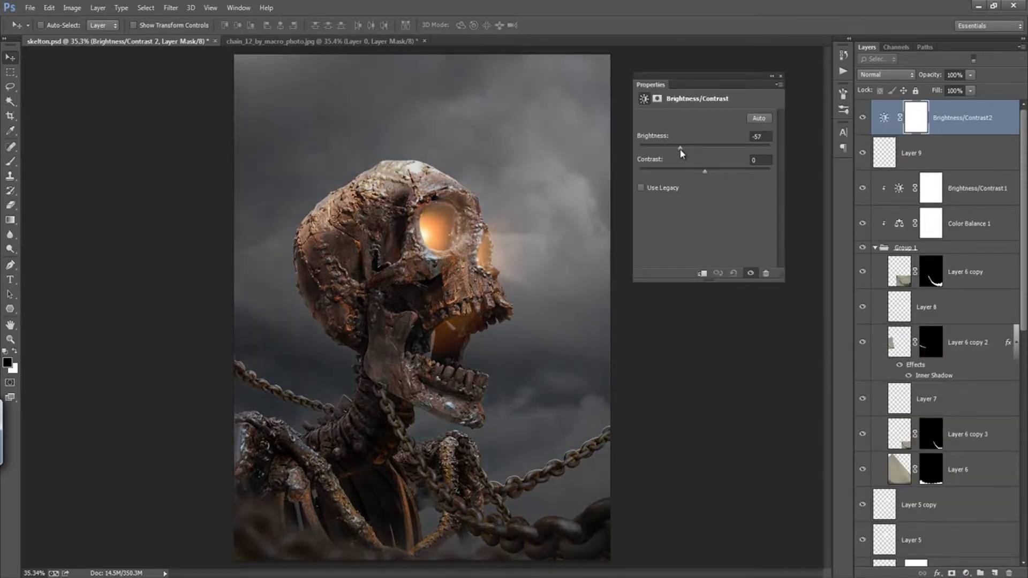
{"action": "left_click", "coordinate": [779, 77]}
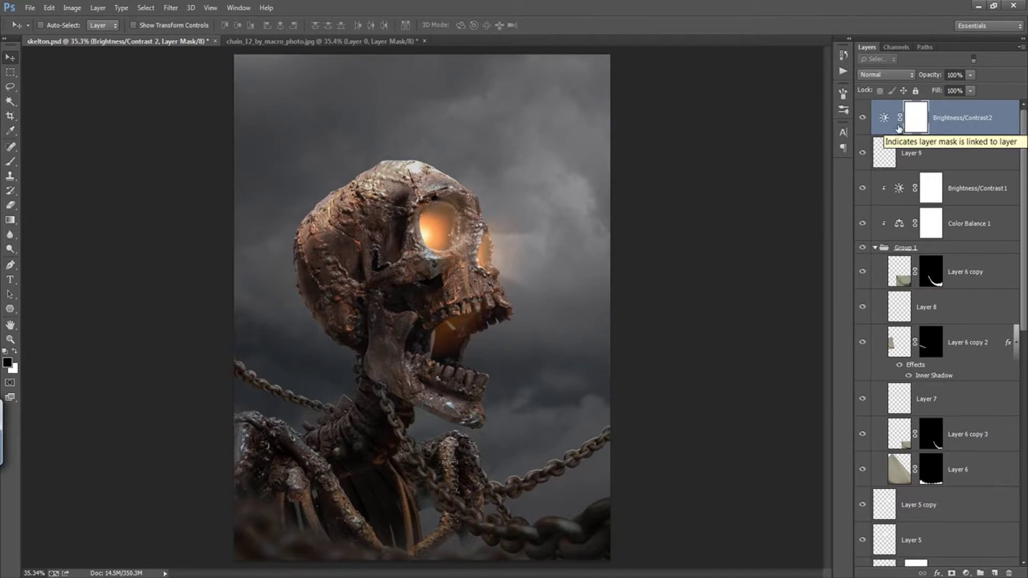
Step: Invert the adjustment's mask to black and set up a soft brush
{"action": "key", "text": "ctrl+i"}
{"action": "key", "text": "b"}
{"action": "right_click", "coordinate": [324, 381]}
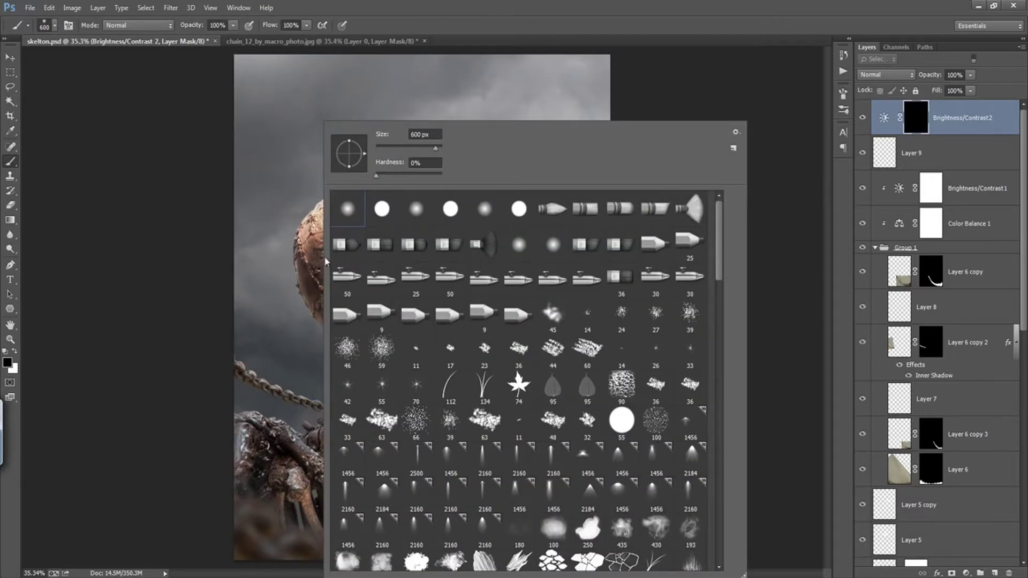
{"action": "left_click", "coordinate": [473, 28]}
{"action": "right_click", "coordinate": [344, 357]}
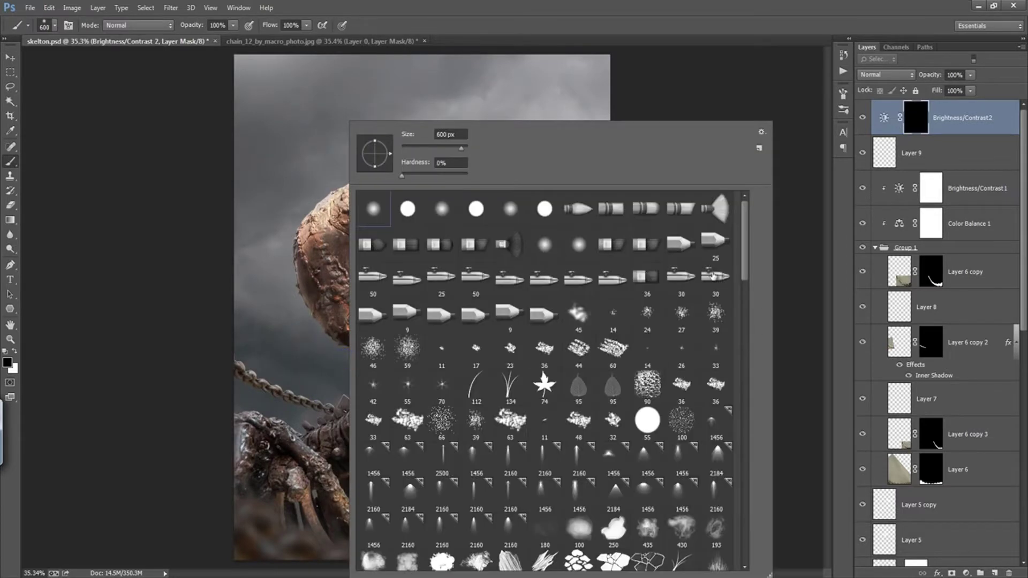
{"action": "key", "text": "F5"}
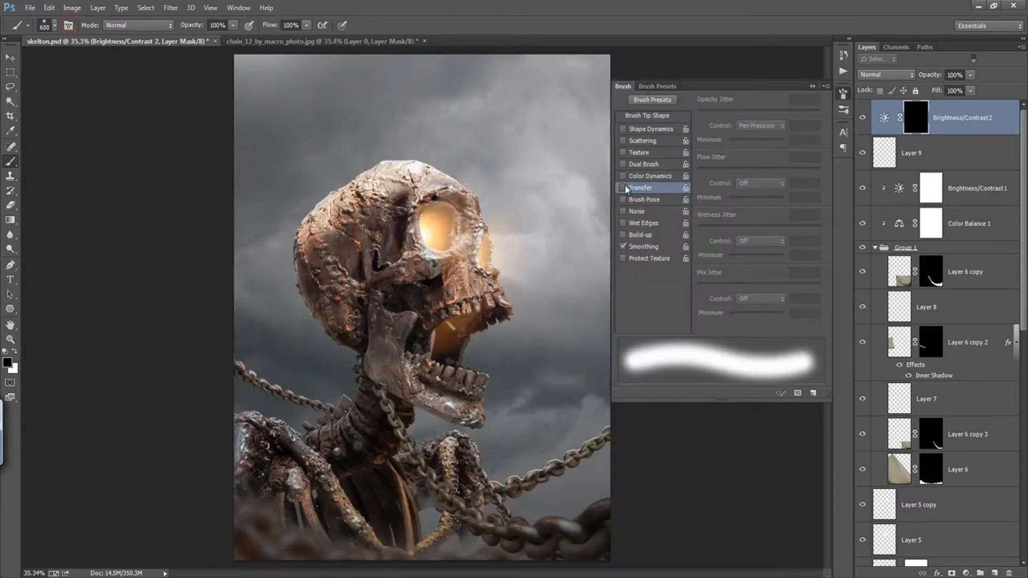
{"action": "left_click_drag", "start_coordinate": [263, 476], "coordinate": [281, 472]}
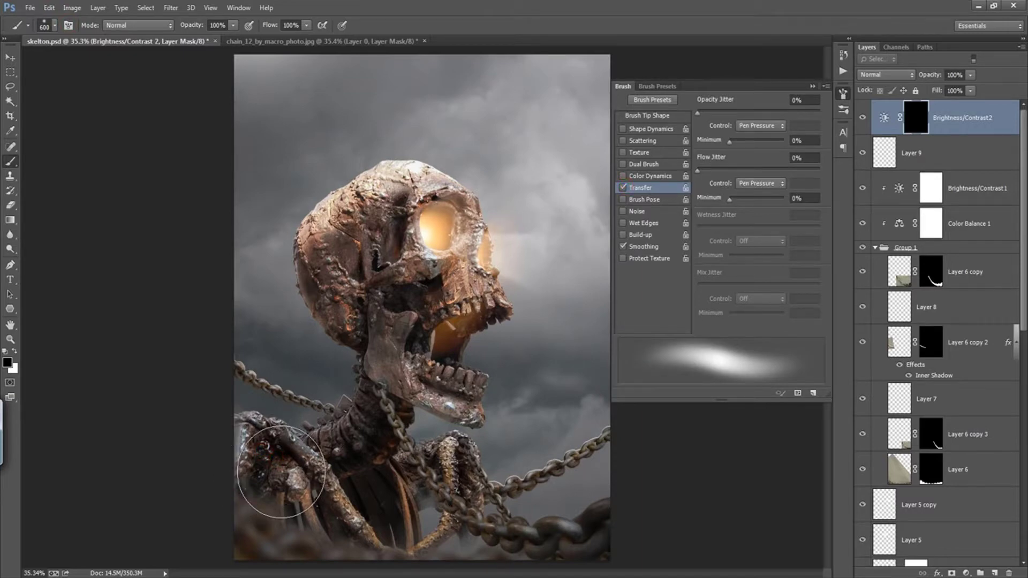
Step: Paint white on the mask over the ribcage, neck, jaw and ribs
{"action": "key", "text": "x"}
{"action": "left_click", "coordinate": [314, 450]}
{"action": "left_click", "coordinate": [374, 415]}
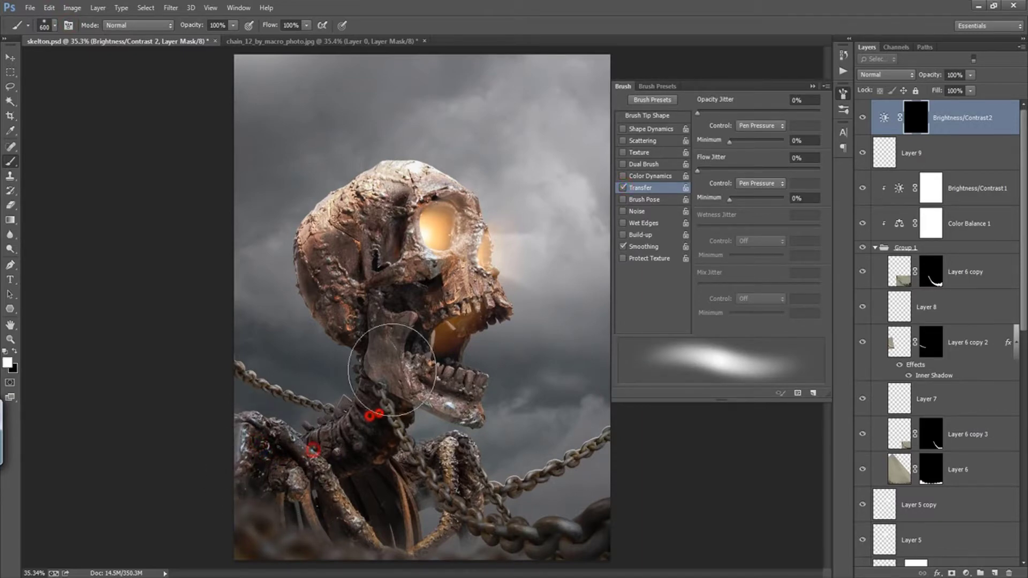
{"action": "mouse_move", "coordinate": [369, 343]}
{"action": "left_mouse_down"}
{"action": "mouse_move", "coordinate": [390, 271]}
{"action": "mouse_move", "coordinate": [445, 300]}
{"action": "left_mouse_up"}
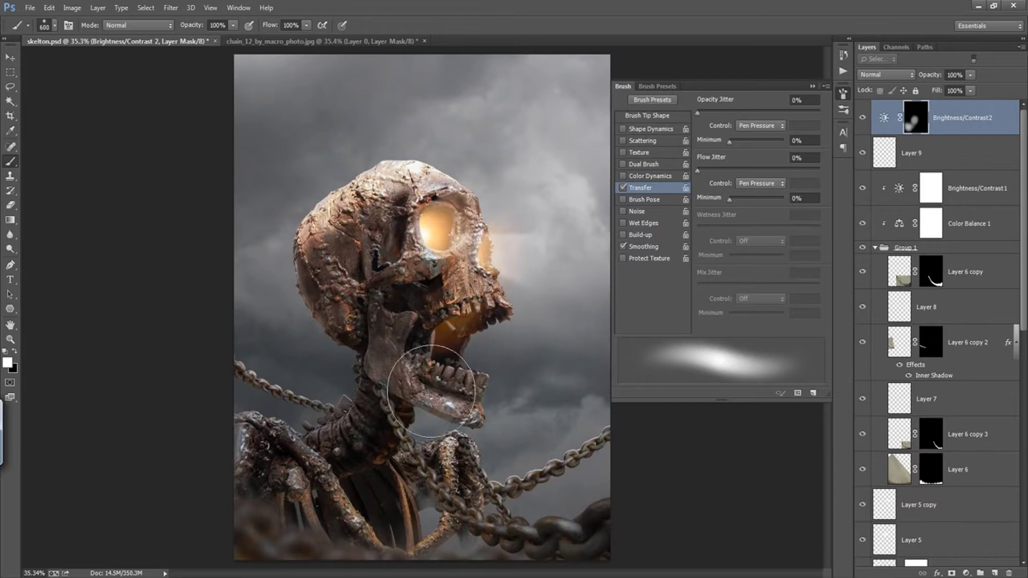
{"action": "left_click_drag", "start_coordinate": [431, 394], "coordinate": [436, 517]}
{"action": "left_click", "coordinate": [270, 487]}
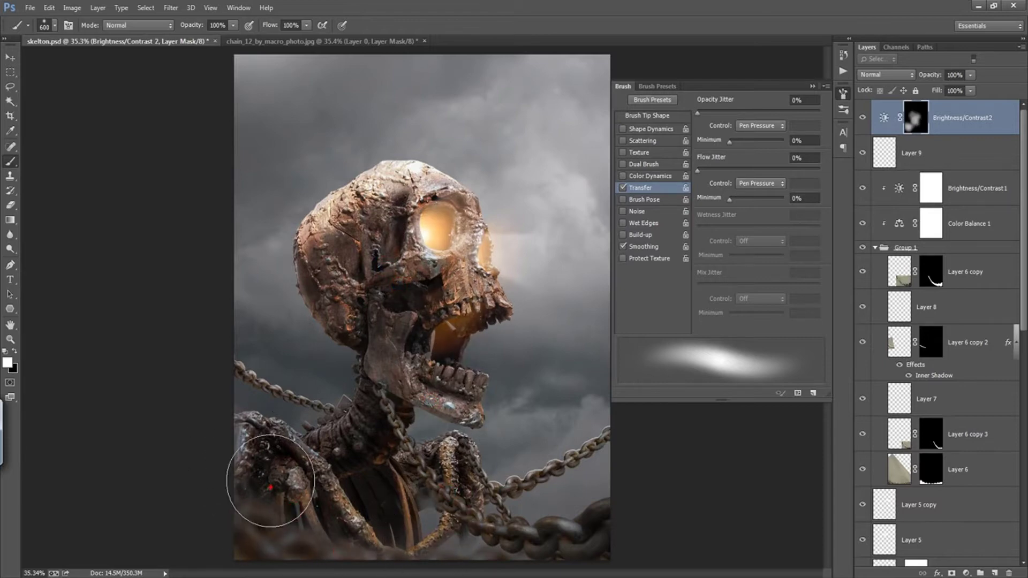
{"action": "left_click", "coordinate": [812, 87]}
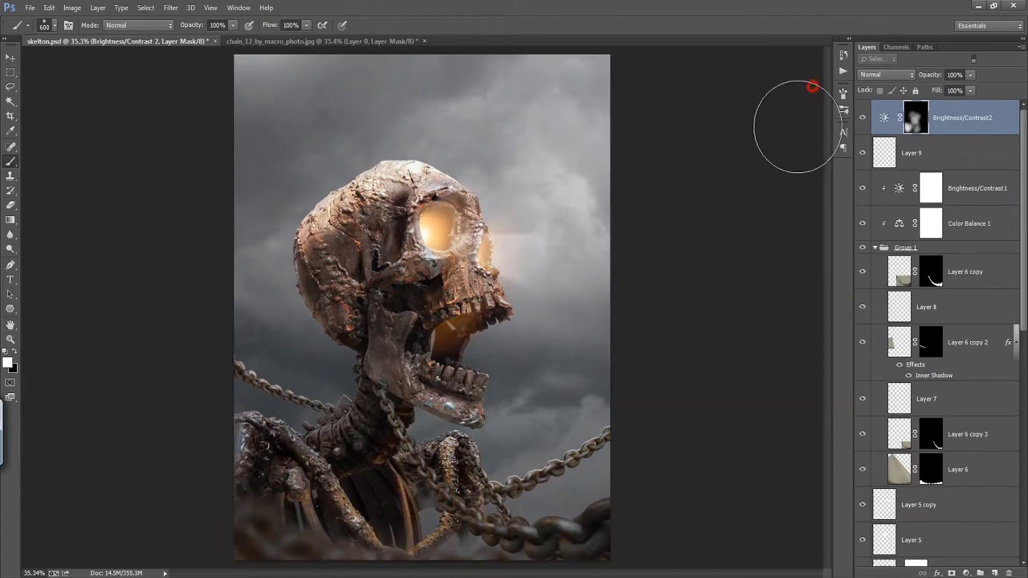
Step: Compare the adjustment on and off, then strengthen it to Brightness -150, Contrast -33
{"action": "left_click", "coordinate": [863, 117]}
{"action": "left_click", "coordinate": [883, 119]}
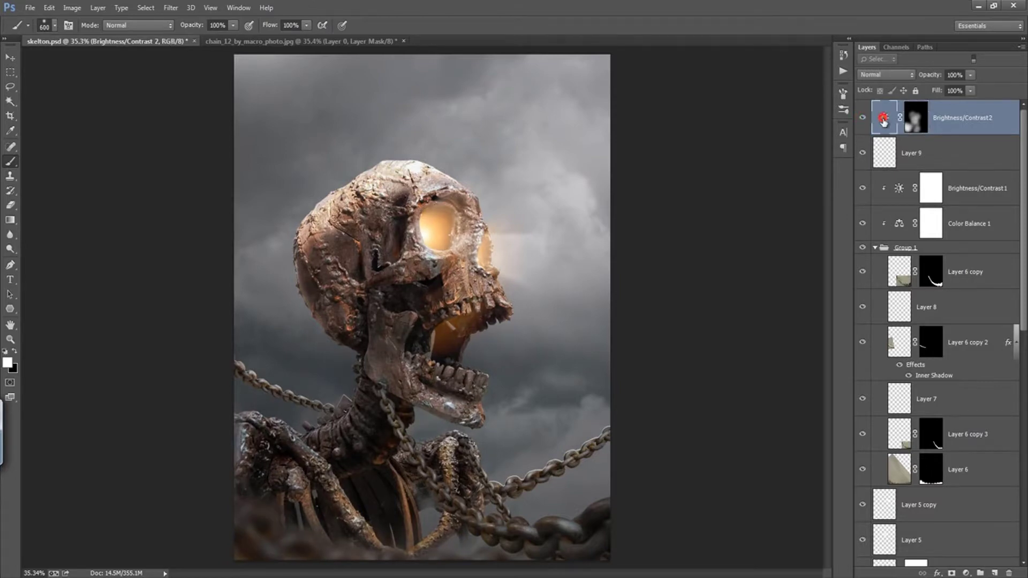
{"action": "double_click", "coordinate": [884, 119]}
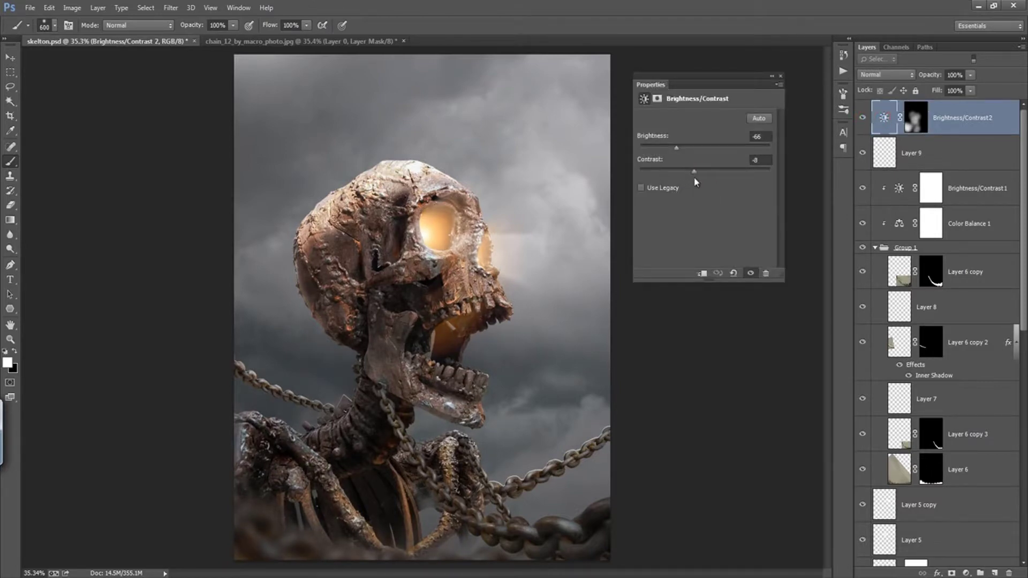
{"action": "left_click_drag", "start_coordinate": [660, 154], "coordinate": [638, 157]}
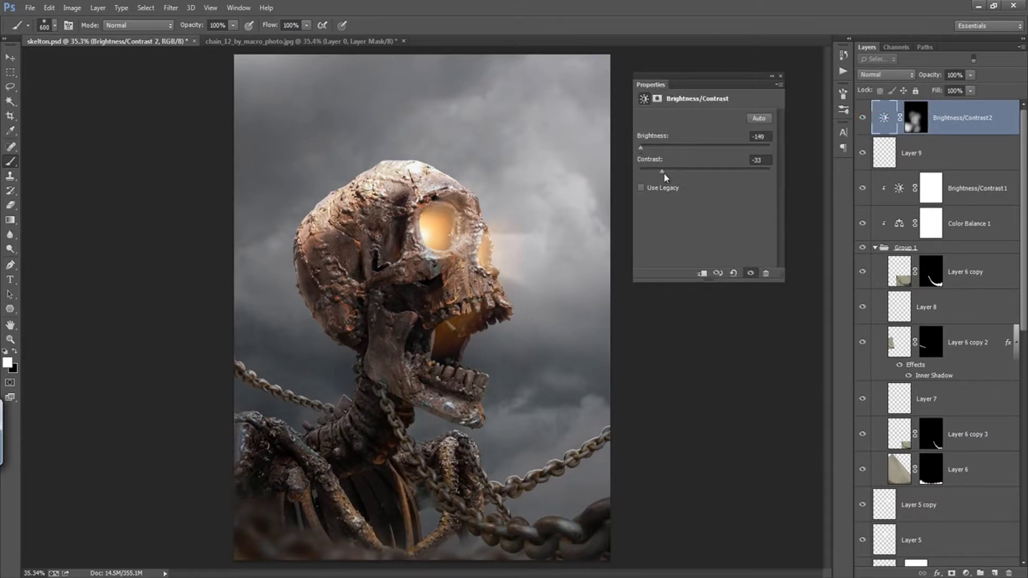
{"action": "left_click", "coordinate": [780, 76]}
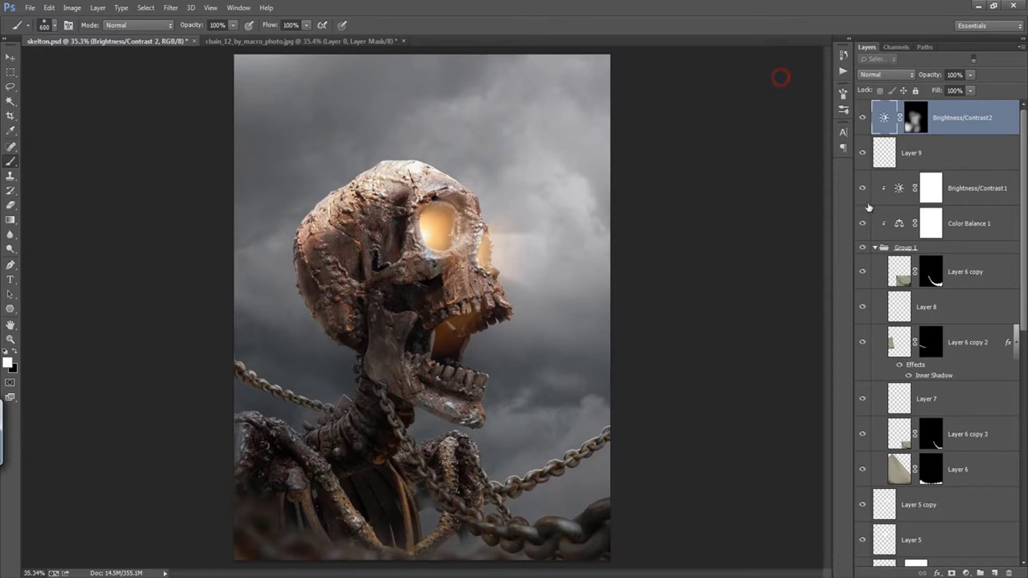
{"action": "left_click_drag", "start_coordinate": [1024, 250], "coordinate": [1019, 495]}
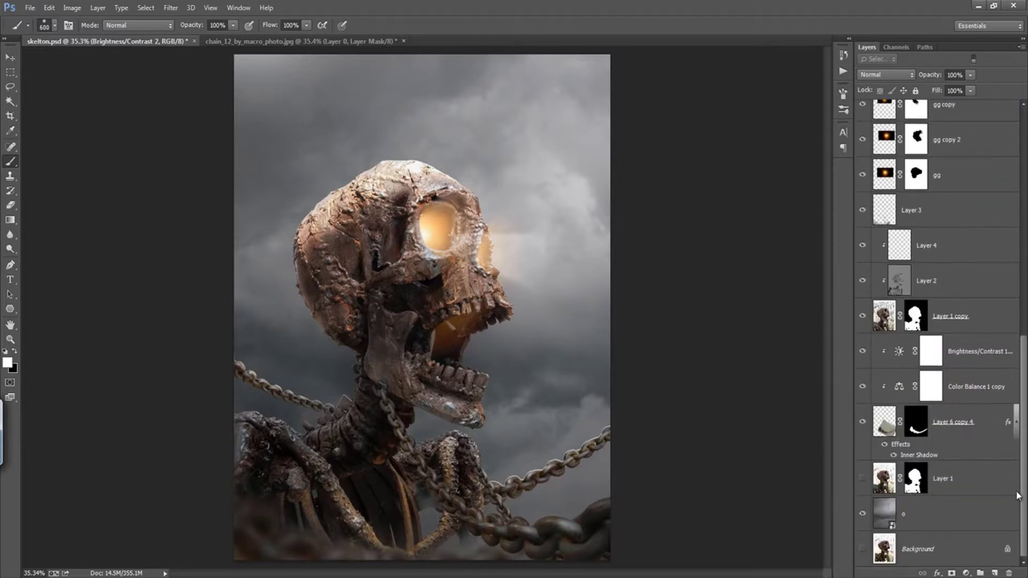
Step: Add Layer 10 above o, test white haze strokes, undo one, and hide it
{"action": "left_click", "coordinate": [964, 517]}
{"action": "left_click", "coordinate": [995, 573]}
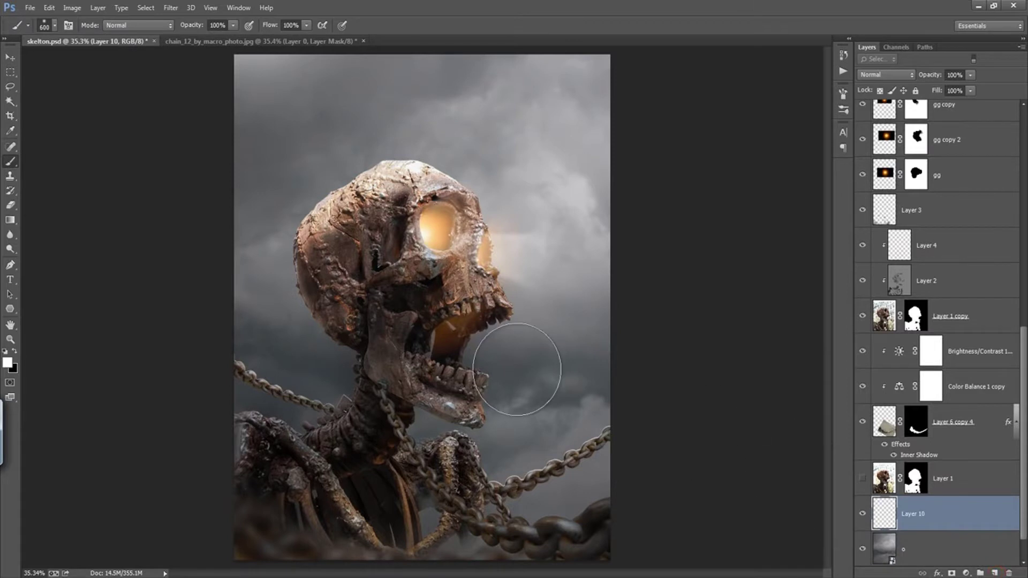
{"action": "left_click_drag", "start_coordinate": [507, 368], "coordinate": [509, 385]}
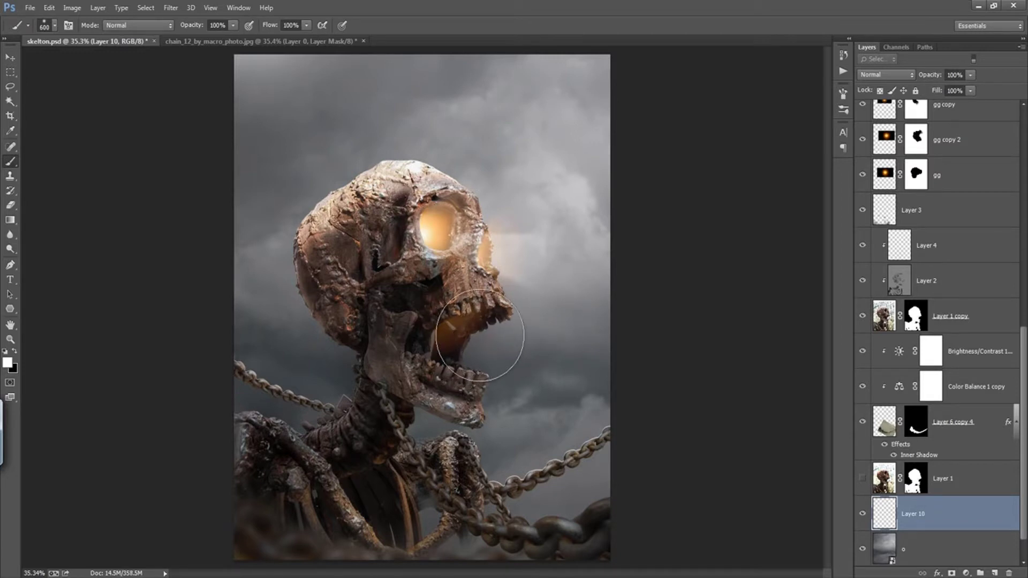
{"action": "left_click", "coordinate": [573, 345]}
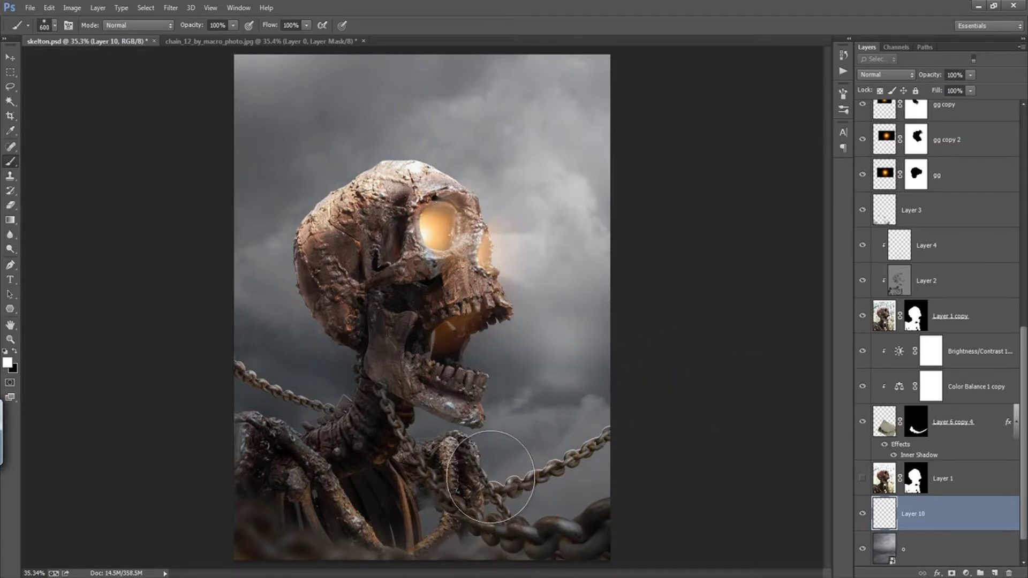
{"action": "key", "text": "ctrl+z"}
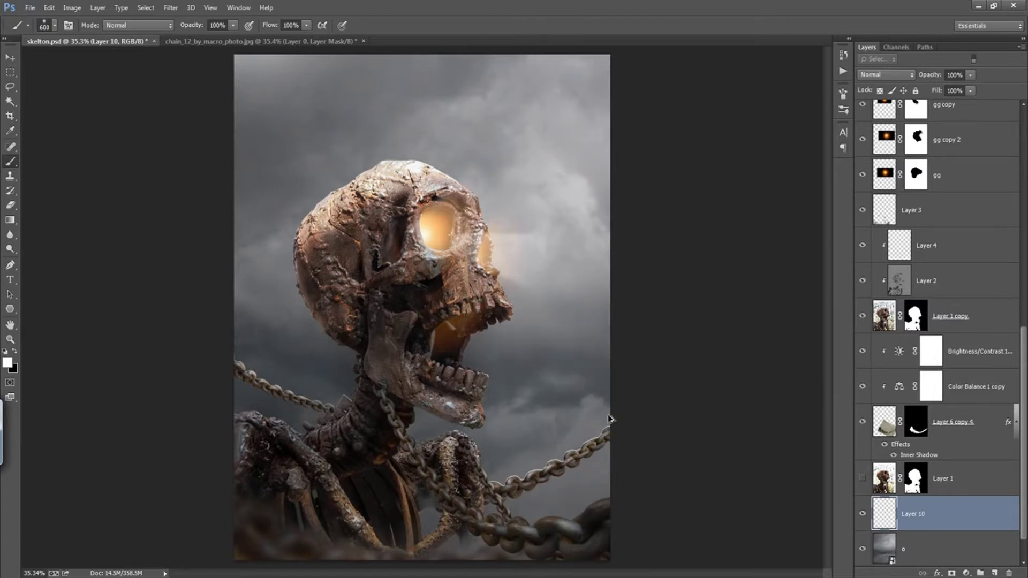
{"action": "left_click", "coordinate": [863, 516]}
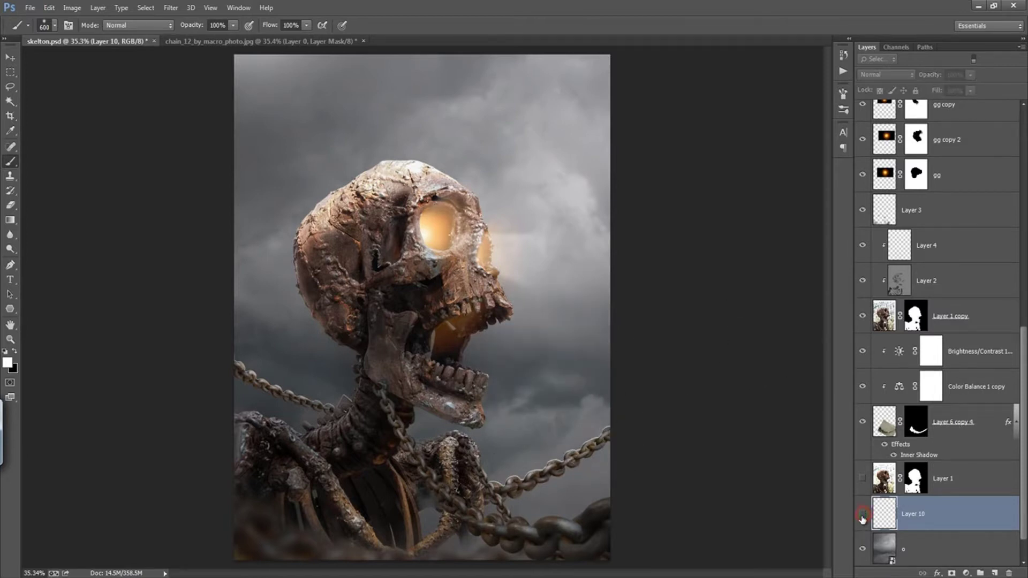
Step: Hide Layer 5 copy to compare the eye glow, then reselect layer o
{"action": "scroll", "coordinate": [1021, 449], "scroll_direction": "up", "scroll_amount": 1}
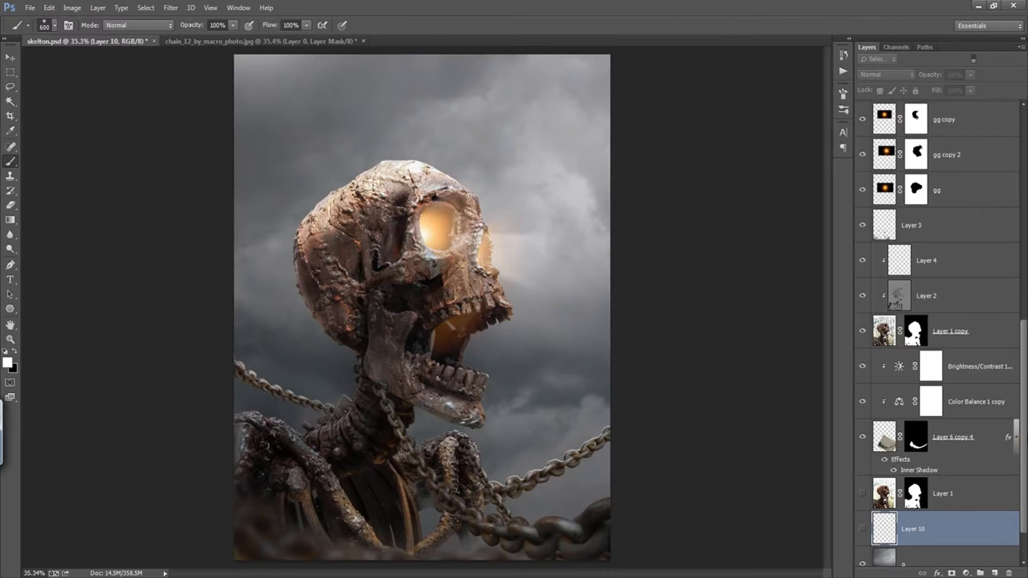
{"action": "scroll", "coordinate": [910, 268], "scroll_direction": "up", "scroll_amount": 5}
{"action": "left_click", "coordinate": [863, 253]}
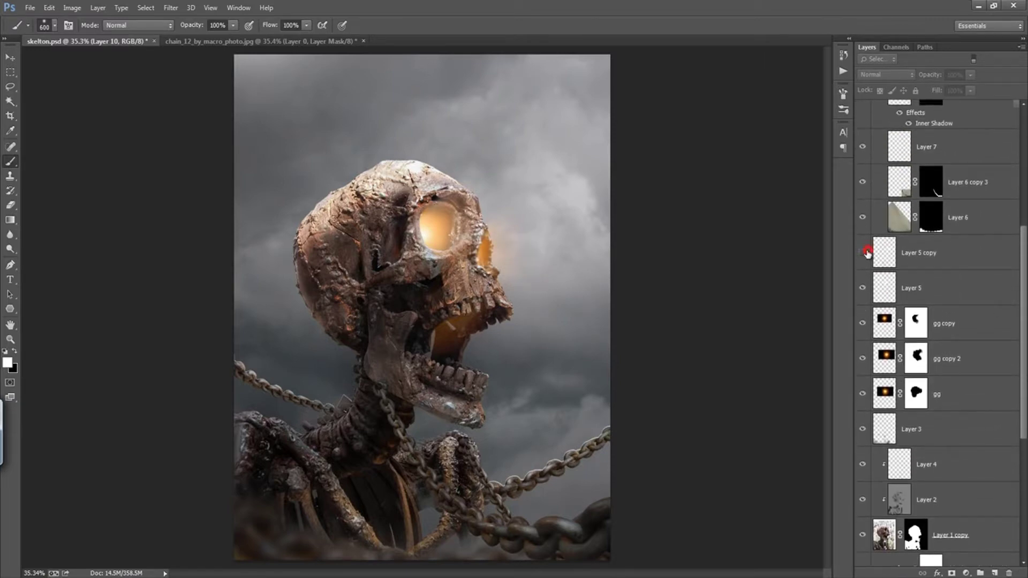
{"action": "scroll", "coordinate": [1003, 329], "scroll_direction": "down", "scroll_amount": 3}
{"action": "scroll", "coordinate": [1011, 490], "scroll_direction": "down", "scroll_amount": 3}
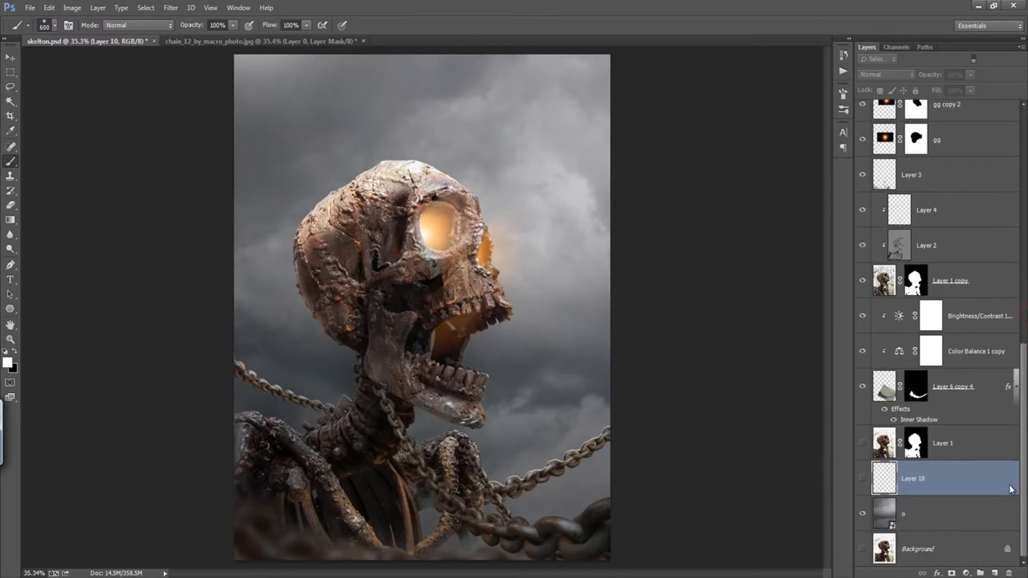
{"action": "left_click", "coordinate": [978, 521]}
Step: On new Layer 11, paint soft white haze around the mouth, jaw and chain at 700 px
{"action": "left_click", "coordinate": [995, 573]}
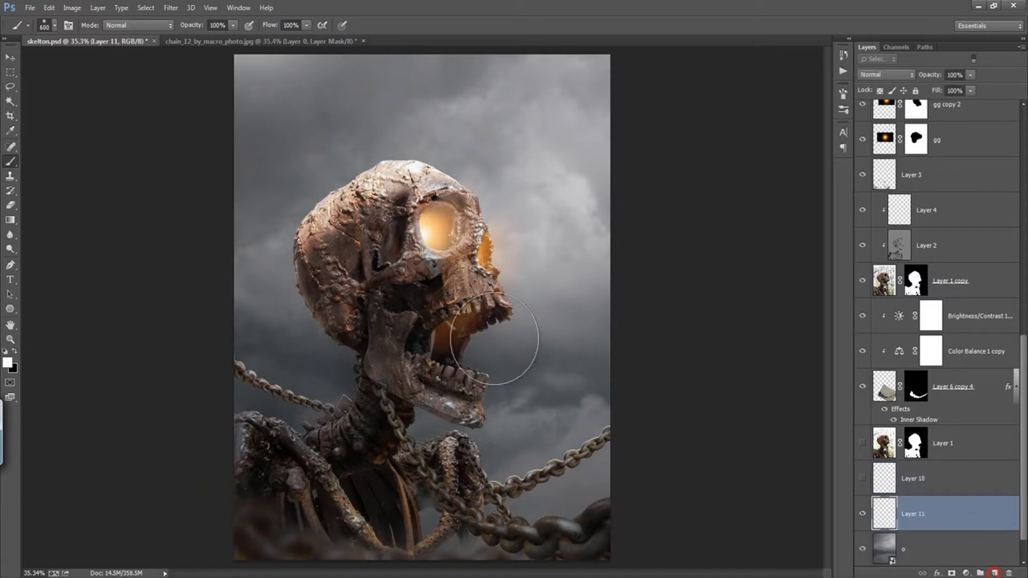
{"action": "mouse_move", "coordinate": [514, 337]}
{"action": "left_mouse_down"}
{"action": "mouse_move", "coordinate": [418, 423]}
{"action": "mouse_move", "coordinate": [528, 425]}
{"action": "left_mouse_up"}
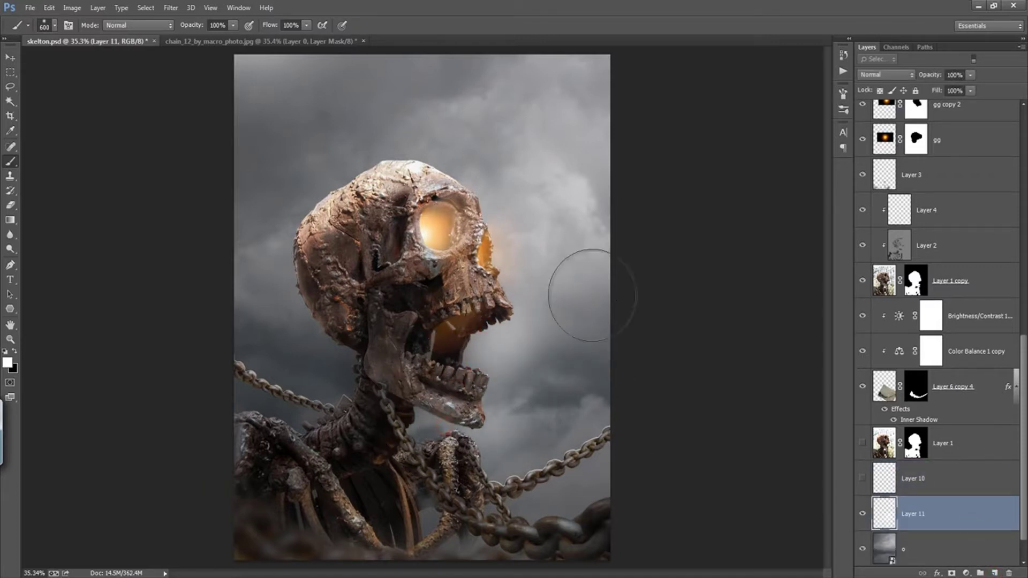
{"action": "key", "text": "bracketright"}
{"action": "key", "text": "bracketright"}
{"action": "key", "text": "bracketright"}
{"action": "key", "text": "bracketright"}
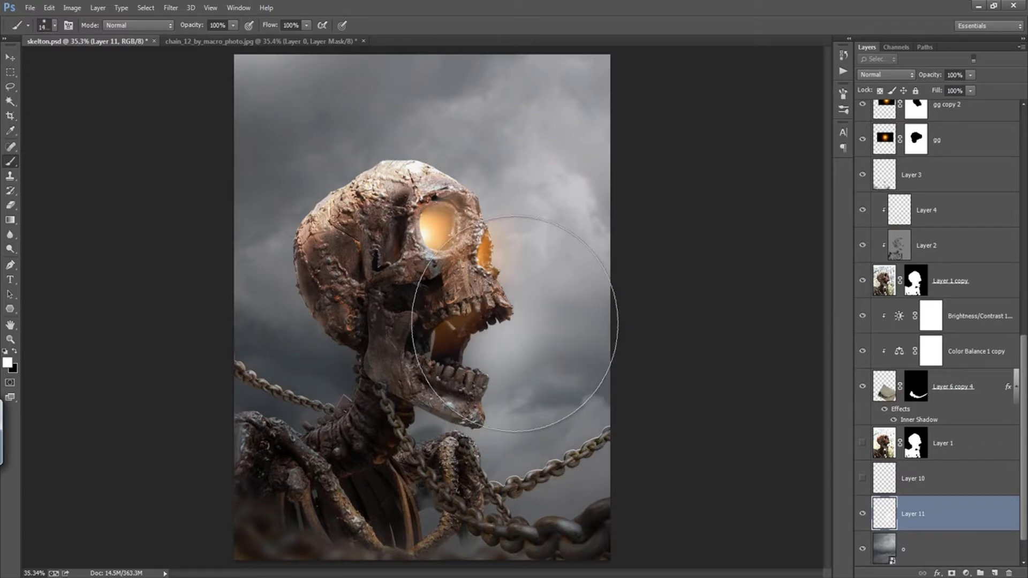
{"action": "mouse_move", "coordinate": [551, 322]}
{"action": "left_mouse_down"}
{"action": "mouse_move", "coordinate": [548, 412]}
{"action": "mouse_move", "coordinate": [562, 248]}
{"action": "mouse_move", "coordinate": [565, 404]}
{"action": "mouse_move", "coordinate": [487, 407]}
{"action": "mouse_move", "coordinate": [602, 241]}
{"action": "mouse_move", "coordinate": [486, 324]}
{"action": "mouse_move", "coordinate": [520, 334]}
{"action": "left_mouse_up"}
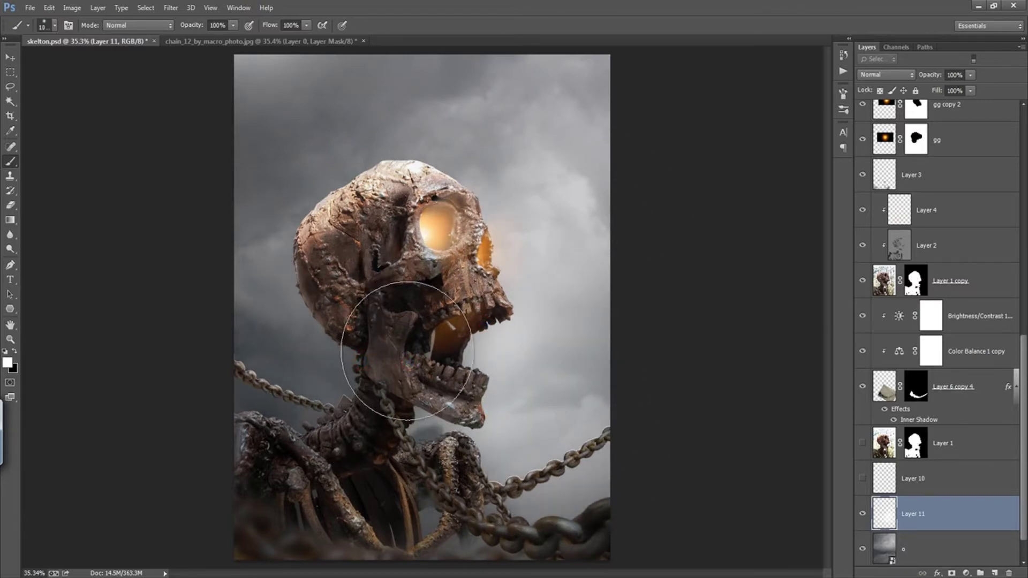
{"action": "right_click", "coordinate": [379, 356], "text": "alt"}
{"action": "right_click", "coordinate": [381, 357], "text": "alt"}
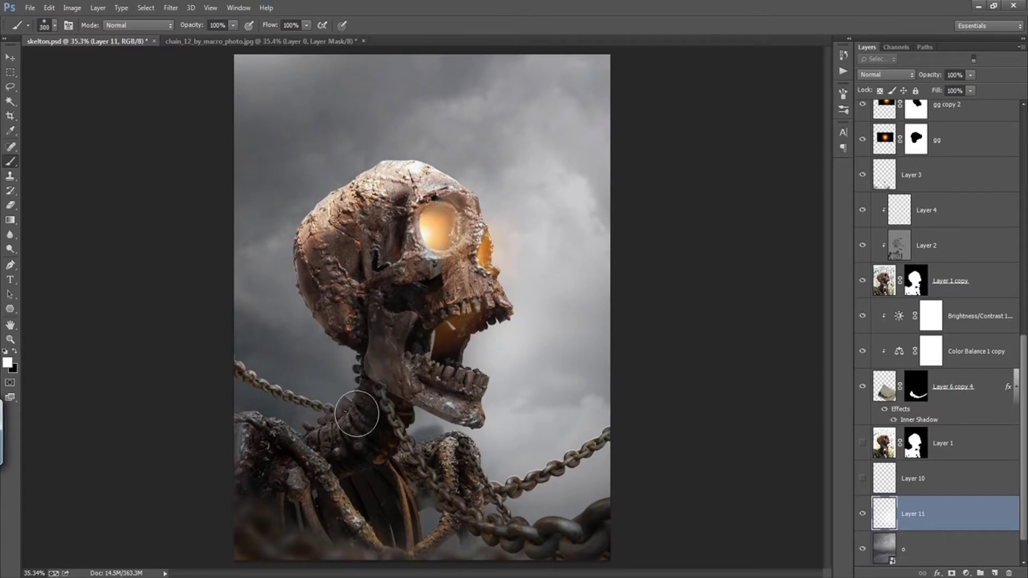
{"action": "left_click", "coordinate": [462, 343]}
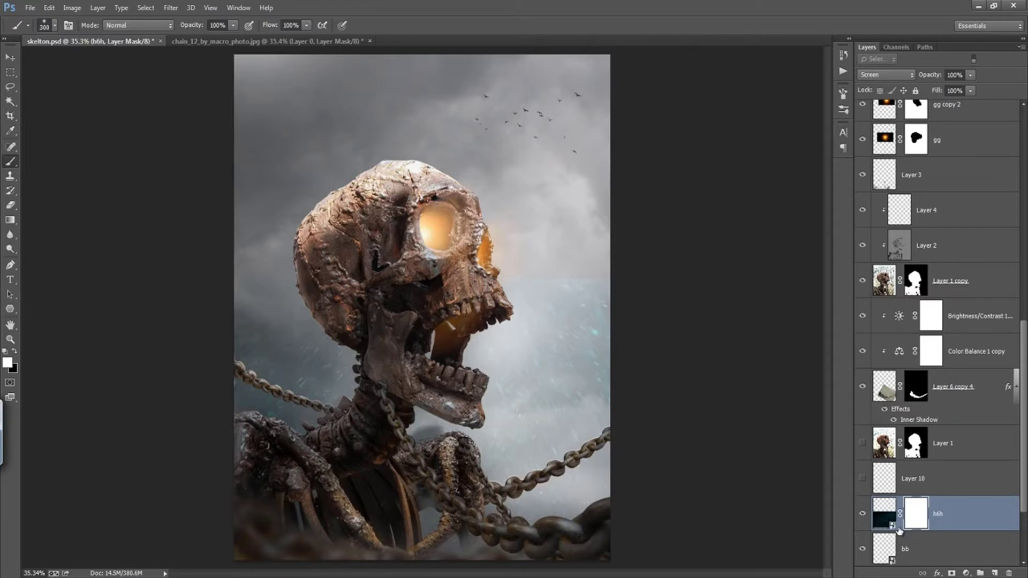
Step: Set the h6h rain-speck layer's blend mode to Screen
{"action": "left_click", "coordinate": [883, 516]}
{"action": "left_click", "coordinate": [889, 75]}
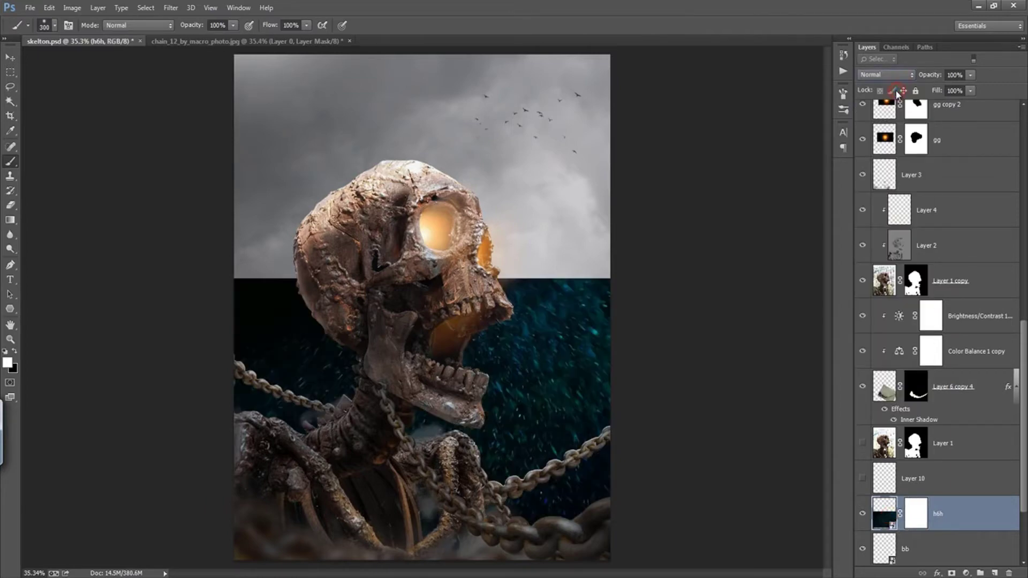
{"action": "left_click", "coordinate": [889, 74]}
{"action": "left_click", "coordinate": [884, 198]}
Step: Paint black on the h6h mask to remove specks from the skull, using a 700 px brush
{"action": "left_click", "coordinate": [916, 513]}
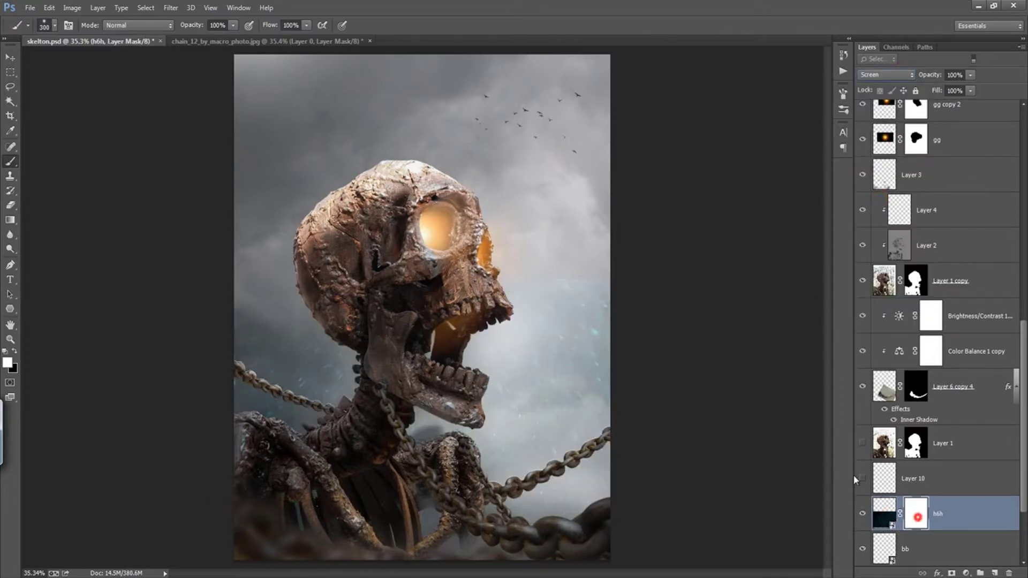
{"action": "left_click", "coordinate": [547, 281]}
{"action": "left_click", "coordinate": [524, 277]}
{"action": "key", "text": "x"}
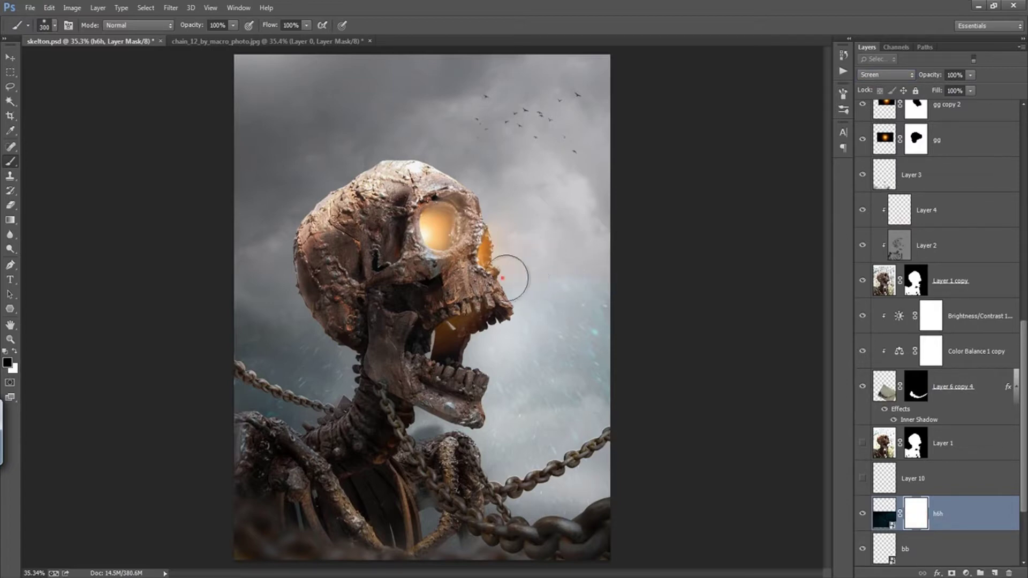
{"action": "left_click", "coordinate": [501, 279]}
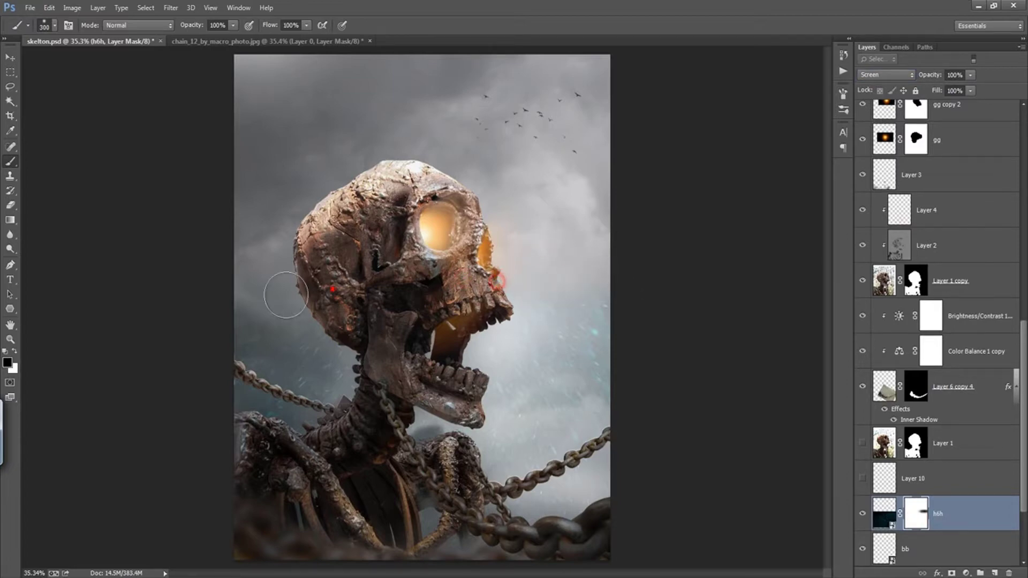
{"action": "key", "text": "bracketright"}
{"action": "key", "text": "bracketright"}
{"action": "key", "text": "bracketright"}
{"action": "left_click", "coordinate": [459, 279]}
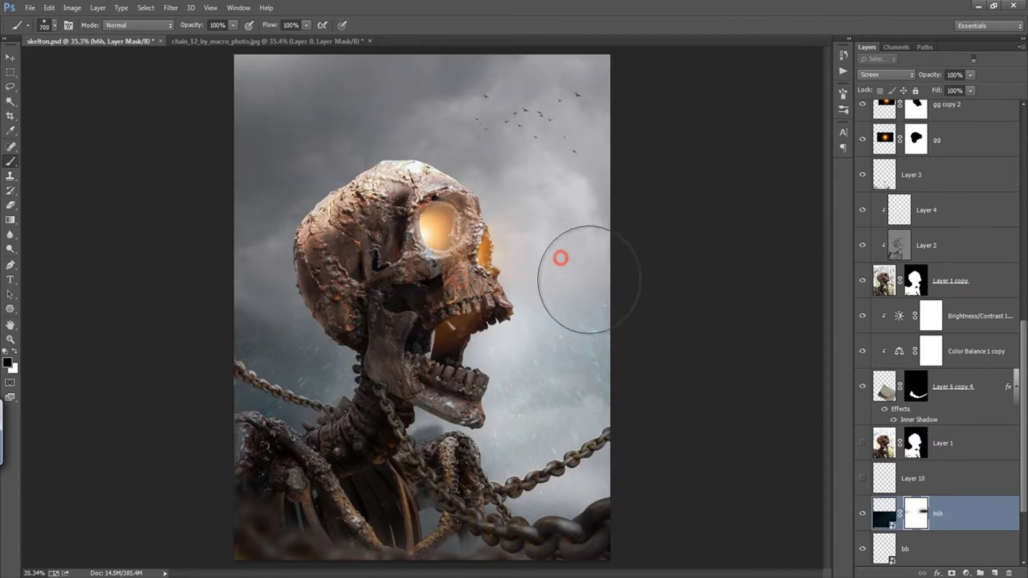
{"action": "left_click", "coordinate": [885, 506]}
Step: Add a Levels layer clipped to h6h with raised black input, plus a Color Balance layer
{"action": "left_click", "coordinate": [966, 574]}
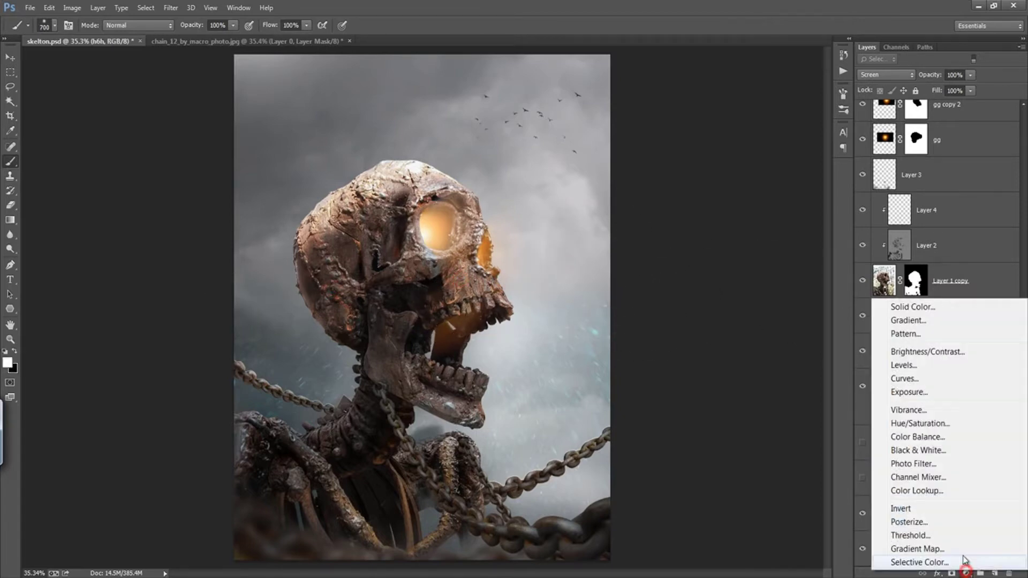
{"action": "left_click", "coordinate": [937, 366]}
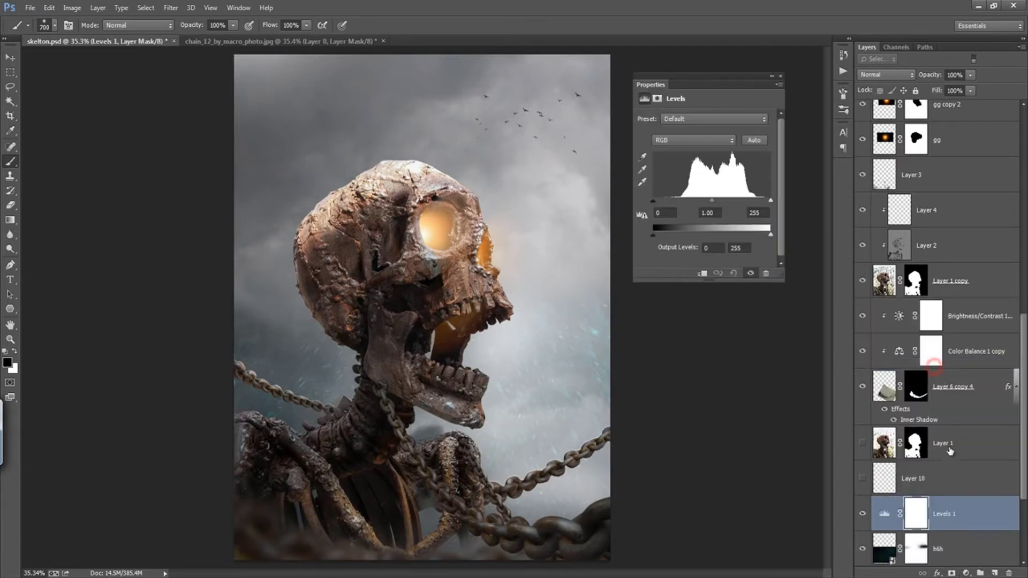
{"action": "left_click", "coordinate": [947, 528], "text": "alt"}
{"action": "left_click_drag", "start_coordinate": [653, 201], "coordinate": [671, 201]}
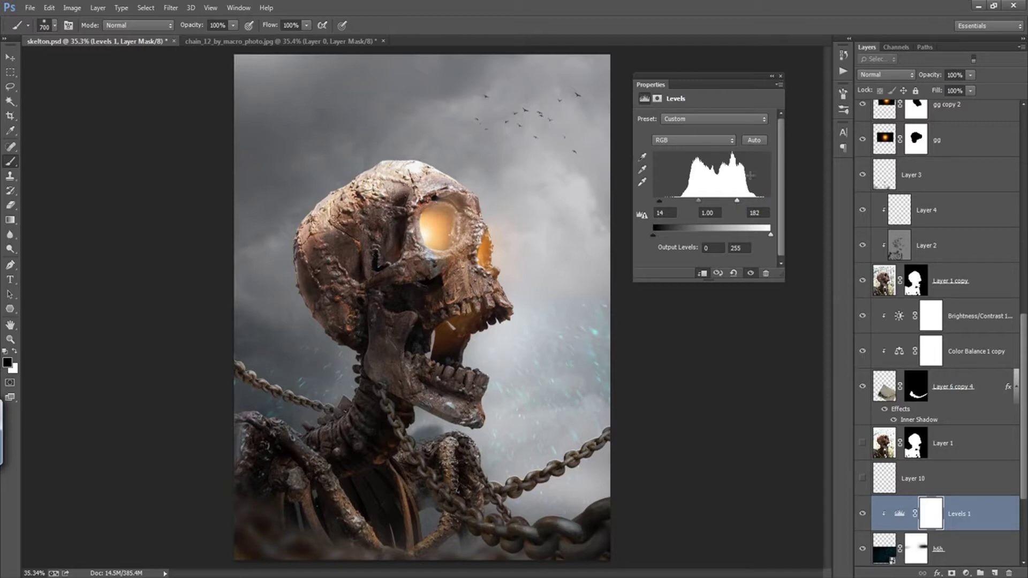
{"action": "left_click", "coordinate": [781, 77]}
{"action": "left_click", "coordinate": [966, 572]}
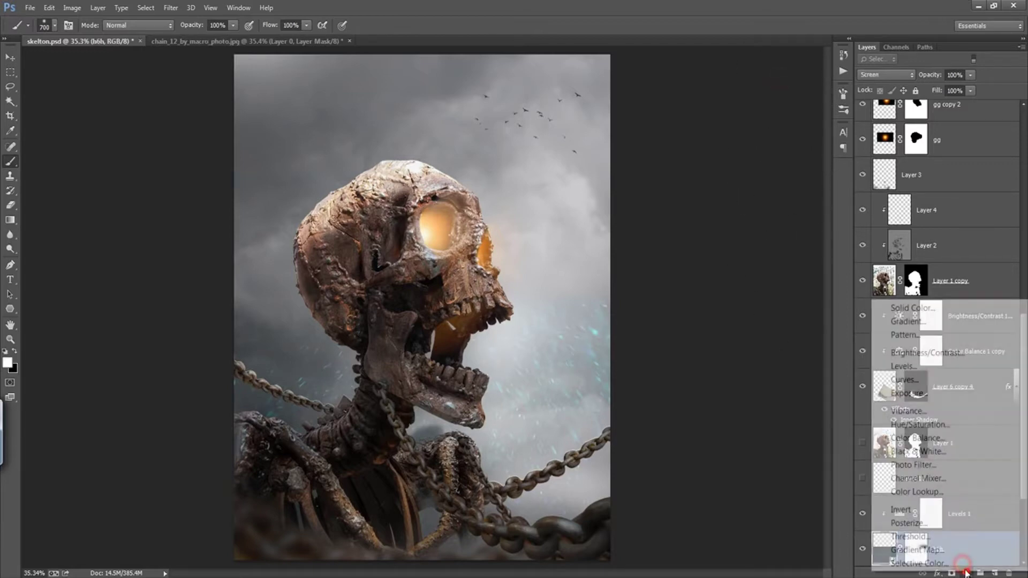
{"action": "left_click", "coordinate": [960, 520]}
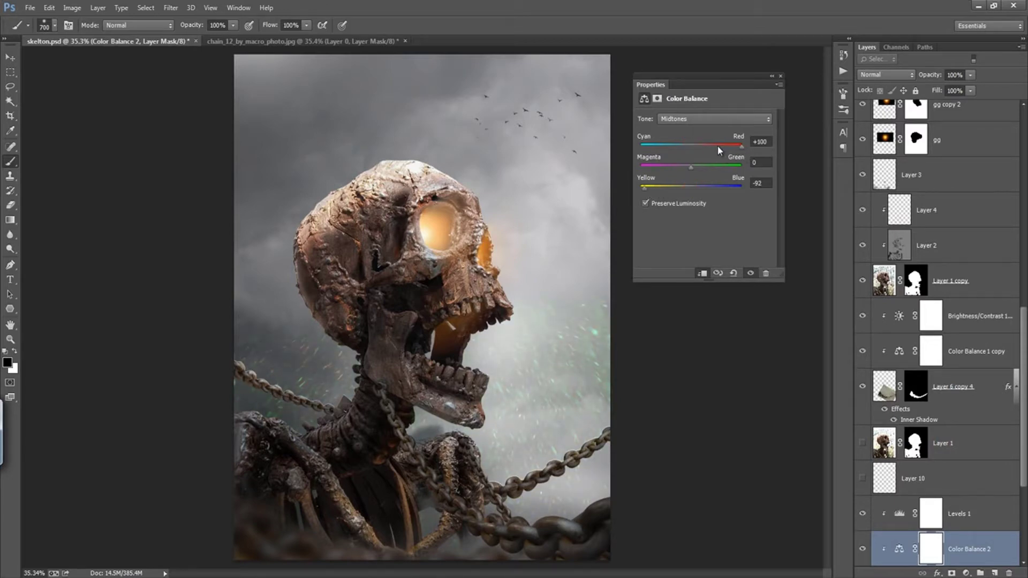
Step: Add a colorized Hue/Saturation layer with hue 37 for a warm orange tint
{"action": "left_click", "coordinate": [966, 572]}
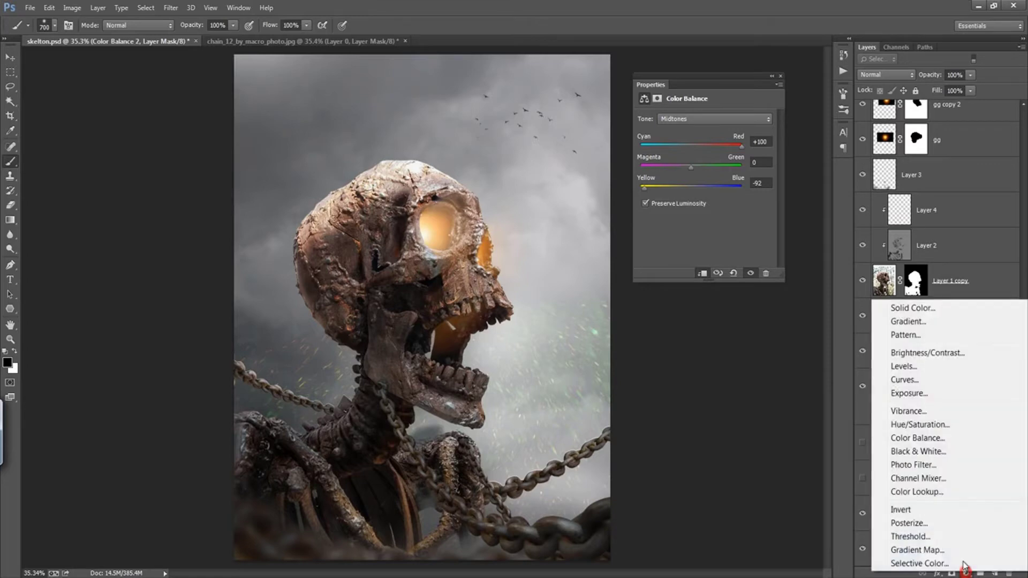
{"action": "left_click", "coordinate": [919, 424]}
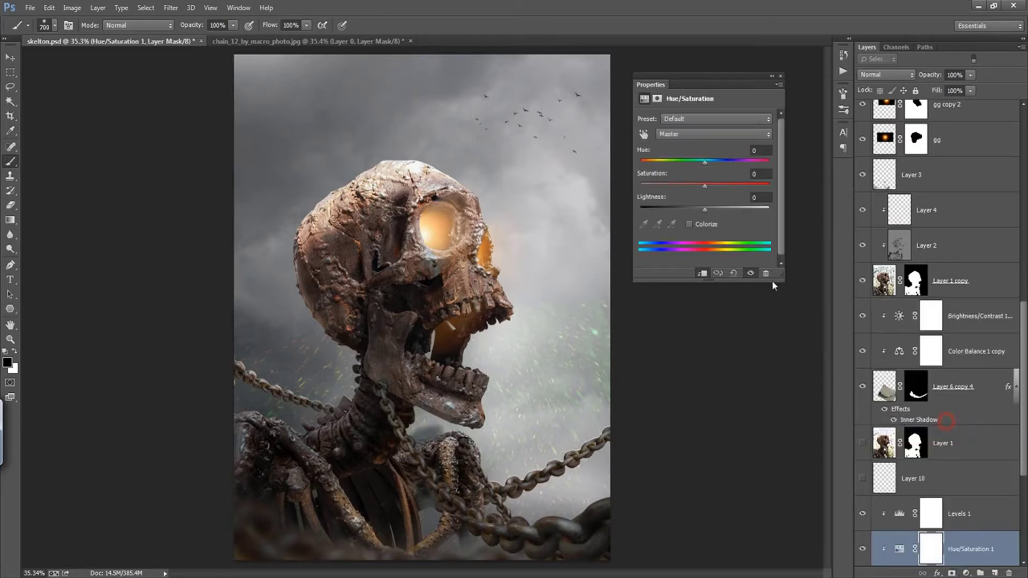
{"action": "left_click", "coordinate": [690, 224]}
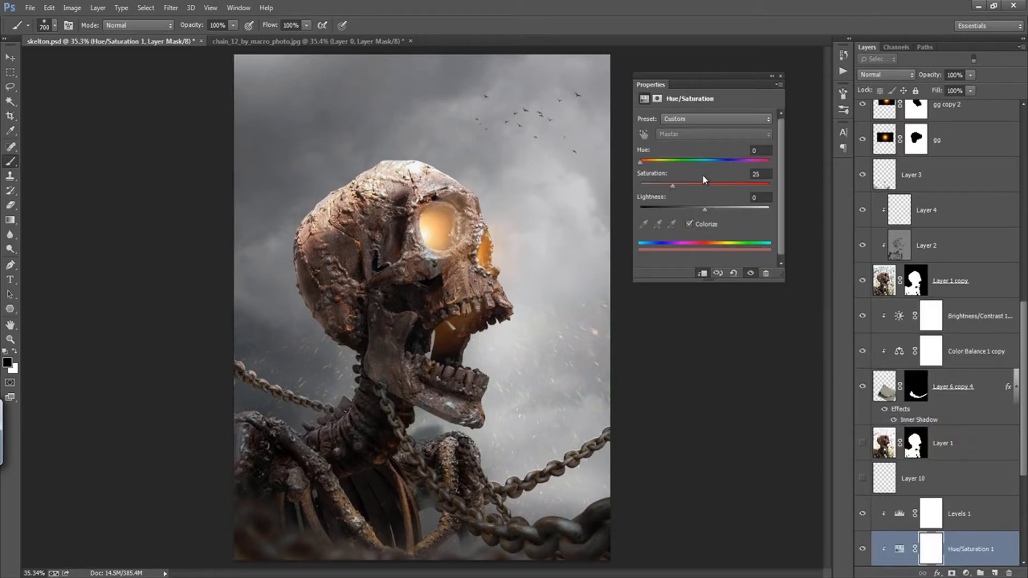
{"action": "left_click_drag", "start_coordinate": [640, 162], "coordinate": [654, 162]}
{"action": "left_click", "coordinate": [778, 76]}
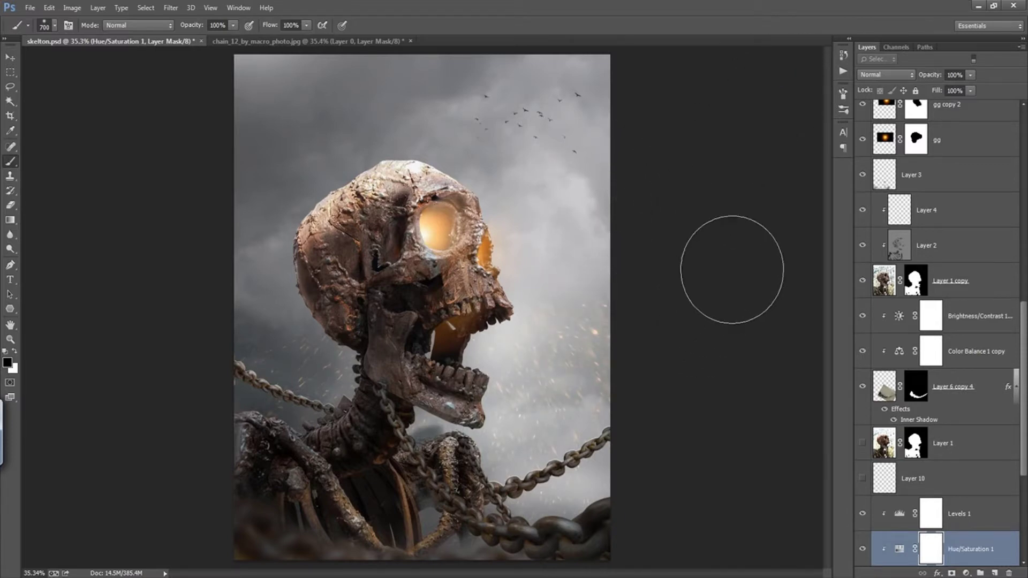
{"action": "left_click_drag", "start_coordinate": [1024, 337], "coordinate": [1020, 443]}
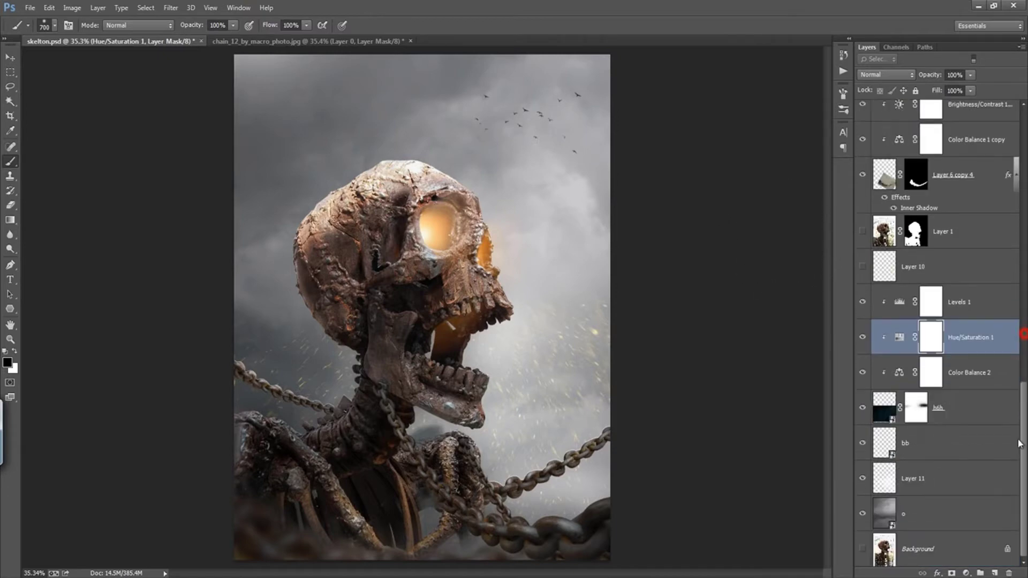
Step: Scale the h6h snow layer to about 205%, shift it up-left, and set opacity to 34%
{"action": "left_click", "coordinate": [880, 416]}
{"action": "key", "text": "ctrl+t"}
{"action": "scroll", "coordinate": [557, 305], "scroll_direction": "down", "scroll_amount": 3}
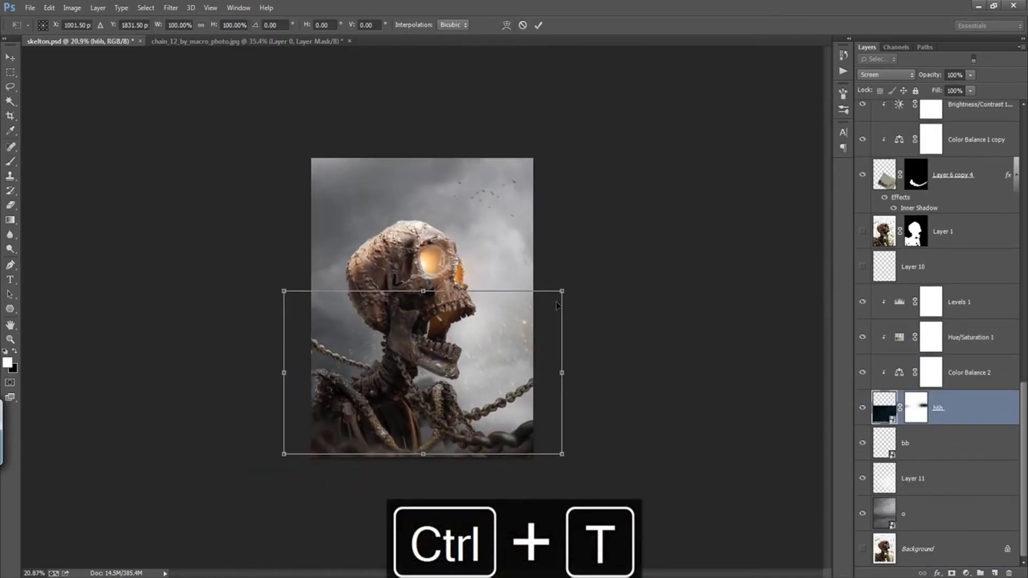
{"action": "left_click_drag", "start_coordinate": [562, 292], "coordinate": [702, 166]}
{"action": "left_click_drag", "start_coordinate": [601, 284], "coordinate": [587, 236]}
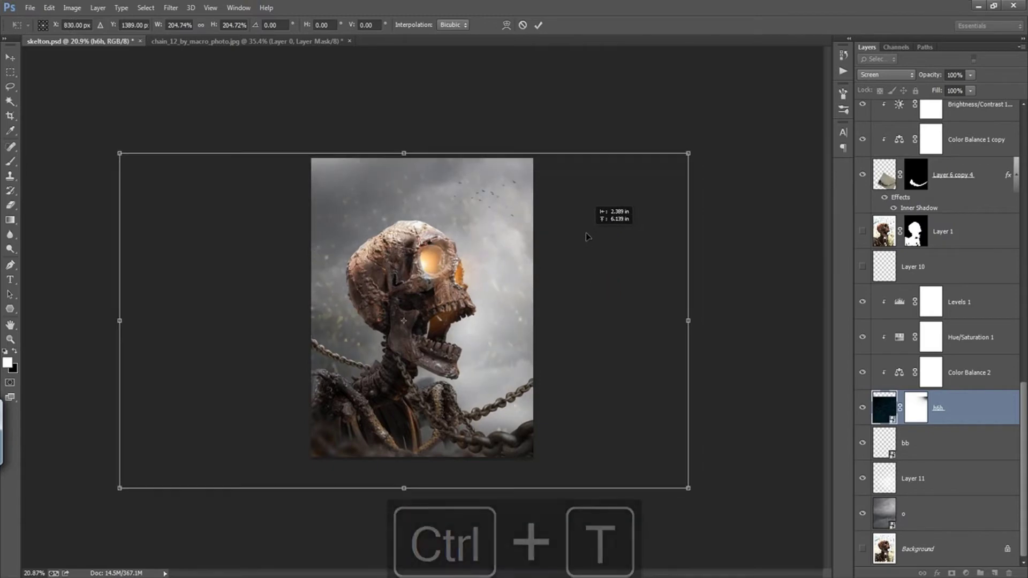
{"action": "key", "text": "b"}
{"action": "left_click", "coordinate": [538, 25]}
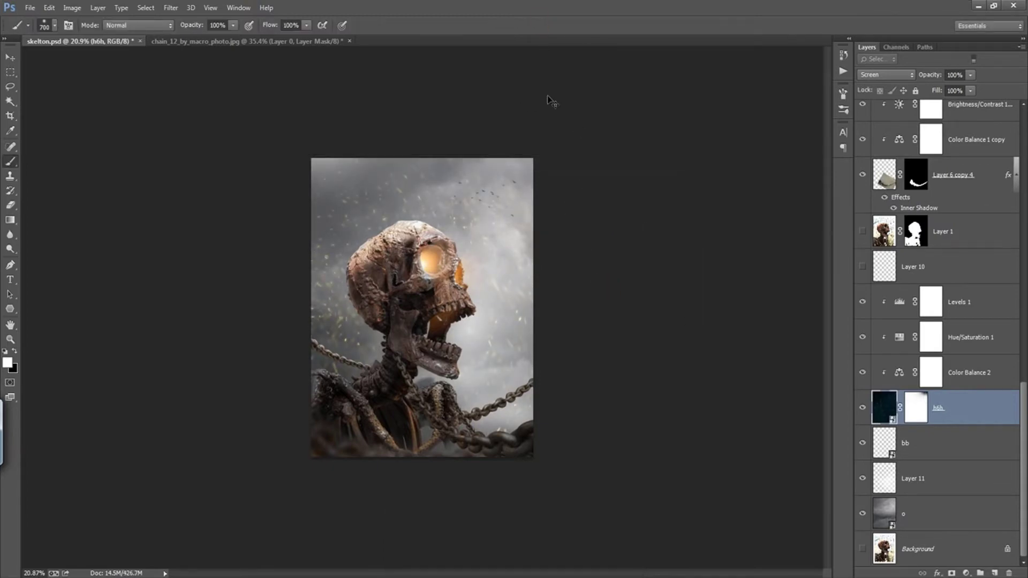
{"action": "key", "text": "ctrl+0"}
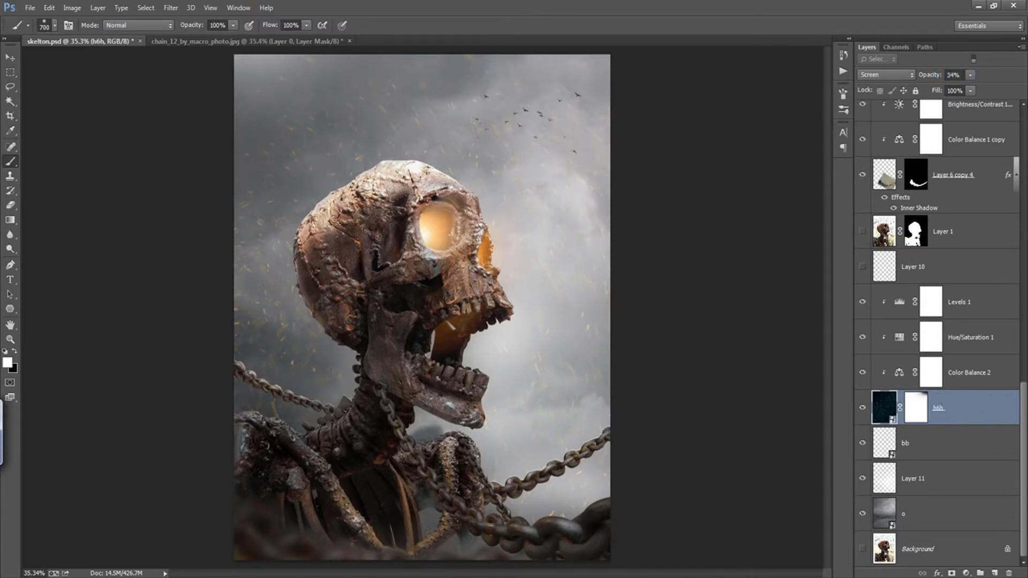
{"action": "left_click_drag", "start_coordinate": [997, 411], "coordinate": [989, 408]}
Step: Duplicate the h6h snow layer and move it to the top of the layer stack
{"action": "key", "text": "ctrl+j"}
{"action": "left_click_drag", "start_coordinate": [975, 443], "coordinate": [988, 231]}
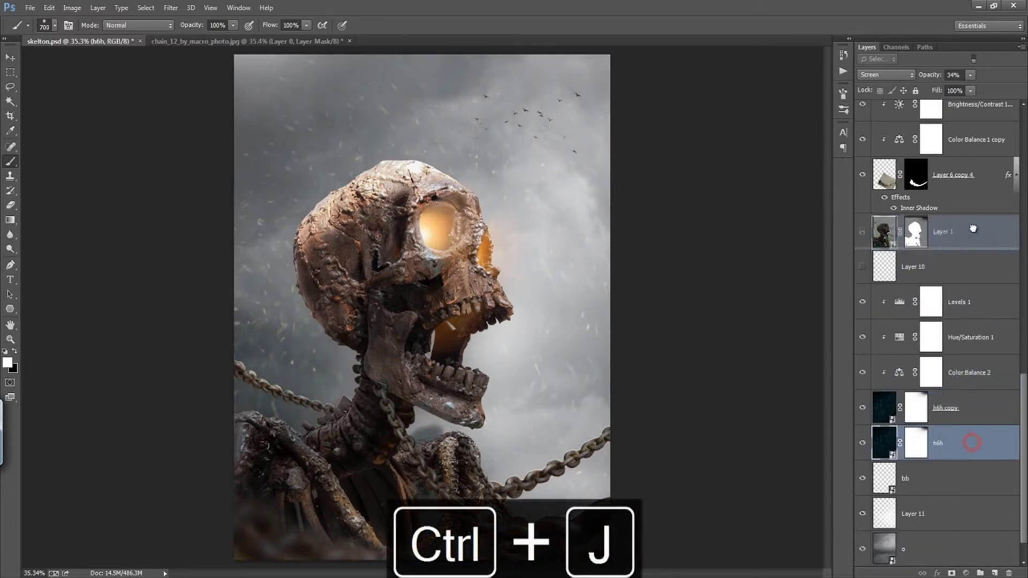
{"action": "scroll", "coordinate": [1024, 404], "scroll_direction": "up", "scroll_amount": 5}
{"action": "scroll", "coordinate": [1016, 375], "scroll_direction": "up", "scroll_amount": 3}
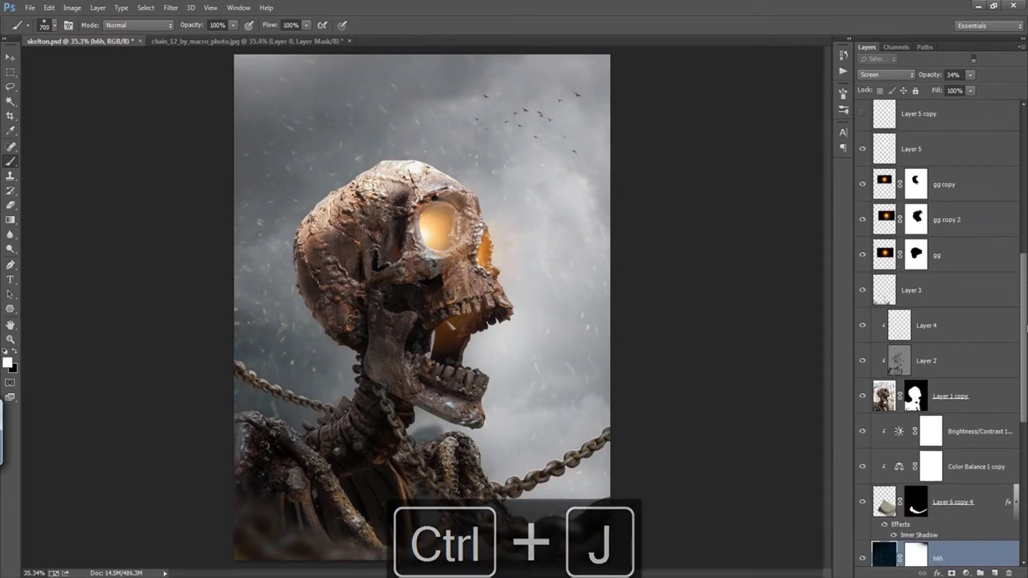
{"action": "left_click_drag", "start_coordinate": [965, 453], "coordinate": [964, 167]}
{"action": "scroll", "coordinate": [1016, 271], "scroll_direction": "up", "scroll_amount": 4}
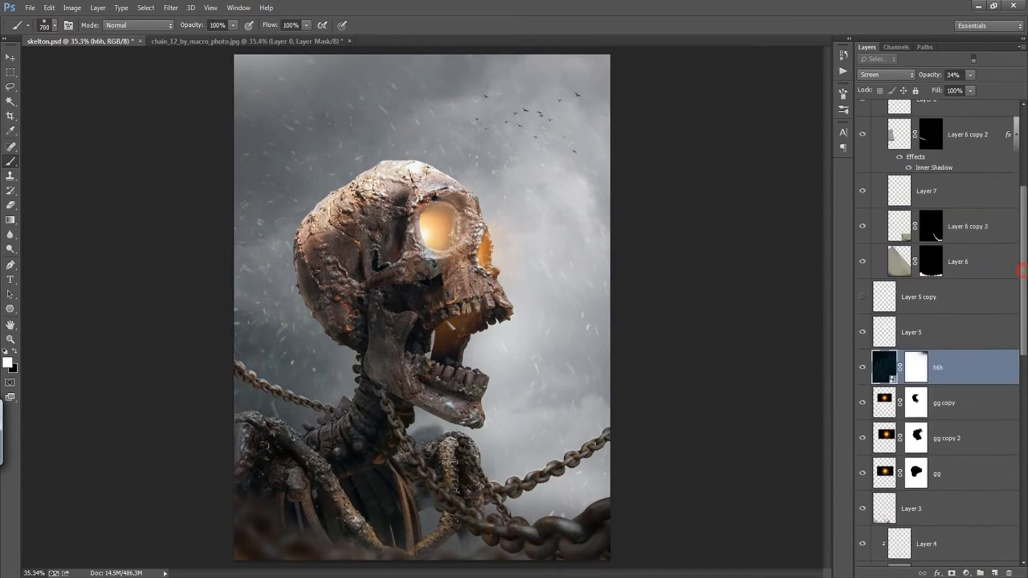
{"action": "left_click_drag", "start_coordinate": [953, 360], "coordinate": [954, 127]}
{"action": "scroll", "coordinate": [1024, 215], "scroll_direction": "up", "scroll_amount": 4}
{"action": "scroll", "coordinate": [1023, 216], "scroll_direction": "up", "scroll_amount": 1}
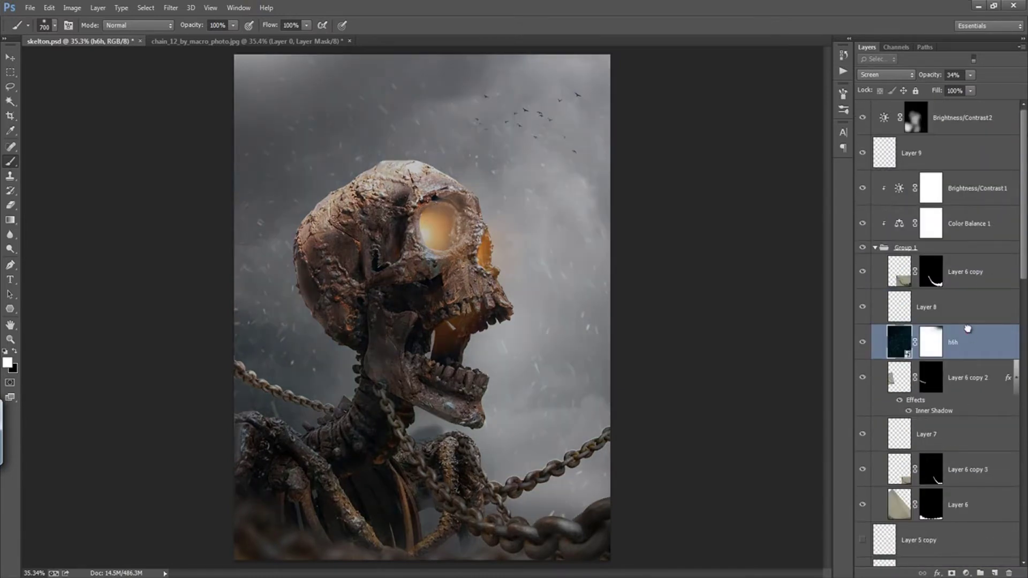
{"action": "left_click_drag", "start_coordinate": [969, 329], "coordinate": [964, 120]}
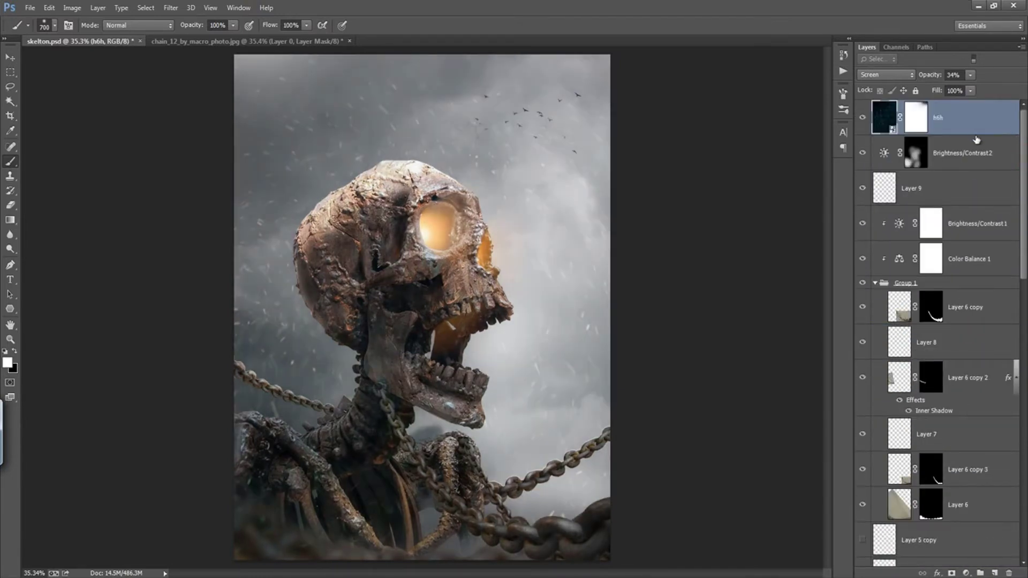
Step: Set the top snow layer to 53% opacity and mask snow away from the skull
{"action": "left_click", "coordinate": [863, 118]}
{"action": "left_click_drag", "start_coordinate": [935, 76], "coordinate": [949, 81]}
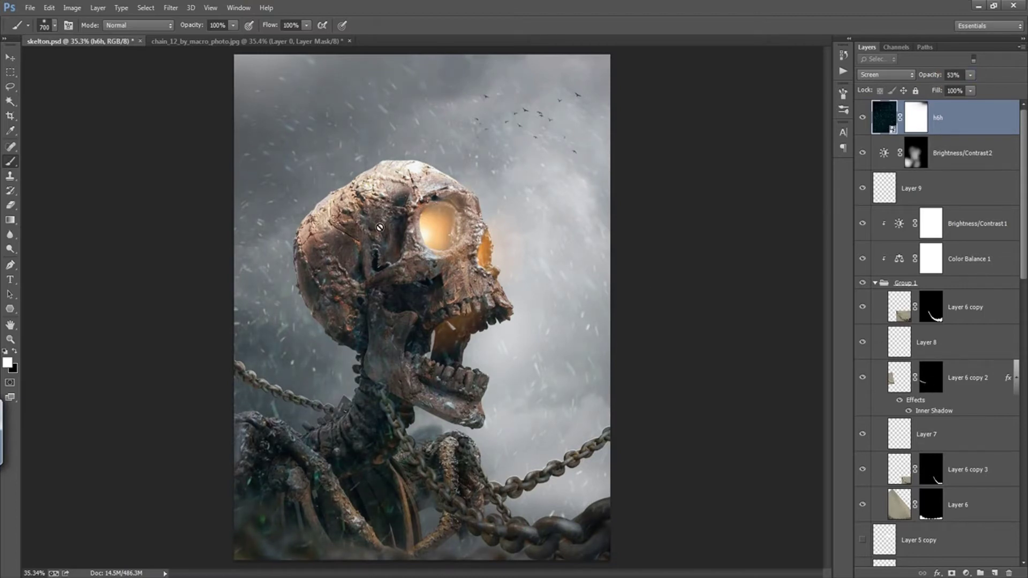
{"action": "left_click", "coordinate": [916, 117]}
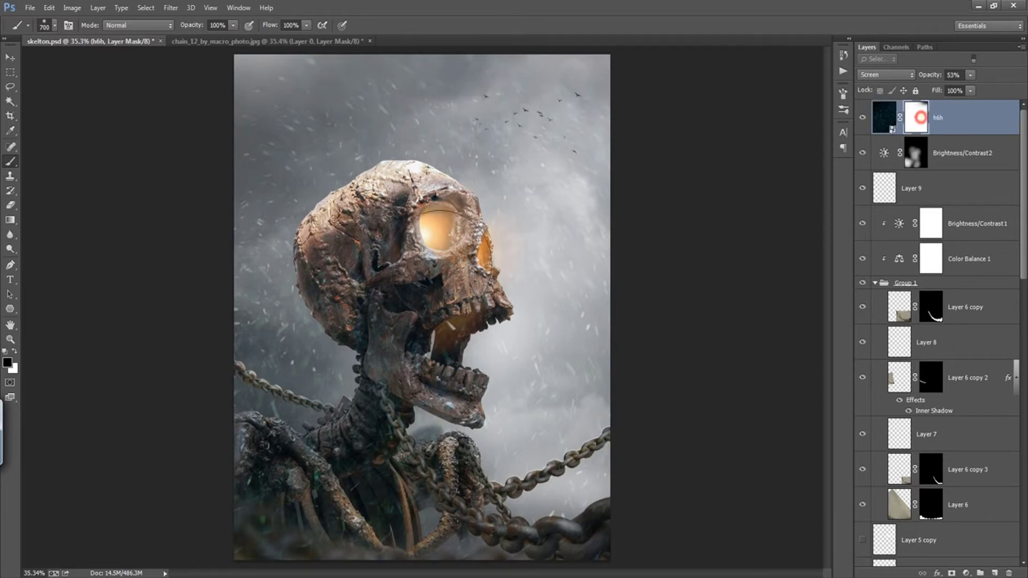
{"action": "key", "text": "x"}
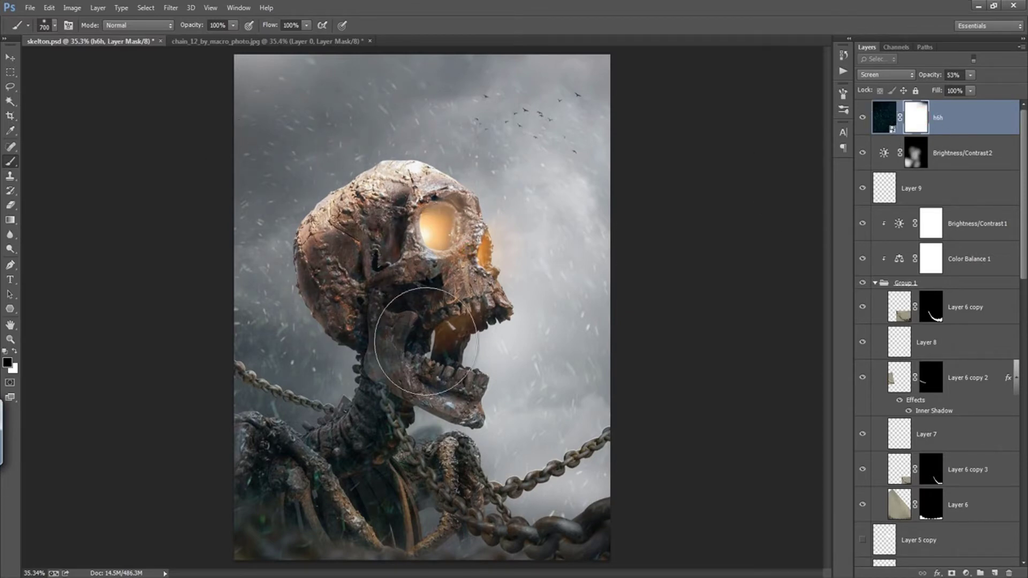
{"action": "left_click_drag", "start_coordinate": [487, 322], "coordinate": [471, 408]}
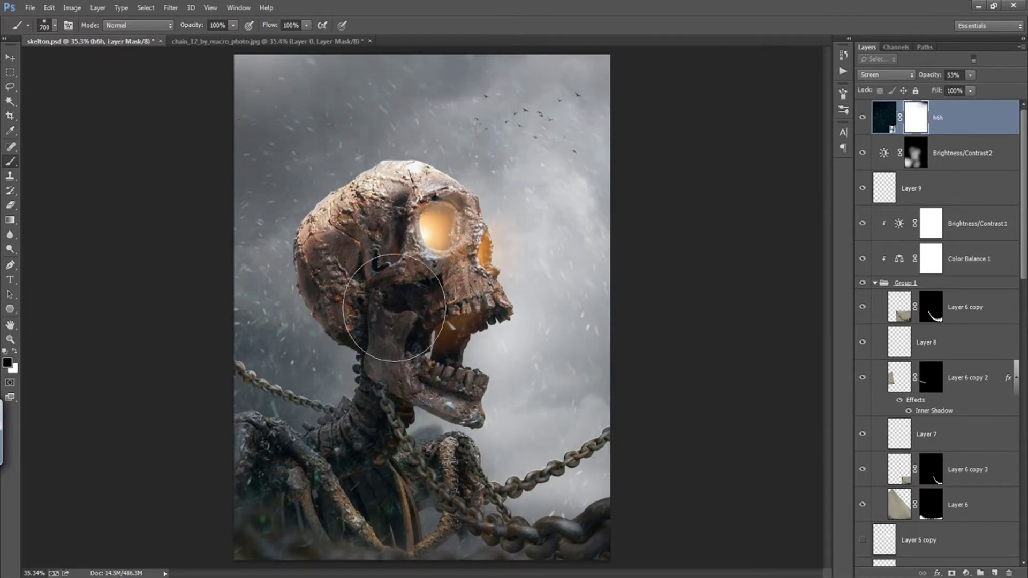
{"action": "mouse_move", "coordinate": [193, 447]}
{"action": "left_mouse_down"}
{"action": "mouse_move", "coordinate": [251, 276]}
{"action": "mouse_move", "coordinate": [386, 182]}
{"action": "mouse_move", "coordinate": [631, 378]}
{"action": "left_mouse_up"}
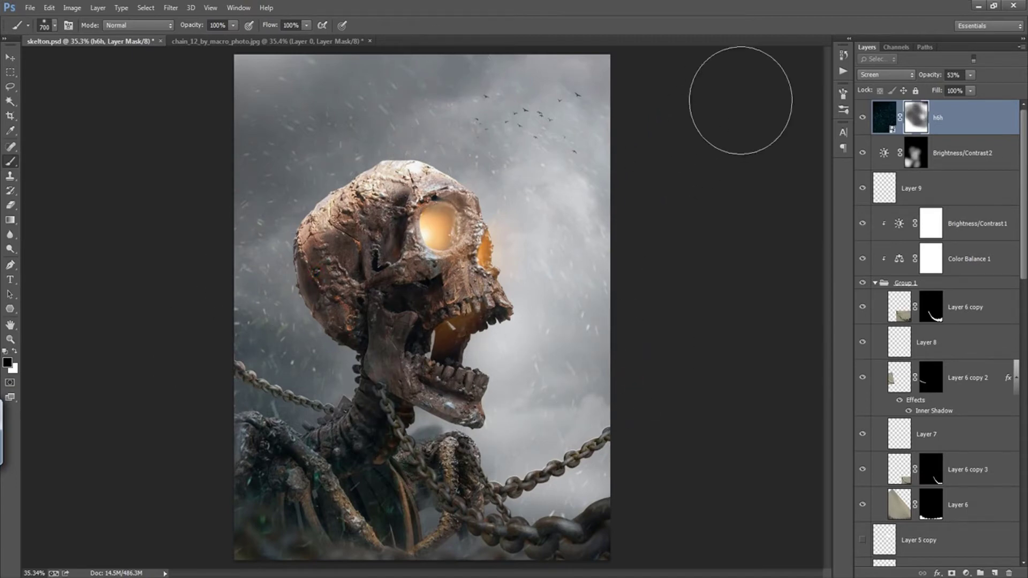
{"action": "left_click", "coordinate": [477, 161]}
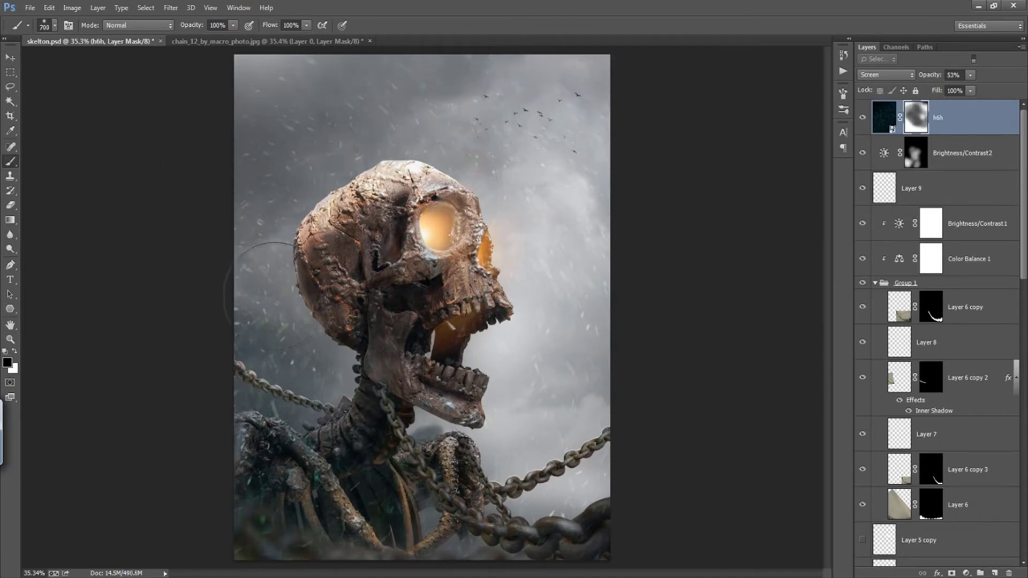
Step: Stamp all visible layers into Layer 12 and open it in the Camera Raw Filter
{"action": "key", "text": "x"}
{"action": "key", "text": "ctrl+shift+alt+e"}
{"action": "left_click", "coordinate": [170, 6]}
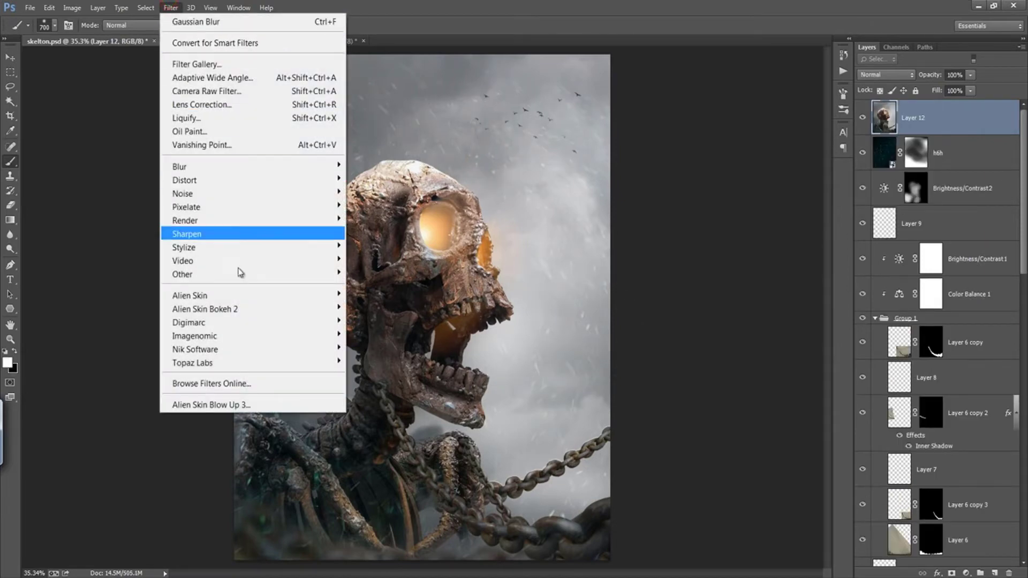
{"action": "left_click", "coordinate": [276, 98]}
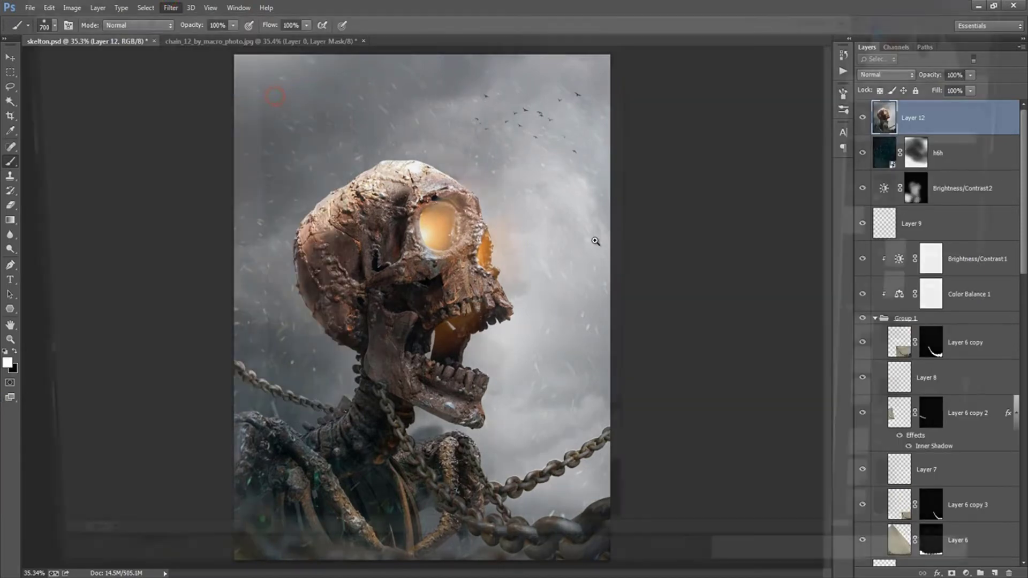
{"action": "left_click", "coordinate": [957, 105]}
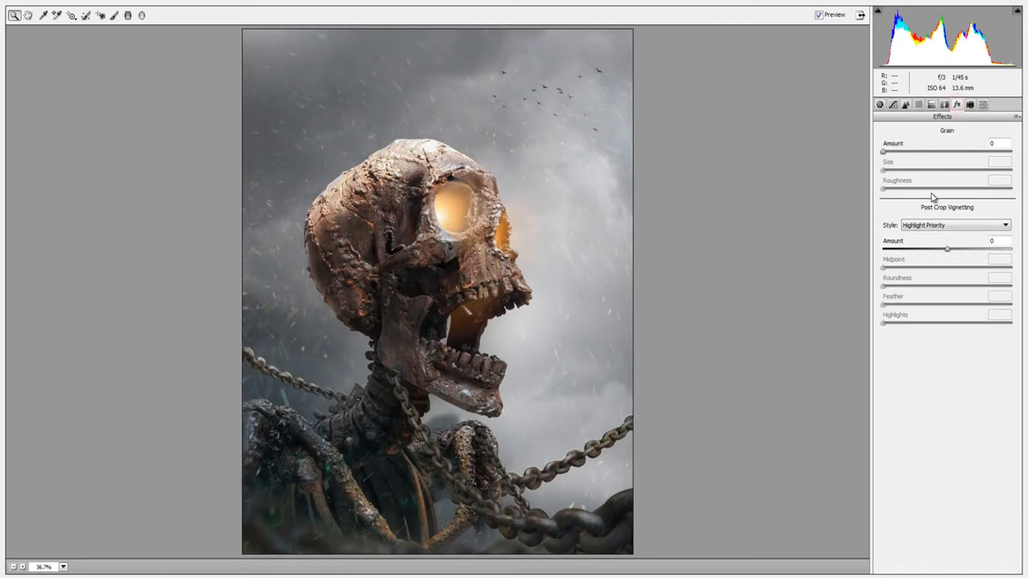
Step: Apply a -22 vignette, then Exposure -0.50, Highlights -36, Shadows +53, slightly lower Vibrance
{"action": "left_click_drag", "start_coordinate": [939, 248], "coordinate": [935, 249]}
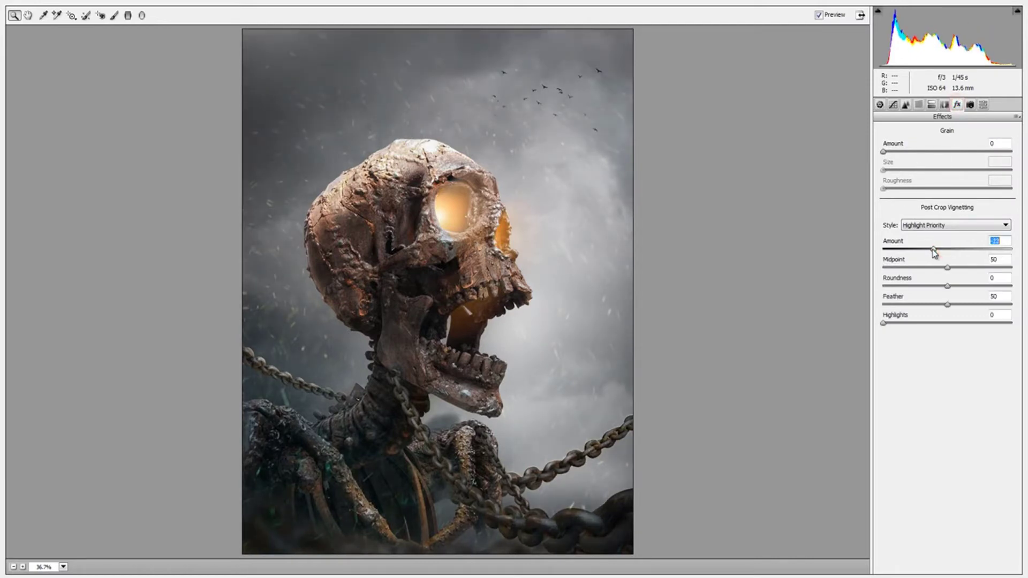
{"action": "left_click", "coordinate": [880, 105]}
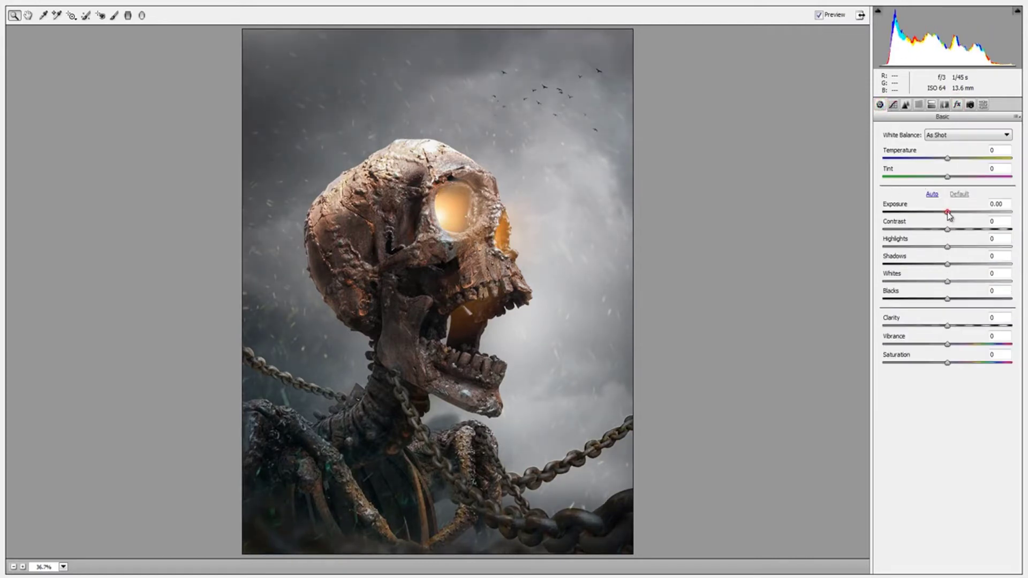
{"action": "left_click_drag", "start_coordinate": [948, 213], "coordinate": [941, 213]}
{"action": "mouse_move", "coordinate": [948, 247]}
{"action": "left_mouse_down"}
{"action": "mouse_move", "coordinate": [925, 247]}
{"action": "mouse_move", "coordinate": [982, 264]}
{"action": "mouse_move", "coordinate": [976, 282]}
{"action": "left_mouse_up"}
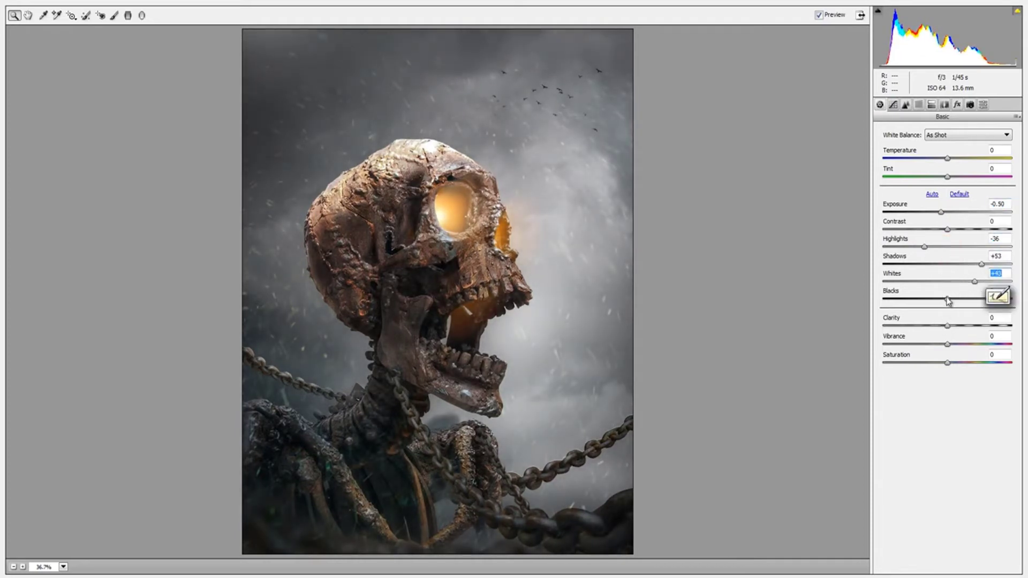
{"action": "left_click_drag", "start_coordinate": [948, 345], "coordinate": [958, 358]}
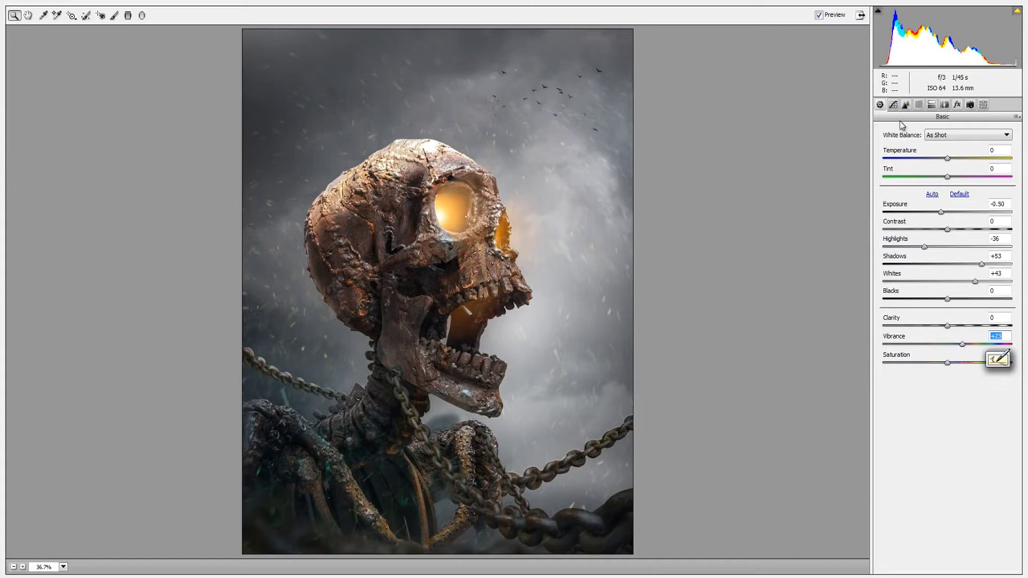
Step: Lift the tone curve's black point to about output 21 and pull the midtone point slightly darker
{"action": "left_click", "coordinate": [898, 105]}
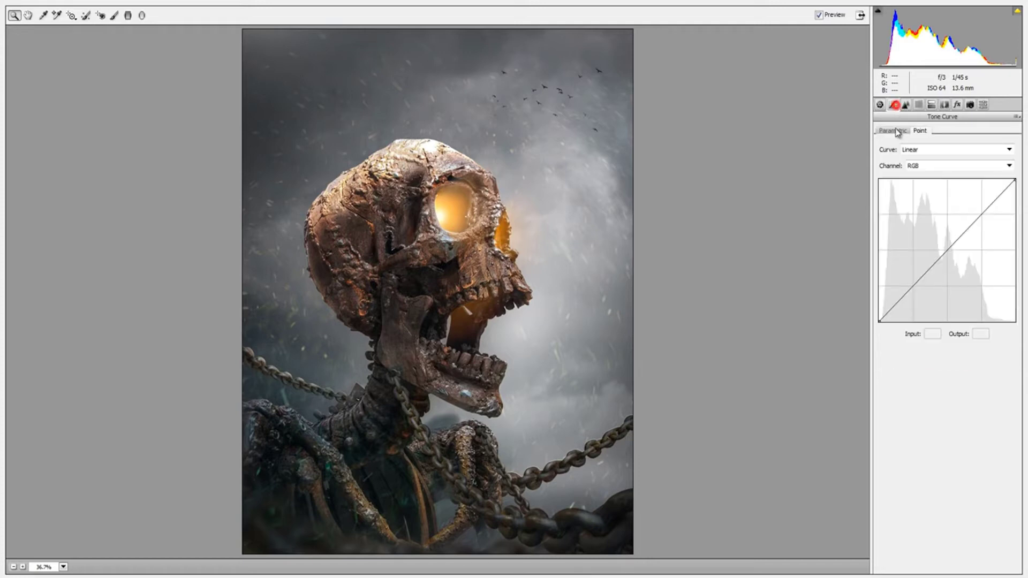
{"action": "left_click_drag", "start_coordinate": [938, 261], "coordinate": [938, 268]}
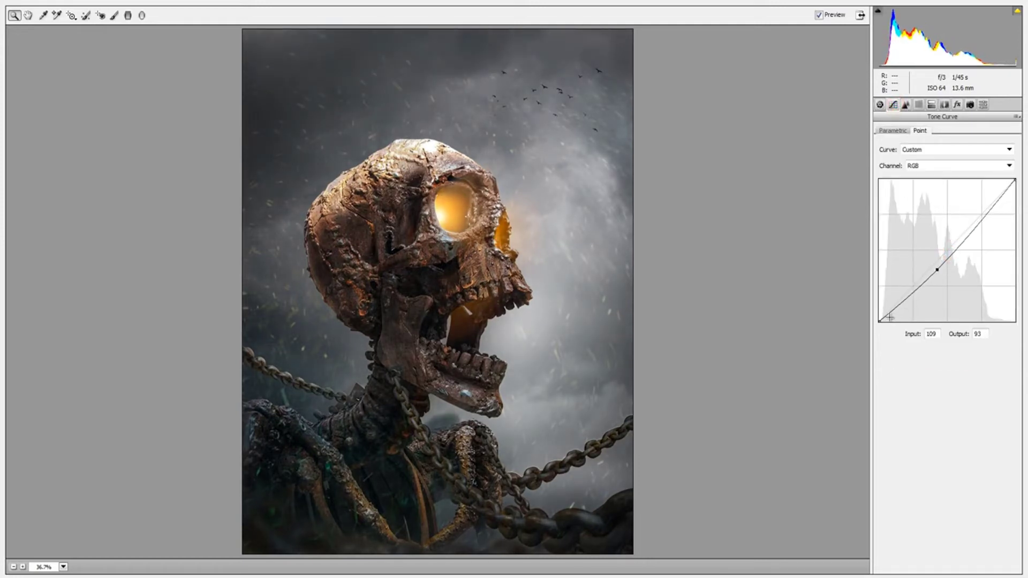
{"action": "left_click_drag", "start_coordinate": [879, 321], "coordinate": [880, 313]}
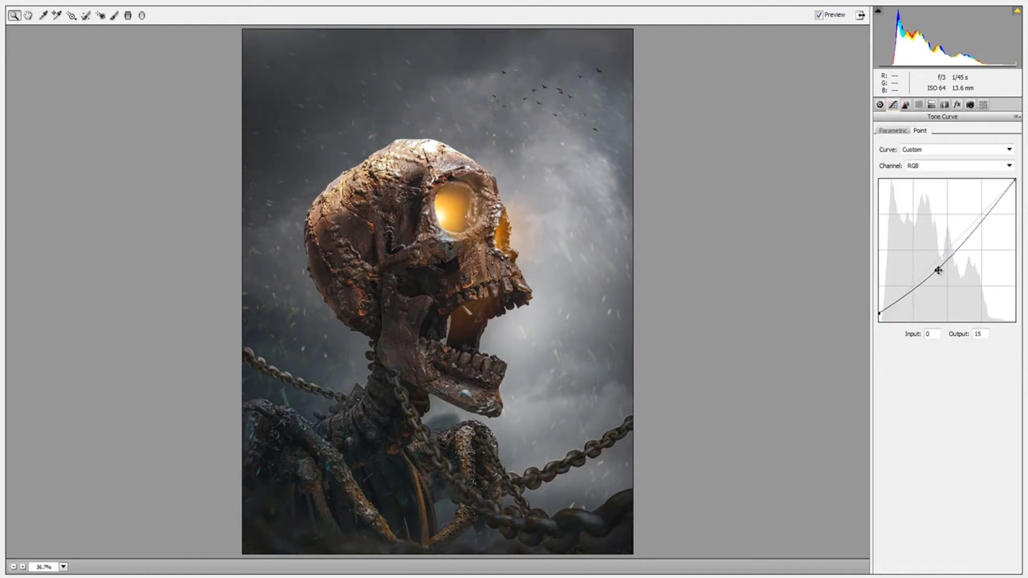
{"action": "left_click_drag", "start_coordinate": [938, 270], "coordinate": [928, 282]}
{"action": "left_click_drag", "start_coordinate": [881, 315], "coordinate": [883, 312]}
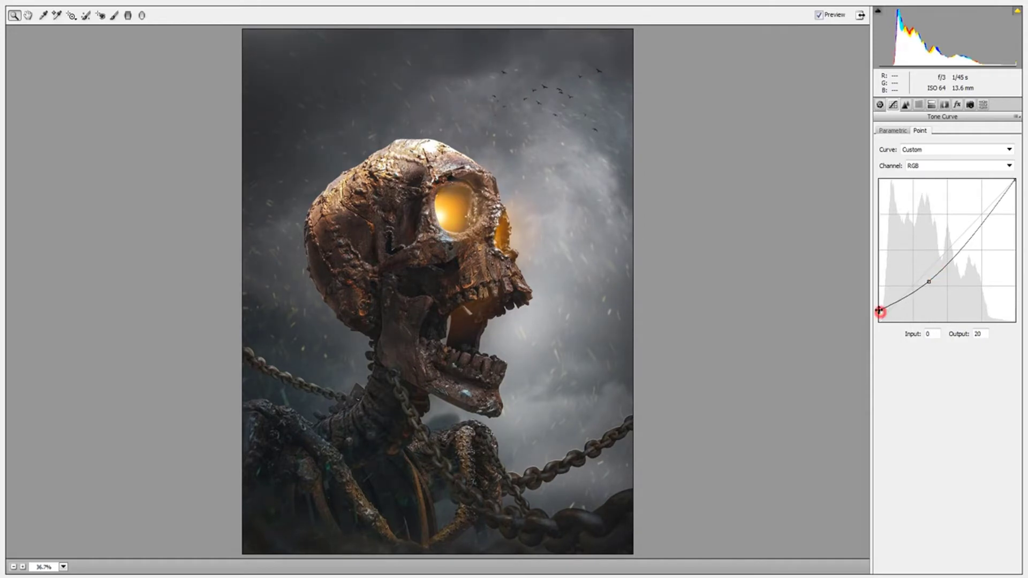
{"action": "left_click_drag", "start_coordinate": [927, 285], "coordinate": [877, 312]}
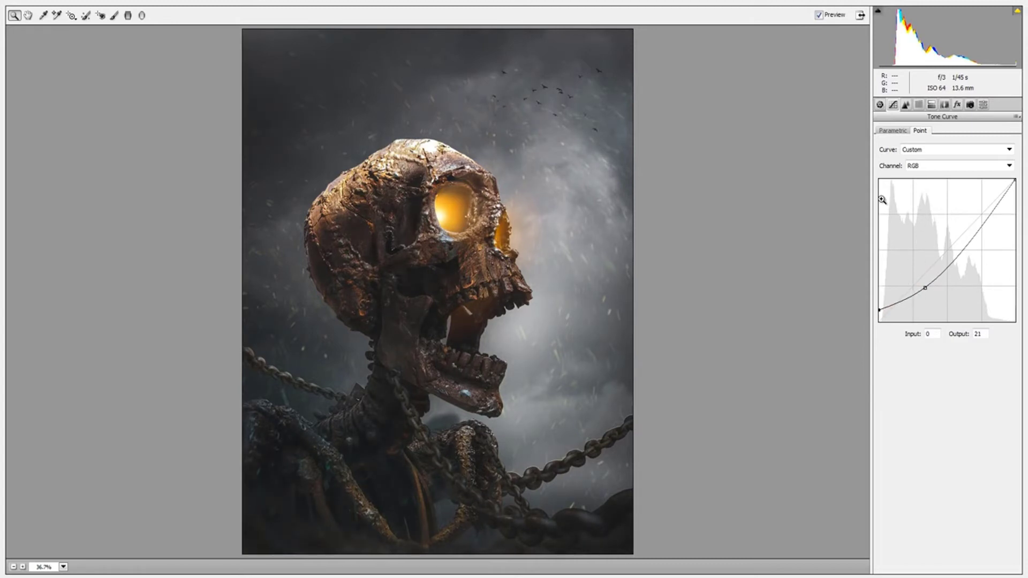
Step: Brush over the skull with Contrast +50, then lower it to +22 with Exposure +0.15
{"action": "left_click", "coordinate": [114, 15]}
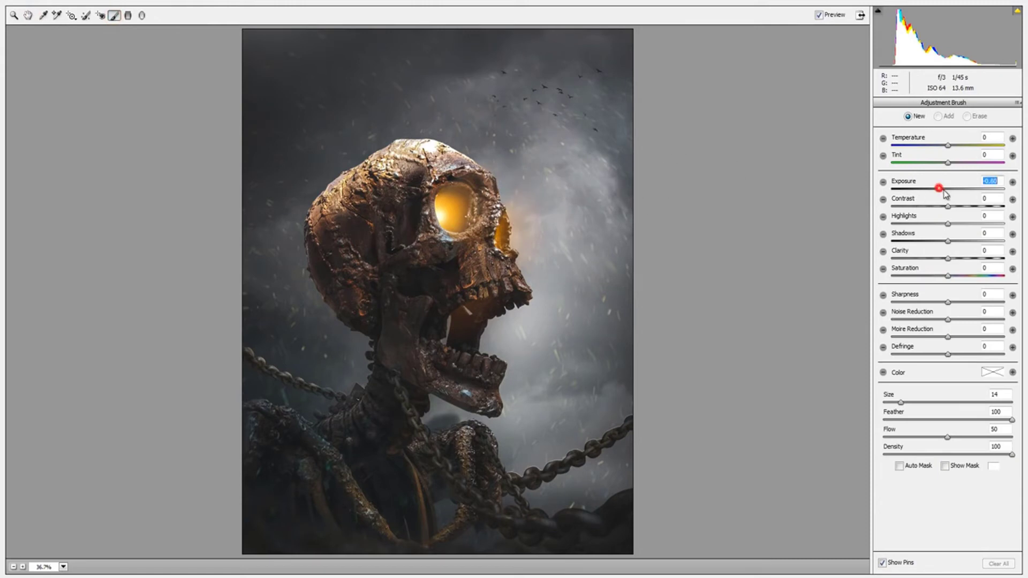
{"action": "left_click_drag", "start_coordinate": [952, 193], "coordinate": [976, 207]}
{"action": "type", "text": "0"}
{"action": "left_click_drag", "start_coordinate": [422, 213], "coordinate": [395, 251]}
{"action": "left_click_drag", "start_coordinate": [411, 313], "coordinate": [435, 372]}
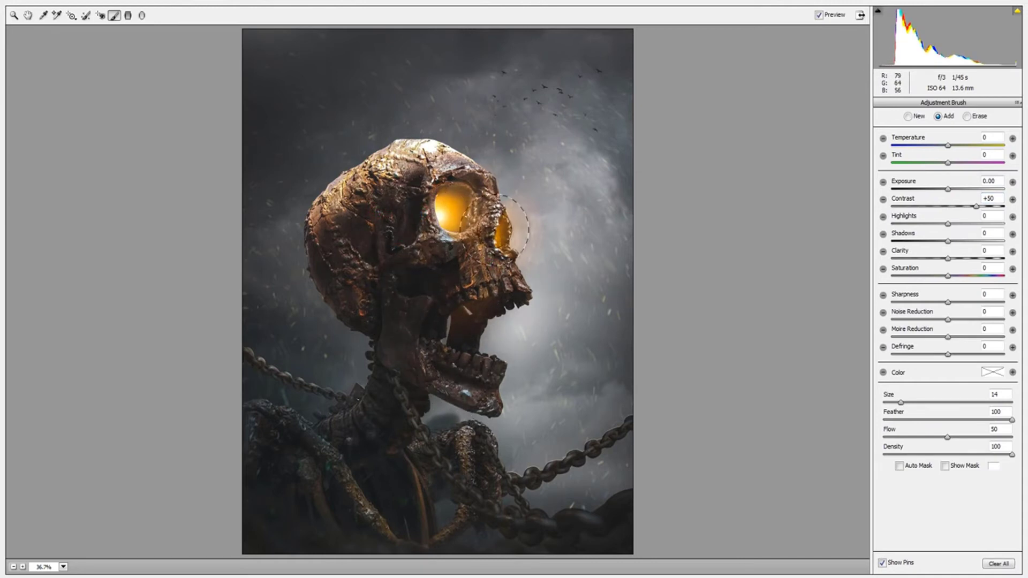
{"action": "mouse_move", "coordinate": [977, 206]}
{"action": "left_mouse_down"}
{"action": "mouse_move", "coordinate": [953, 209]}
{"action": "mouse_move", "coordinate": [953, 189]}
{"action": "left_mouse_up"}
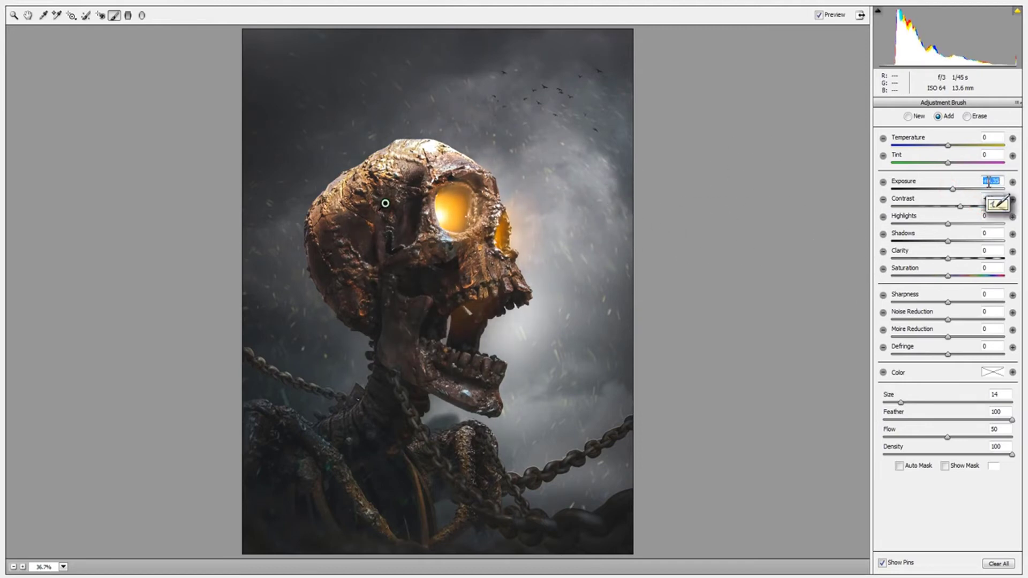
{"action": "left_click_drag", "start_coordinate": [953, 189], "coordinate": [950, 189]}
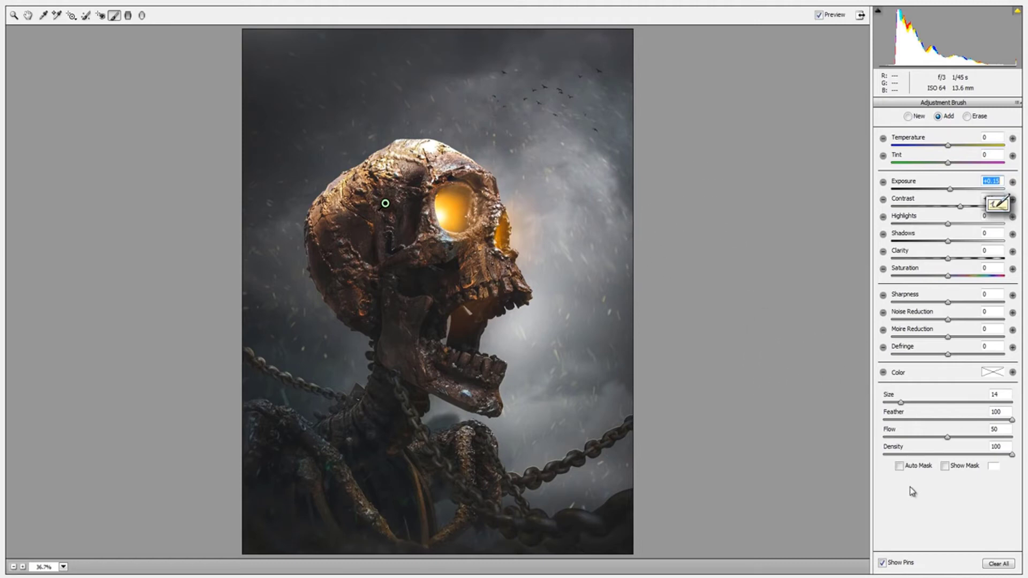
Step: In Basic, try a cooler white balance, then reset Temperature to 0
{"action": "left_click", "coordinate": [27, 15]}
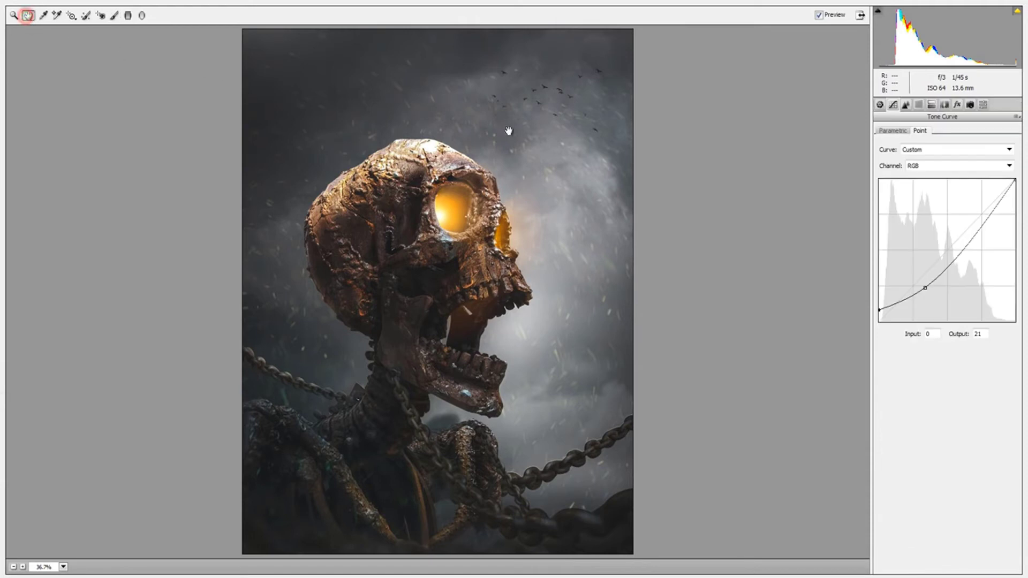
{"action": "left_click", "coordinate": [880, 105]}
{"action": "left_click_drag", "start_coordinate": [947, 159], "coordinate": [943, 159]}
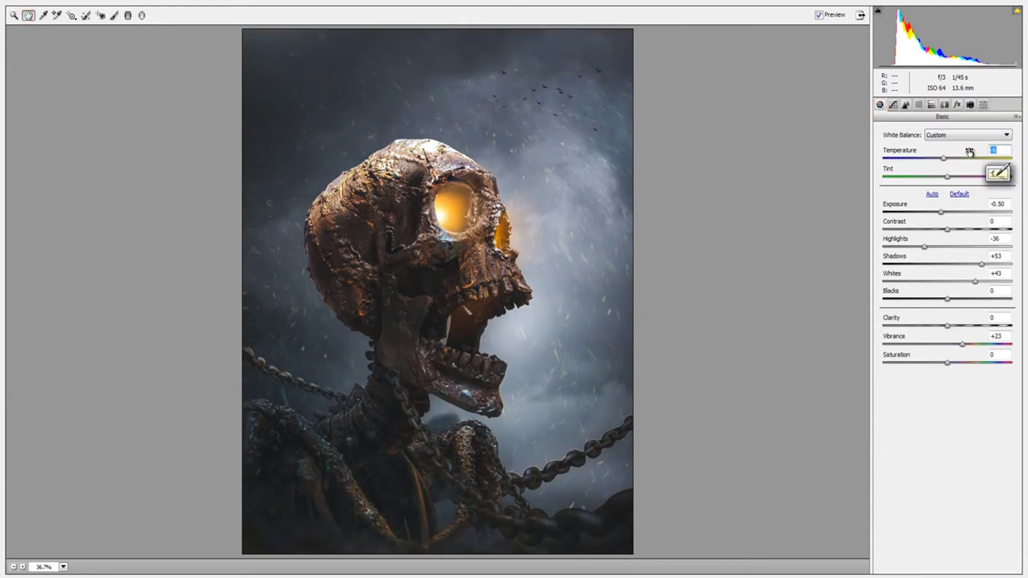
{"action": "type", "text": "0"}
{"action": "key", "text": "Return"}
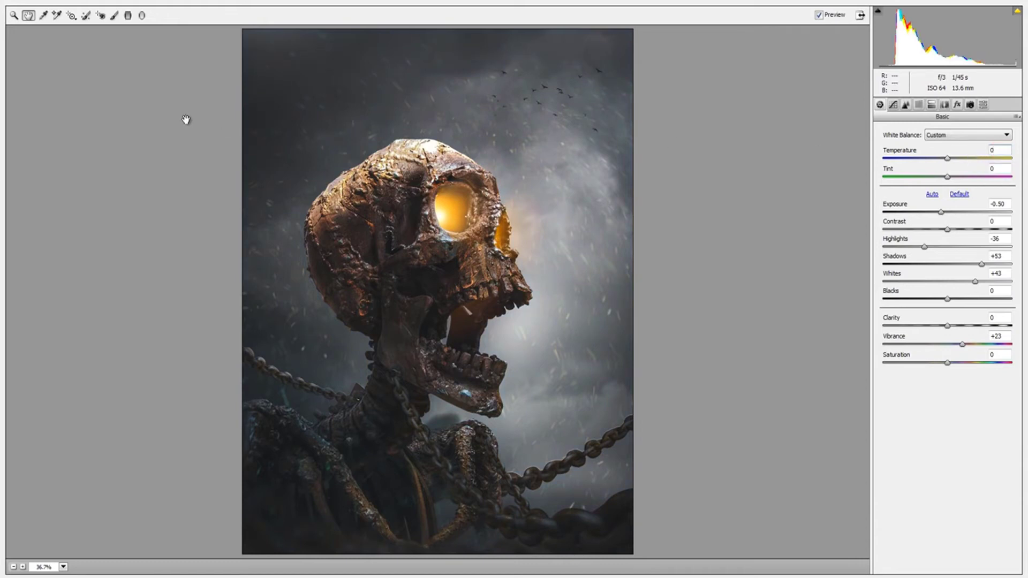
{"action": "left_click", "coordinate": [116, 15]}
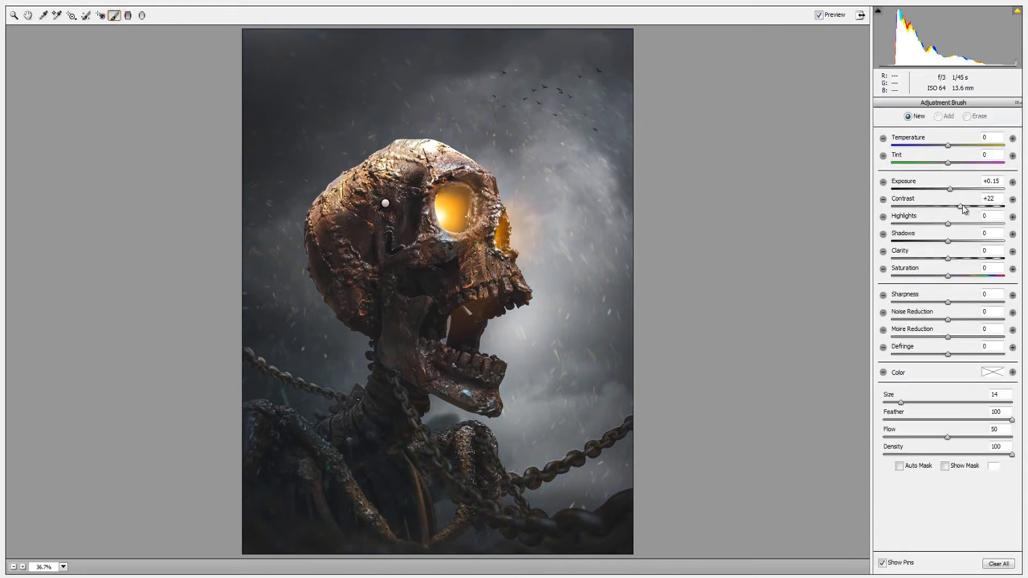
Step: Reset the brush values, enable Auto Mask, set Temperature −29 and paint the sky beside the skull
{"action": "type", "text": "0"}
{"action": "left_click", "coordinate": [992, 181]}
{"action": "type", "text": "0"}
{"action": "left_click", "coordinate": [903, 466]}
{"action": "left_click_drag", "start_coordinate": [949, 150], "coordinate": [931, 145]}
{"action": "mouse_move", "coordinate": [524, 168]}
{"action": "left_mouse_down"}
{"action": "mouse_move", "coordinate": [554, 329]}
{"action": "mouse_move", "coordinate": [507, 338]}
{"action": "mouse_move", "coordinate": [524, 420]}
{"action": "mouse_move", "coordinate": [585, 417]}
{"action": "mouse_move", "coordinate": [601, 211]}
{"action": "mouse_move", "coordinate": [556, 154]}
{"action": "mouse_move", "coordinate": [466, 107]}
{"action": "mouse_move", "coordinate": [418, 110]}
{"action": "mouse_move", "coordinate": [294, 165]}
{"action": "mouse_move", "coordinate": [284, 159]}
{"action": "mouse_move", "coordinate": [275, 275]}
{"action": "mouse_move", "coordinate": [320, 344]}
{"action": "mouse_move", "coordinate": [289, 407]}
{"action": "mouse_move", "coordinate": [335, 361]}
{"action": "mouse_move", "coordinate": [328, 199]}
{"action": "mouse_move", "coordinate": [264, 214]}
{"action": "mouse_move", "coordinate": [271, 165]}
{"action": "mouse_move", "coordinate": [305, 91]}
{"action": "mouse_move", "coordinate": [379, 184]}
{"action": "left_mouse_up"}
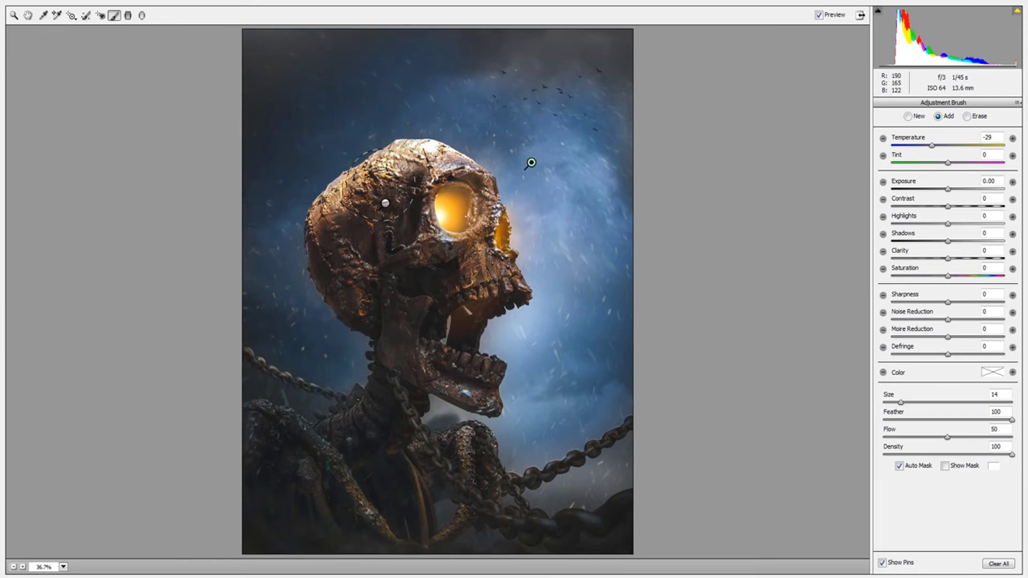
Step: With a smaller brush, paint the cool tint around the neck, chest and left chain
{"action": "key", "text": "bracketleft"}
{"action": "key", "text": "bracketleft"}
{"action": "key", "text": "bracketleft"}
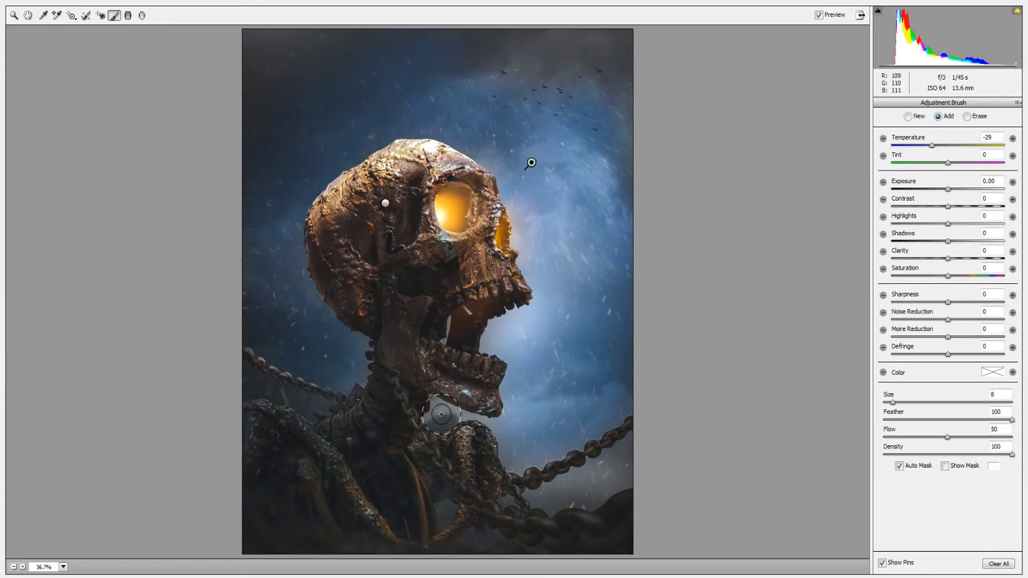
{"action": "left_click_drag", "start_coordinate": [441, 414], "coordinate": [543, 490]}
{"action": "key", "text": "bracketleft"}
{"action": "key", "text": "bracketleft"}
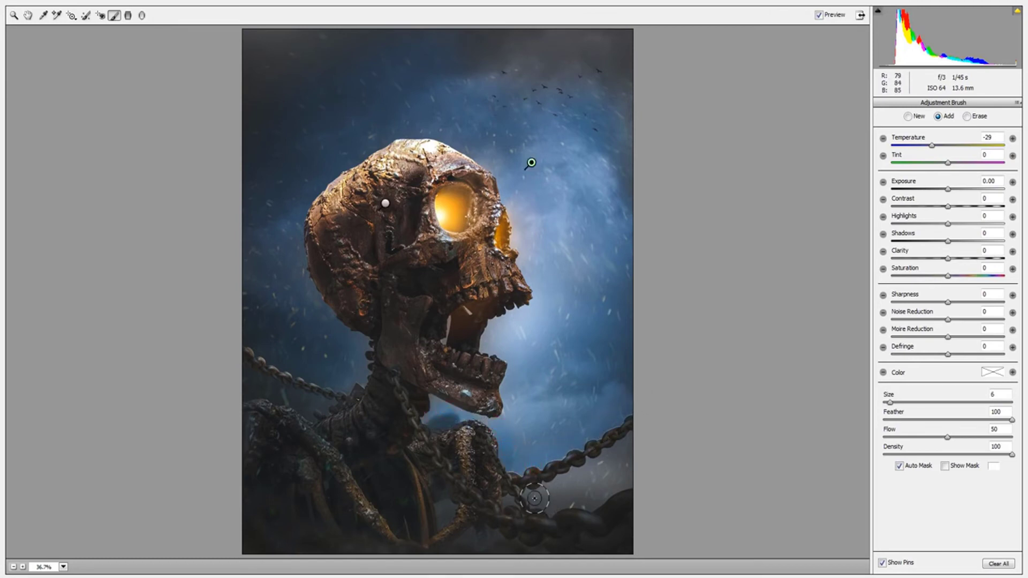
{"action": "left_click_drag", "start_coordinate": [453, 511], "coordinate": [465, 541]}
{"action": "mouse_move", "coordinate": [267, 373]}
{"action": "left_mouse_down"}
{"action": "mouse_move", "coordinate": [248, 374]}
{"action": "mouse_move", "coordinate": [275, 390]}
{"action": "left_mouse_up"}
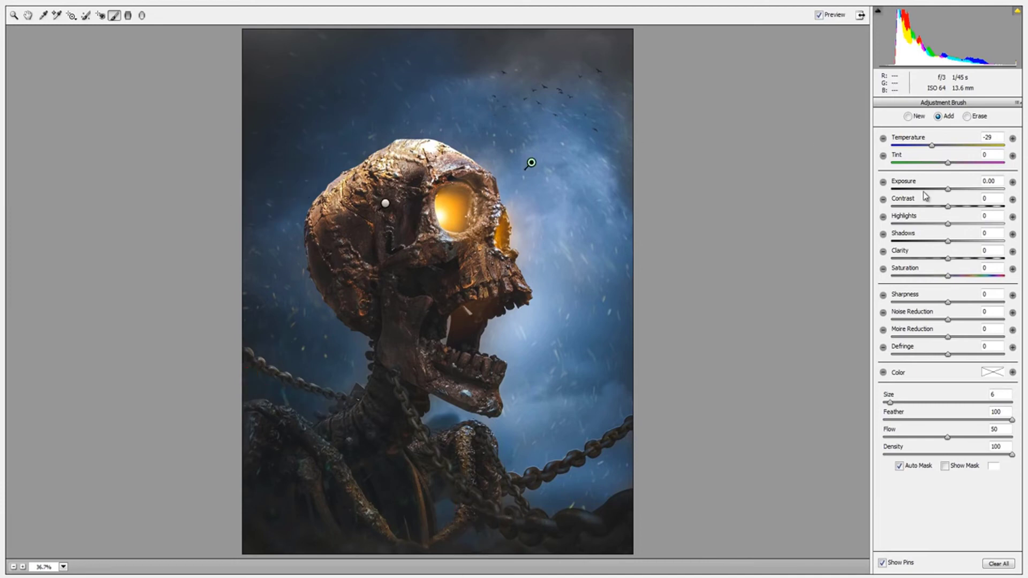
Step: Weaken the brushed tint to Temperature −17, turn off Auto Mask and resize the brush to 22, then 12
{"action": "left_click_drag", "start_coordinate": [934, 149], "coordinate": [942, 151]}
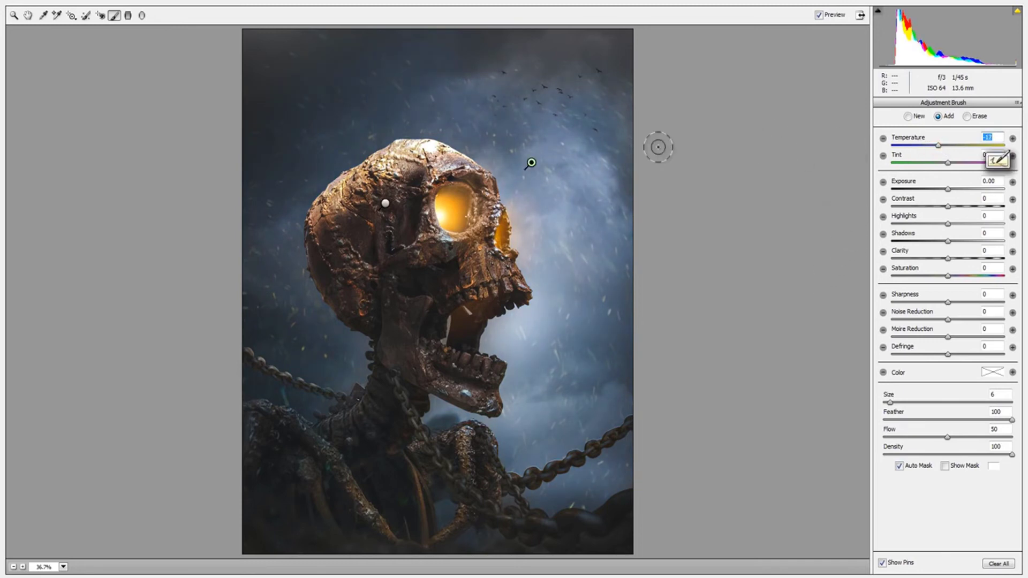
{"action": "left_click", "coordinate": [900, 466]}
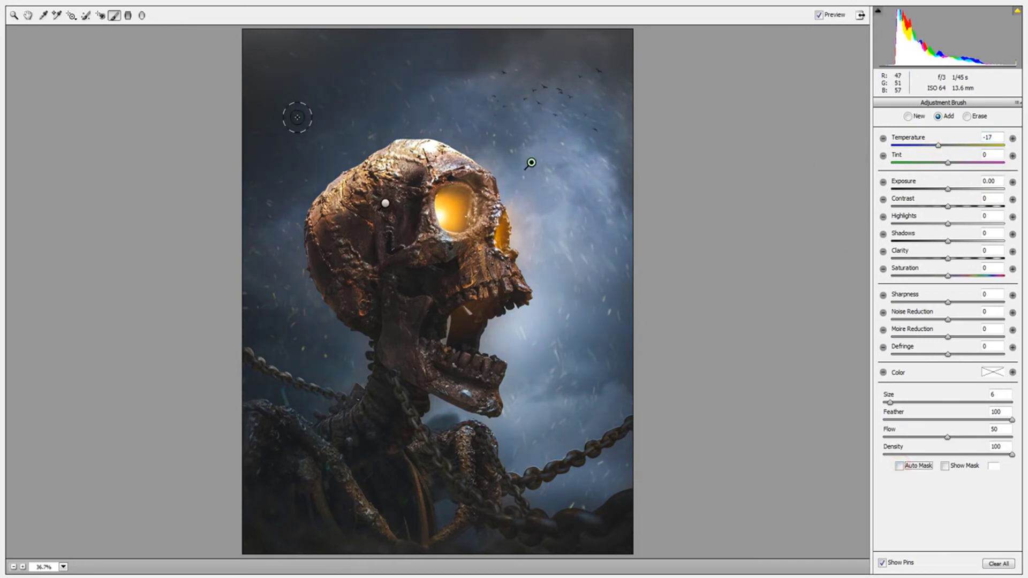
{"action": "left_click_drag", "start_coordinate": [297, 117], "coordinate": [297, 126]}
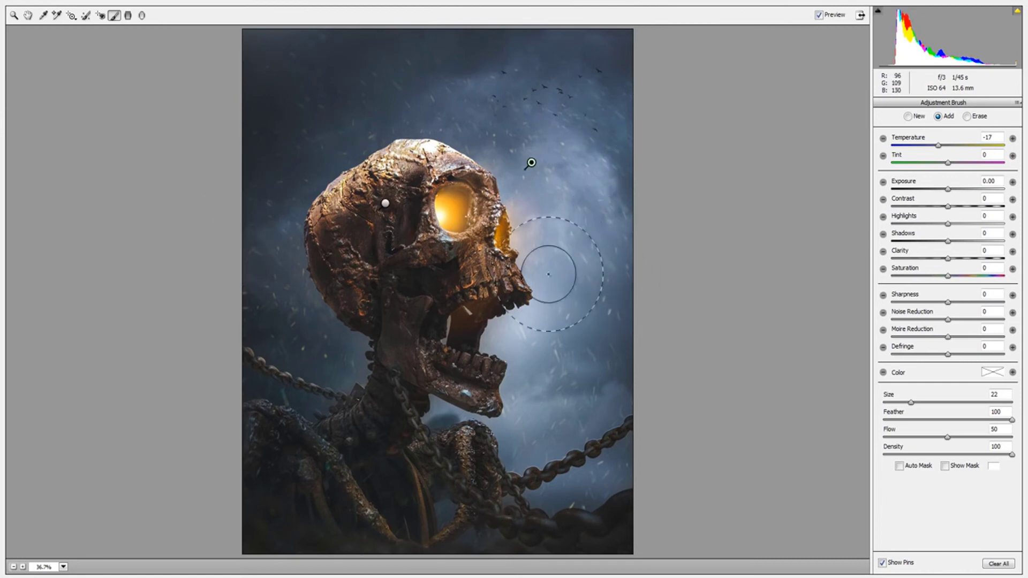
{"action": "key", "text": "bracketleft"}
{"action": "key", "text": "bracketleft"}
{"action": "key", "text": "bracketleft"}
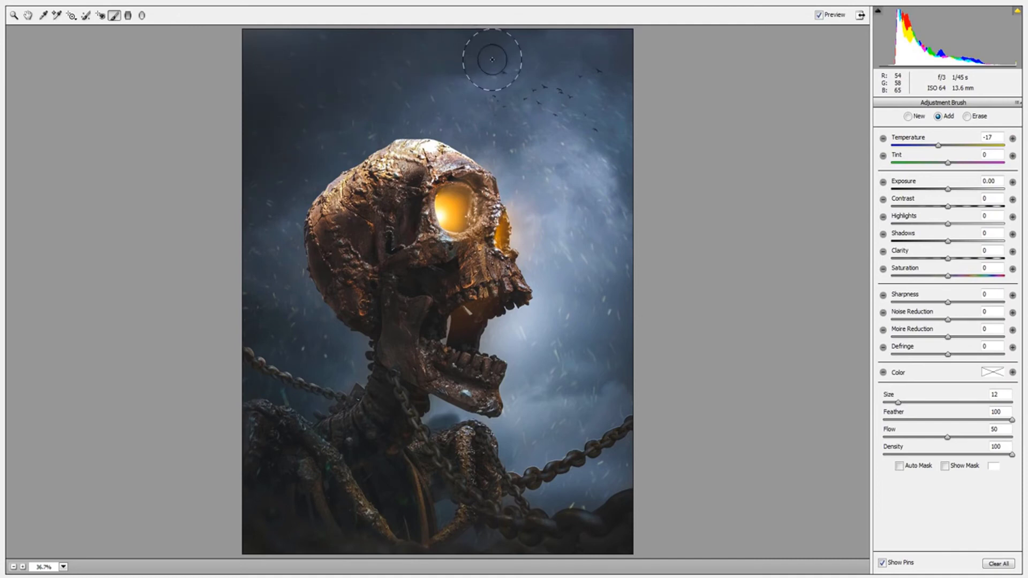
Step: Cool global Temperature to −3 and raise saturation: Reds +29, Oranges +23, Yellows +86
{"action": "key", "text": "h"}
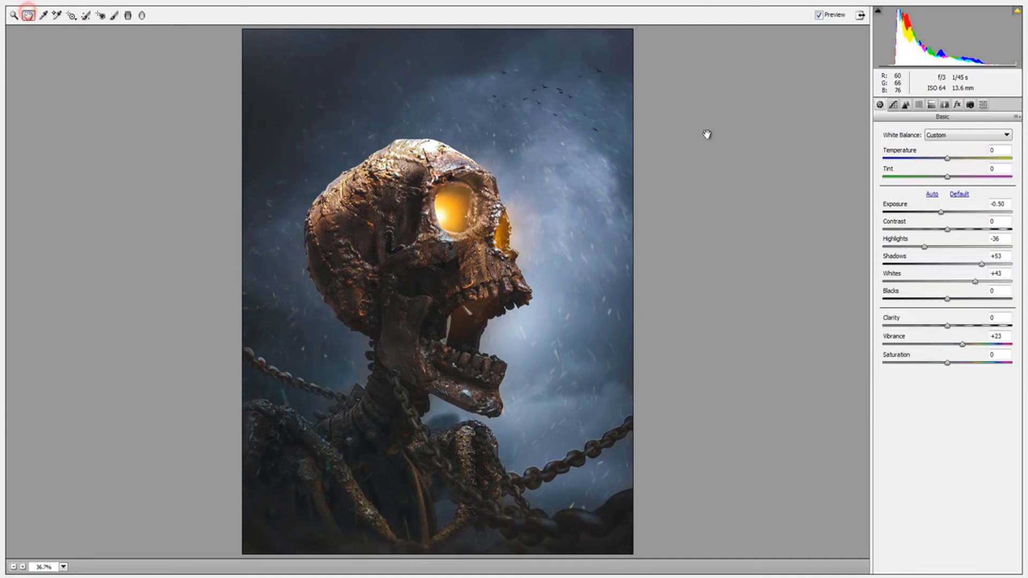
{"action": "left_click_drag", "start_coordinate": [948, 160], "coordinate": [945, 162]}
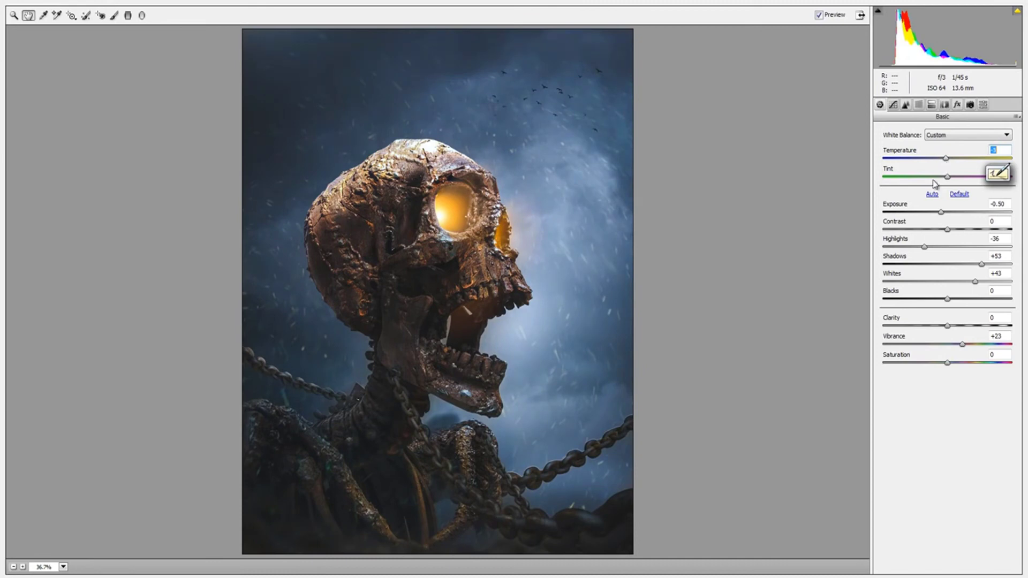
{"action": "left_click", "coordinate": [918, 105]}
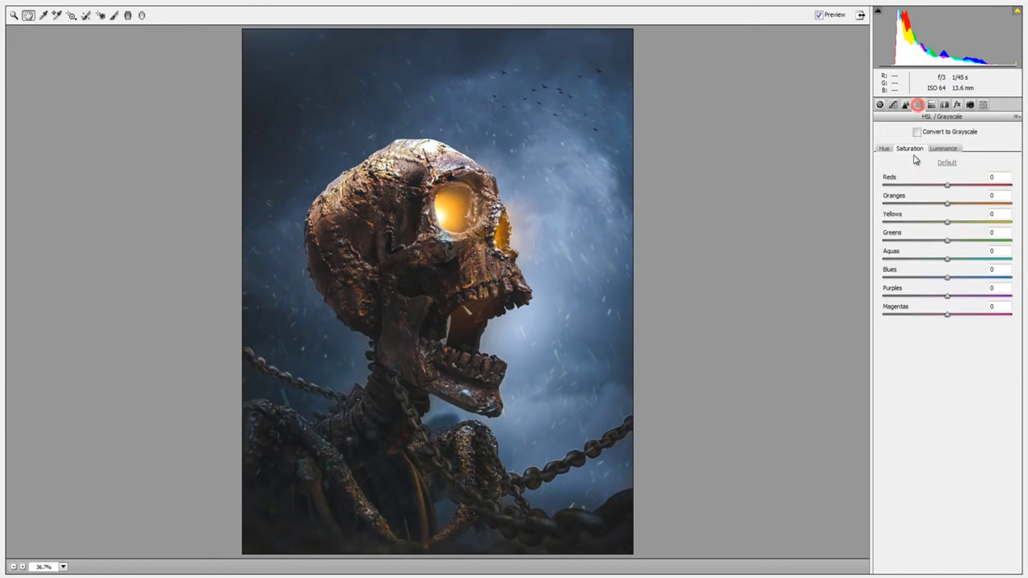
{"action": "left_click_drag", "start_coordinate": [971, 209], "coordinate": [966, 184]}
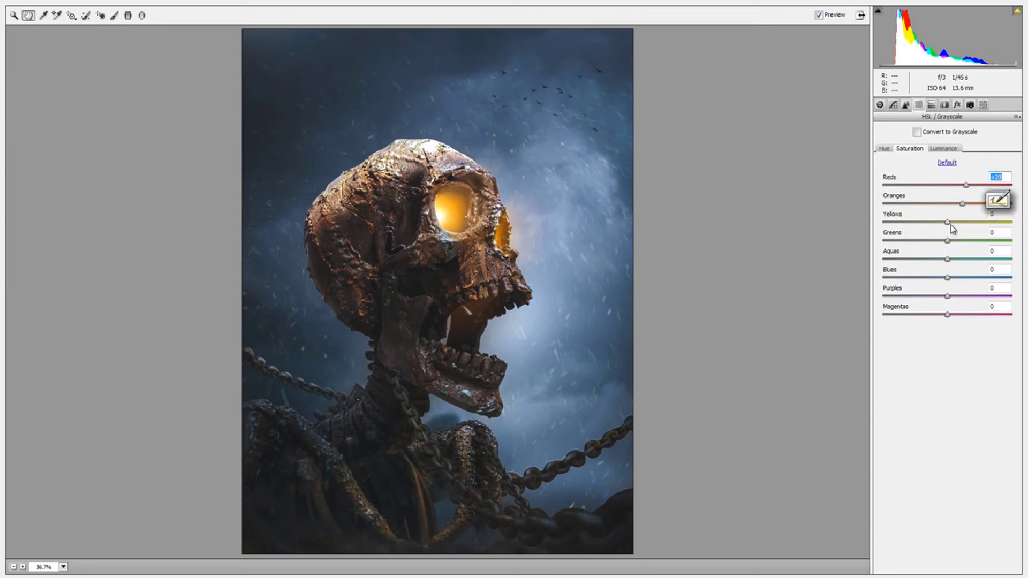
{"action": "mouse_move", "coordinate": [948, 222]}
{"action": "left_mouse_down"}
{"action": "mouse_move", "coordinate": [1005, 222]}
{"action": "mouse_move", "coordinate": [956, 222]}
{"action": "left_mouse_up"}
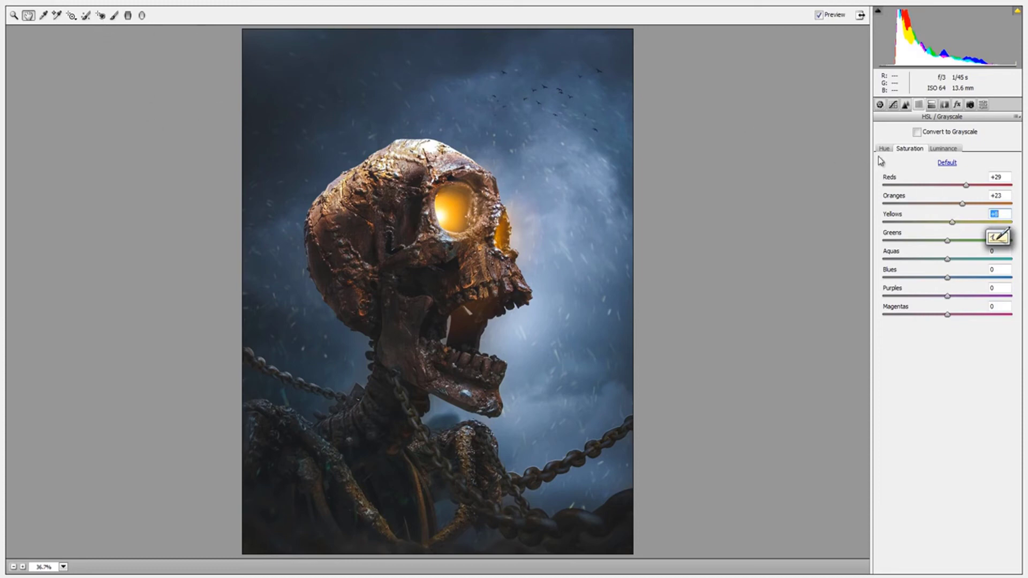
{"action": "left_click", "coordinate": [880, 104]}
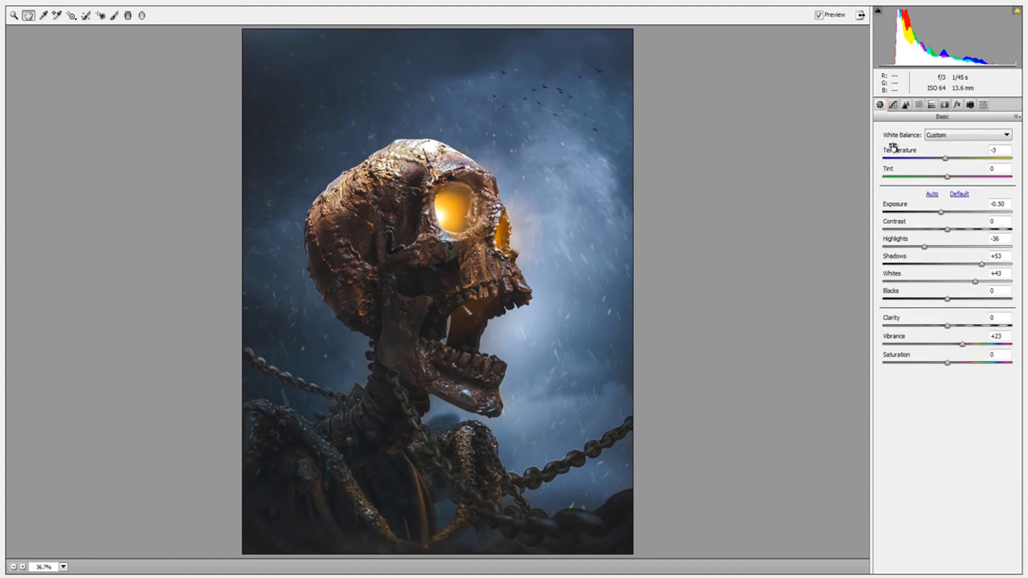
Step: Cool the image further, drop the curve's black point to 0 and brighten the upper tones
{"action": "left_click_drag", "start_coordinate": [946, 160], "coordinate": [942, 159]}
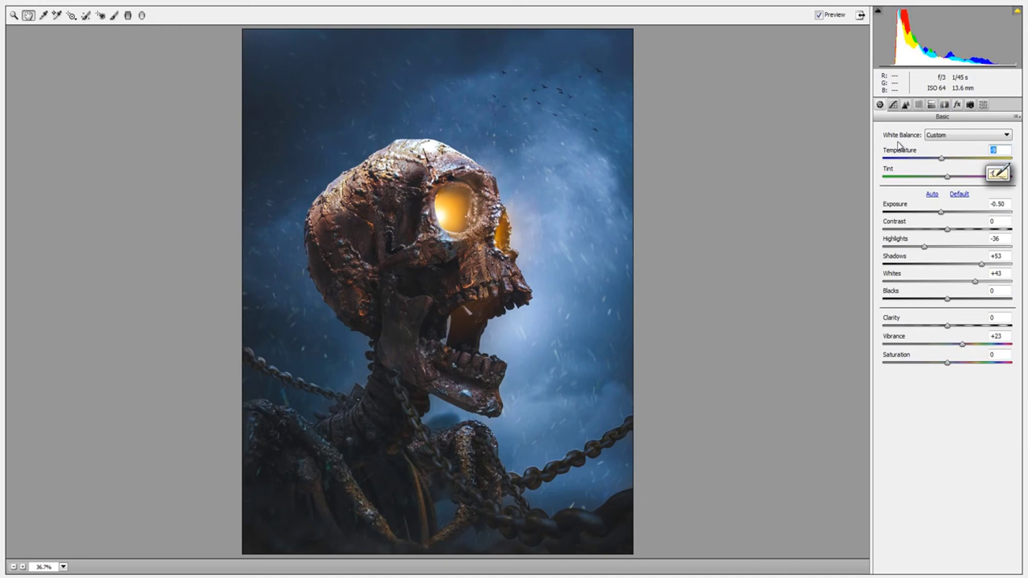
{"action": "left_click", "coordinate": [893, 105]}
{"action": "mouse_move", "coordinate": [880, 309]}
{"action": "left_mouse_down"}
{"action": "mouse_move", "coordinate": [878, 331]}
{"action": "mouse_move", "coordinate": [877, 309]}
{"action": "left_mouse_up"}
{"action": "left_click_drag", "start_coordinate": [967, 245], "coordinate": [974, 234]}
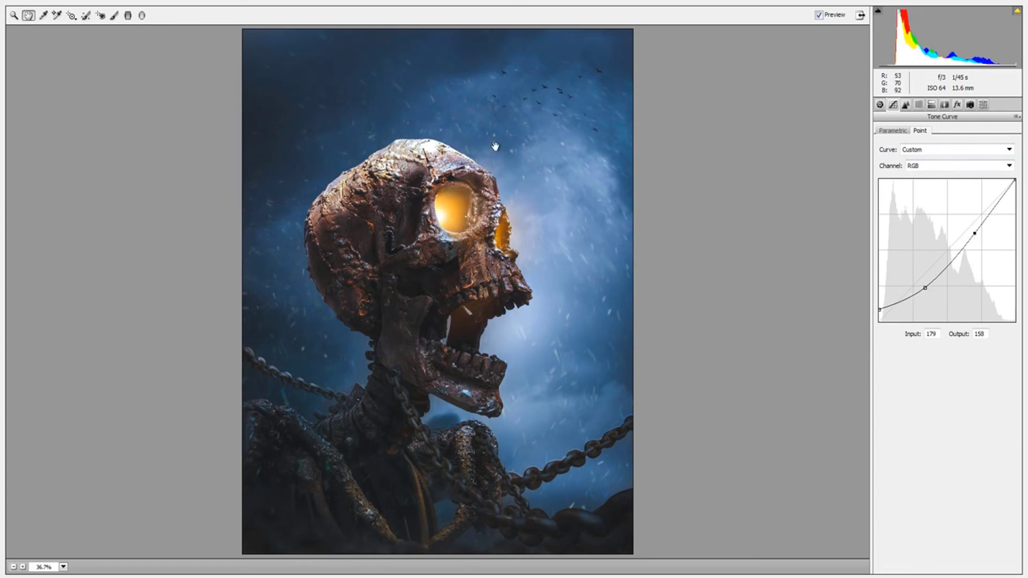
Step: Add split toning (highlights Hue 117, Saturation 7; shadows Saturation 8) and apply the grade to Layer 12
{"action": "left_click", "coordinate": [931, 105]}
{"action": "left_click", "coordinate": [886, 167]}
{"action": "mouse_move", "coordinate": [886, 167]}
{"action": "left_mouse_down"}
{"action": "mouse_move", "coordinate": [916, 167]}
{"action": "mouse_move", "coordinate": [942, 148]}
{"action": "mouse_move", "coordinate": [877, 172]}
{"action": "mouse_move", "coordinate": [894, 177]}
{"action": "left_mouse_up"}
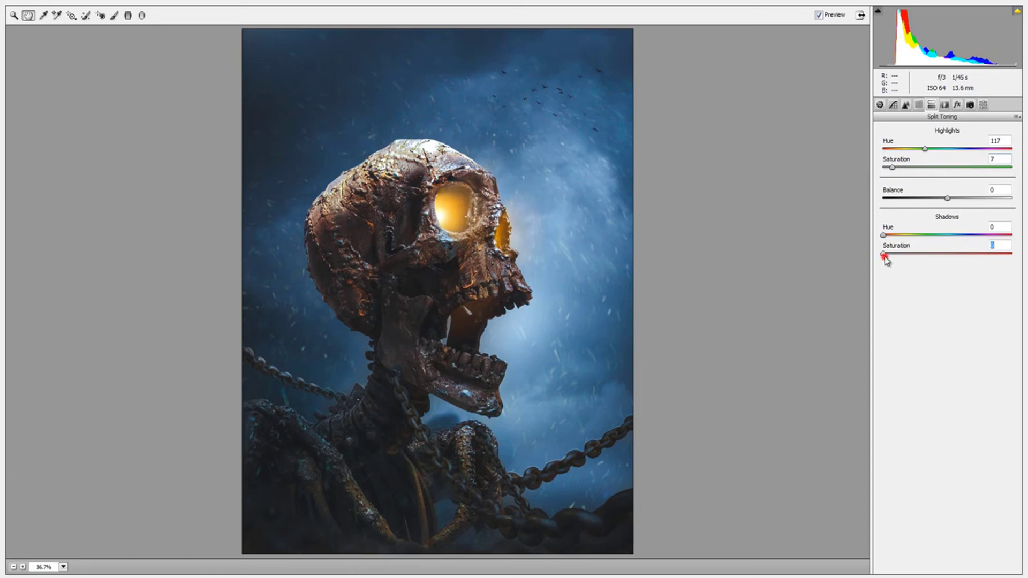
{"action": "left_click_drag", "start_coordinate": [883, 253], "coordinate": [901, 235]}
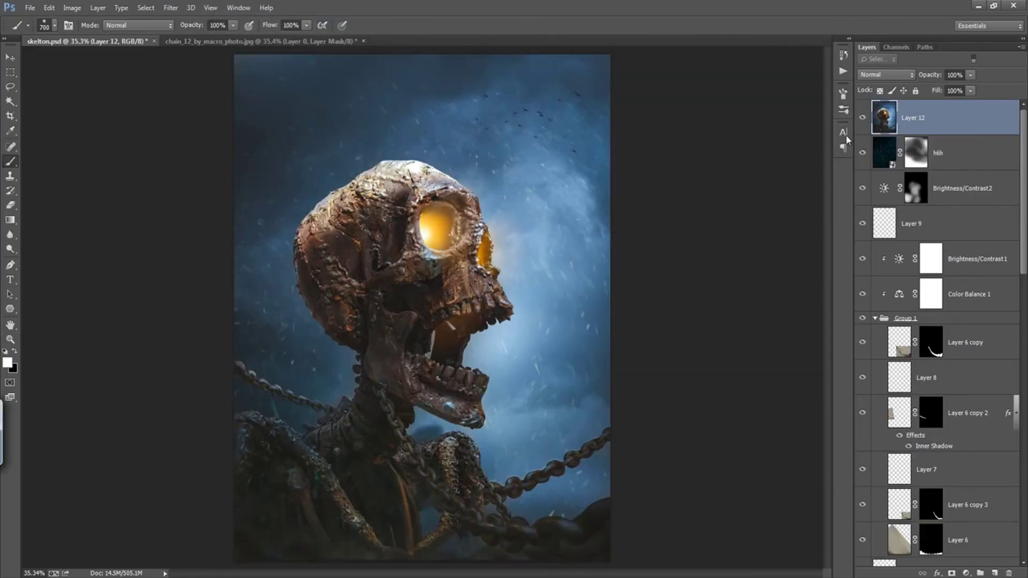
{"action": "left_click", "coordinate": [864, 119]}
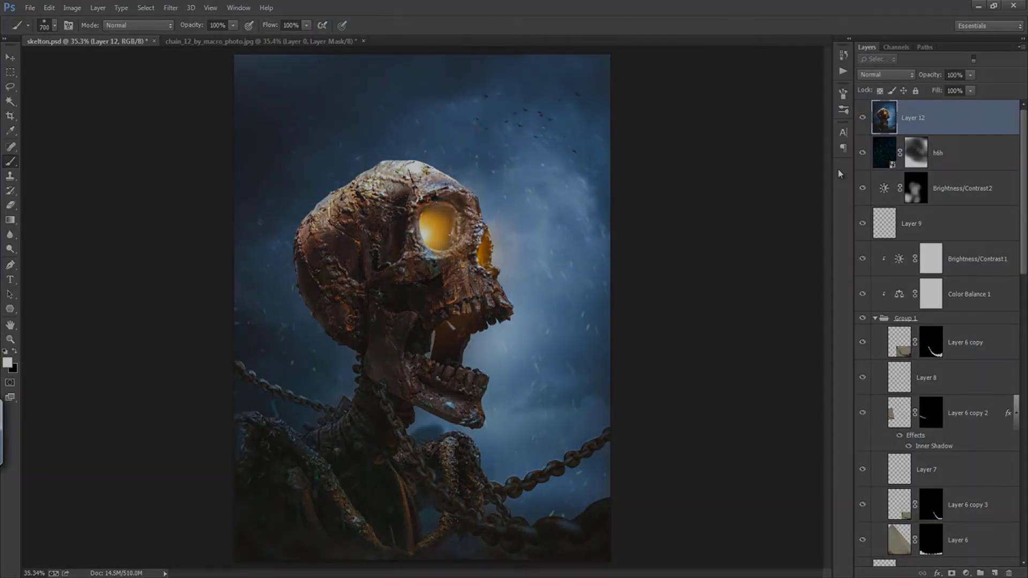